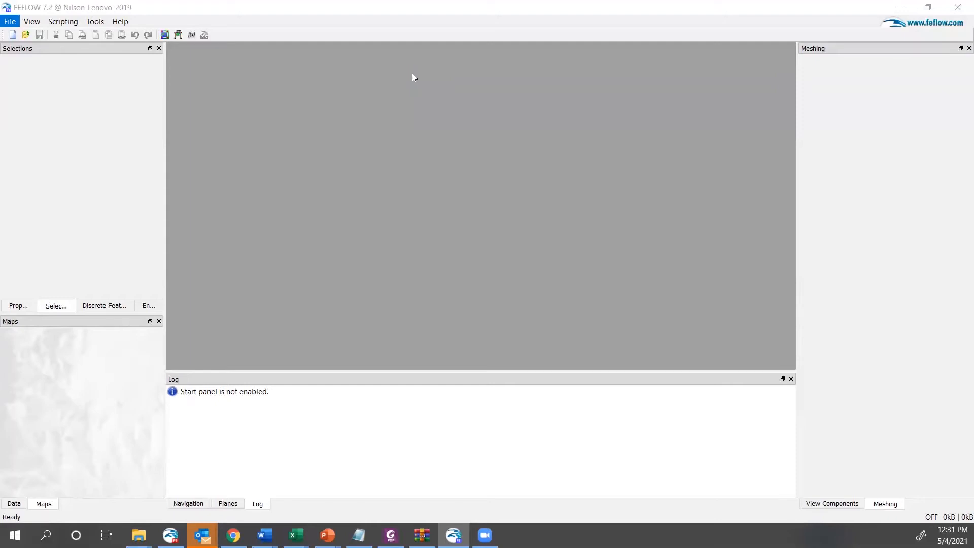
- Start a new FEM model with a 2D or layered 3D mesh and supermesh import from maps
{"action": "key", "text": "ctrl+n"}
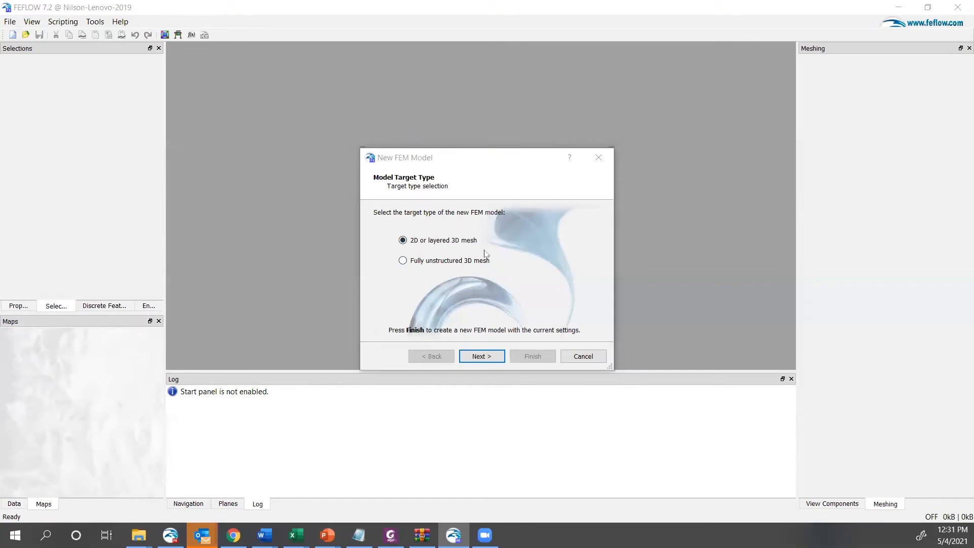
{"action": "left_click", "coordinate": [481, 358]}
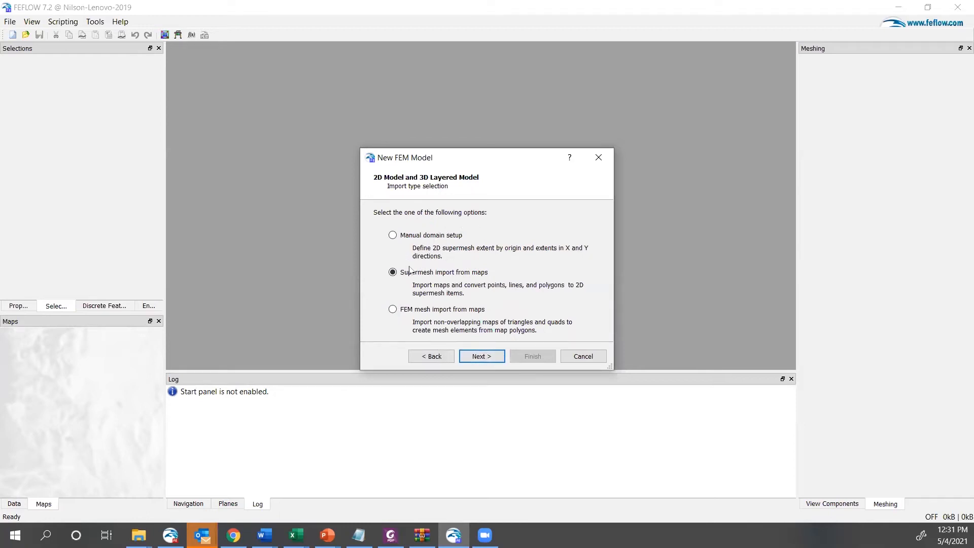
{"action": "left_click", "coordinate": [485, 358]}
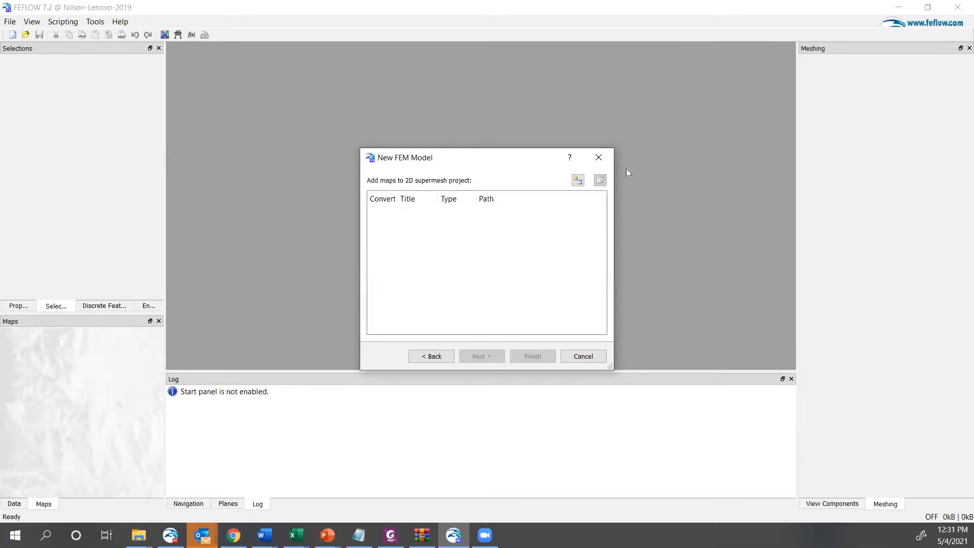
- Browse for maps in the Webinar Malha nao estruturada FEFLOW folder on drive C: and list files of all map types
{"action": "left_click", "coordinate": [579, 180]}
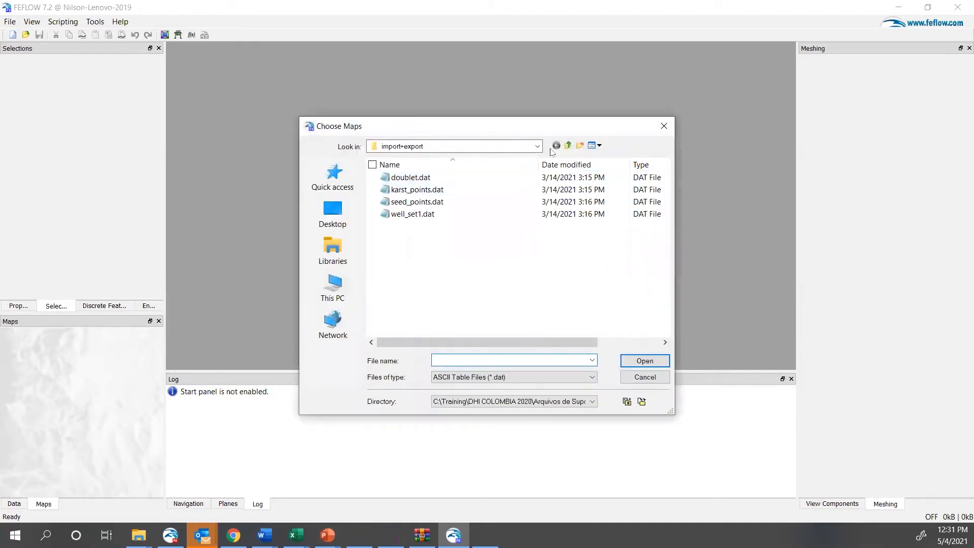
{"action": "left_click", "coordinate": [569, 148]}
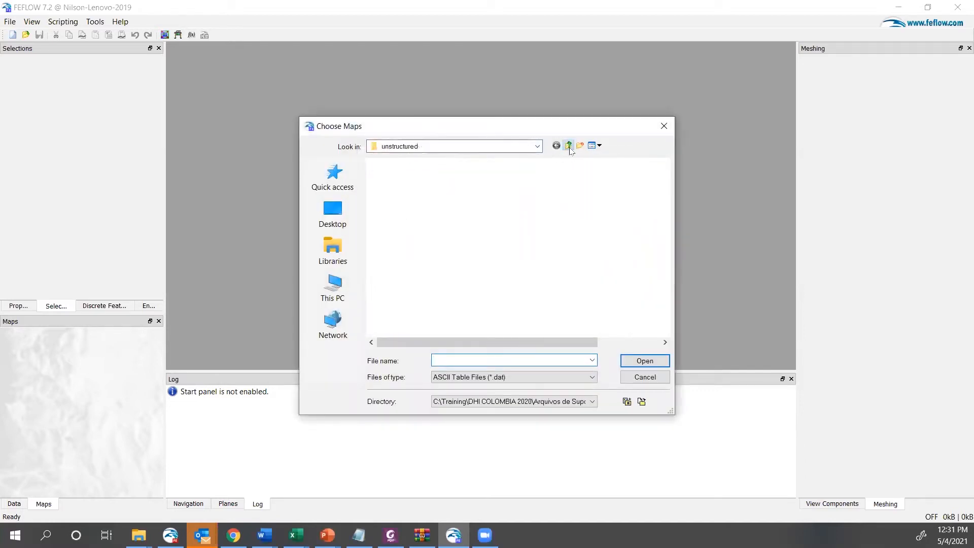
{"action": "left_click", "coordinate": [569, 148]}
{"action": "left_click", "coordinate": [569, 148]}
{"action": "left_click", "coordinate": [569, 148]}
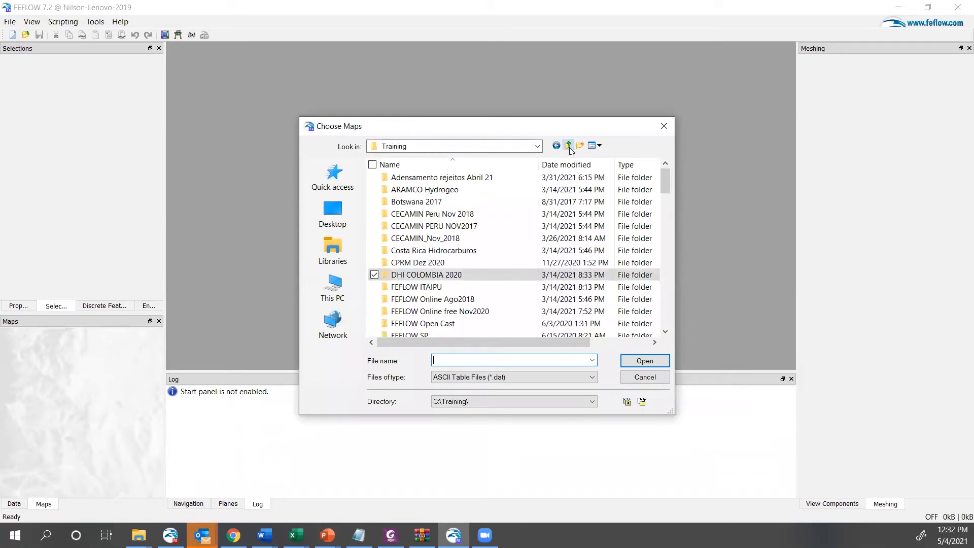
{"action": "left_click", "coordinate": [569, 147]}
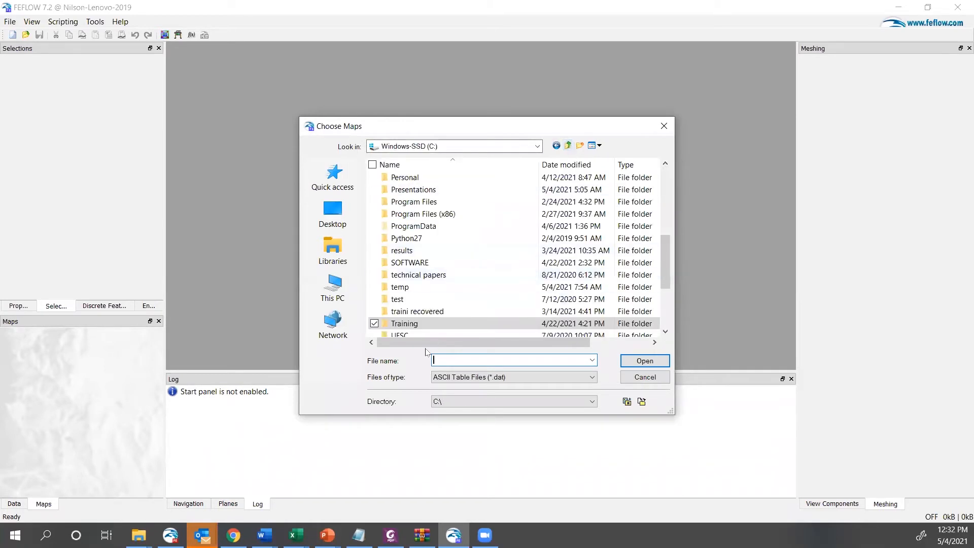
{"action": "scroll", "coordinate": [455, 264], "scroll_direction": "down", "scroll_amount": 3}
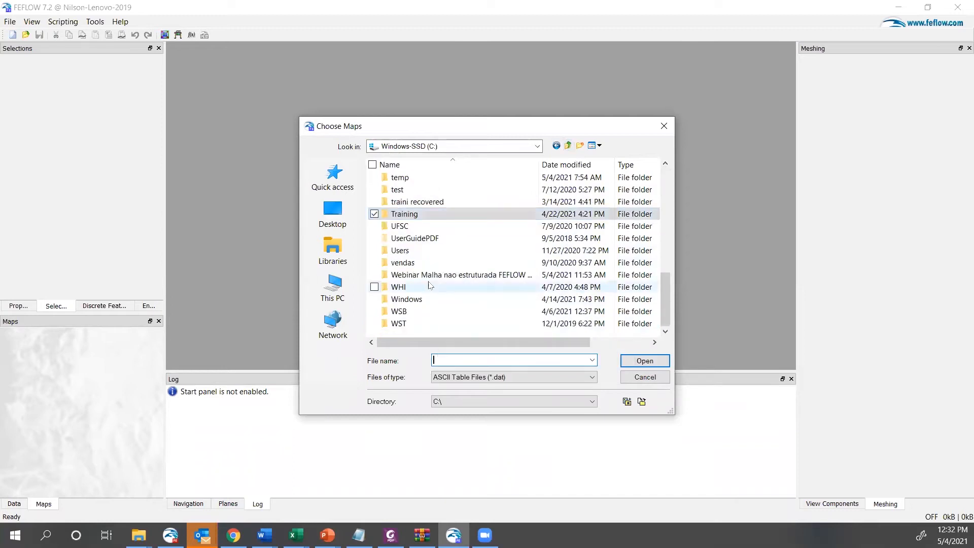
{"action": "double_click", "coordinate": [441, 275]}
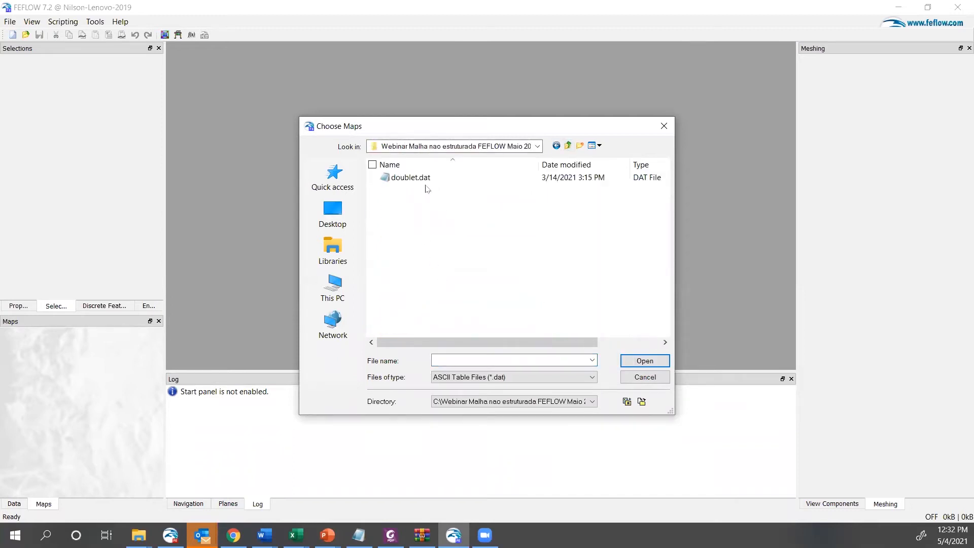
{"action": "left_click", "coordinate": [581, 377]}
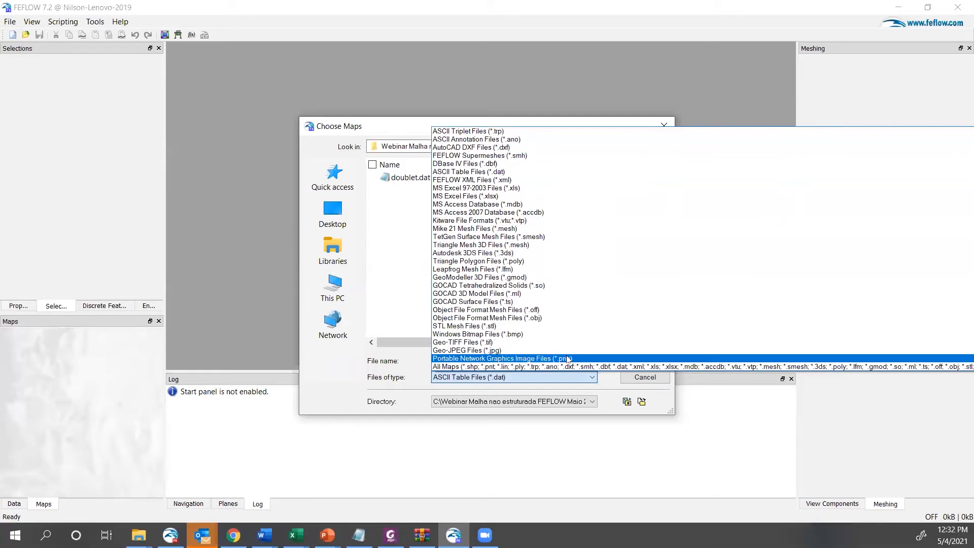
{"action": "left_click", "coordinate": [580, 367]}
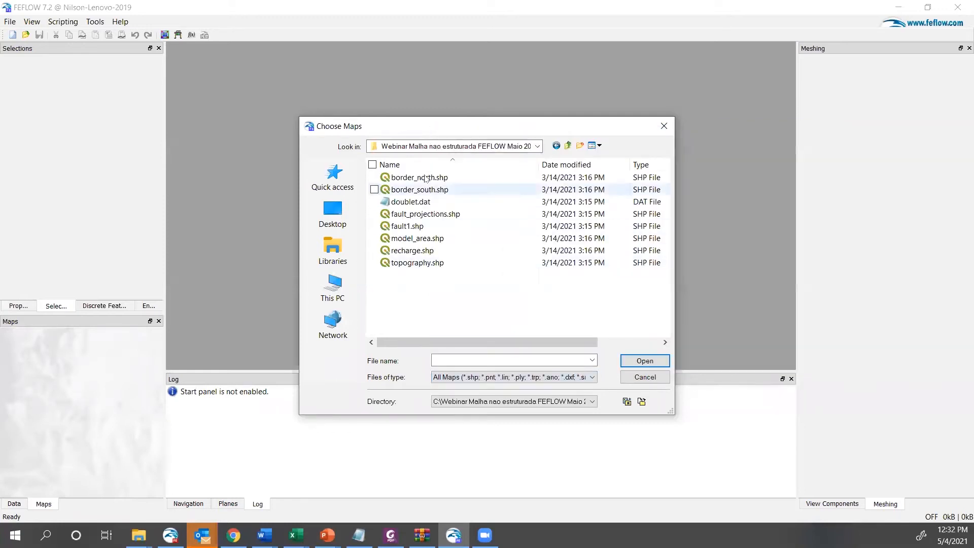
- Try to add the model_area.shp and fault_projections.shp maps from the webinar folder to the supermesh project
{"action": "left_click", "coordinate": [429, 242]}
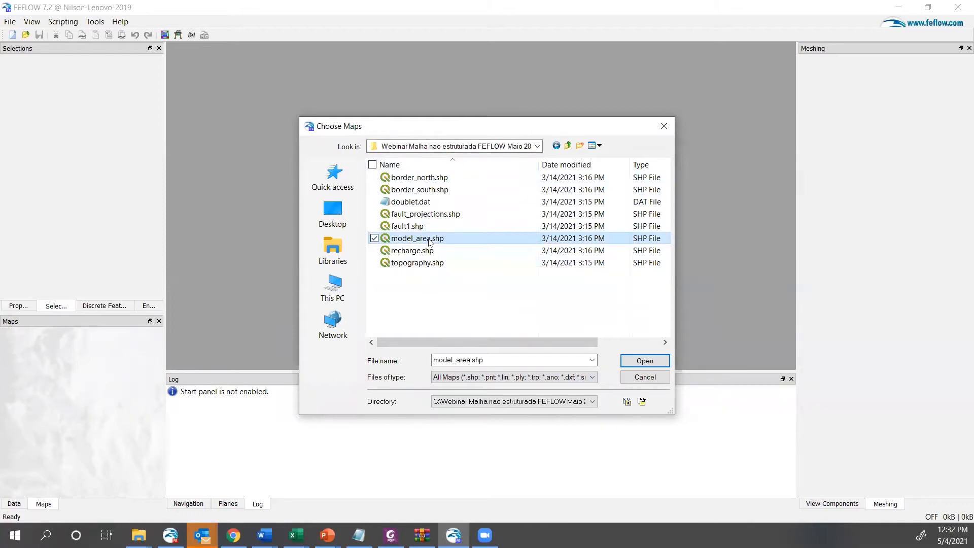
{"action": "left_click", "coordinate": [439, 218], "text": "ctrl"}
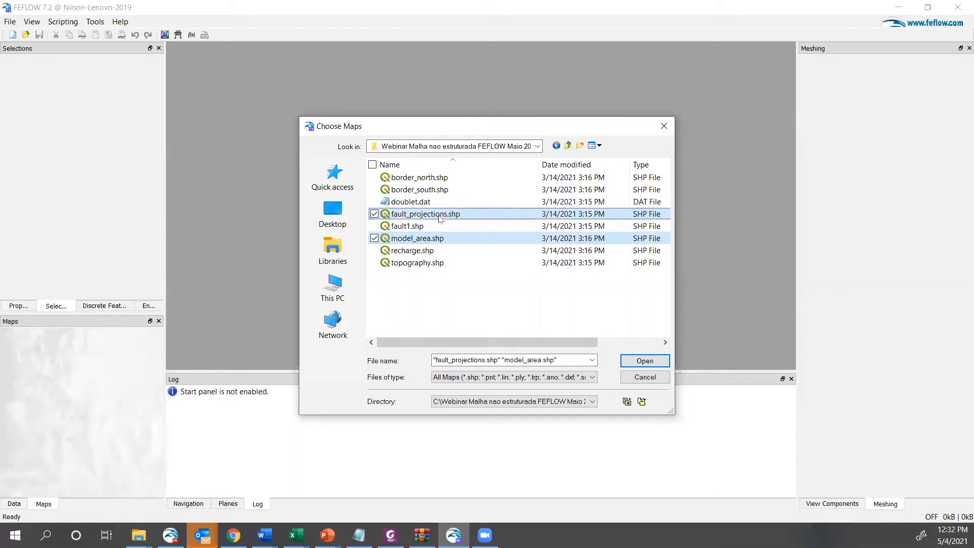
{"action": "left_click", "coordinate": [640, 361]}
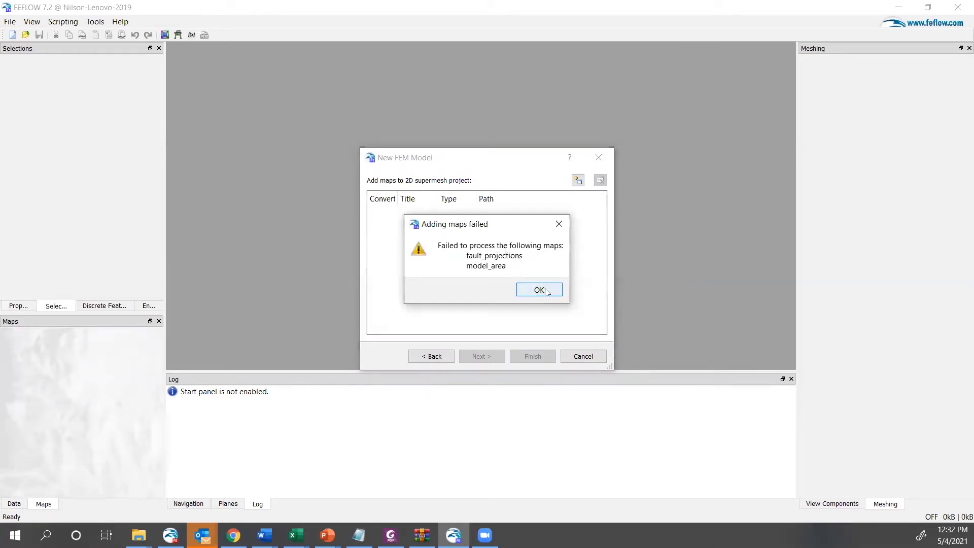
{"action": "left_click", "coordinate": [539, 290]}
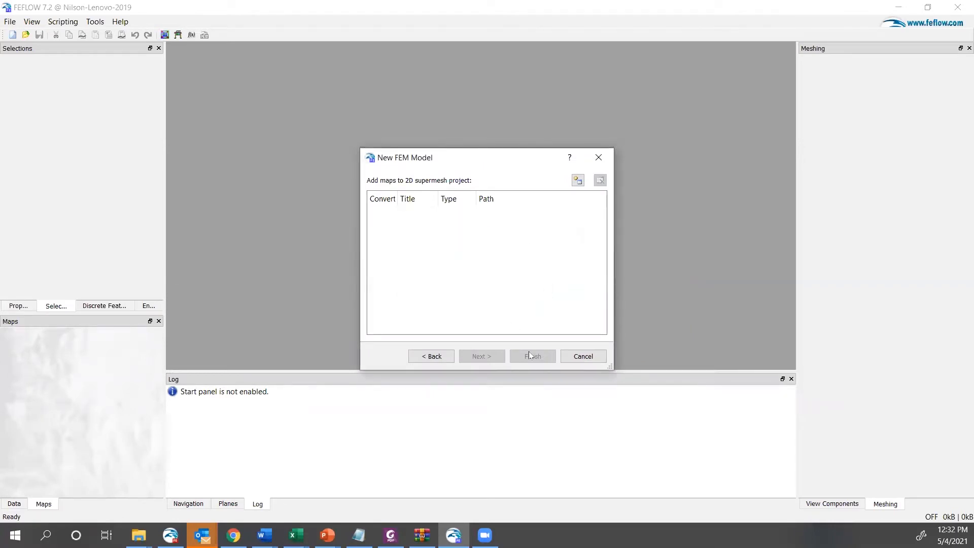
- Browse for maps in the import+export folder inside Training, DHI COLOMBIA 2020, Arquivos de Suporte, unstructured
{"action": "left_click", "coordinate": [578, 181]}
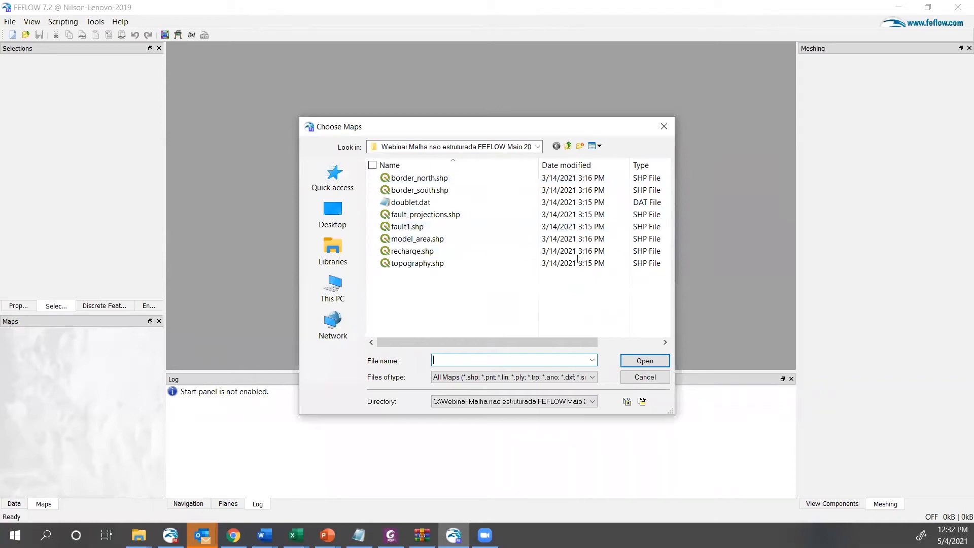
{"action": "left_click", "coordinate": [569, 146]}
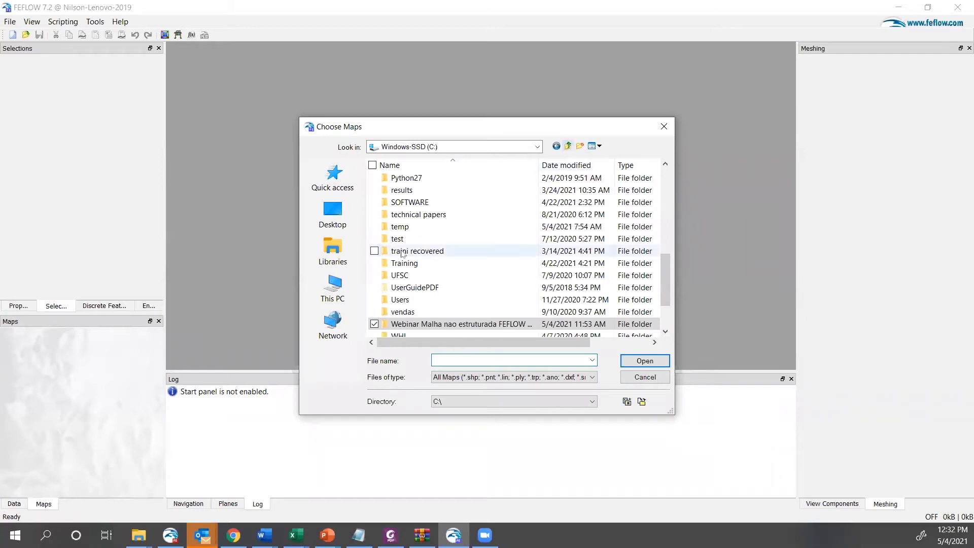
{"action": "scroll", "coordinate": [427, 275], "scroll_direction": "up", "scroll_amount": 2}
{"action": "scroll", "coordinate": [428, 275], "scroll_direction": "down", "scroll_amount": 3}
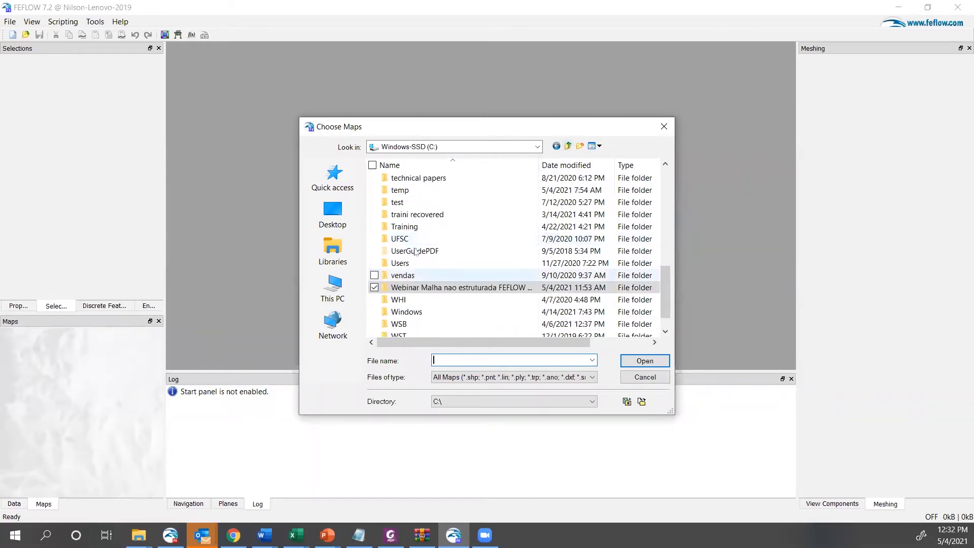
{"action": "double_click", "coordinate": [412, 227]}
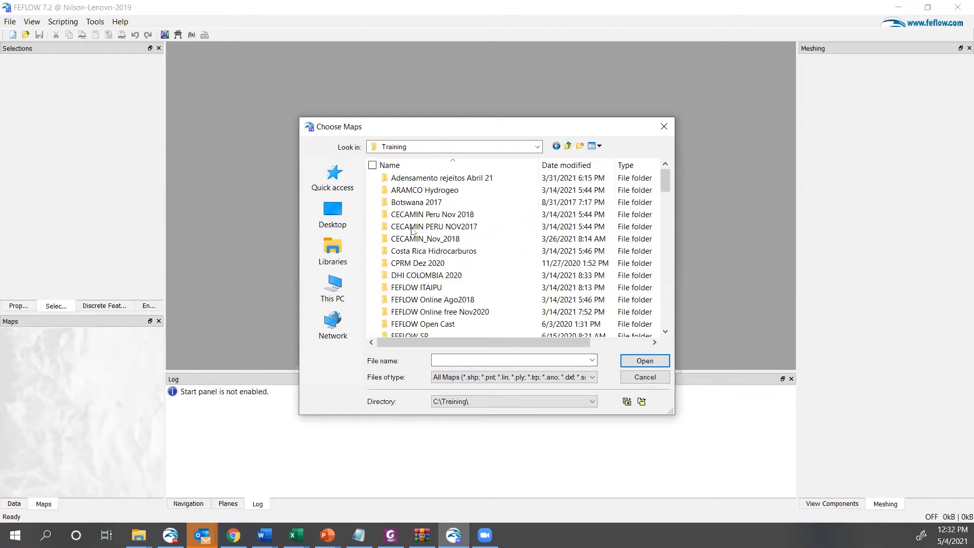
{"action": "double_click", "coordinate": [421, 276]}
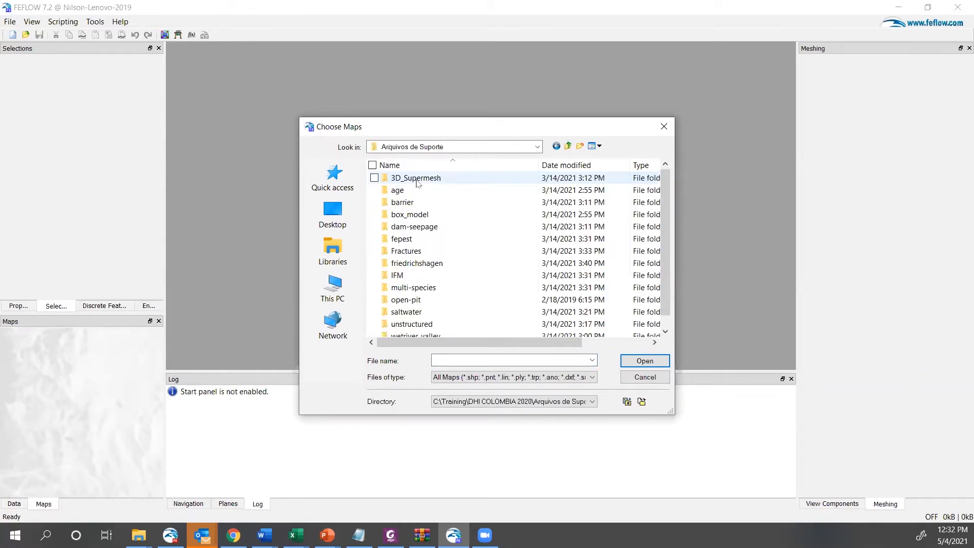
{"action": "scroll", "coordinate": [422, 274], "scroll_direction": "down", "scroll_amount": 1}
{"action": "double_click", "coordinate": [425, 311]}
{"action": "double_click", "coordinate": [415, 191]}
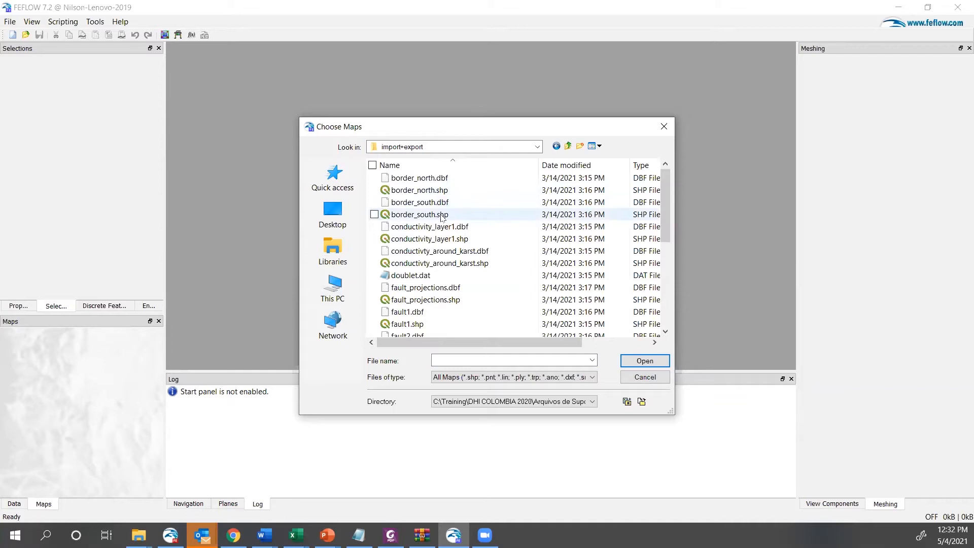
- Add model_area.shp and fault_projections.shp from the import+export folder, both converted to supermesh items, and finish creating the model
{"action": "scroll", "coordinate": [439, 209], "scroll_direction": "down", "scroll_amount": 2}
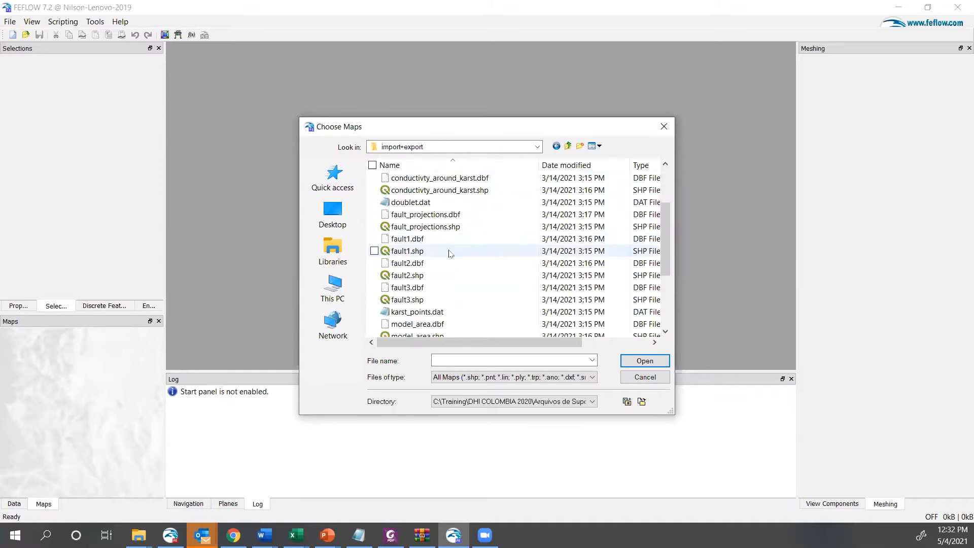
{"action": "scroll", "coordinate": [449, 254], "scroll_direction": "down", "scroll_amount": 2}
{"action": "left_click", "coordinate": [439, 264]}
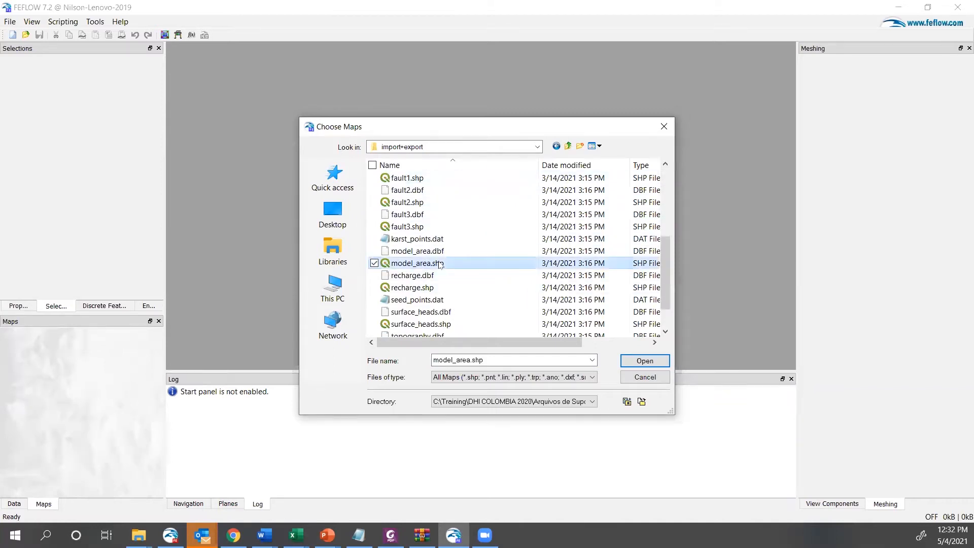
{"action": "scroll", "coordinate": [440, 259], "scroll_direction": "up", "scroll_amount": 3}
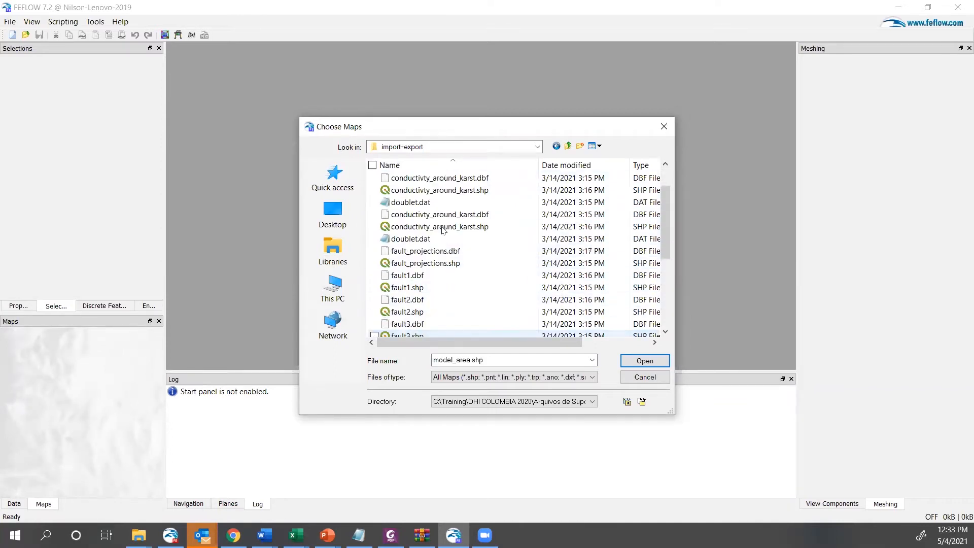
{"action": "left_click", "coordinate": [442, 263], "text": "ctrl"}
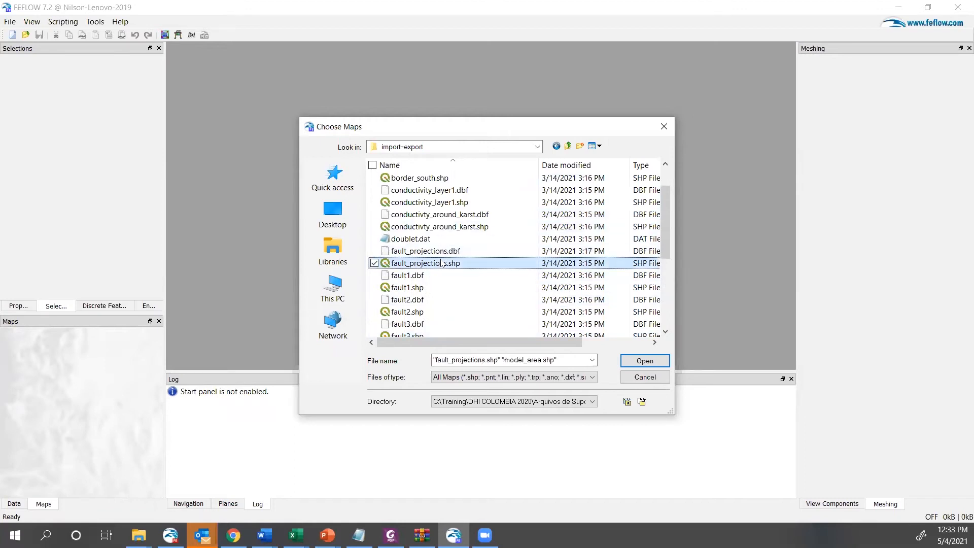
{"action": "left_click", "coordinate": [644, 360]}
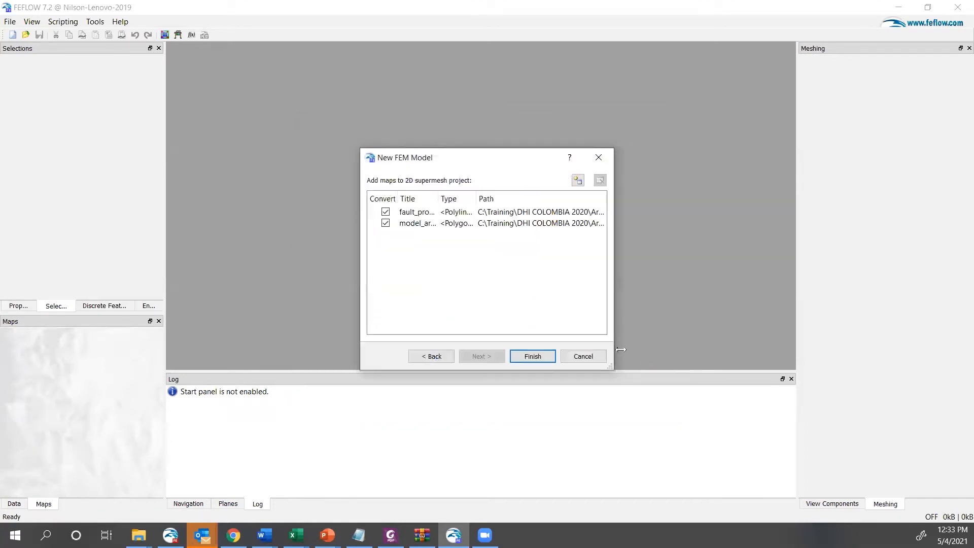
{"action": "left_click", "coordinate": [532, 356]}
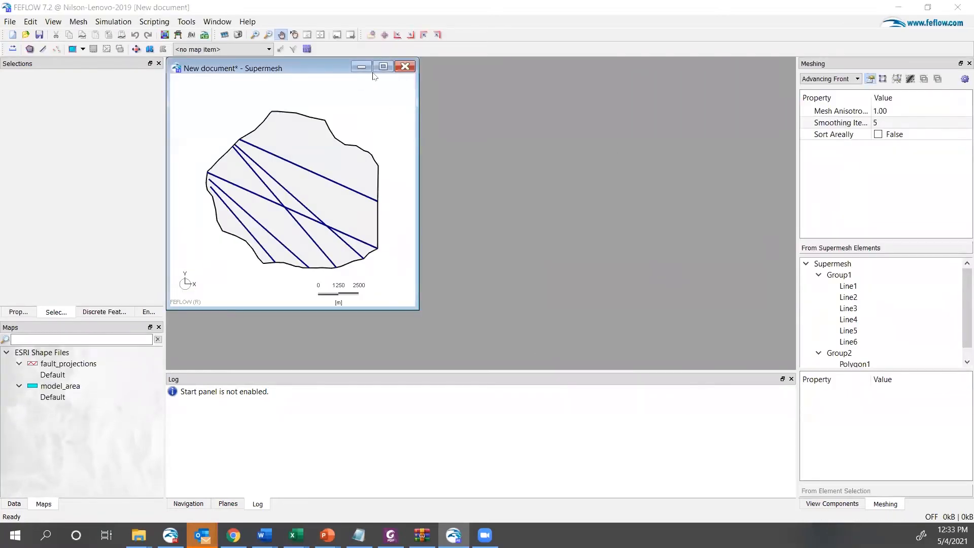
- Maximize the supermesh view and set the mesh generator to Triangle, checking its meshing properties
{"action": "left_click", "coordinate": [382, 67]}
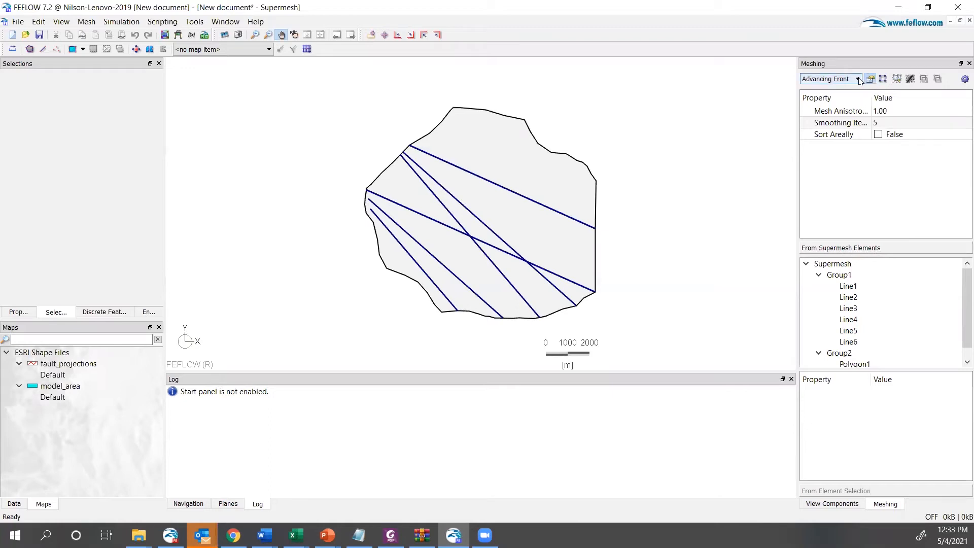
{"action": "left_click", "coordinate": [857, 79]}
{"action": "left_click", "coordinate": [857, 79]}
{"action": "left_click", "coordinate": [857, 80]}
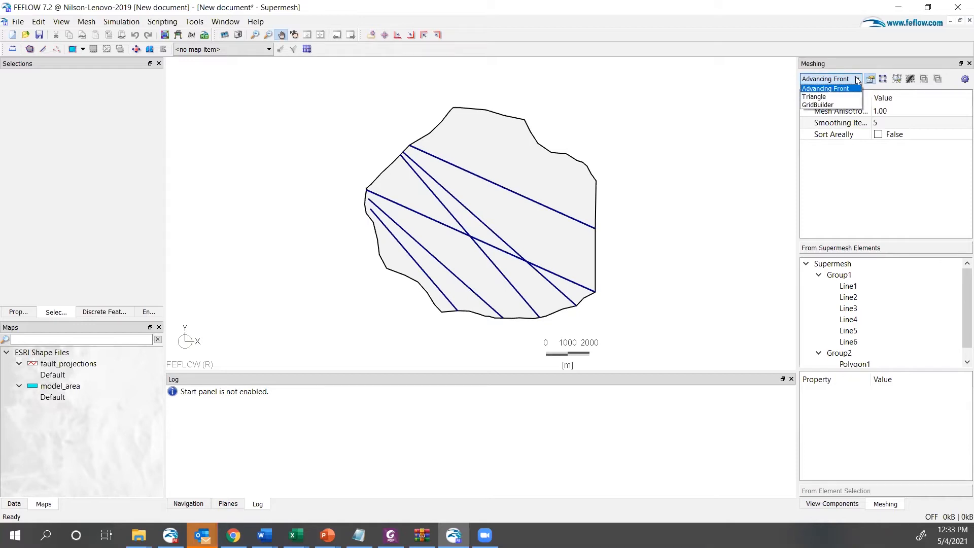
{"action": "left_click", "coordinate": [824, 97]}
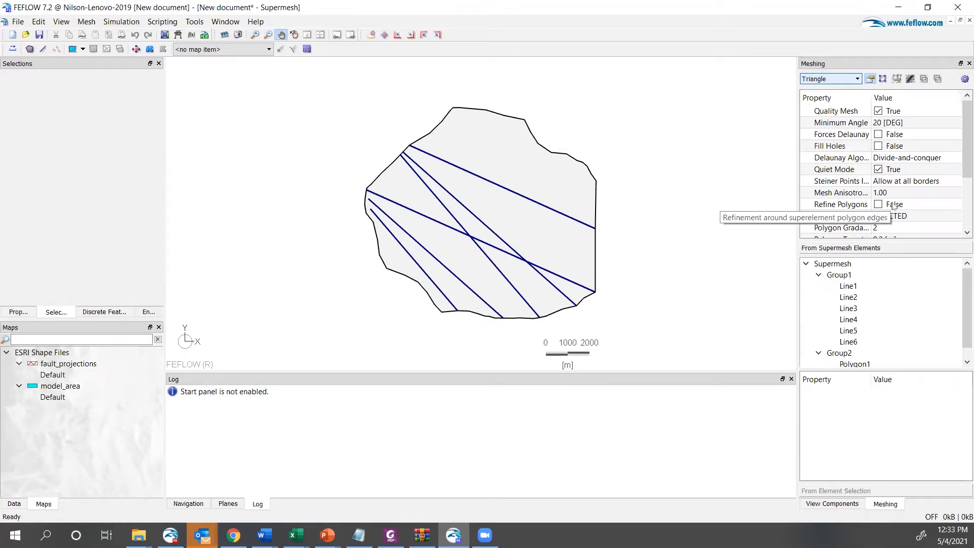
{"action": "scroll", "coordinate": [893, 205], "scroll_direction": "down", "scroll_amount": 1}
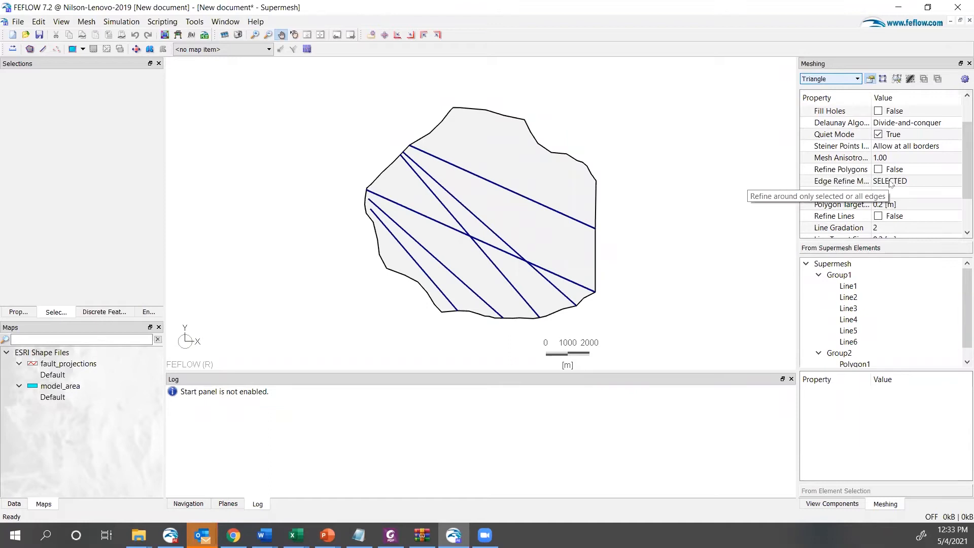
- Set the proposed number of elements for the whole Supermesh to 2000
{"action": "left_click", "coordinate": [842, 264]}
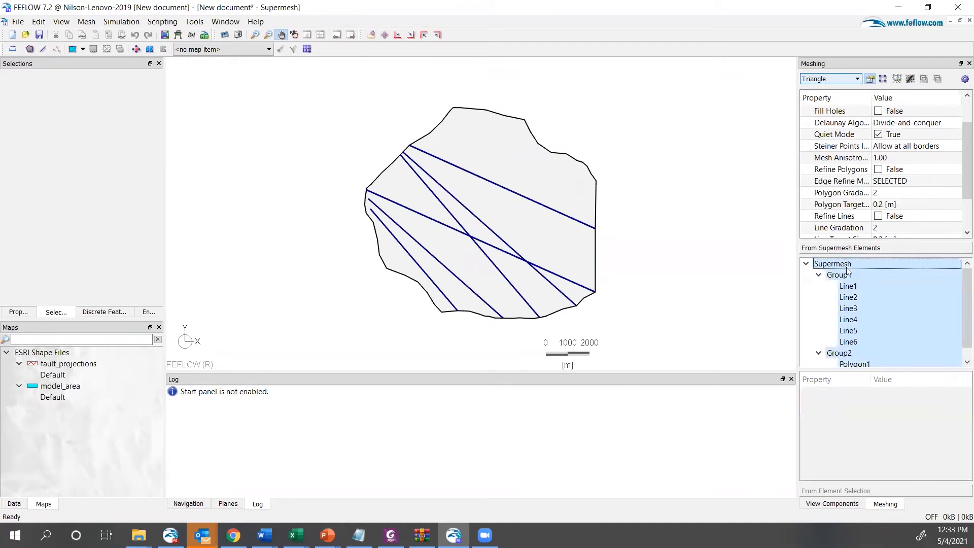
{"action": "left_click", "coordinate": [896, 404]}
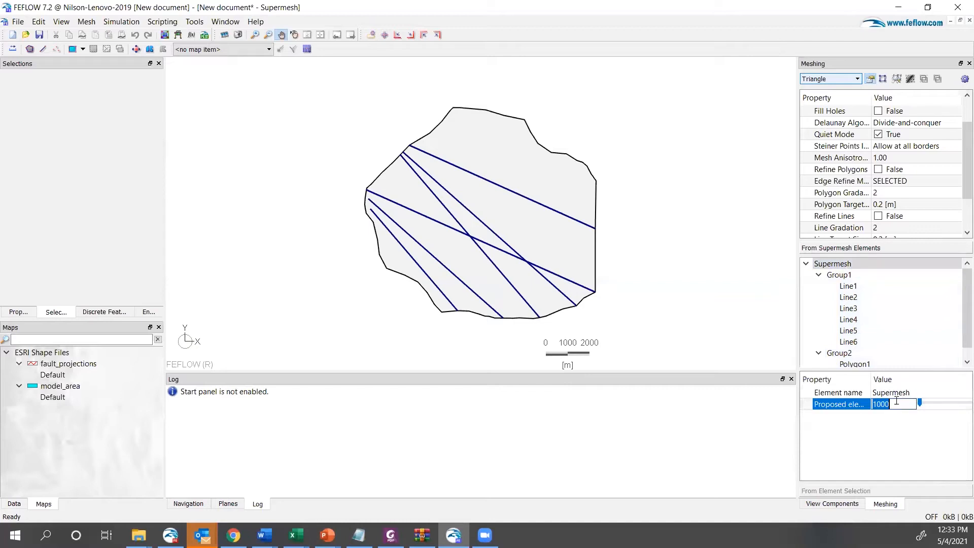
{"action": "type", "text": "2000"}
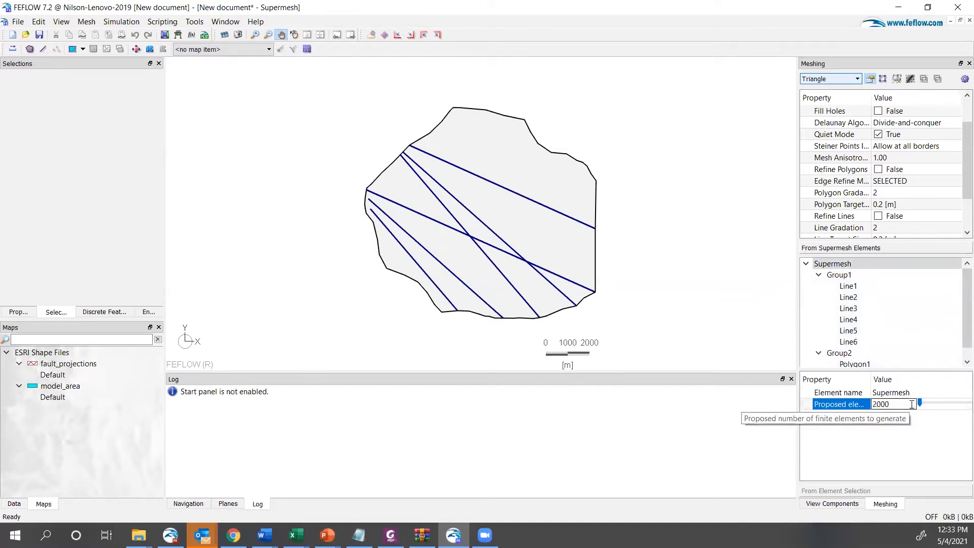
{"action": "key", "text": "Return"}
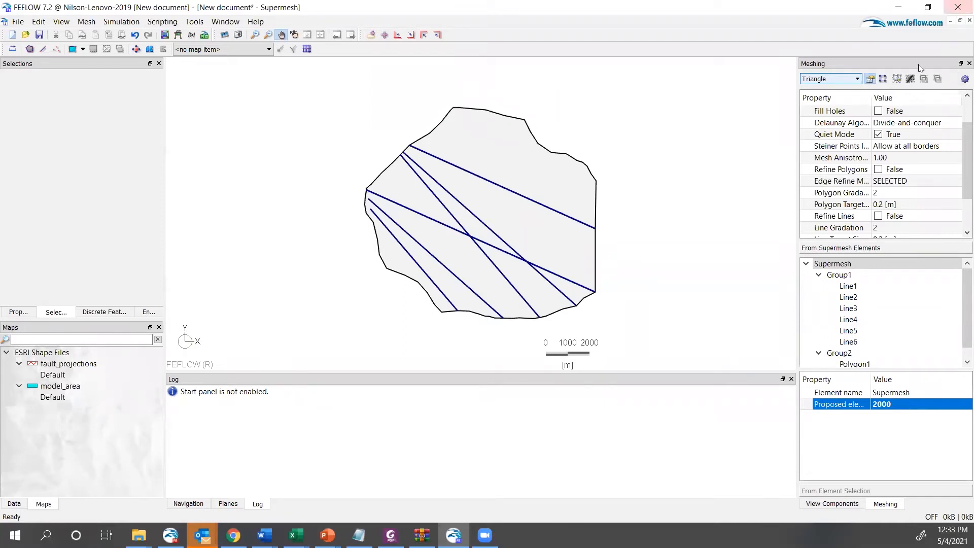
- Generate the finite-element mesh from the supermesh with the current Triangle settings and inspect it
{"action": "left_click", "coordinate": [962, 80]}
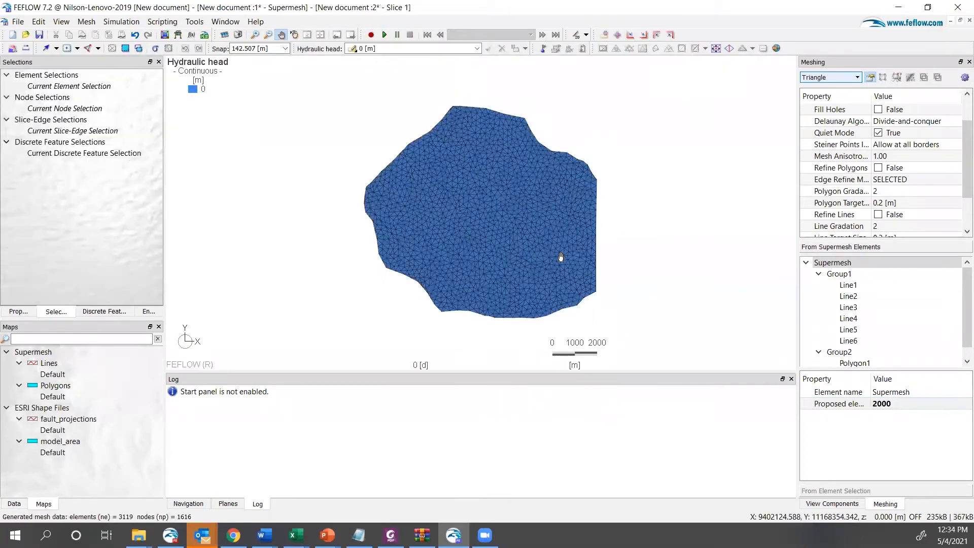
{"action": "scroll", "coordinate": [517, 245], "scroll_direction": "up", "scroll_amount": 1}
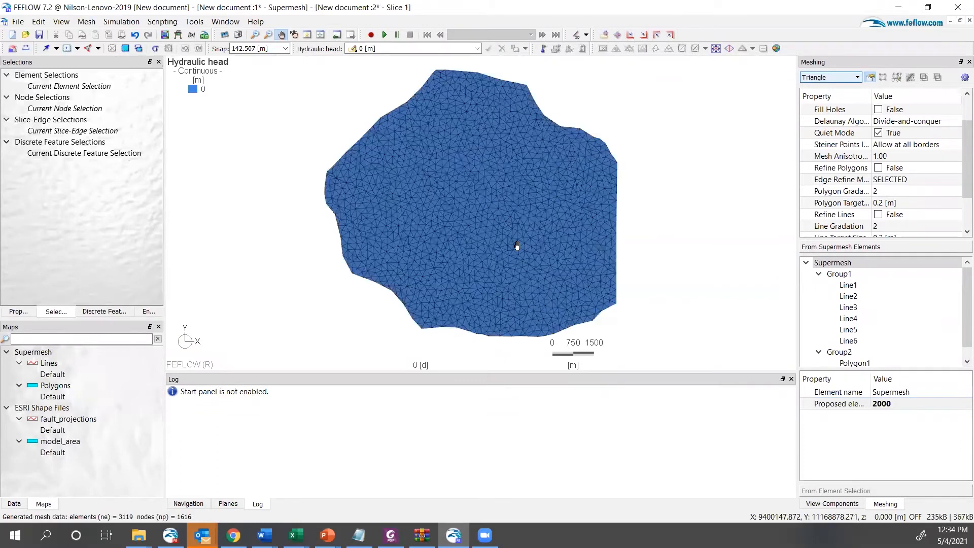
{"action": "scroll", "coordinate": [517, 246], "scroll_direction": "up", "scroll_amount": 1}
{"action": "scroll", "coordinate": [517, 246], "scroll_direction": "up", "scroll_amount": 1}
{"action": "scroll", "coordinate": [506, 202], "scroll_direction": "down", "scroll_amount": 2}
{"action": "left_click", "coordinate": [19, 22]}
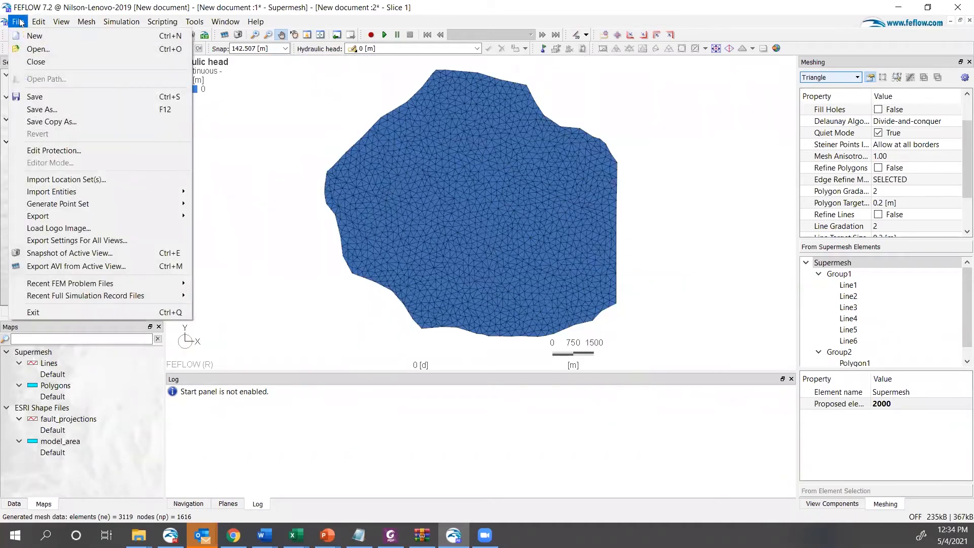
{"action": "left_click", "coordinate": [58, 126]}
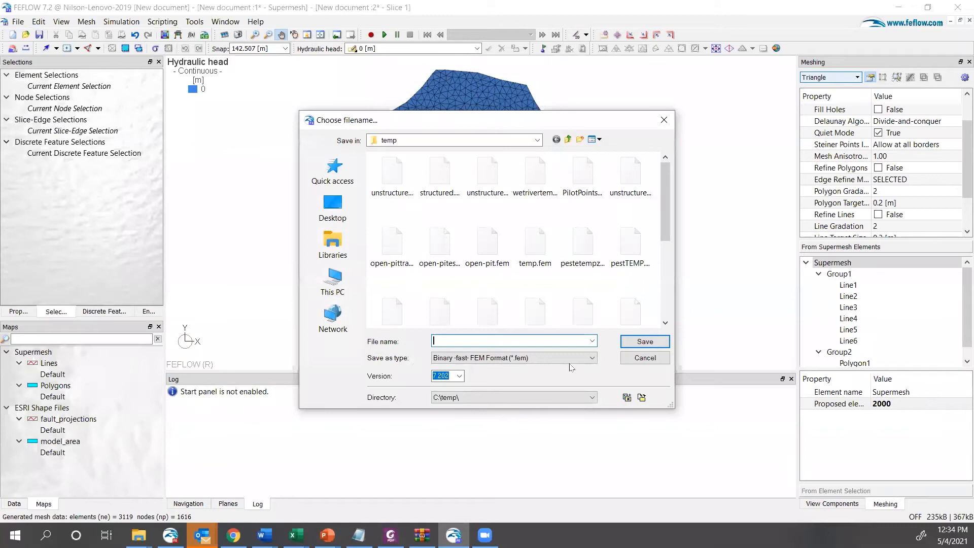
{"action": "left_click", "coordinate": [645, 358]}
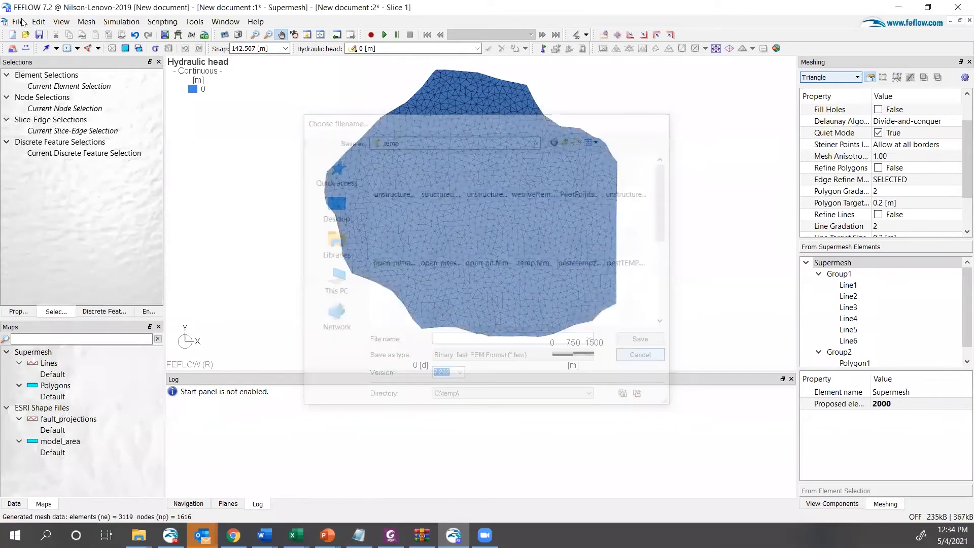
- Save the meshed model as estruturado in the C:\temp folder, in binary FEM format
{"action": "left_click", "coordinate": [18, 21]}
{"action": "left_click", "coordinate": [56, 108]}
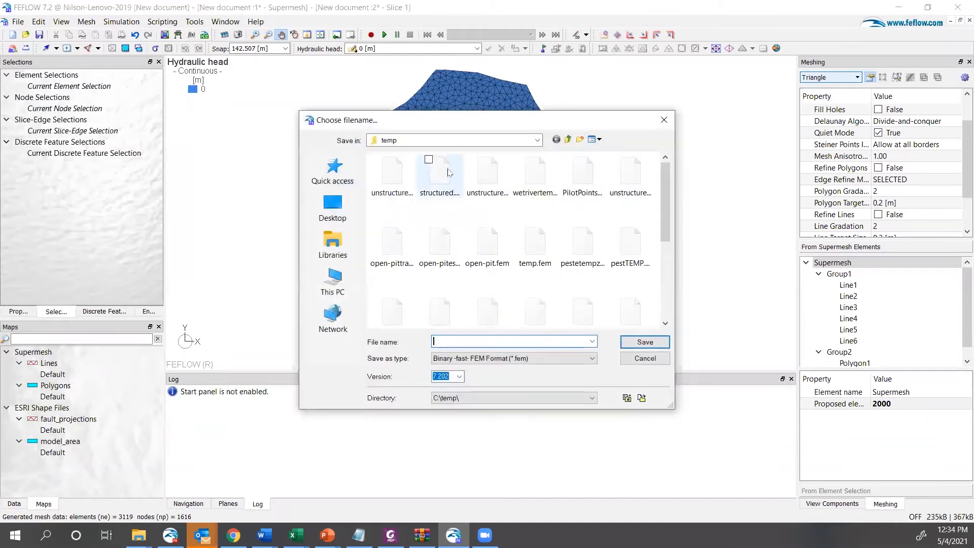
{"action": "left_click", "coordinate": [430, 141]}
{"action": "left_click", "coordinate": [430, 141]}
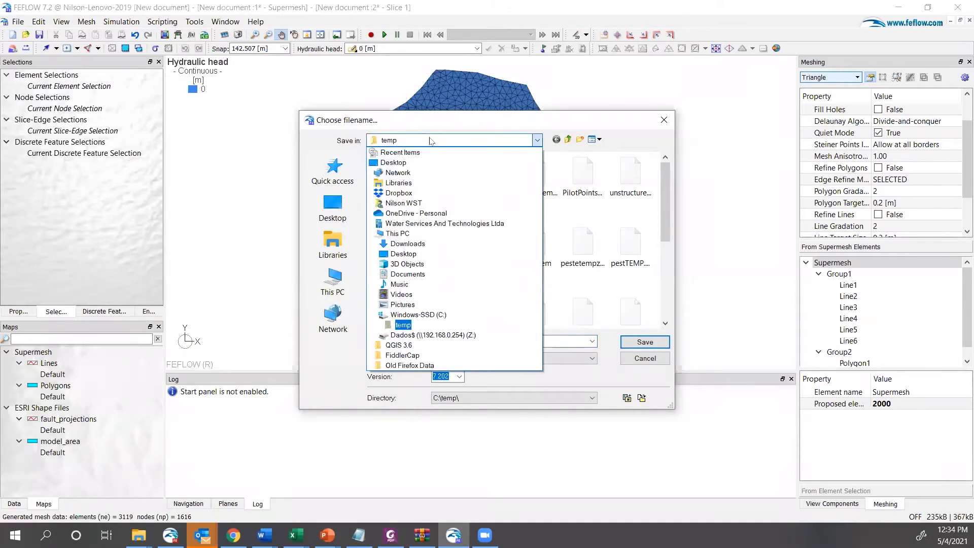
{"action": "left_click", "coordinate": [564, 342]}
{"action": "left_click", "coordinate": [564, 341]}
{"action": "type", "text": "estruturad"}
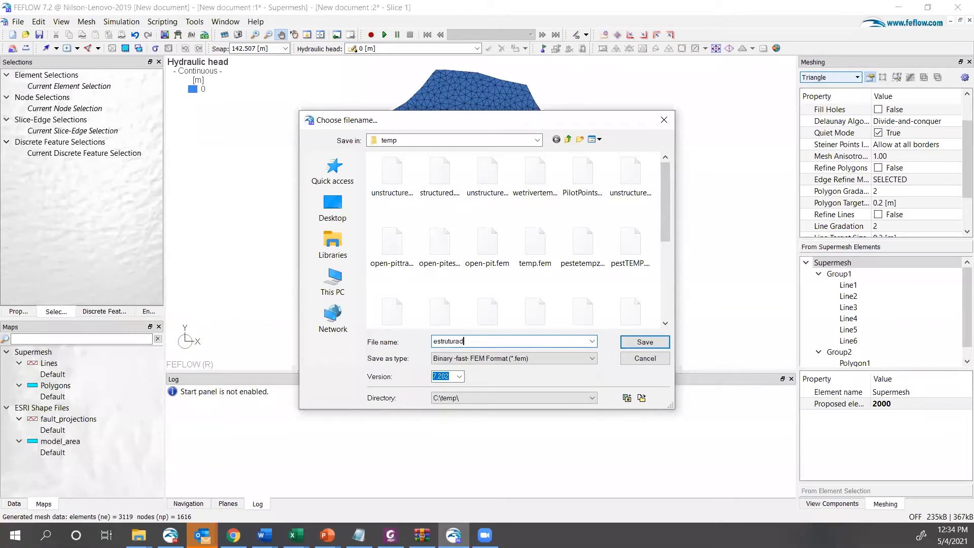
{"action": "key", "text": "Return"}
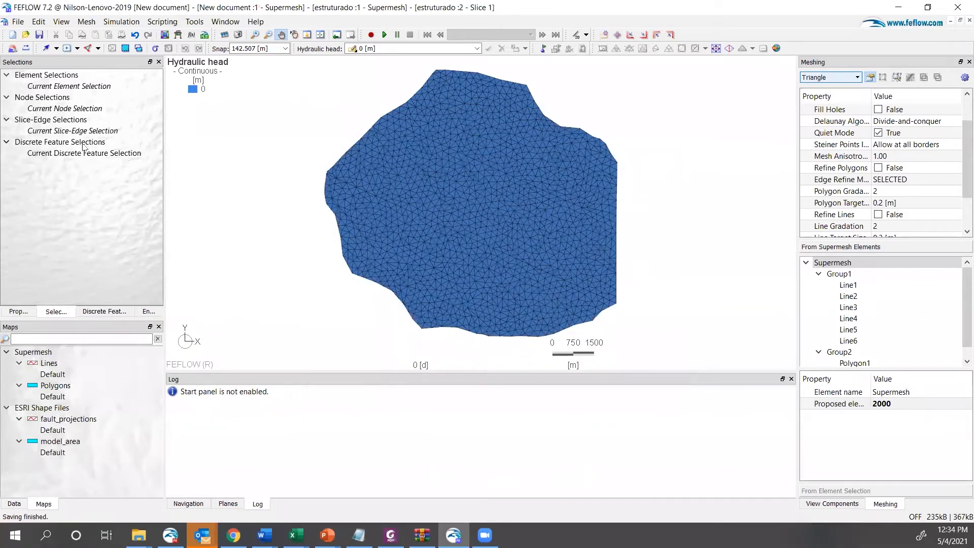
- Save a copy of the model in the temp folder under the name parcEstruturado
{"action": "left_click", "coordinate": [13, 22]}
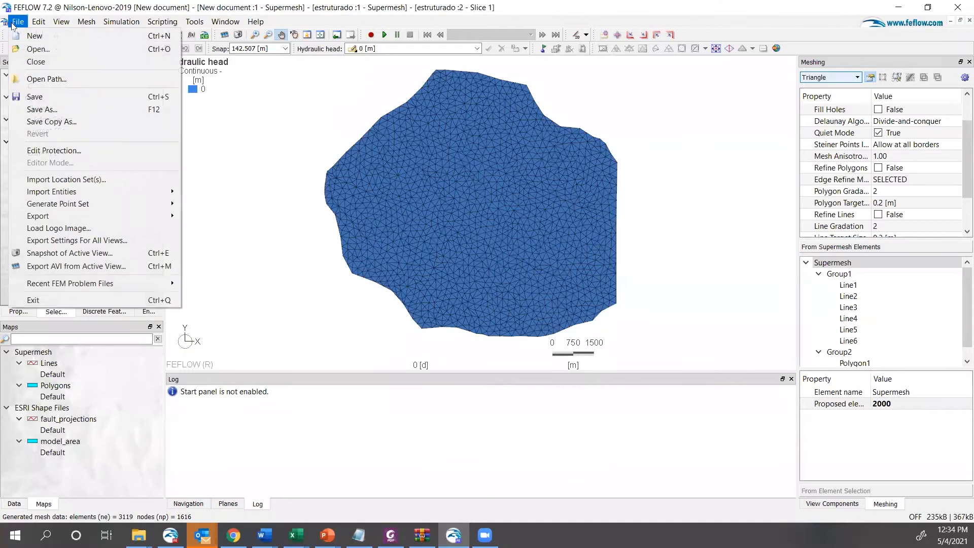
{"action": "left_click", "coordinate": [55, 121]}
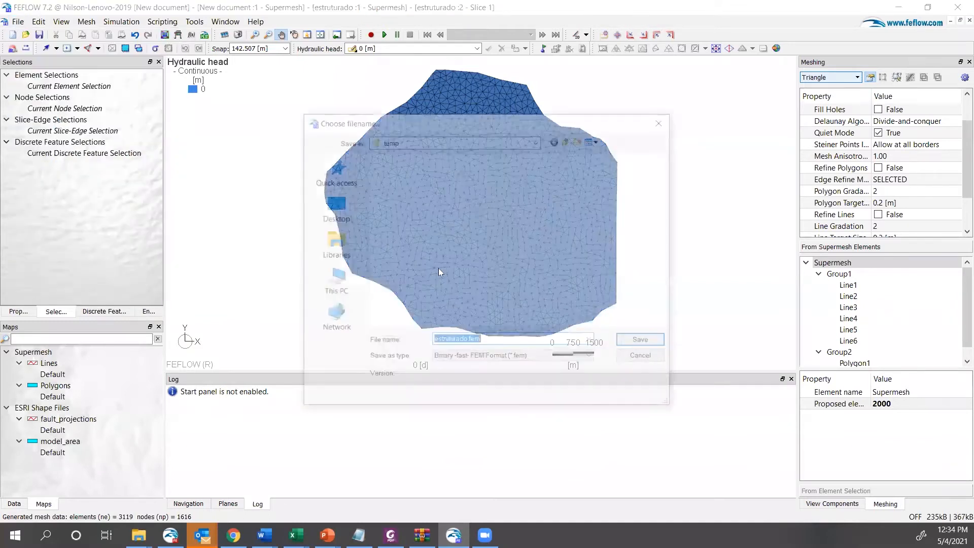
{"action": "left_click", "coordinate": [502, 343]}
{"action": "left_click_drag", "start_coordinate": [501, 342], "coordinate": [284, 346]}
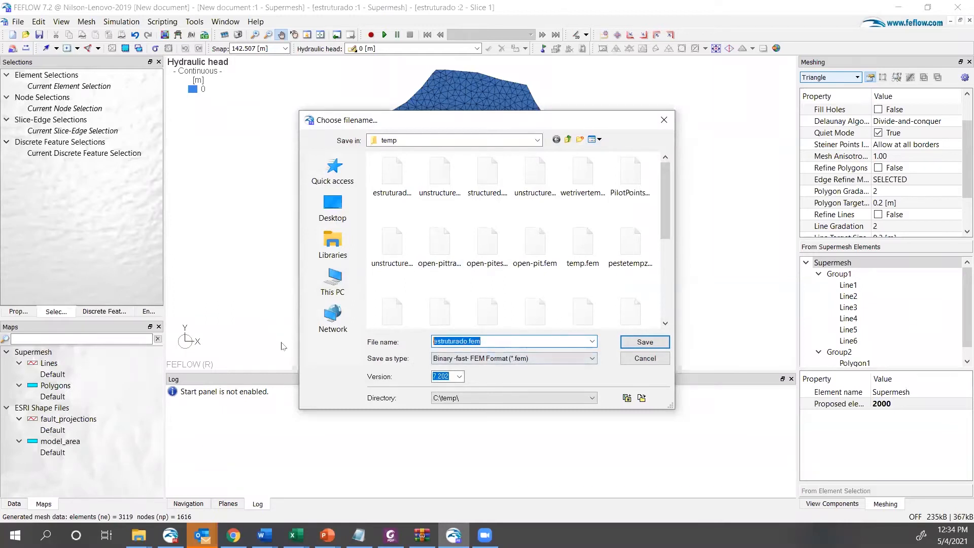
{"action": "type", "text": "nao"}
{"action": "key", "text": "BackSpace"}
{"action": "key", "text": "BackSpace"}
{"action": "key", "text": "BackSpace"}
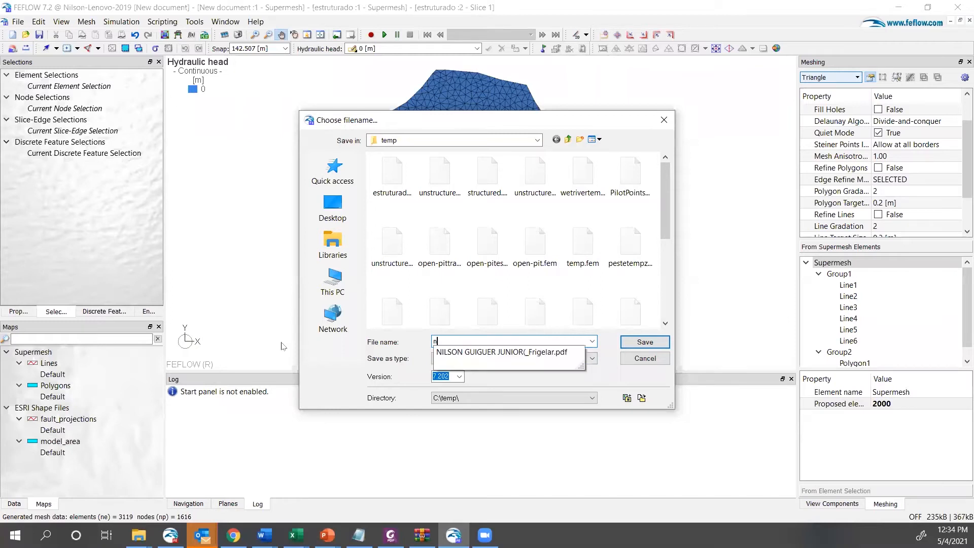
{"action": "type", "text": "parcEstruturado"}
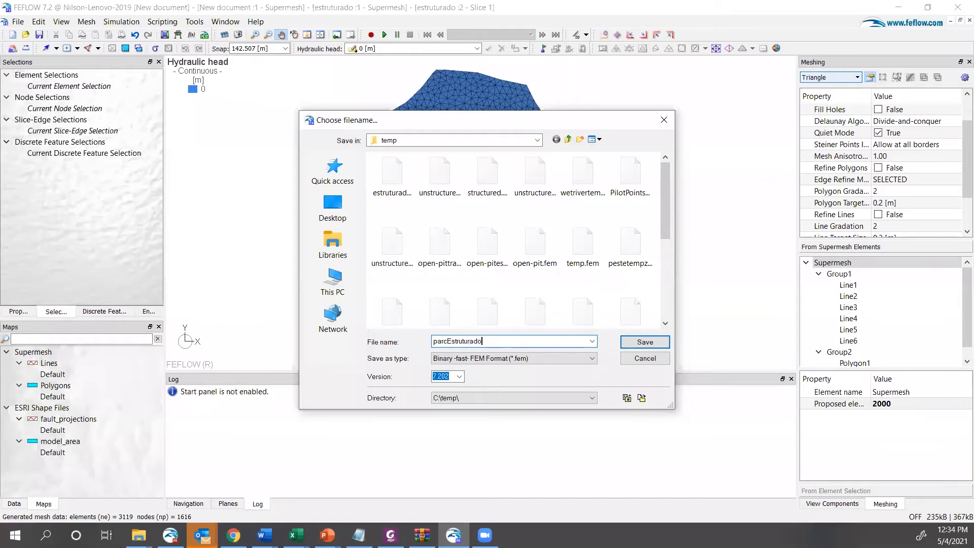
{"action": "key", "text": "Return"}
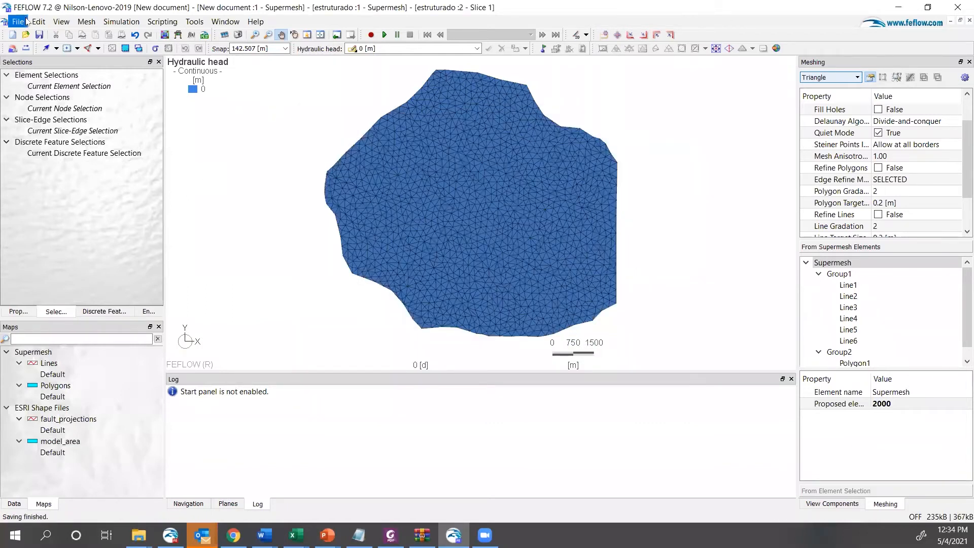
- Save another copy of the model in the temp folder under the name naoestruturado
{"action": "left_click", "coordinate": [21, 21]}
{"action": "left_click", "coordinate": [50, 126]}
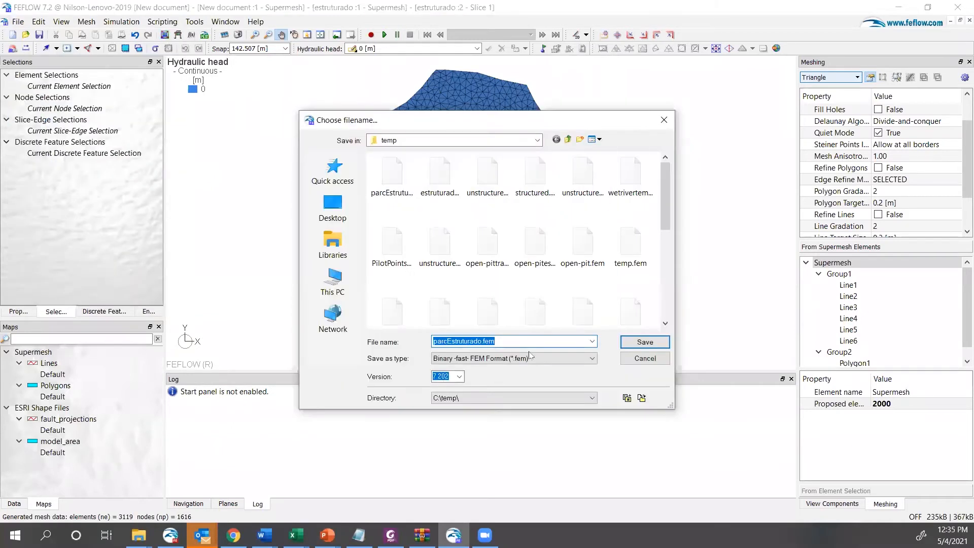
{"action": "type", "text": "nao"}
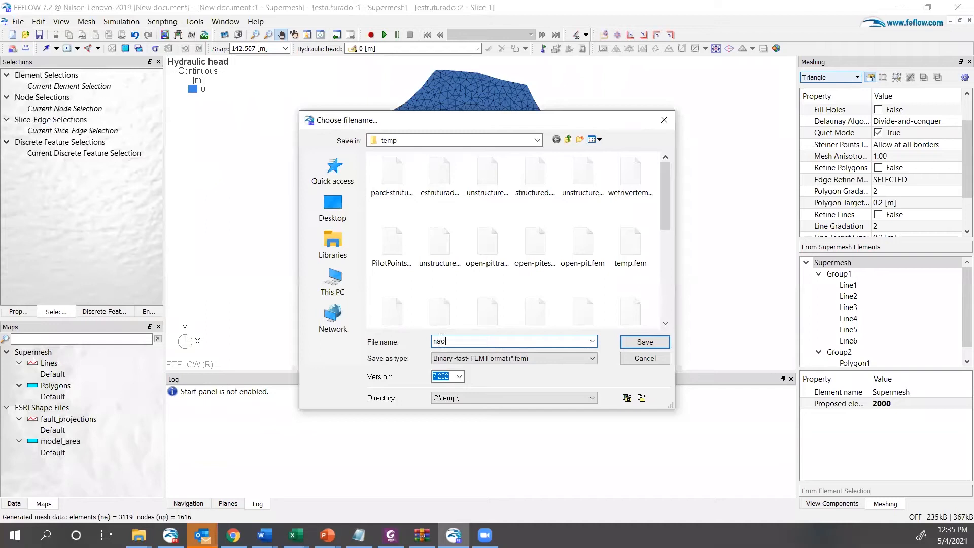
{"action": "type", "text": "estruturado"}
{"action": "key", "text": "Return"}
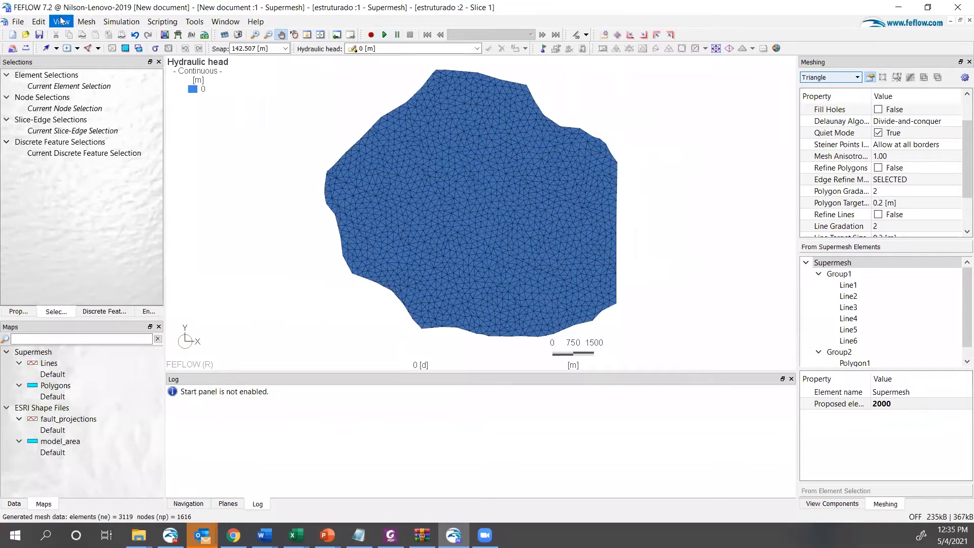
- Open the 3D layer configuration and tilt its preview to view the model nearly edge-on
{"action": "left_click", "coordinate": [39, 22]}
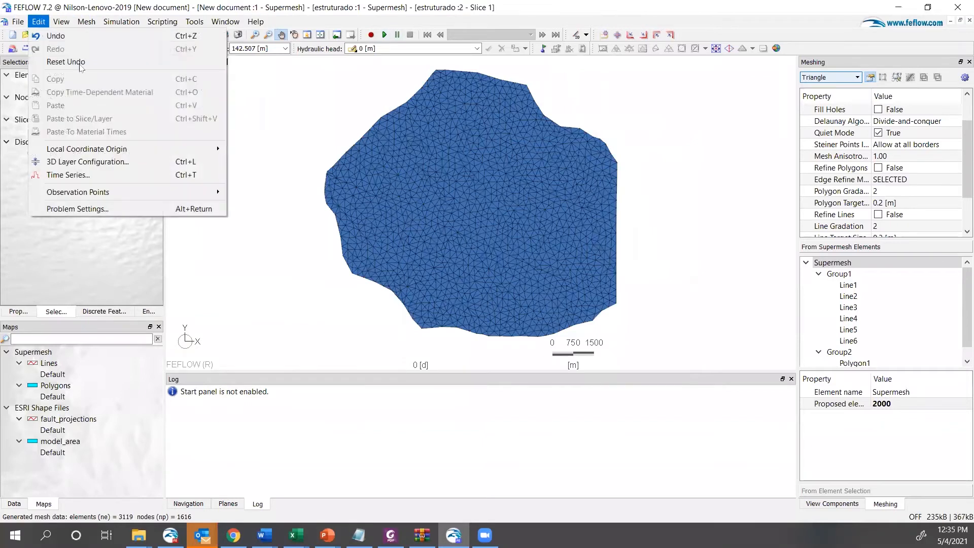
{"action": "left_click", "coordinate": [110, 163]}
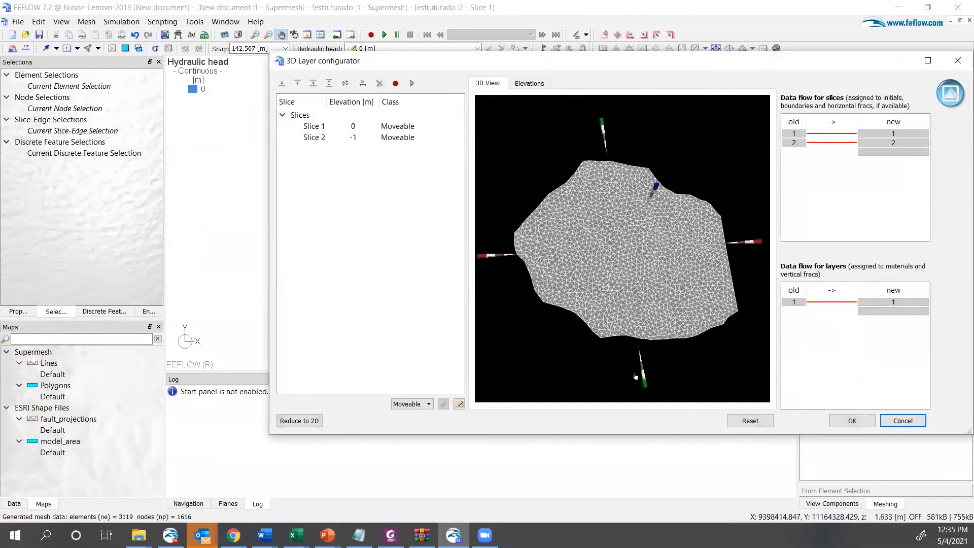
{"action": "left_click_drag", "start_coordinate": [635, 376], "coordinate": [651, 311]}
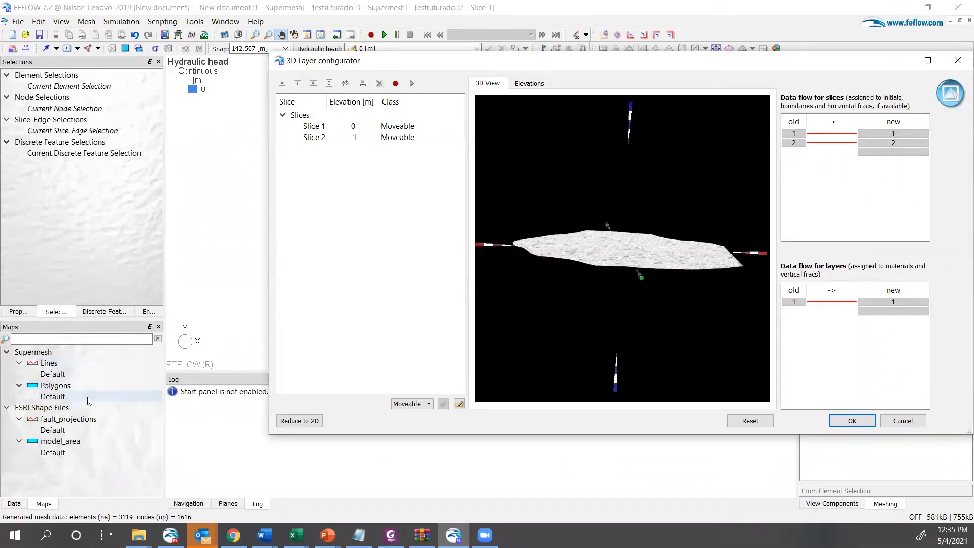
- Start adding maps to the ESRI Shape Files folder, listing all map file types in import+export
{"action": "right_click", "coordinate": [55, 407]}
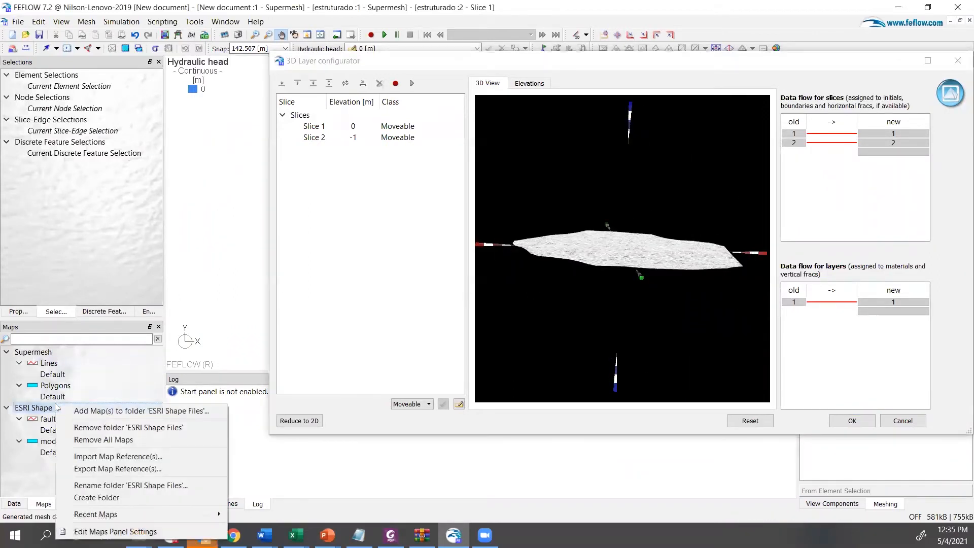
{"action": "left_click", "coordinate": [95, 412]}
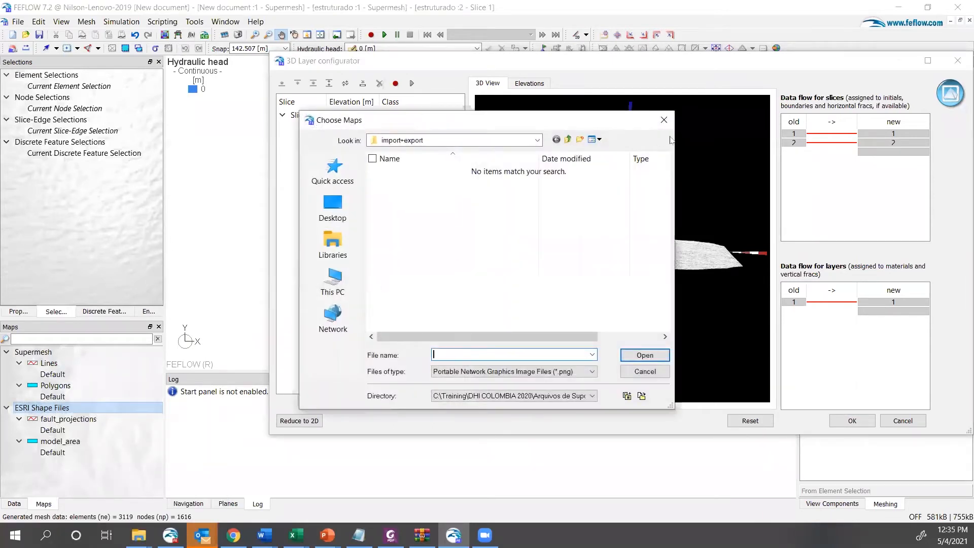
{"action": "left_click", "coordinate": [591, 372]}
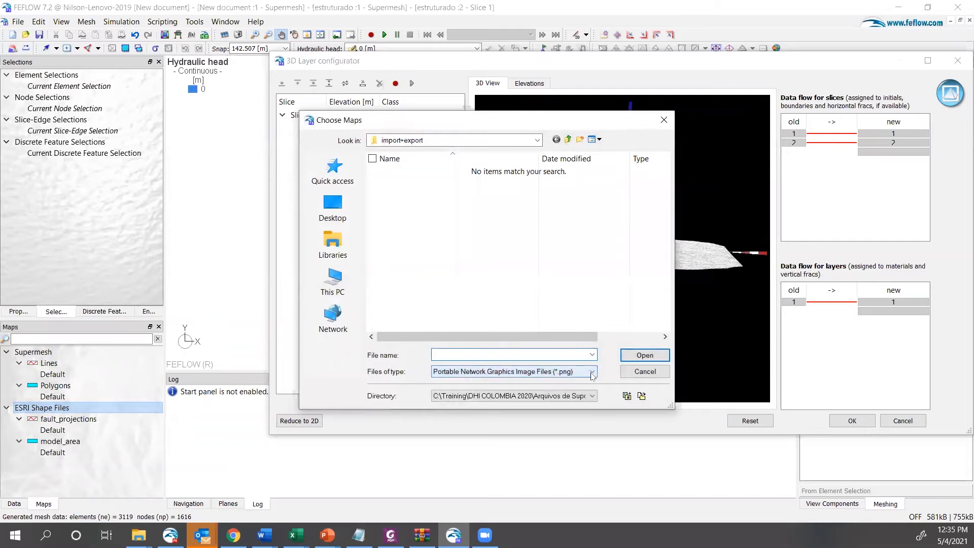
{"action": "left_click", "coordinate": [532, 362]}
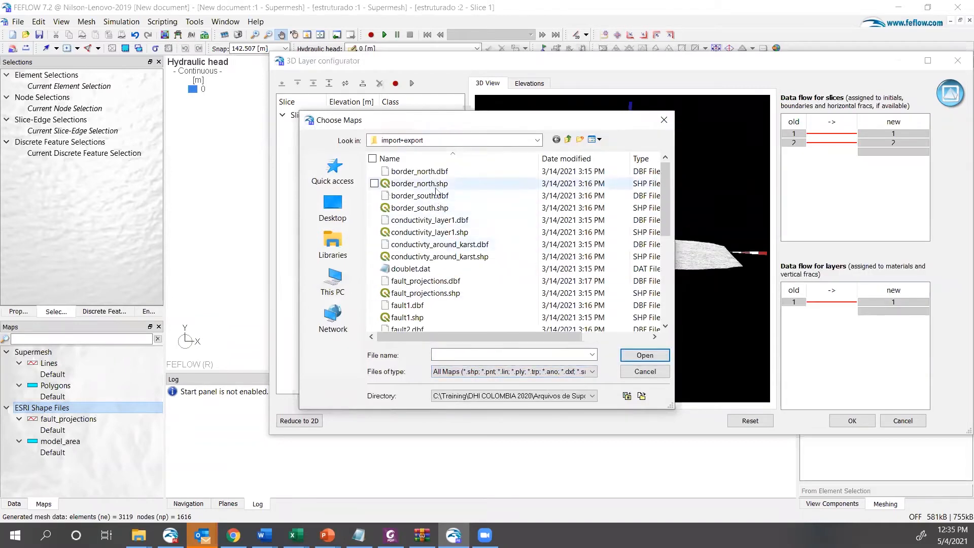
- Load topography.shp, recharge.shp, fault1.shp, border_north.shp and border_south.shp together, and check them in the map list
{"action": "scroll", "coordinate": [430, 284], "scroll_direction": "down", "scroll_amount": 3}
{"action": "scroll", "coordinate": [431, 284], "scroll_direction": "down", "scroll_amount": 2}
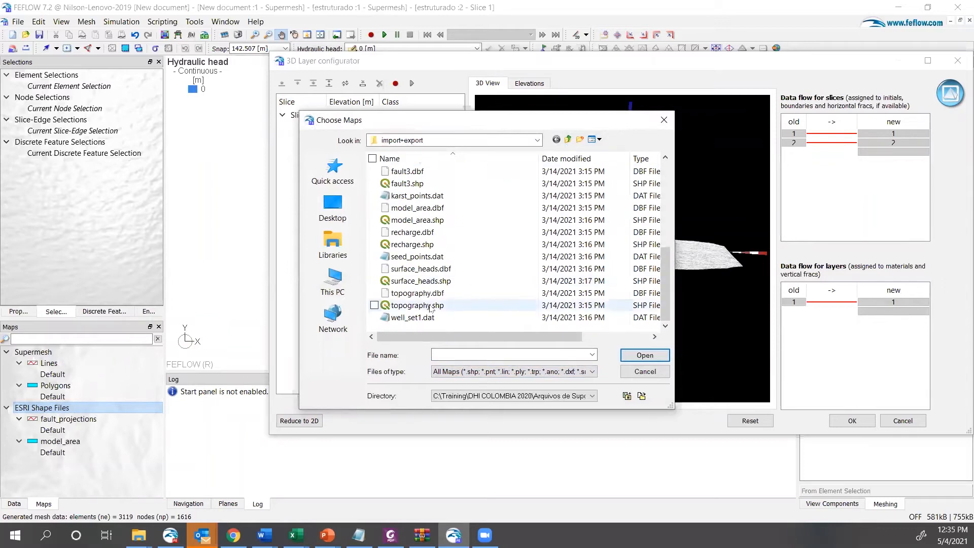
{"action": "left_click", "coordinate": [430, 305]}
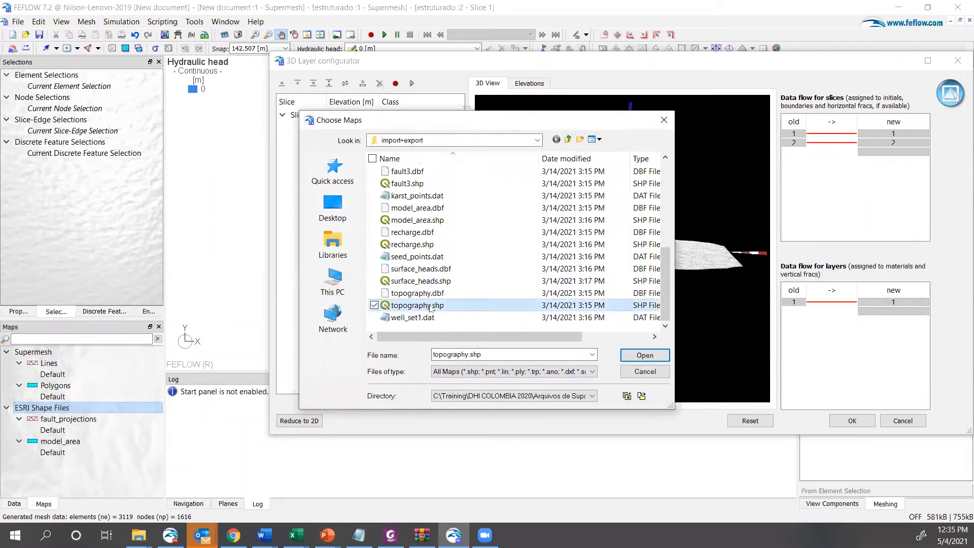
{"action": "left_click", "coordinate": [428, 245], "text": "ctrl"}
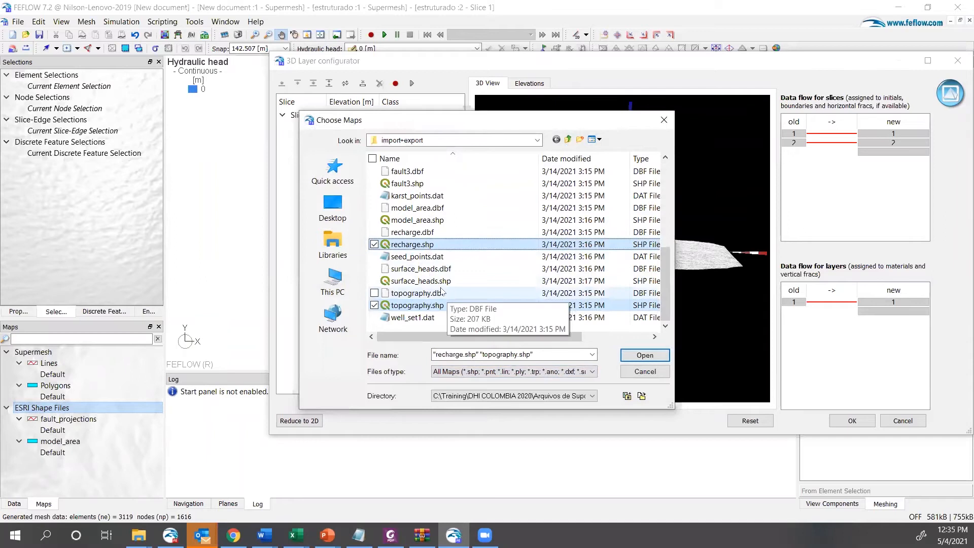
{"action": "scroll", "coordinate": [441, 284], "scroll_direction": "up", "scroll_amount": 1}
{"action": "scroll", "coordinate": [437, 285], "scroll_direction": "up", "scroll_amount": 2}
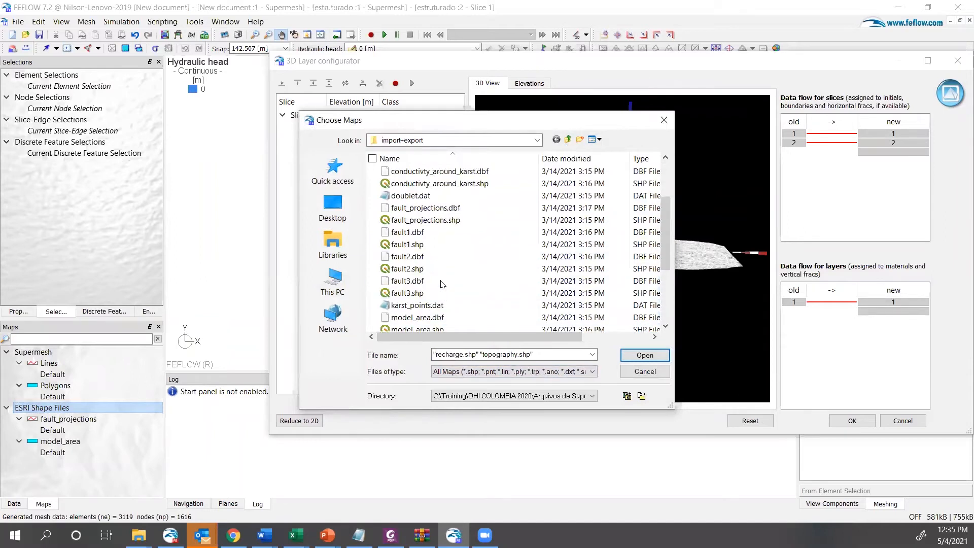
{"action": "left_click", "coordinate": [422, 245], "text": "ctrl"}
{"action": "scroll", "coordinate": [422, 247], "scroll_direction": "up", "scroll_amount": 2}
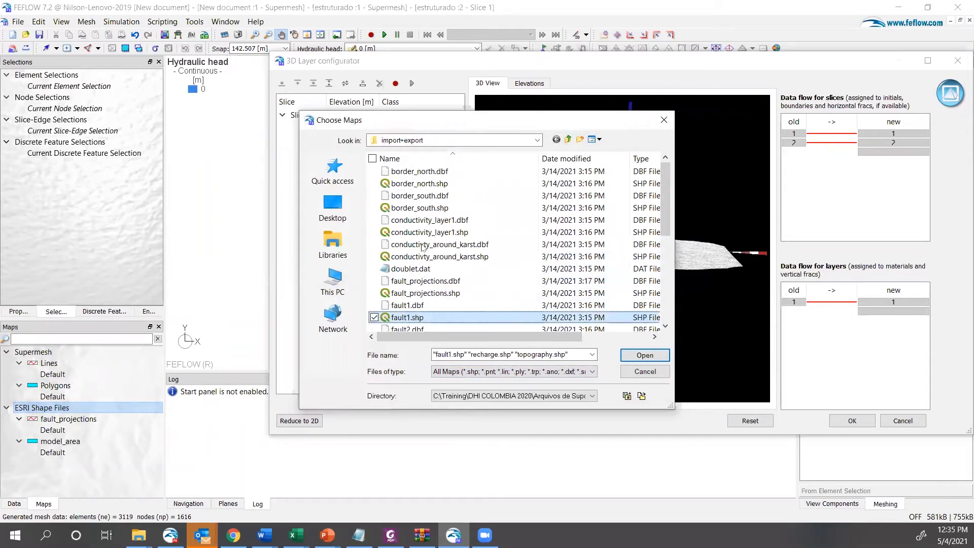
{"action": "left_click", "coordinate": [424, 184], "text": "ctrl"}
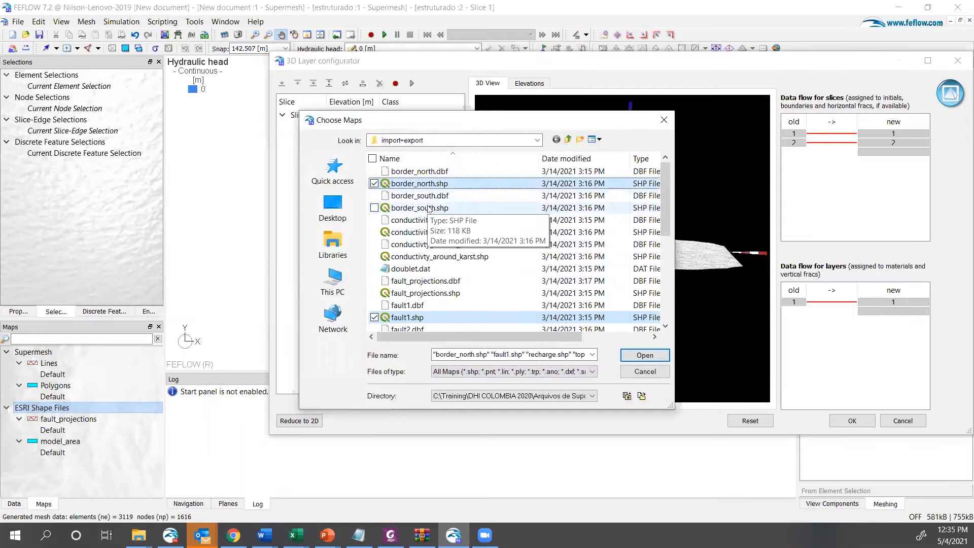
{"action": "left_click", "coordinate": [430, 208], "text": "ctrl"}
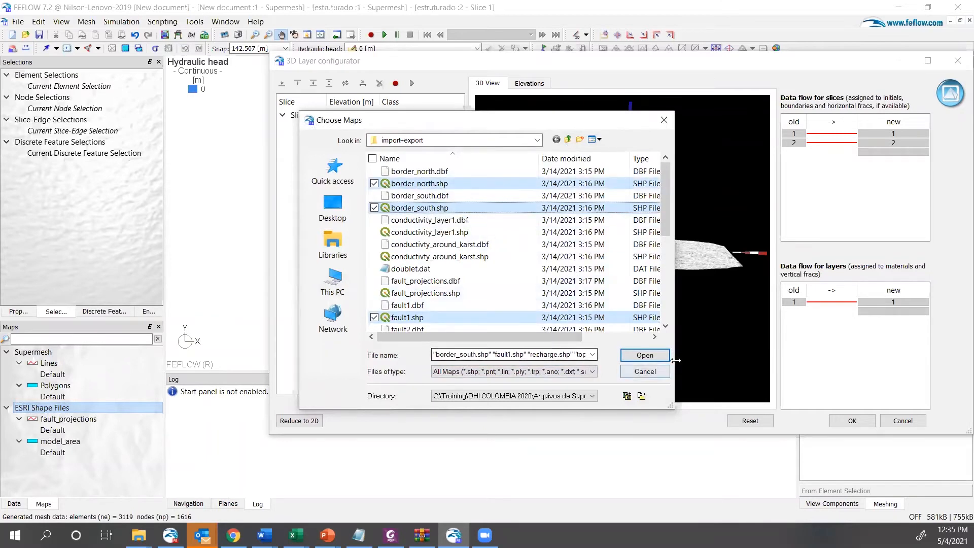
{"action": "left_click", "coordinate": [660, 354]}
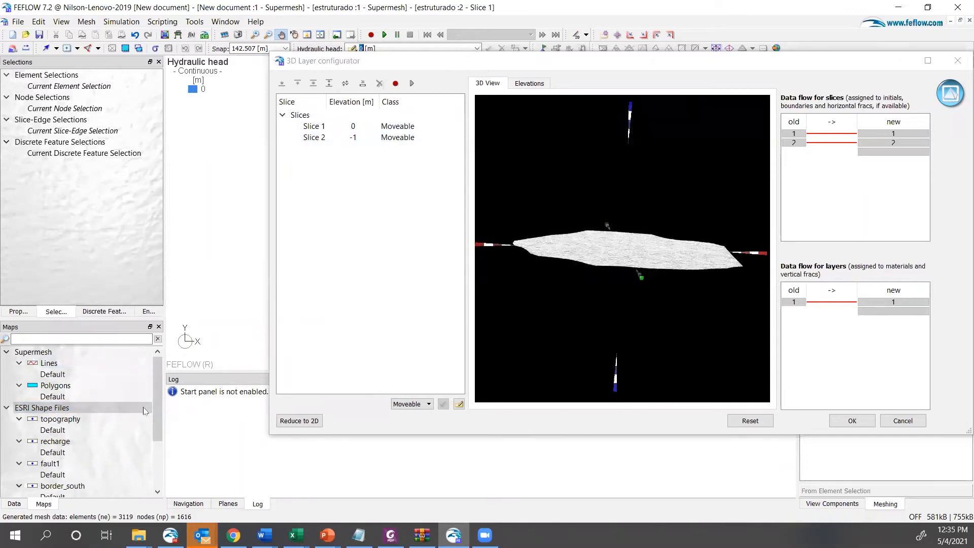
{"action": "scroll", "coordinate": [120, 410], "scroll_direction": "down", "scroll_amount": 2}
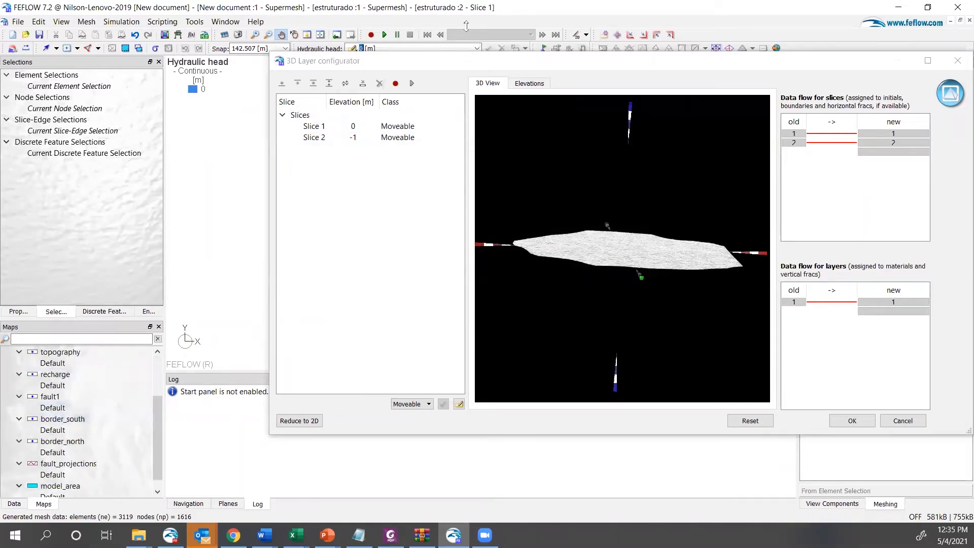
{"action": "scroll", "coordinate": [88, 426], "scroll_direction": "down", "scroll_amount": 1}
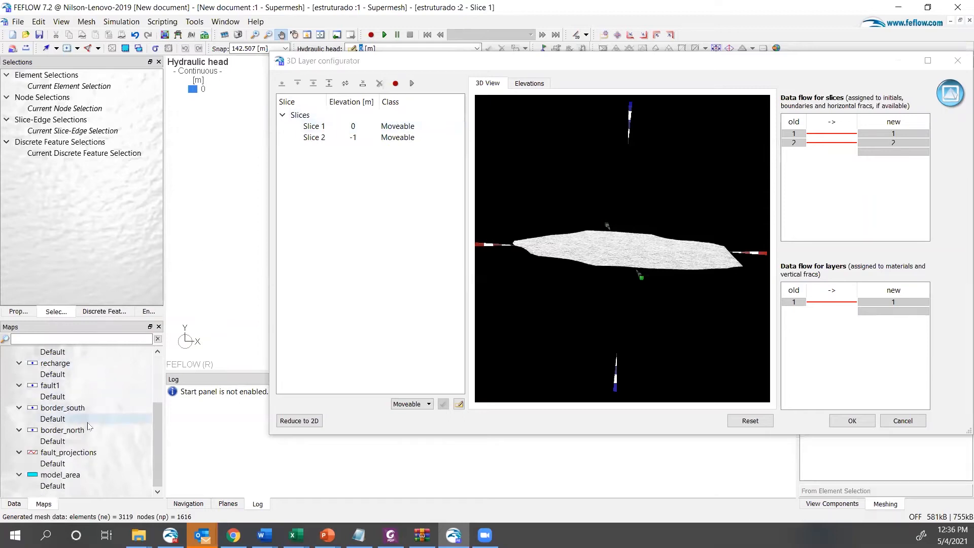
- Assign the topography map to the elevation of Slice 1 and set Slice 2's elevation to 3000 m
{"action": "scroll", "coordinate": [89, 426], "scroll_direction": "up", "scroll_amount": 3}
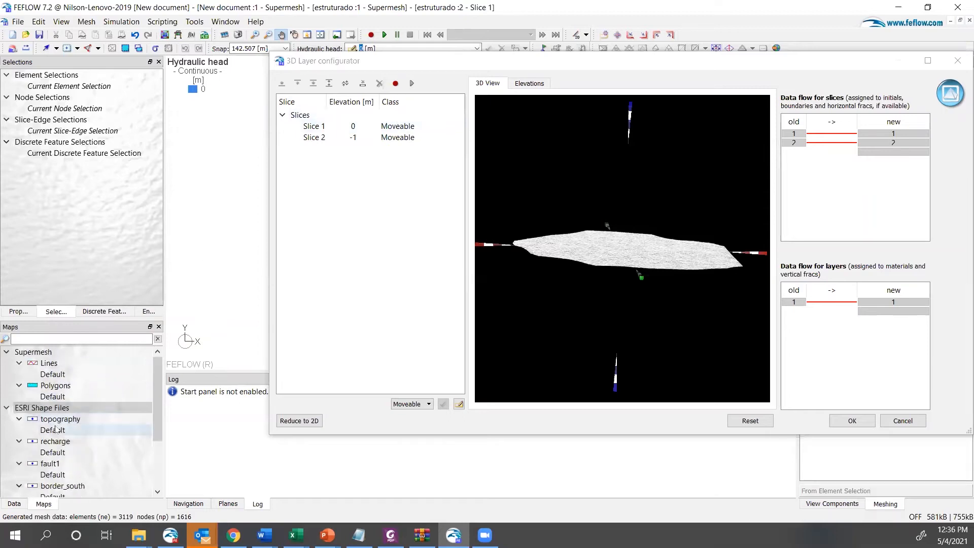
{"action": "left_click_drag", "start_coordinate": [65, 418], "coordinate": [355, 129]}
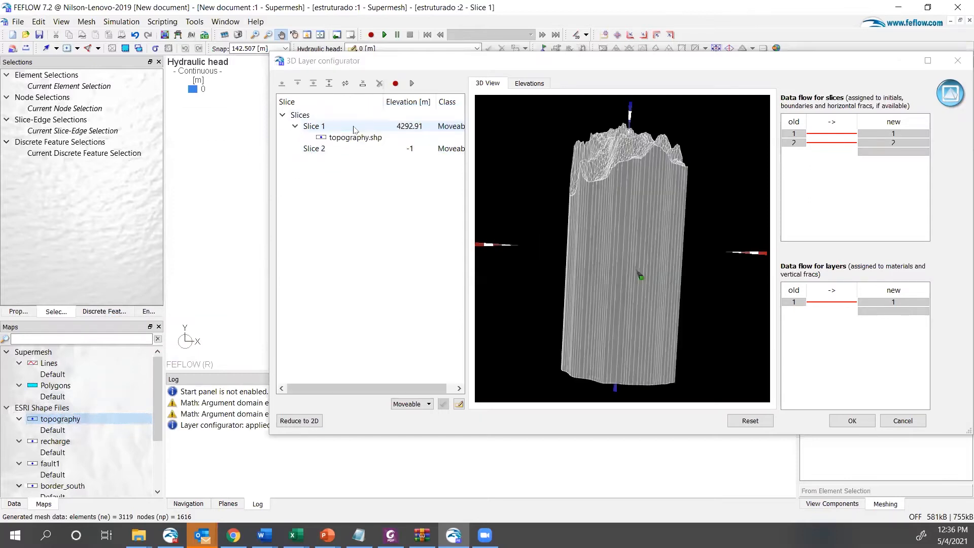
{"action": "left_click", "coordinate": [414, 152]}
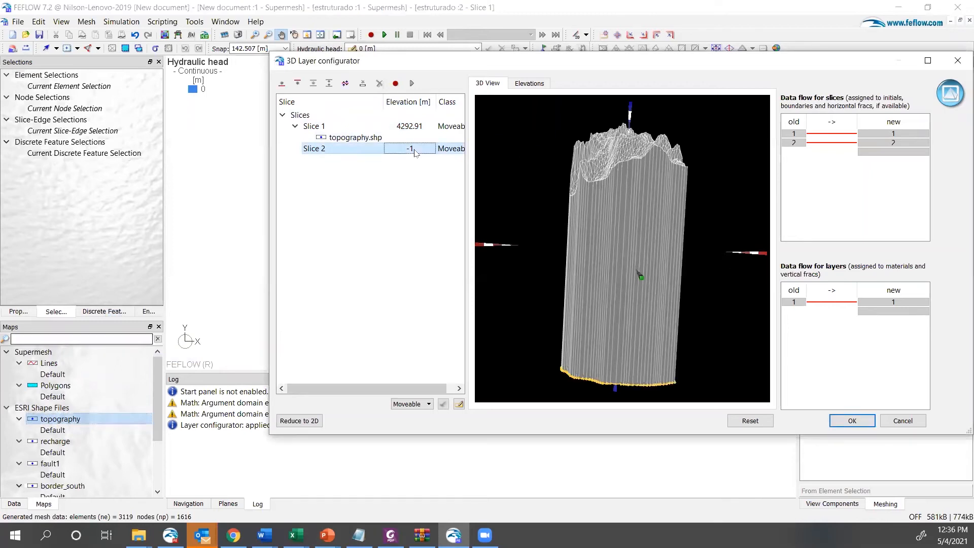
{"action": "left_click", "coordinate": [414, 152]}
{"action": "type", "text": "3000"}
{"action": "key", "text": "Return"}
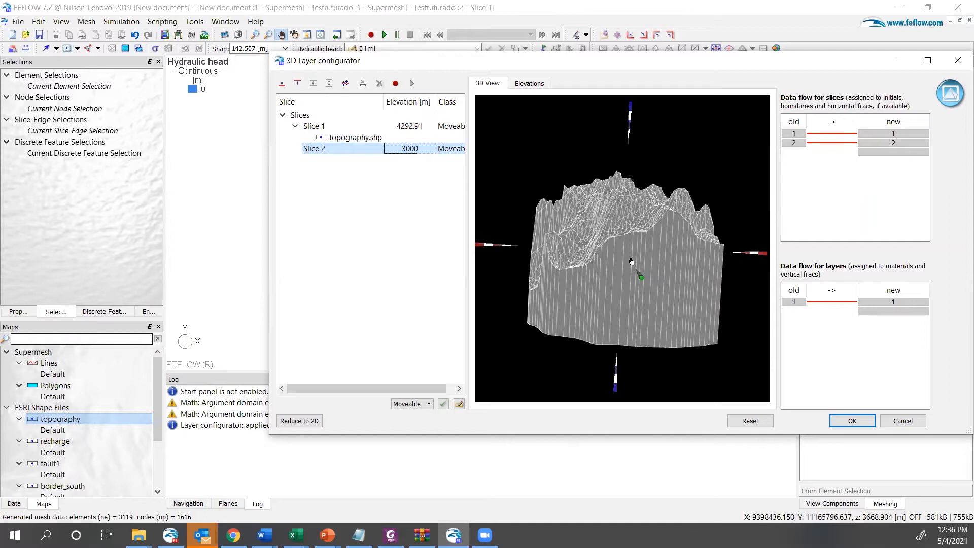
- Insert one slice between Slice 1 and Slice 2, without gradually increasing or decreasing distances
{"action": "left_click", "coordinate": [315, 126]}
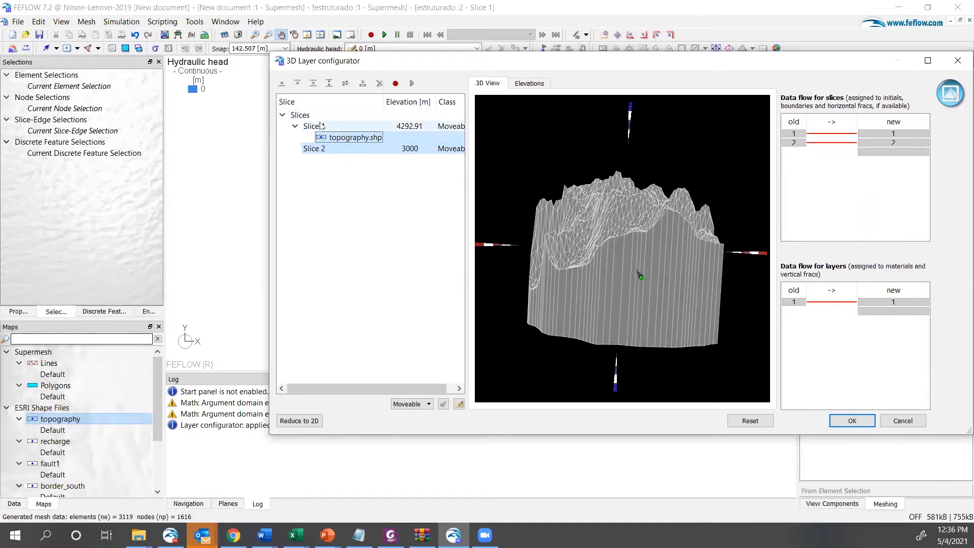
{"action": "left_click", "coordinate": [321, 152], "text": "ctrl"}
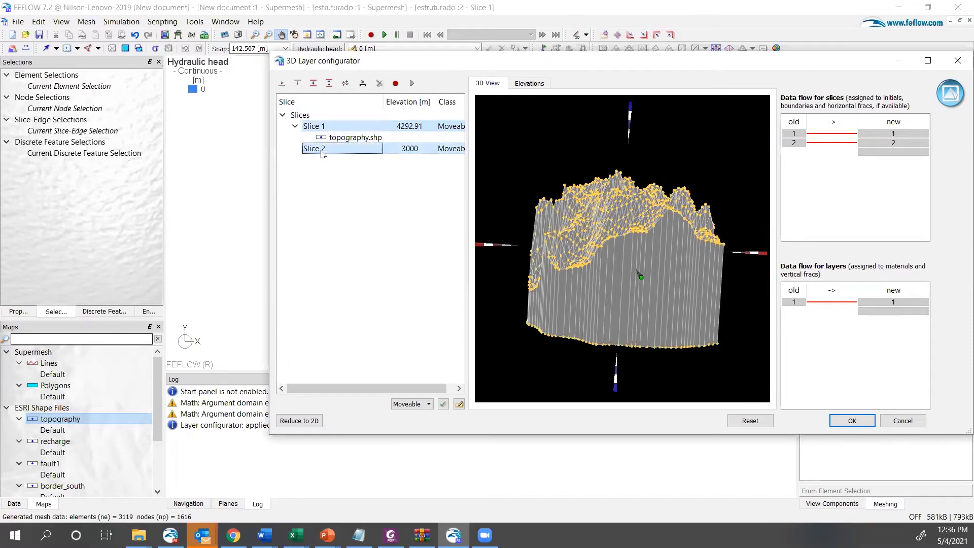
{"action": "left_click", "coordinate": [313, 83]}
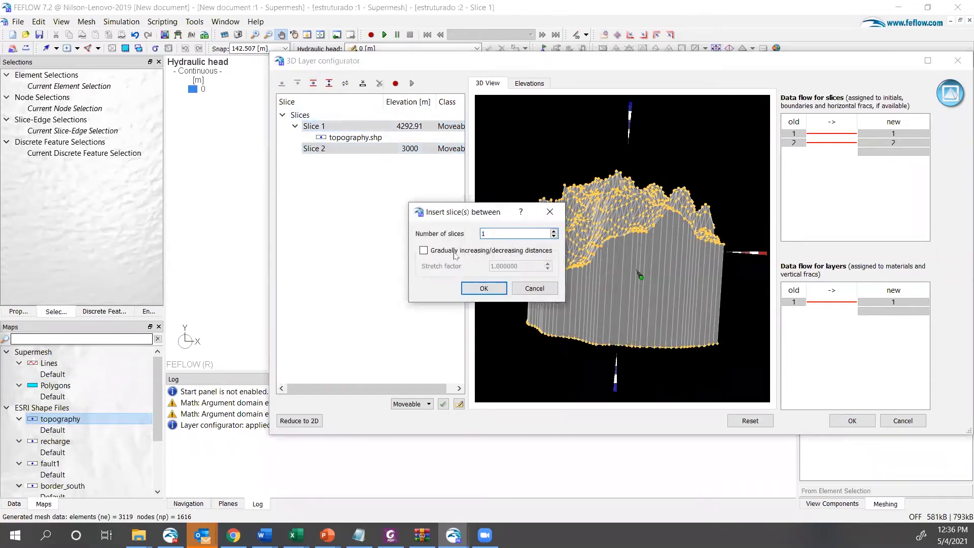
{"action": "left_click", "coordinate": [482, 289]}
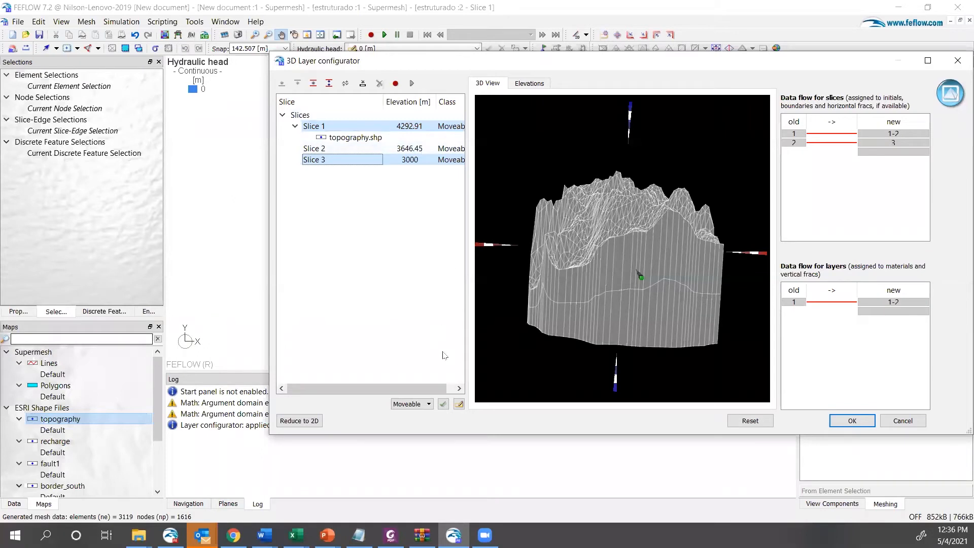
- Change the class of the top and bottom slices, Slice 1 and Slice 3, to Fixed
{"action": "left_click", "coordinate": [428, 404]}
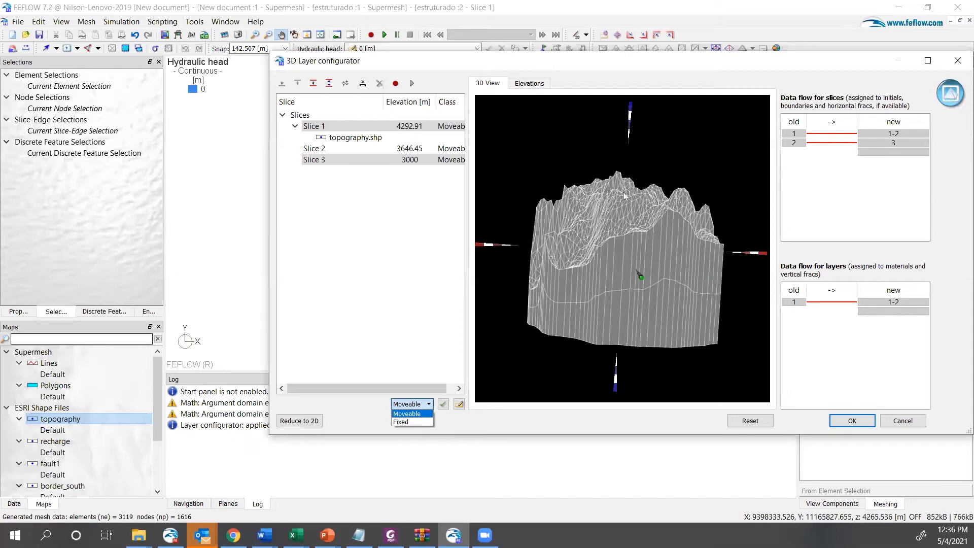
{"action": "left_click", "coordinate": [406, 422]}
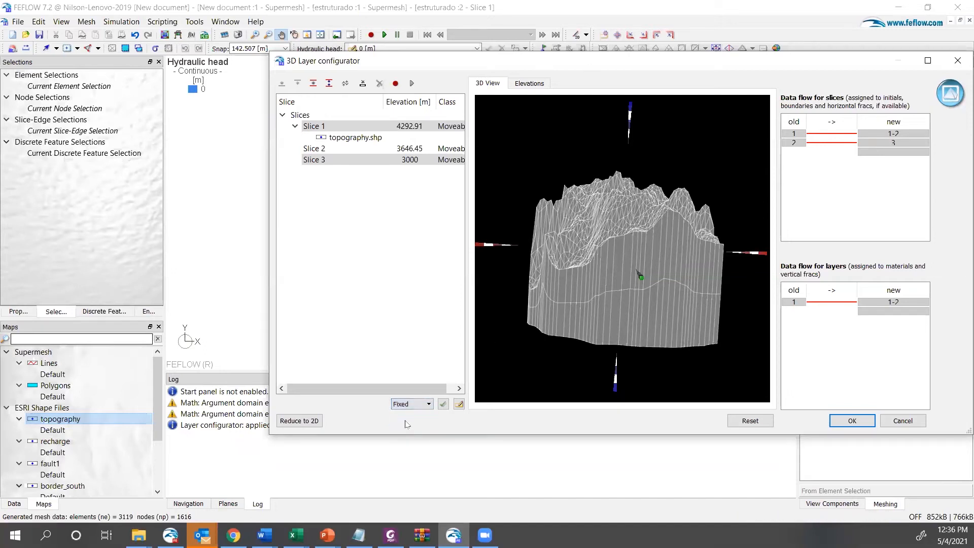
{"action": "left_click", "coordinate": [444, 404]}
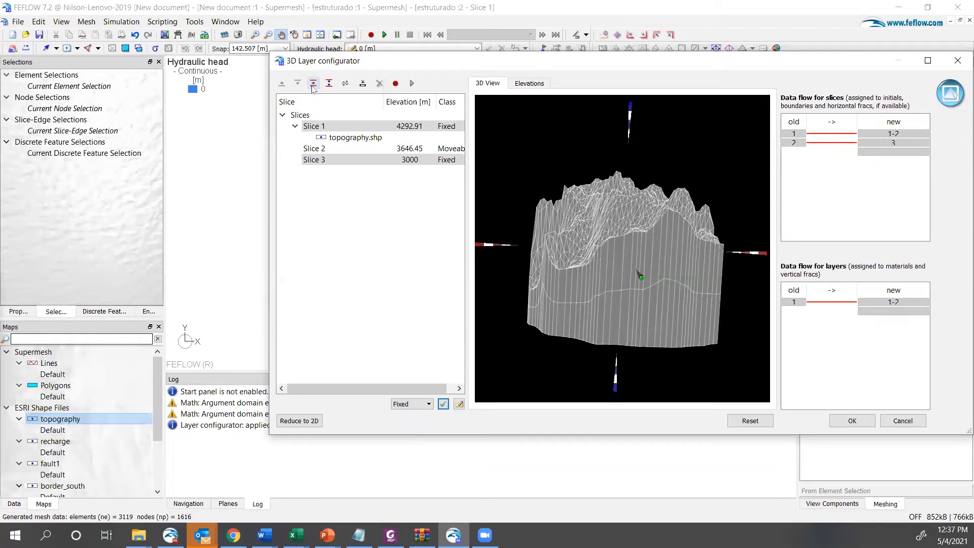
- Assign the fault1 map to the elevation of the middle slice, Slice 2, and inspect the surface in the 3D preview
{"action": "left_click", "coordinate": [339, 148]}
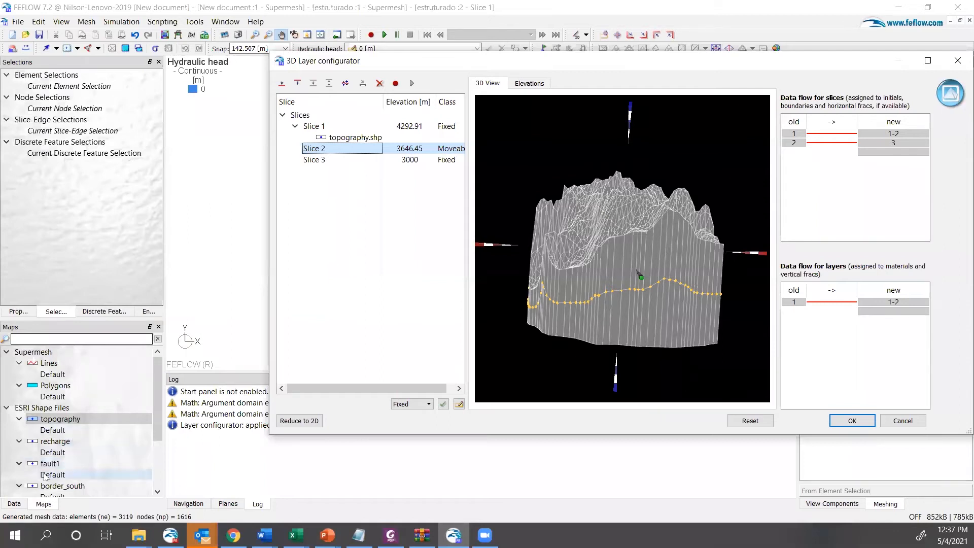
{"action": "left_click_drag", "start_coordinate": [49, 468], "coordinate": [376, 155]}
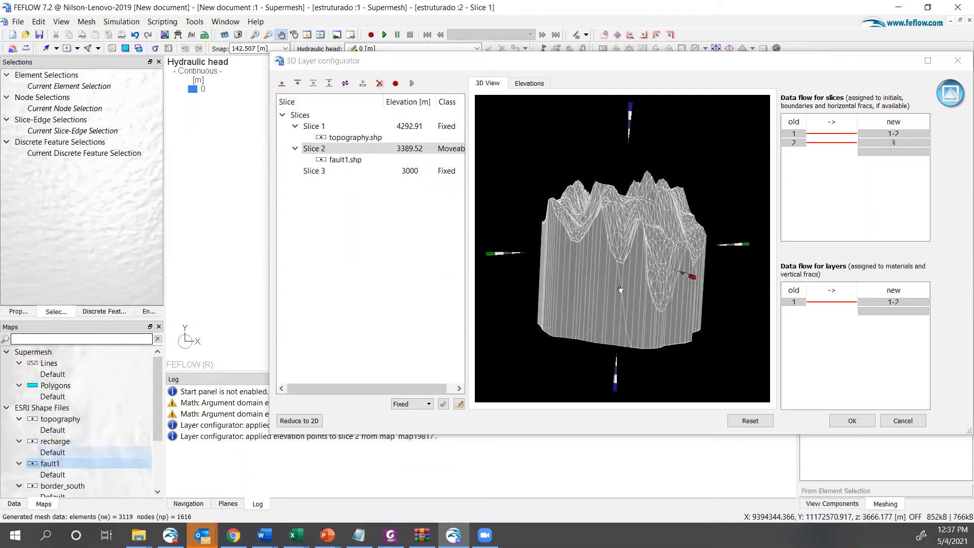
{"action": "scroll", "coordinate": [615, 309], "scroll_direction": "up", "scroll_amount": 5}
{"action": "scroll", "coordinate": [616, 294], "scroll_direction": "down", "scroll_amount": 4}
{"action": "left_click_drag", "start_coordinate": [614, 299], "coordinate": [624, 315]}
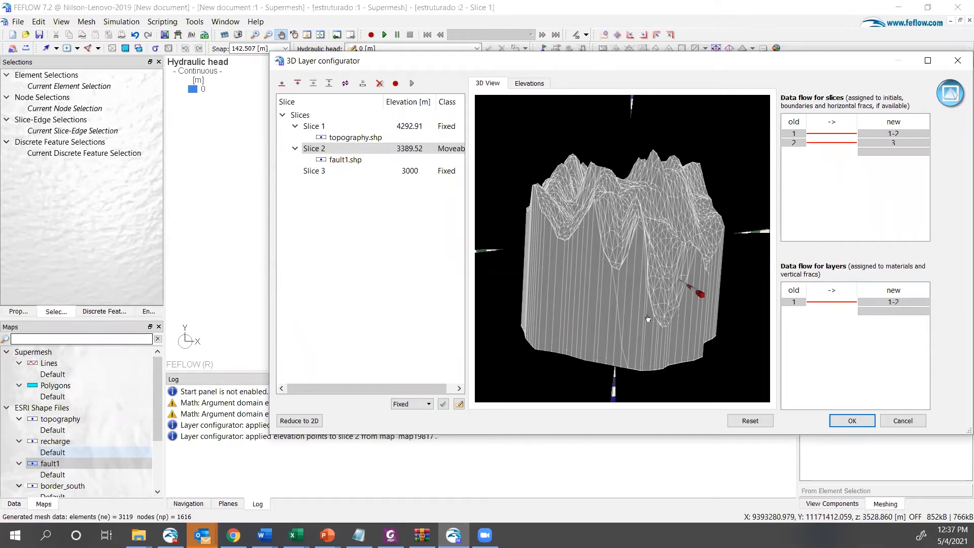
- Insert two slices between the topography slice and the fault1 slice
{"action": "left_click", "coordinate": [318, 133], "text": "ctrl"}
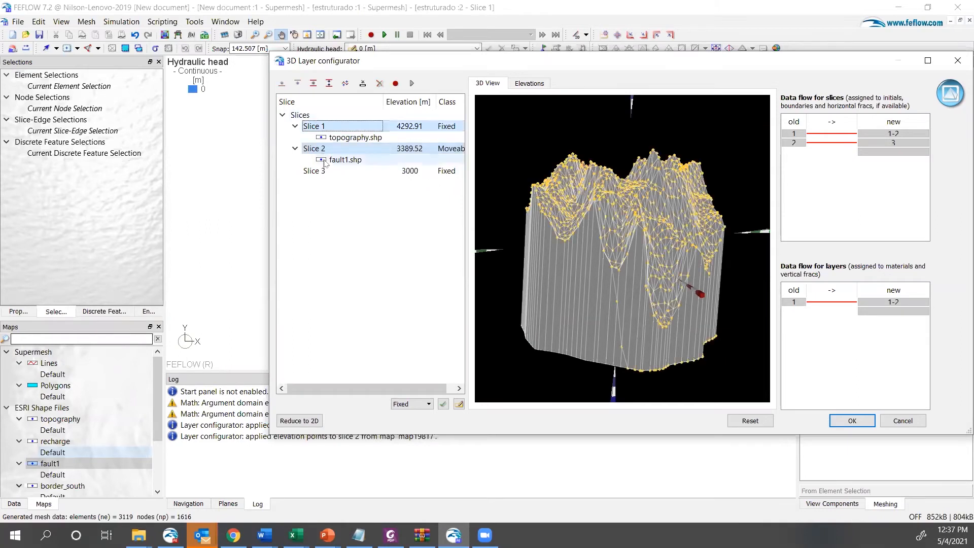
{"action": "left_click", "coordinate": [314, 84]}
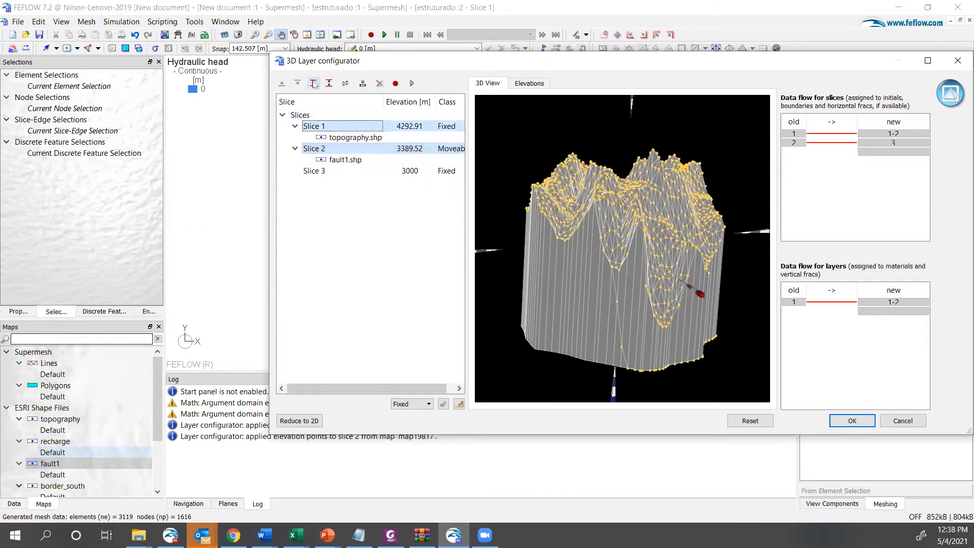
{"action": "left_click", "coordinate": [507, 233]}
{"action": "left_click_drag", "start_coordinate": [506, 233], "coordinate": [449, 241]}
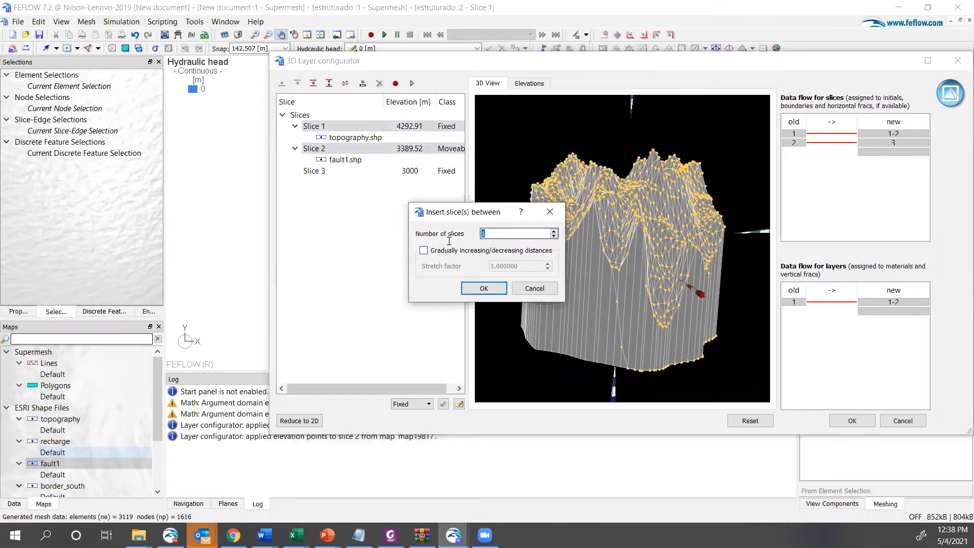
{"action": "type", "text": "2"}
{"action": "key", "text": "Return"}
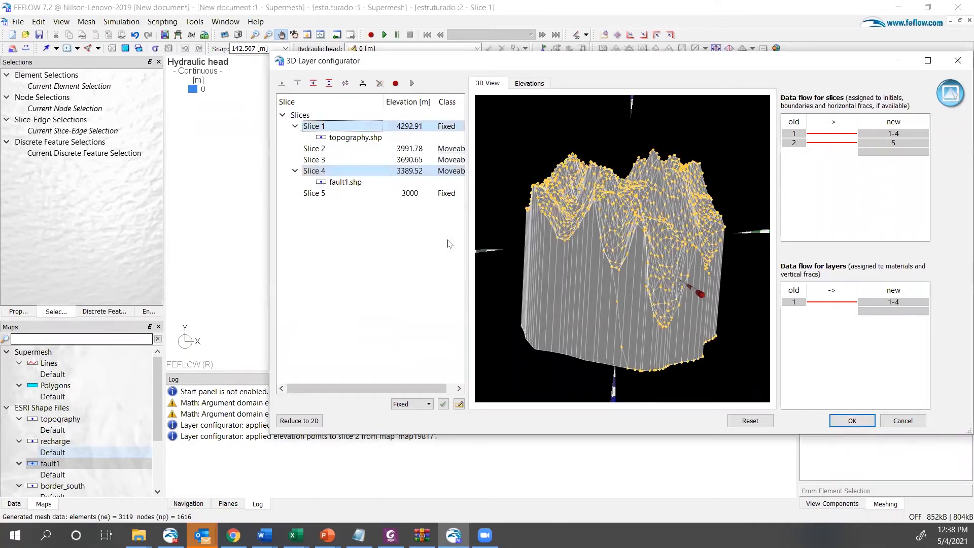
- Insert two slices between the fault1 slice, Slice 4, and the bottom slice, Slice 5
{"action": "left_click", "coordinate": [346, 172]}
{"action": "left_click", "coordinate": [320, 195], "text": "shift"}
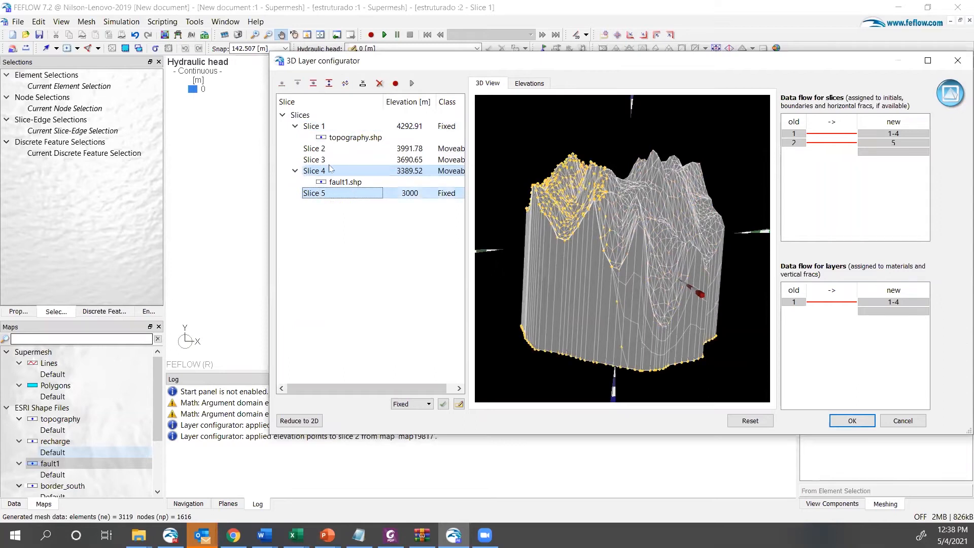
{"action": "left_click", "coordinate": [329, 83]}
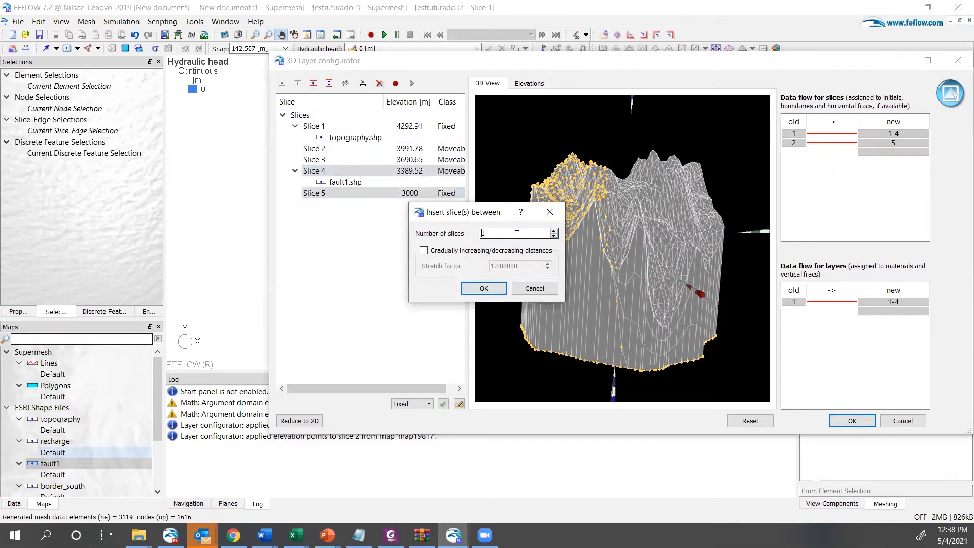
{"action": "type", "text": "2"}
{"action": "left_click", "coordinate": [484, 287]}
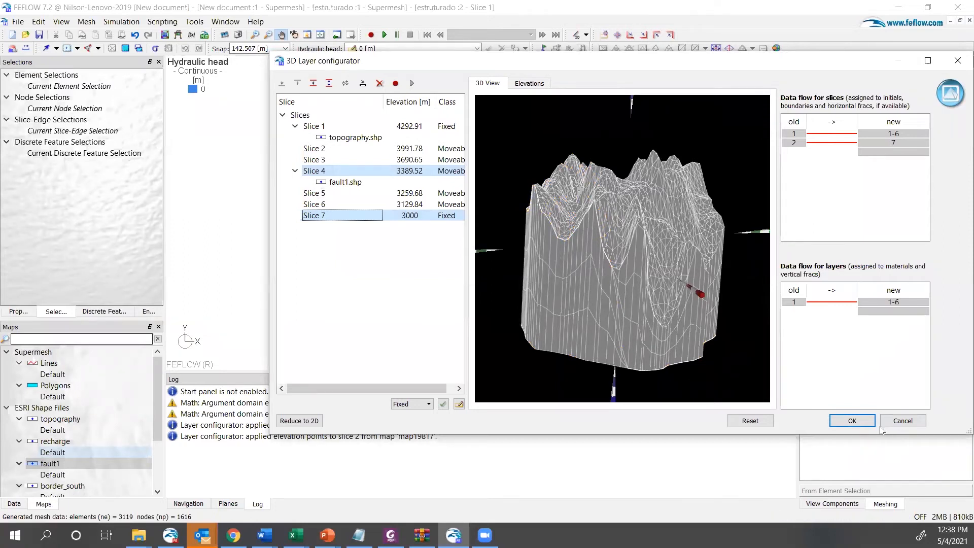
- Apply the layer configuration, resolving the pinched elements by enforcing a minimum distance of 0.1 m between slices
{"action": "left_click", "coordinate": [855, 421]}
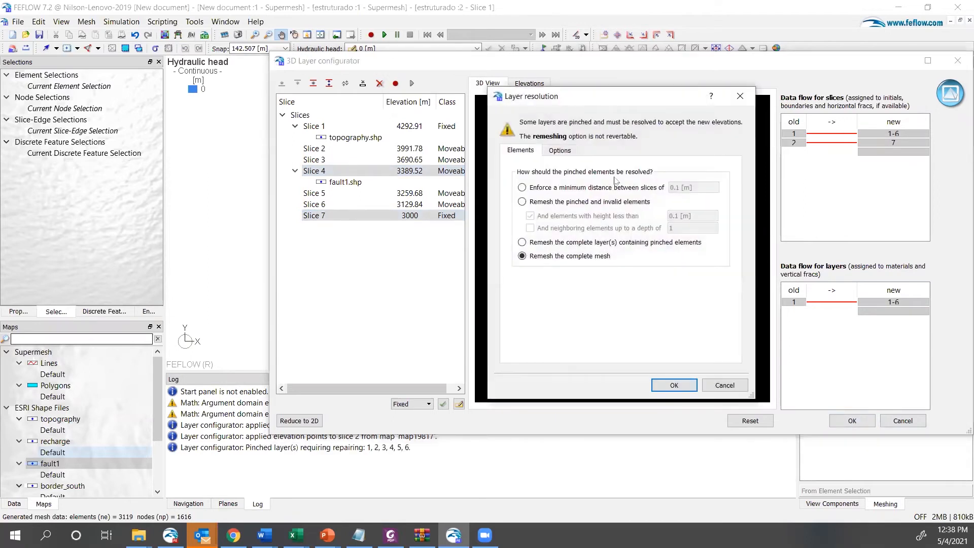
{"action": "left_click", "coordinate": [523, 188]}
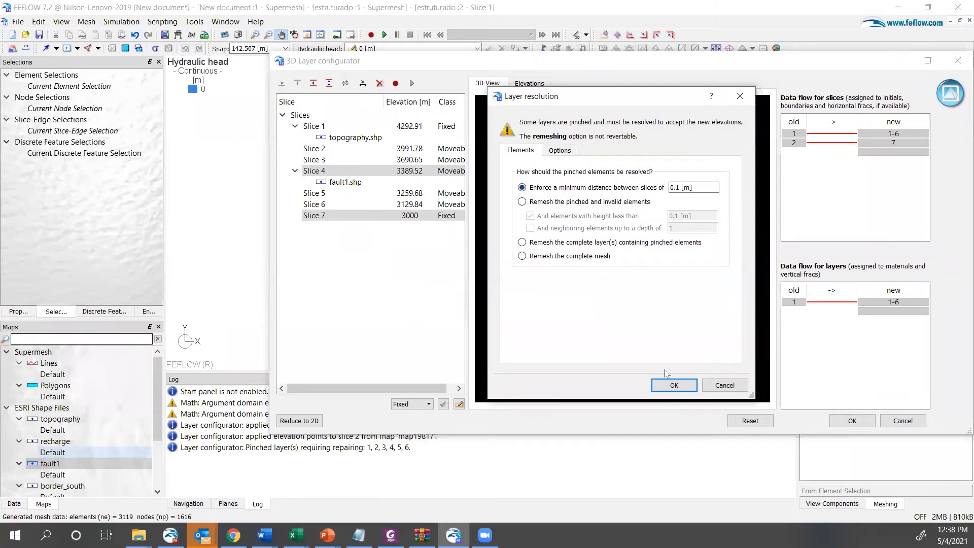
{"action": "left_click", "coordinate": [674, 385]}
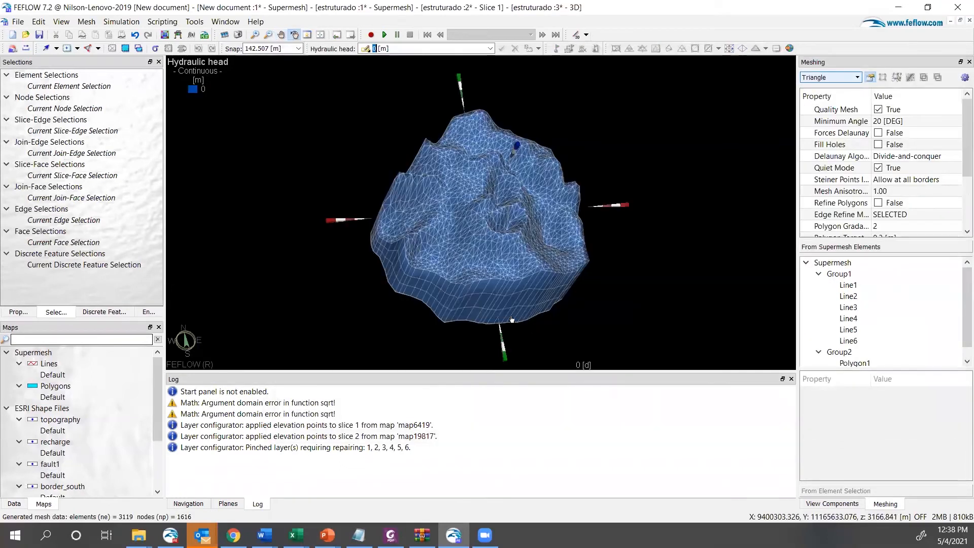
- Examine the layered 3D mesh from the side and activate the Slice 1 view of estruturado
{"action": "left_click_drag", "start_coordinate": [512, 319], "coordinate": [508, 247]}
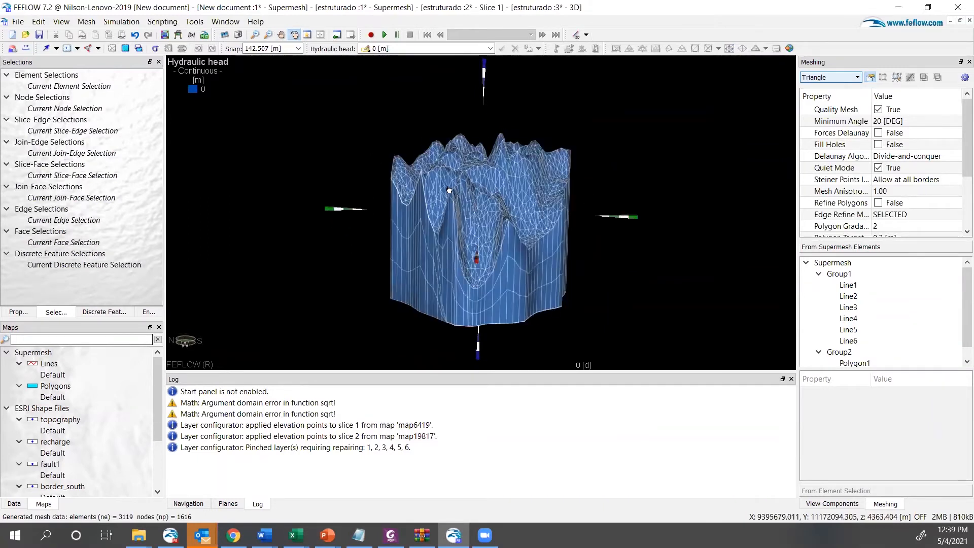
{"action": "left_click_drag", "start_coordinate": [470, 199], "coordinate": [500, 295]}
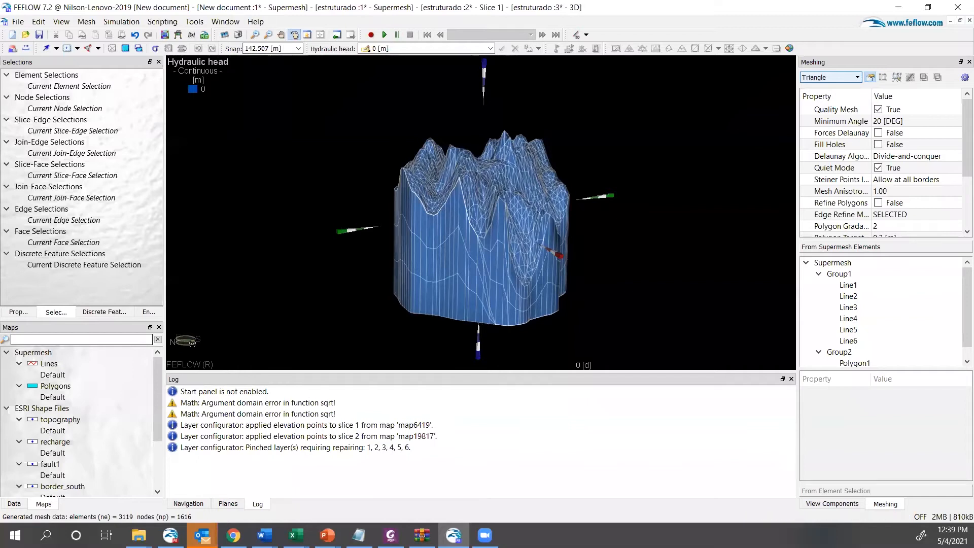
{"action": "left_click", "coordinate": [224, 23]}
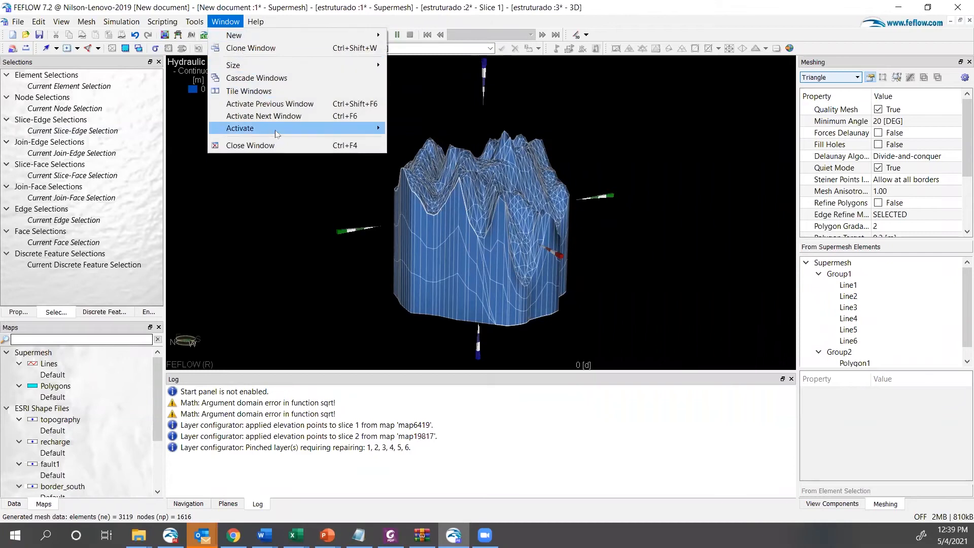
{"action": "mouse_move", "coordinate": [277, 133]}
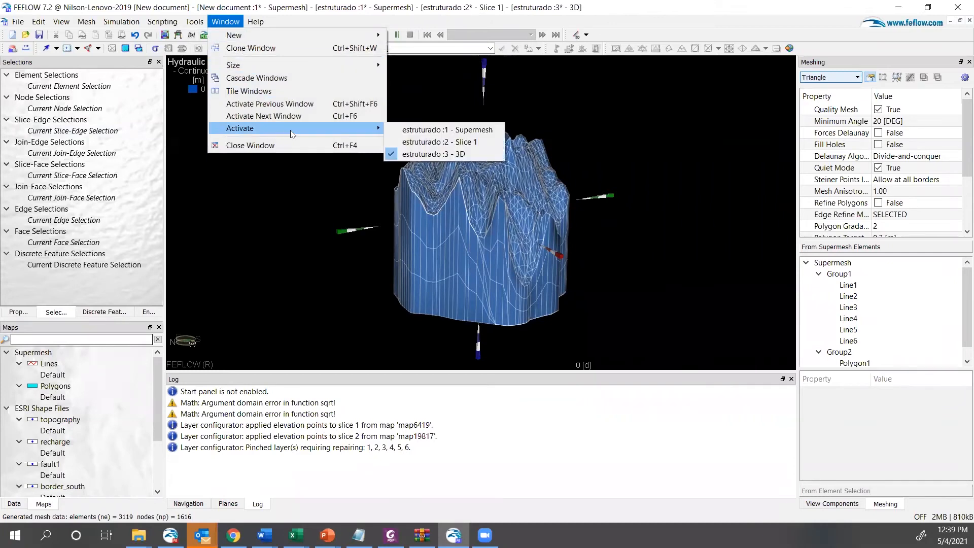
{"action": "left_click", "coordinate": [417, 141]}
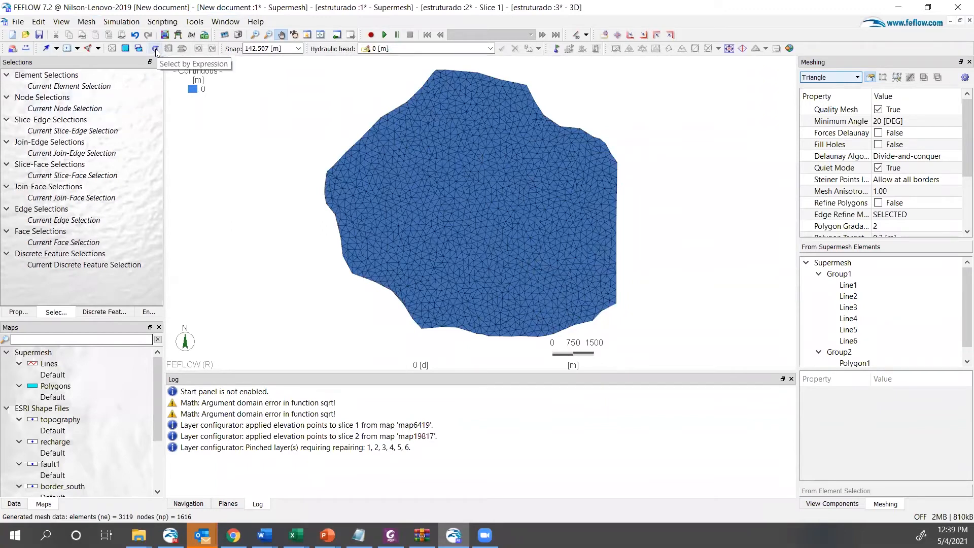
- Start an expression-based node selection on Slice 1 and replace its default condition with the auxLayerThickness variable
{"action": "left_click", "coordinate": [155, 48]}
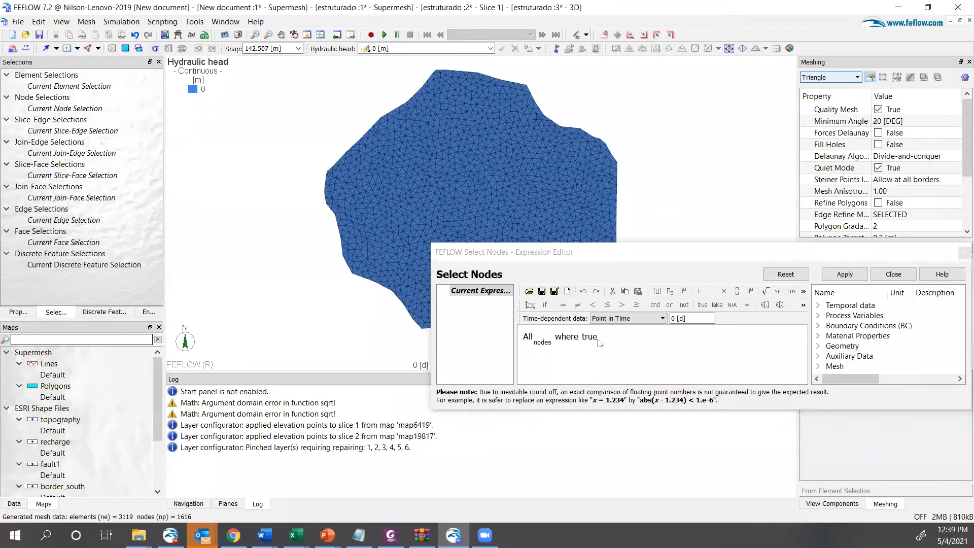
{"action": "left_click", "coordinate": [595, 339]}
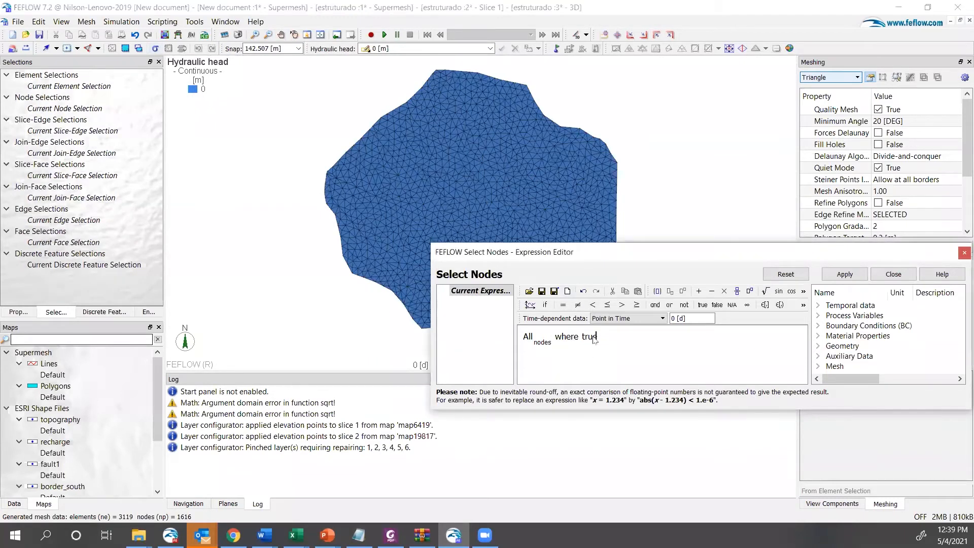
{"action": "key", "text": "BackSpace"}
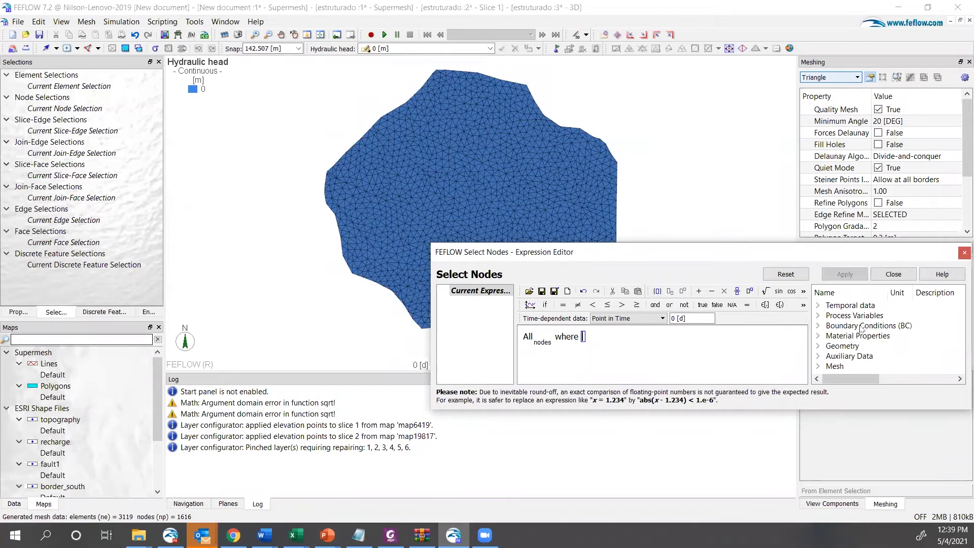
{"action": "left_click", "coordinate": [818, 357]}
{"action": "scroll", "coordinate": [902, 346], "scroll_direction": "down", "scroll_amount": 2}
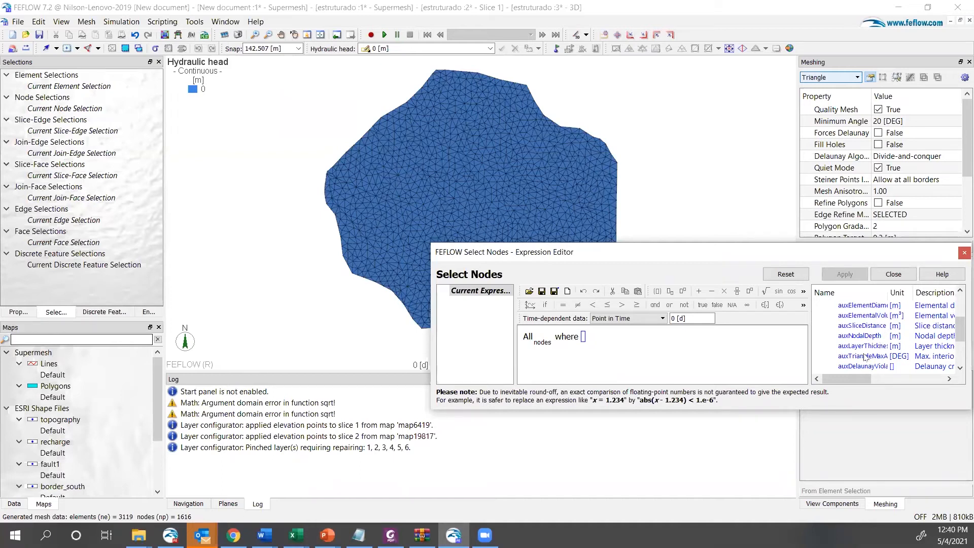
{"action": "left_click", "coordinate": [882, 347]}
{"action": "double_click", "coordinate": [882, 347]}
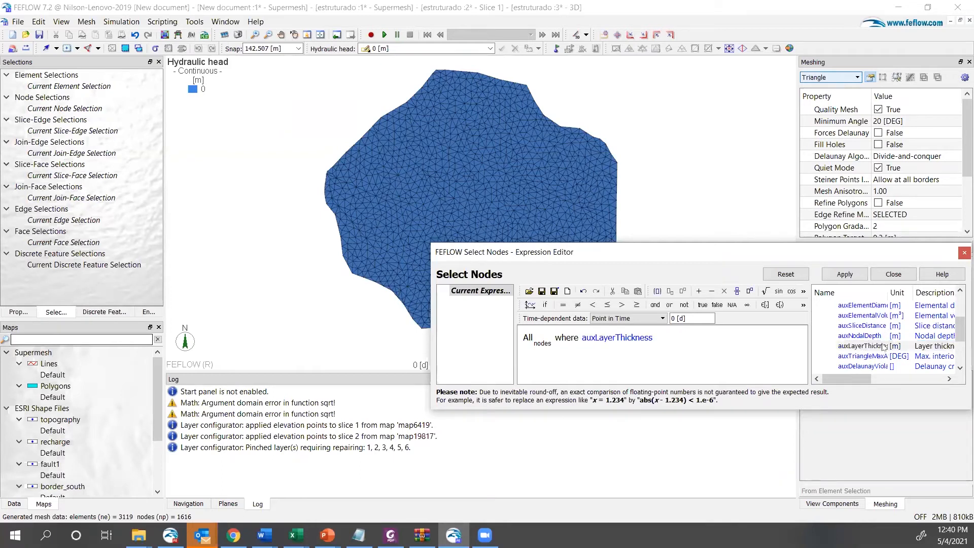
- Complete the node condition as auxLayerThickness > 0.11, apply the selection and close the expression editor
{"action": "left_click", "coordinate": [622, 306]}
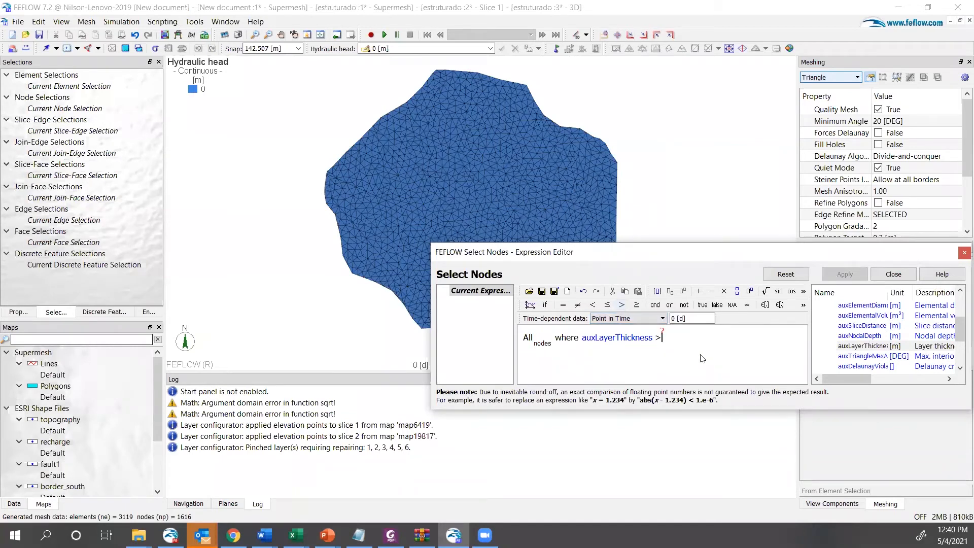
{"action": "type", "text": "0.11"}
{"action": "key", "text": "Return"}
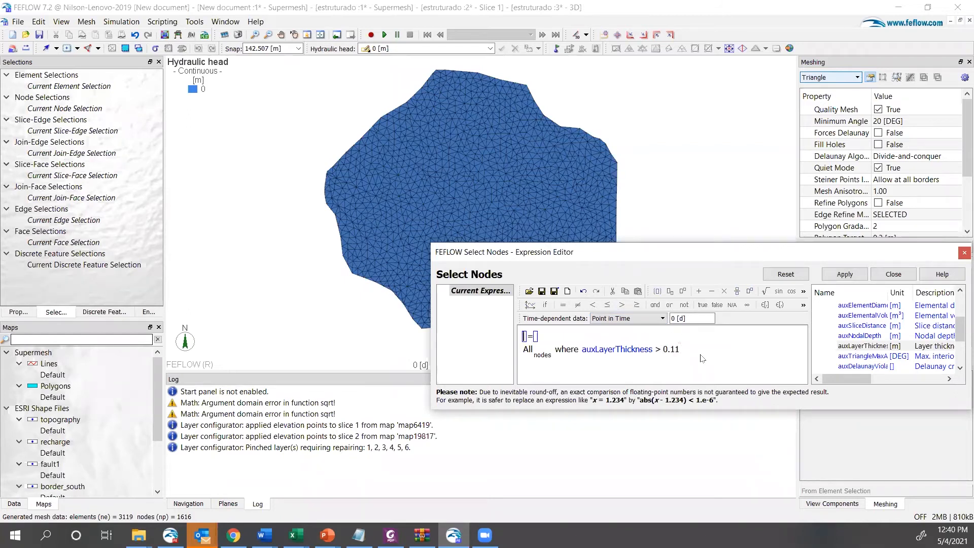
{"action": "key", "text": "BackSpace"}
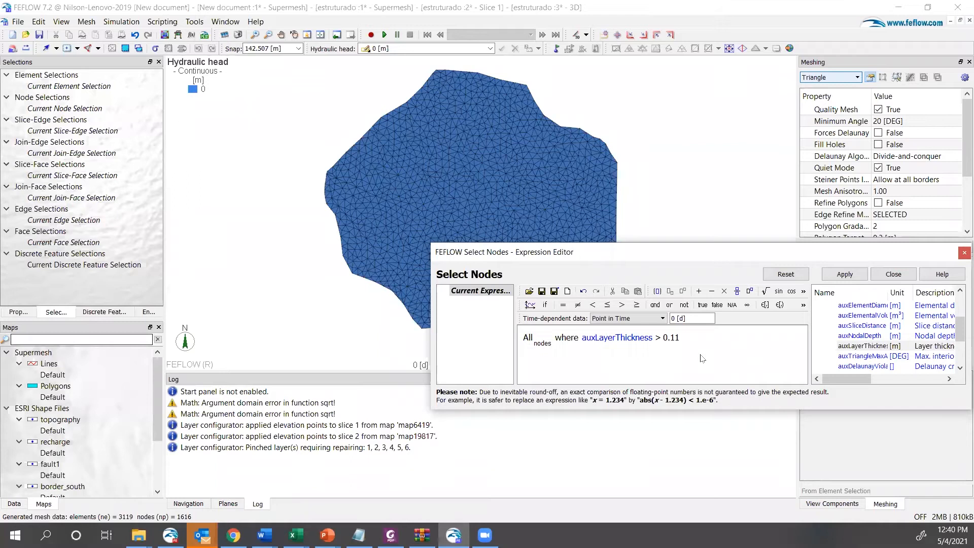
{"action": "left_click", "coordinate": [856, 278]}
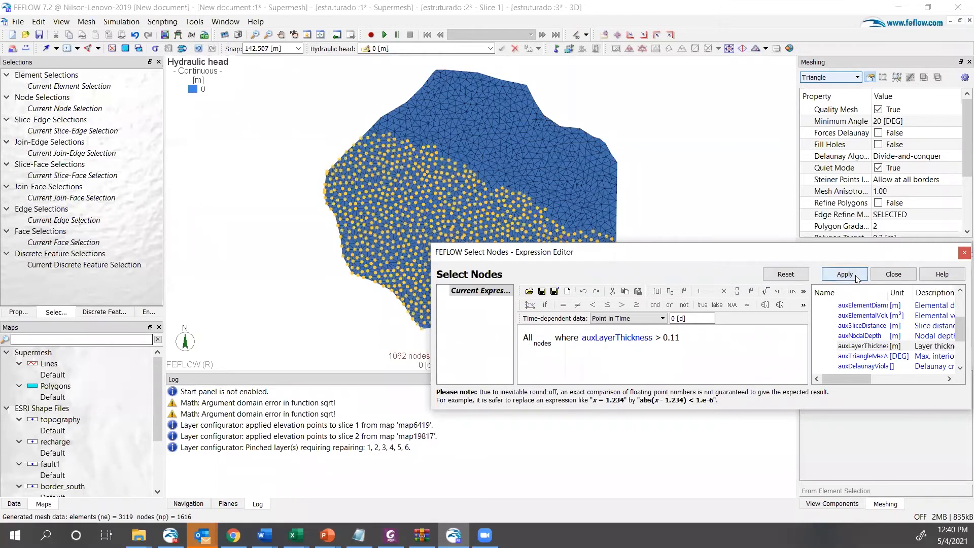
{"action": "left_click", "coordinate": [893, 274]}
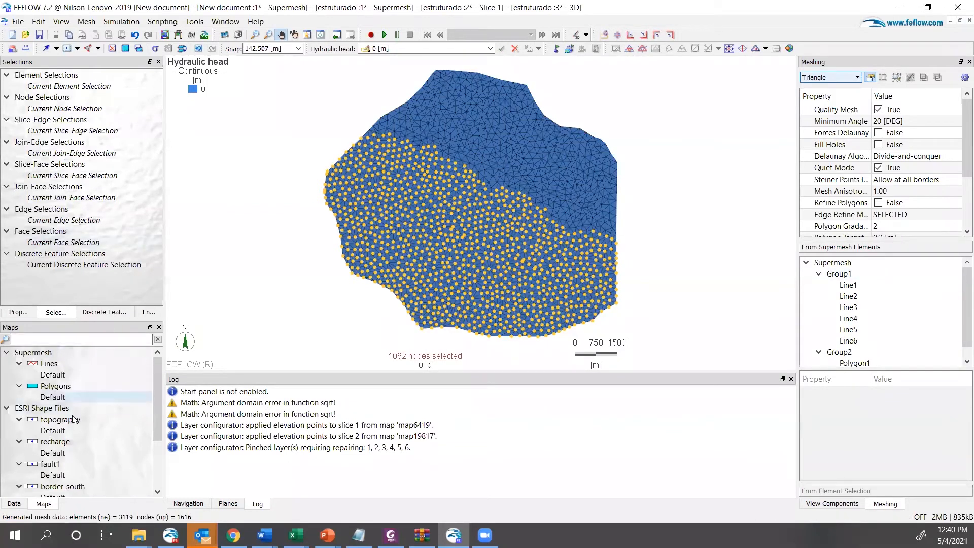
- Display the K_xx, K_yy and K_zz conductivity material properties in the Slice 1 view
{"action": "scroll", "coordinate": [70, 419], "scroll_direction": "down", "scroll_amount": 2}
{"action": "scroll", "coordinate": [70, 419], "scroll_direction": "down", "scroll_amount": 1}
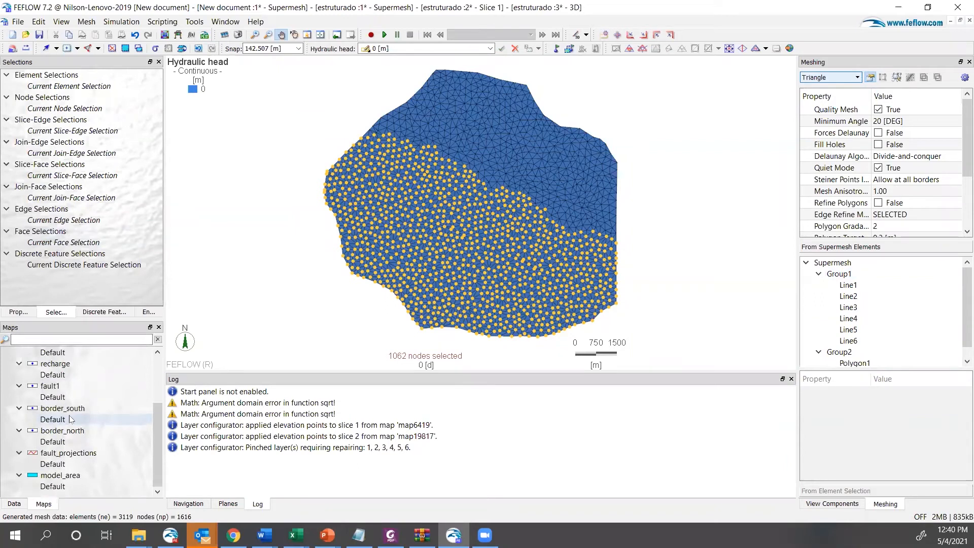
{"action": "left_click", "coordinate": [13, 502]}
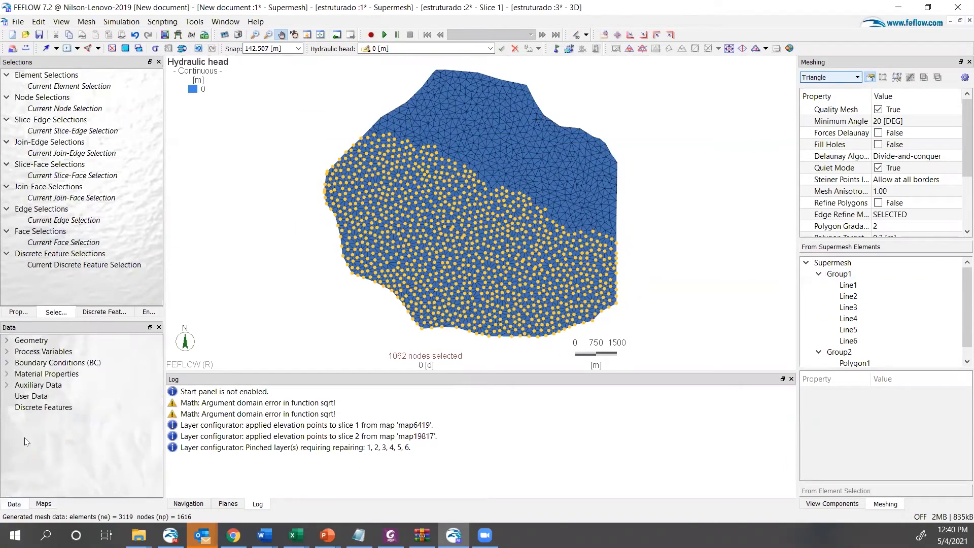
{"action": "left_click", "coordinate": [6, 375]}
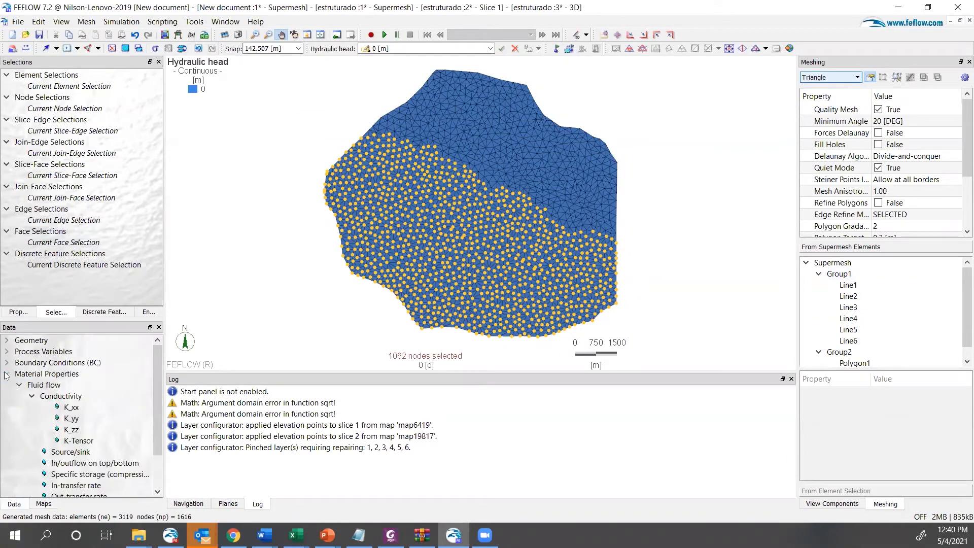
{"action": "double_click", "coordinate": [70, 408]}
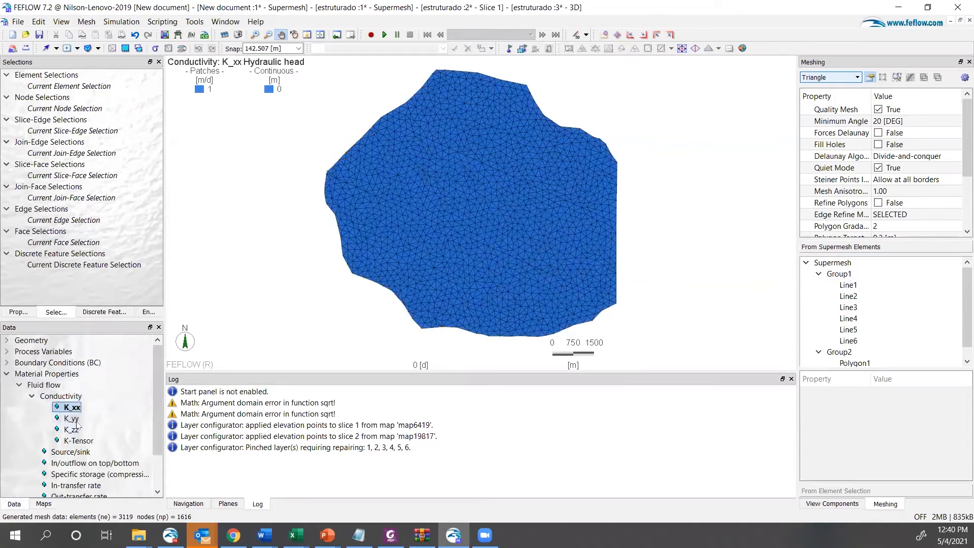
{"action": "double_click", "coordinate": [74, 419]}
{"action": "double_click", "coordinate": [76, 430]}
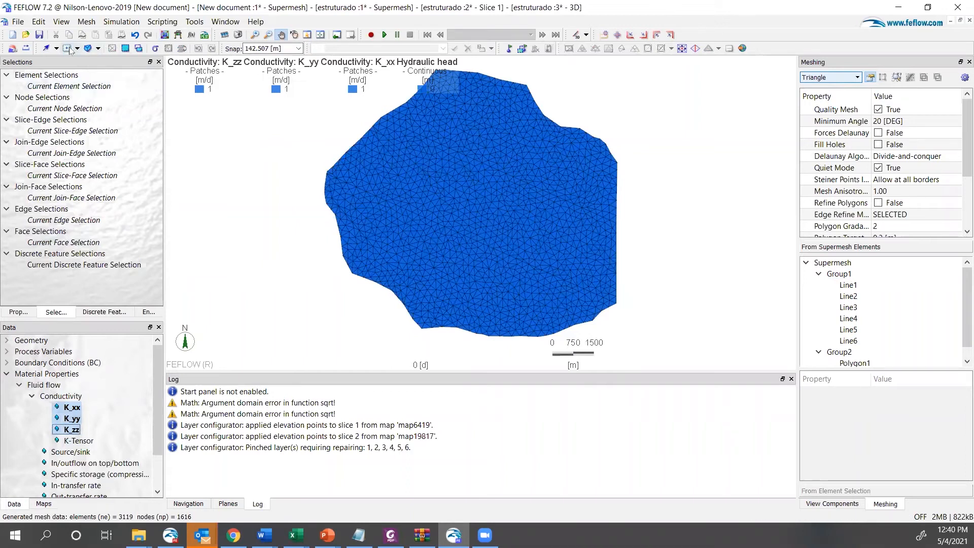
- Select by expression all elements where auxLayerThickness > 0.1
{"action": "left_click", "coordinate": [156, 48]}
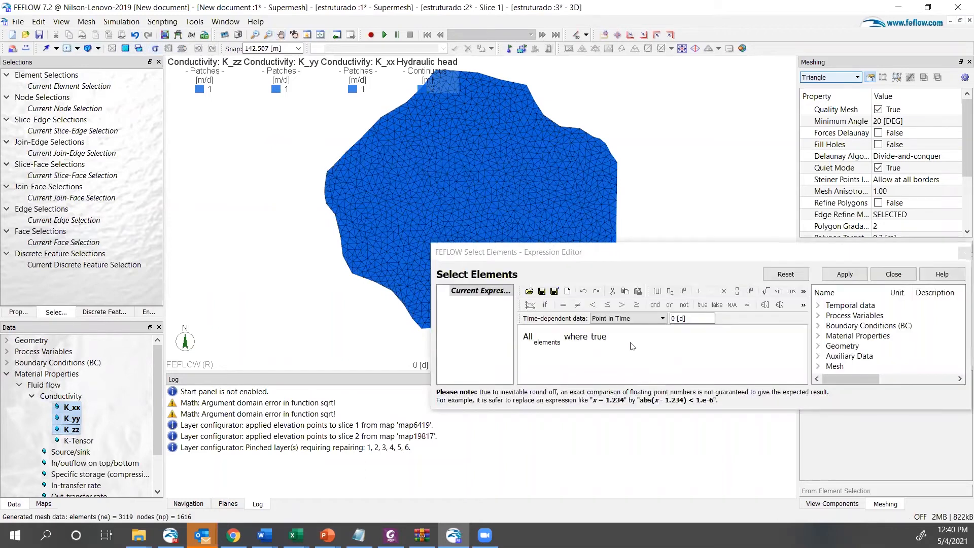
{"action": "left_click", "coordinate": [614, 339]}
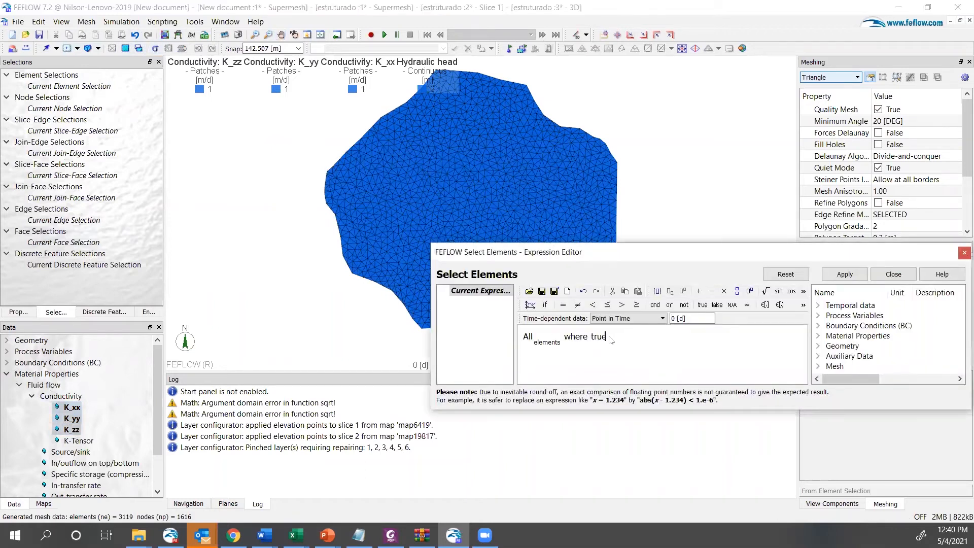
{"action": "key", "text": "BackSpace"}
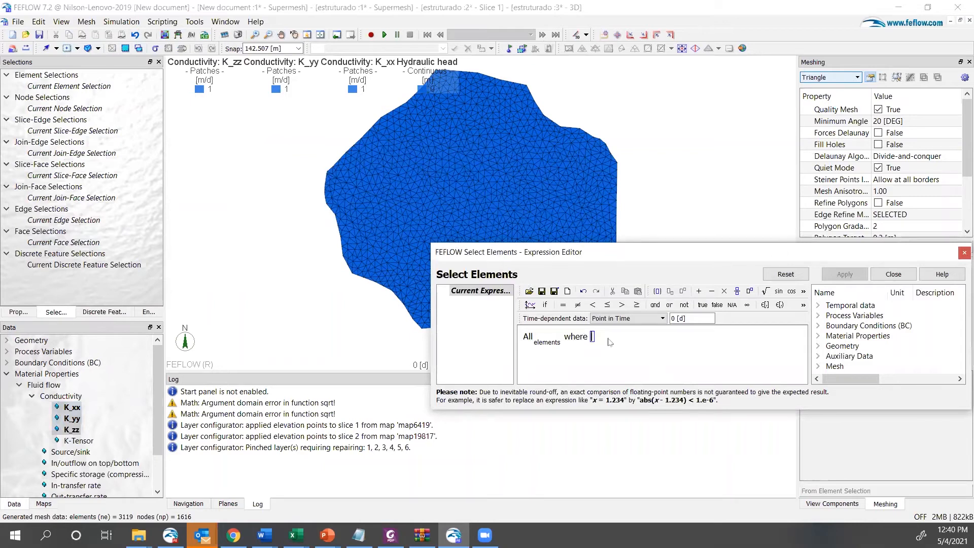
{"action": "left_click", "coordinate": [821, 359]}
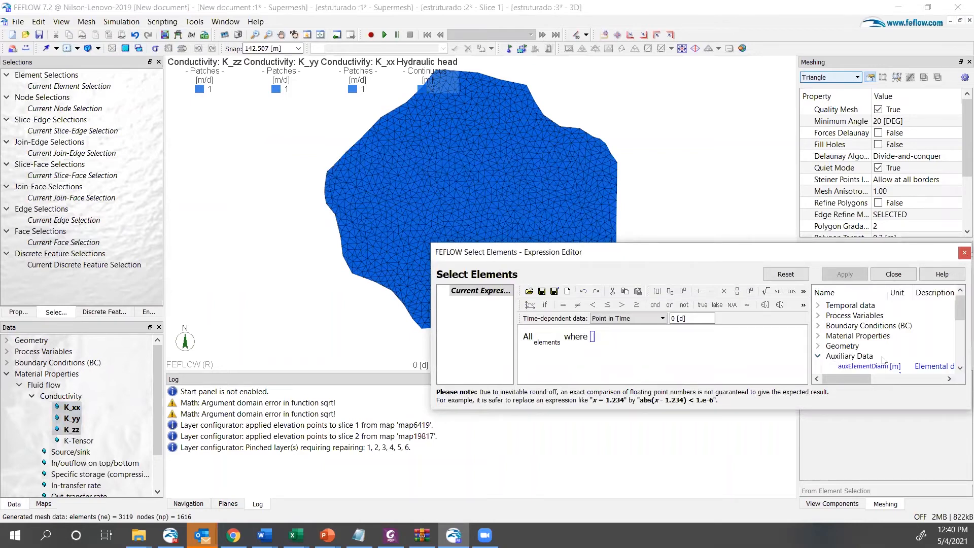
{"action": "scroll", "coordinate": [900, 347], "scroll_direction": "down", "scroll_amount": 1}
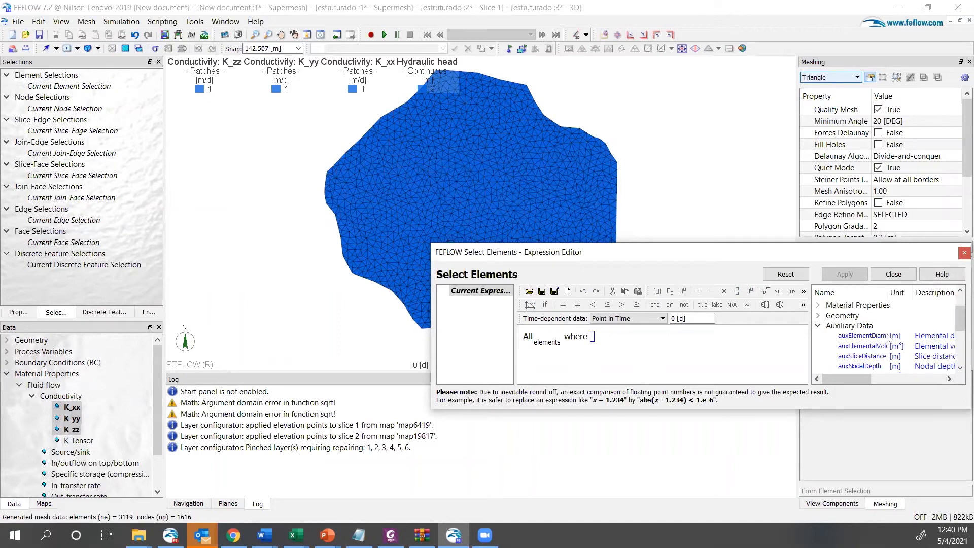
{"action": "scroll", "coordinate": [885, 332], "scroll_direction": "down", "scroll_amount": 1}
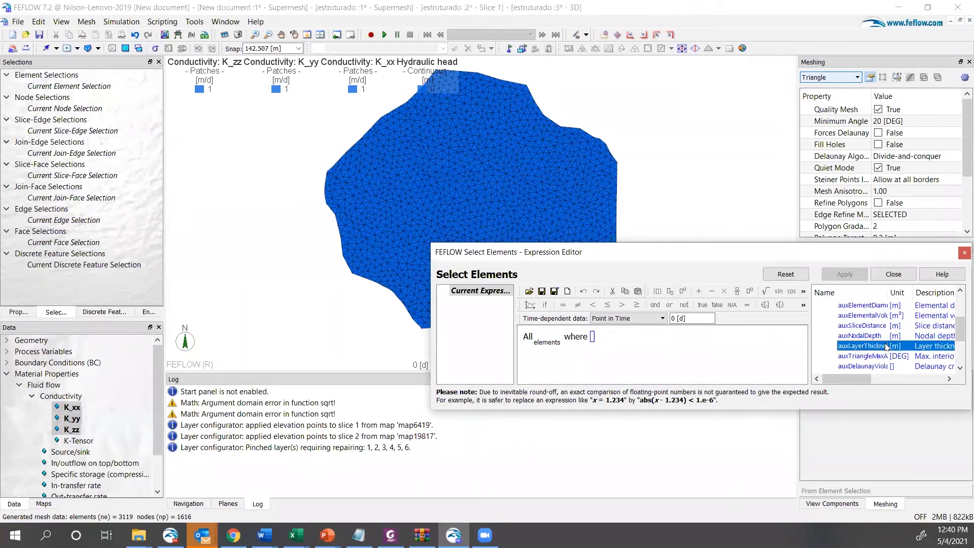
{"action": "double_click", "coordinate": [886, 346]}
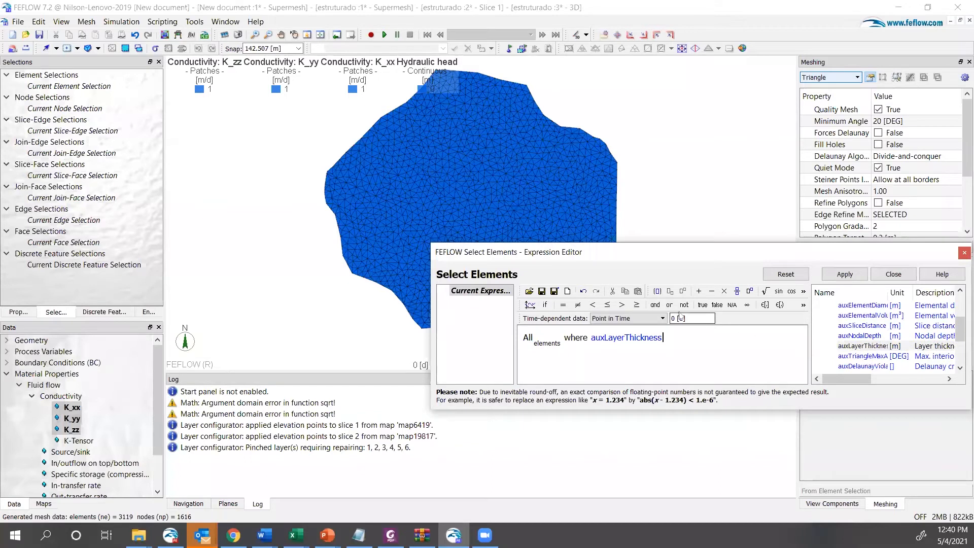
{"action": "left_click", "coordinate": [622, 305]}
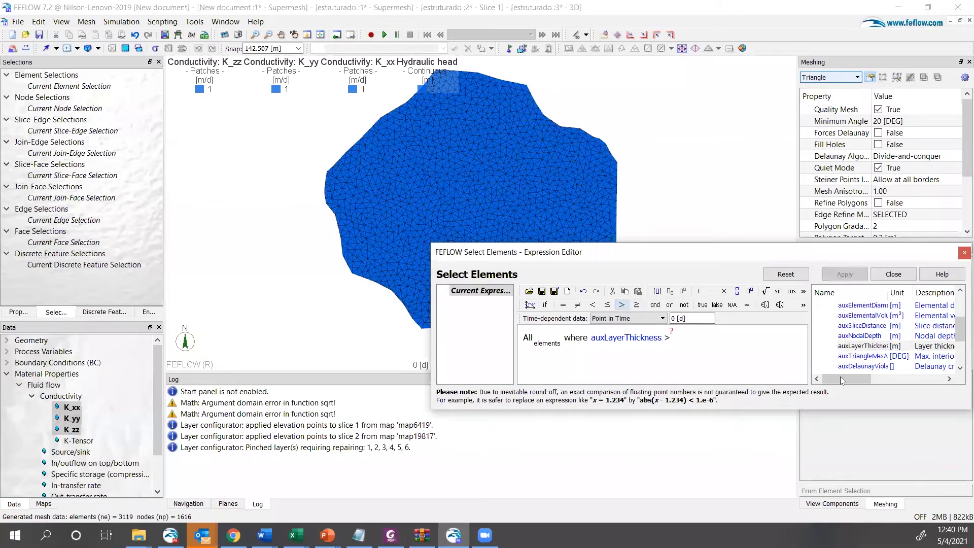
{"action": "type", "text": "0.1"}
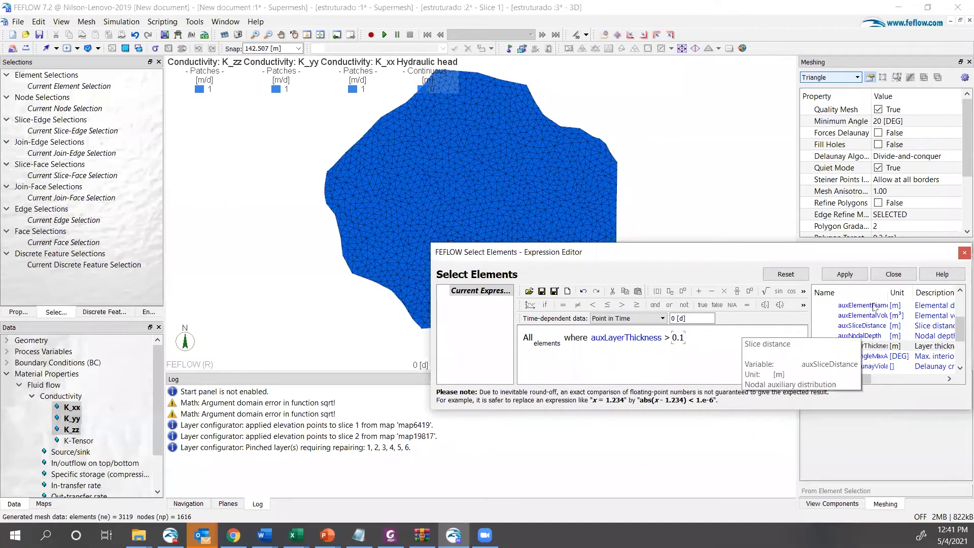
{"action": "left_click", "coordinate": [856, 275]}
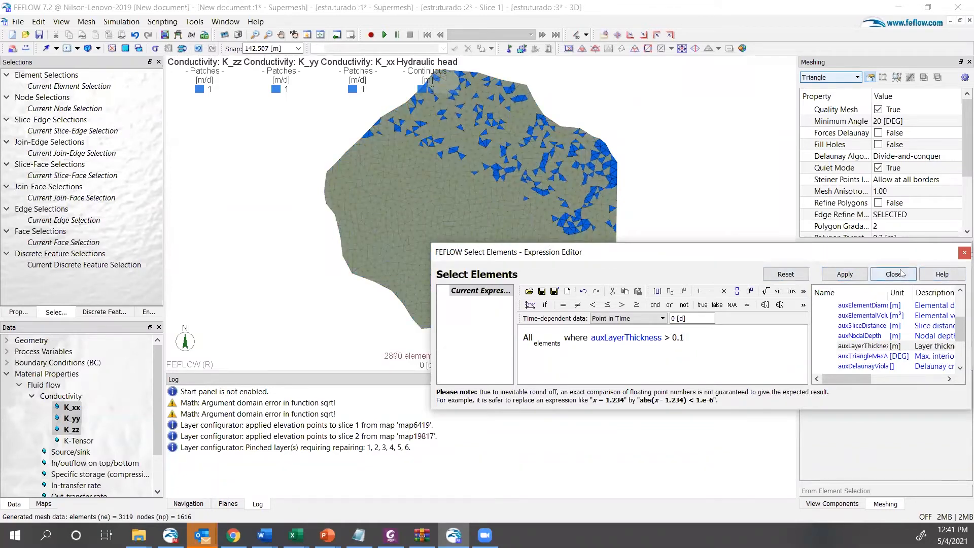
- Change the element selection condition to auxLayerThickness > 0.11 and apply it
{"action": "type", "text": "1"}
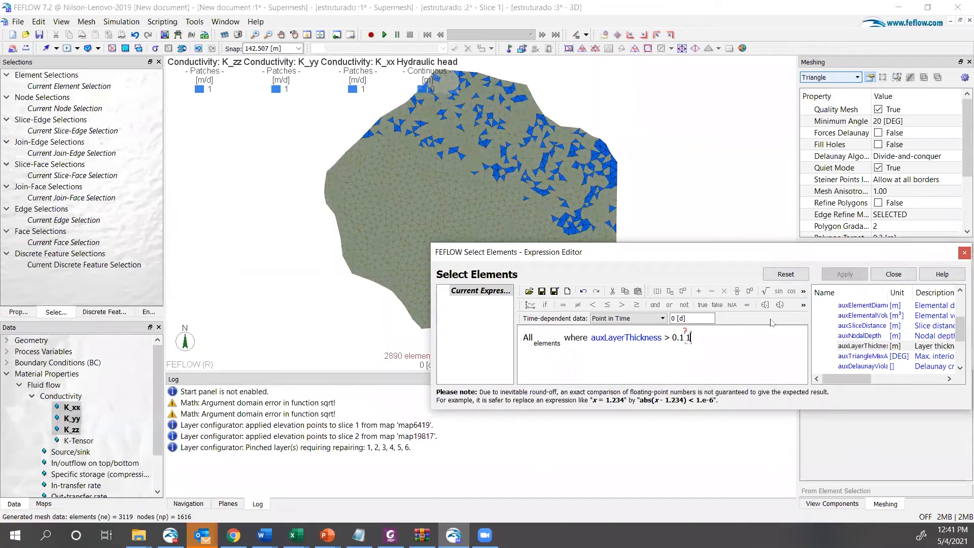
{"action": "key", "text": "BackSpace"}
{"action": "key", "text": "BackSpace"}
{"action": "key", "text": "BackSpace"}
{"action": "key", "text": "BackSpace"}
{"action": "key", "text": "BackSpace"}
{"action": "key", "text": "BackSpace"}
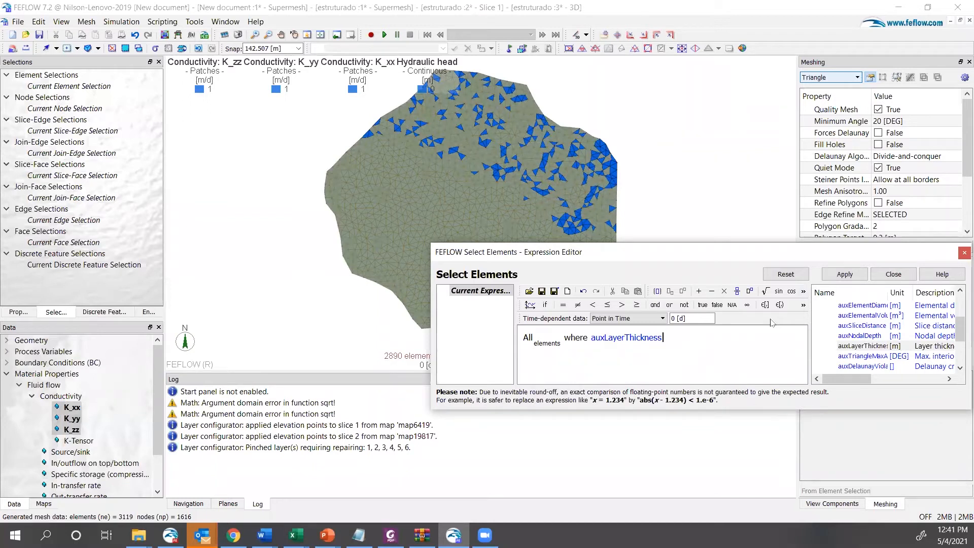
{"action": "left_click", "coordinate": [621, 305]}
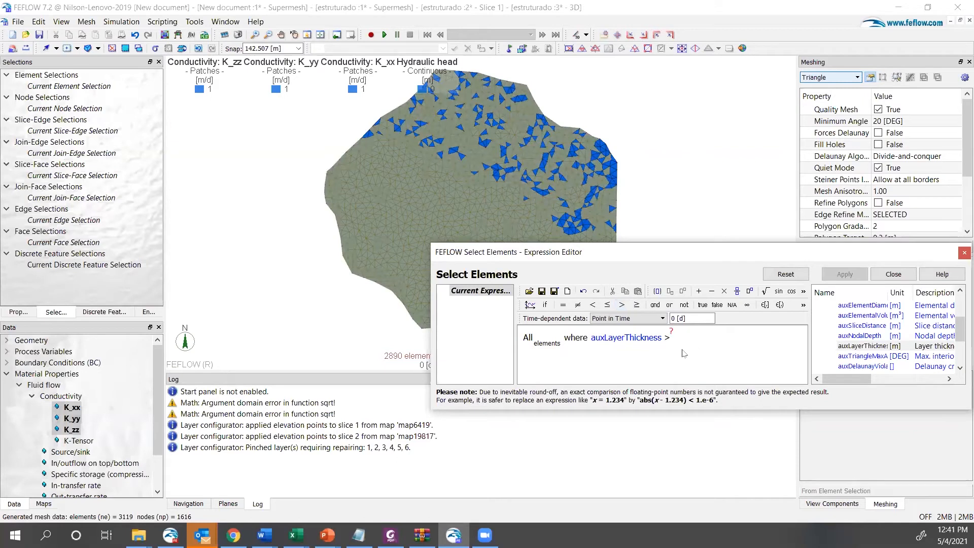
{"action": "type", "text": "0.11"}
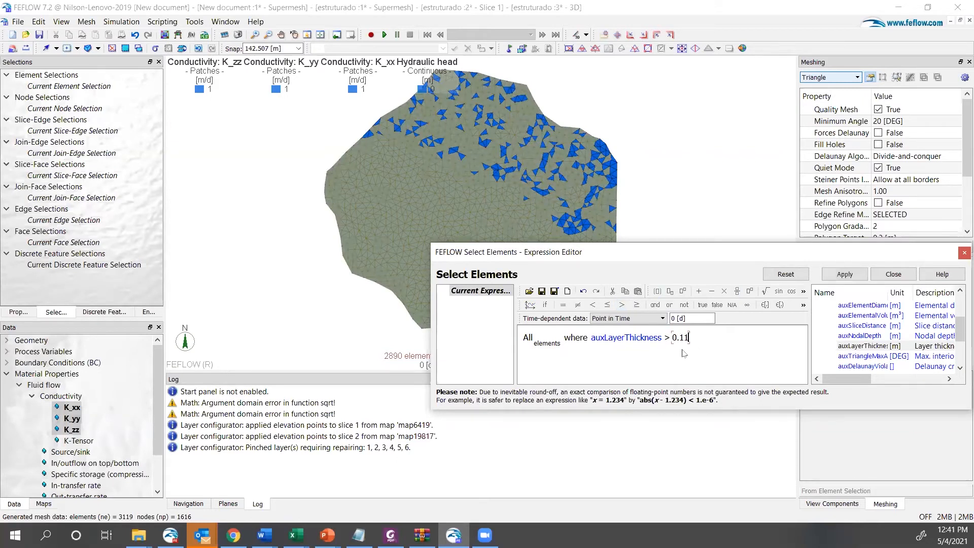
{"action": "left_click", "coordinate": [849, 273]}
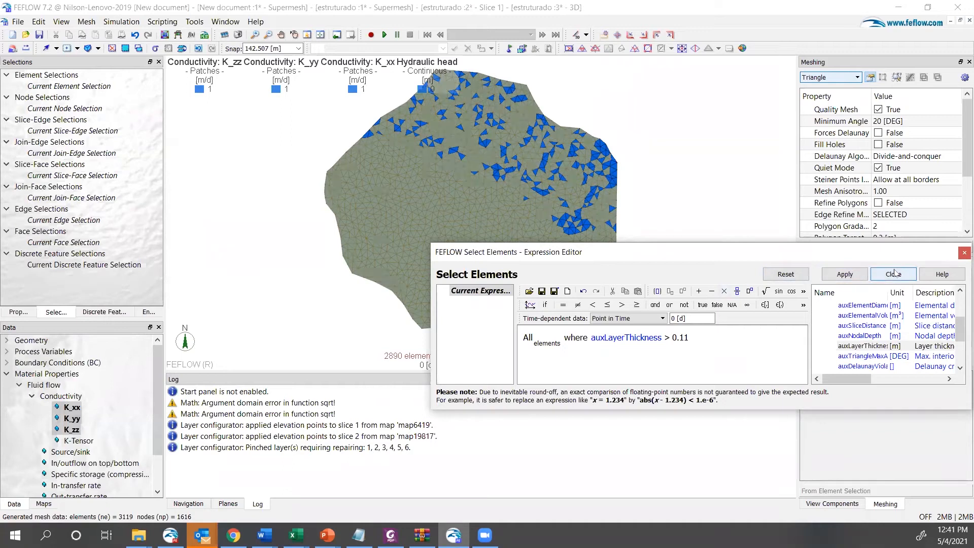
- Clear the whole condition from the element selection expression
{"action": "key", "text": "BackSpace"}
{"action": "key", "text": "BackSpace"}
{"action": "key", "text": "BackSpace"}
{"action": "key", "text": "BackSpace"}
{"action": "key", "text": "BackSpace"}
{"action": "type", "text": "5"}
{"action": "key", "text": "BackSpace"}
{"action": "key", "text": "BackSpace"}
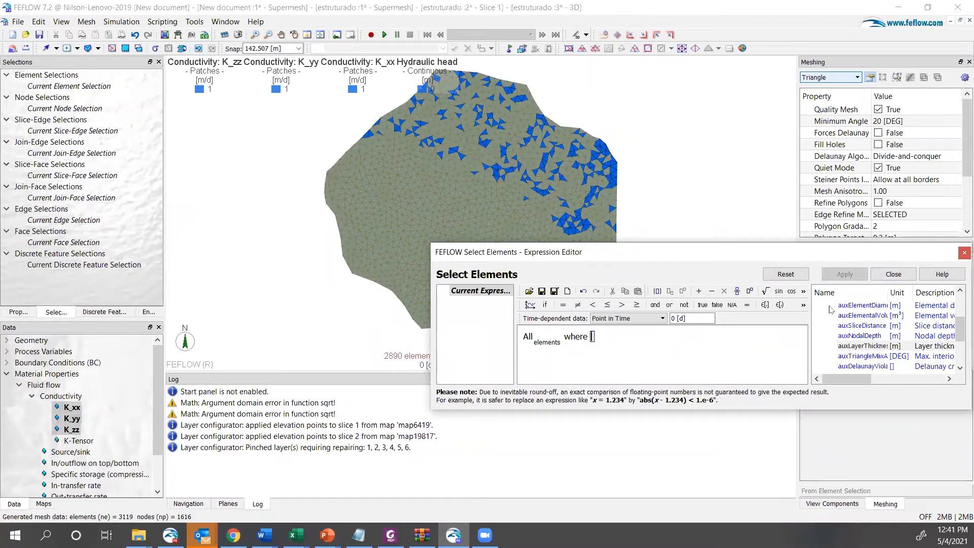
{"action": "type", "text": "> 0"}
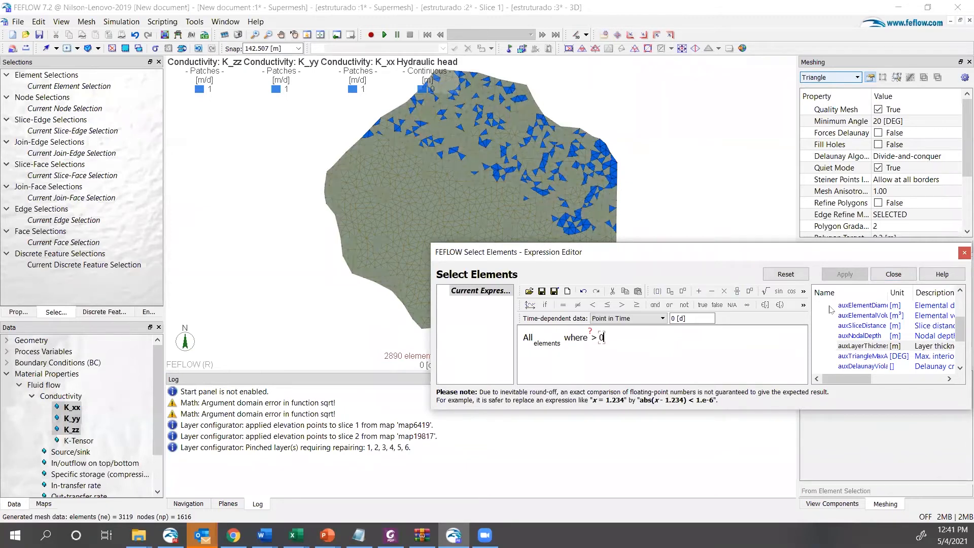
{"action": "type", "text": ".5"}
{"action": "key", "text": "BackSpace"}
{"action": "key", "text": "BackSpace"}
{"action": "key", "text": "BackSpace"}
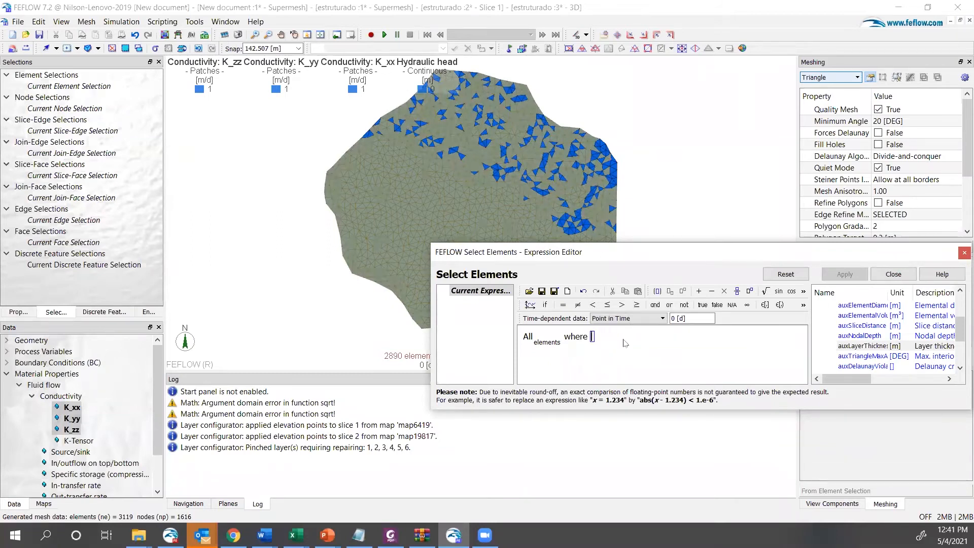
{"action": "left_click", "coordinate": [622, 305]}
{"action": "type", "text": "0."}
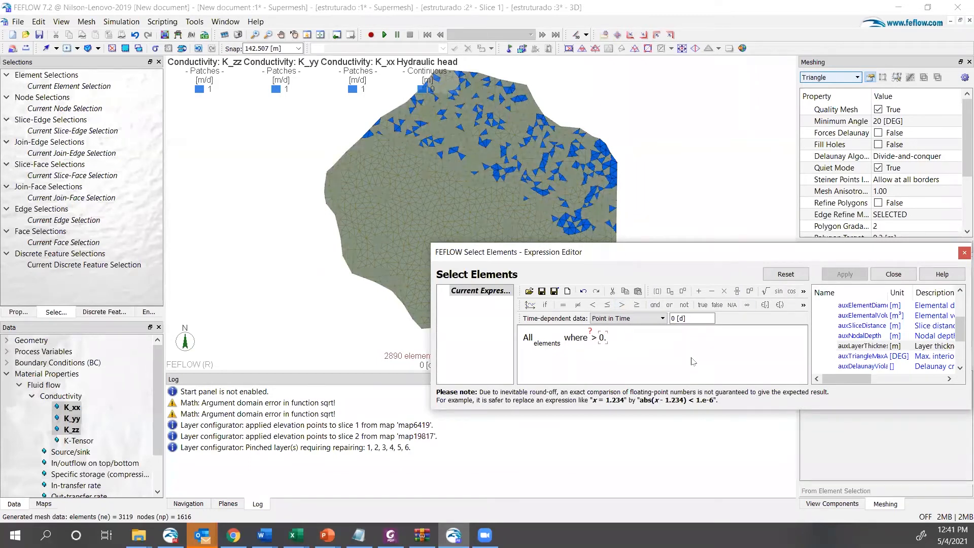
{"action": "type", "text": "5"}
{"action": "left_click_drag", "start_coordinate": [622, 336], "coordinate": [561, 338]}
{"action": "key", "text": "Delete"}
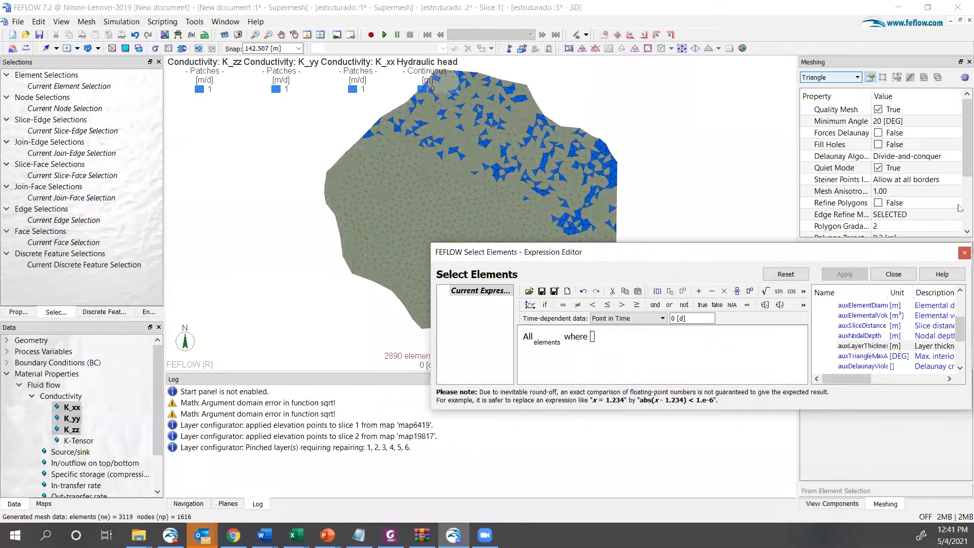
- Set the element selection condition to auxLayerThickness > 0.5 and close the expression editor
{"action": "double_click", "coordinate": [867, 347]}
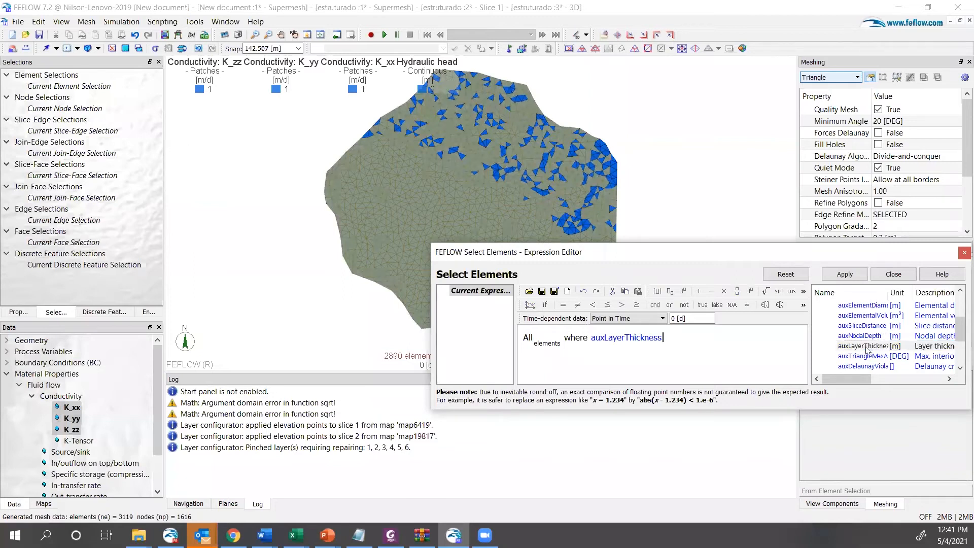
{"action": "left_click", "coordinate": [621, 305]}
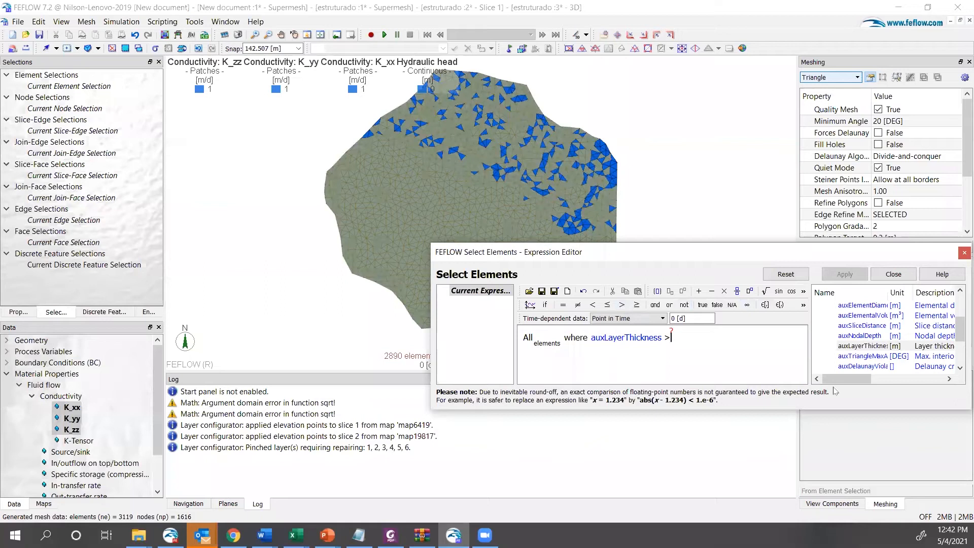
{"action": "type", "text": "0.5"}
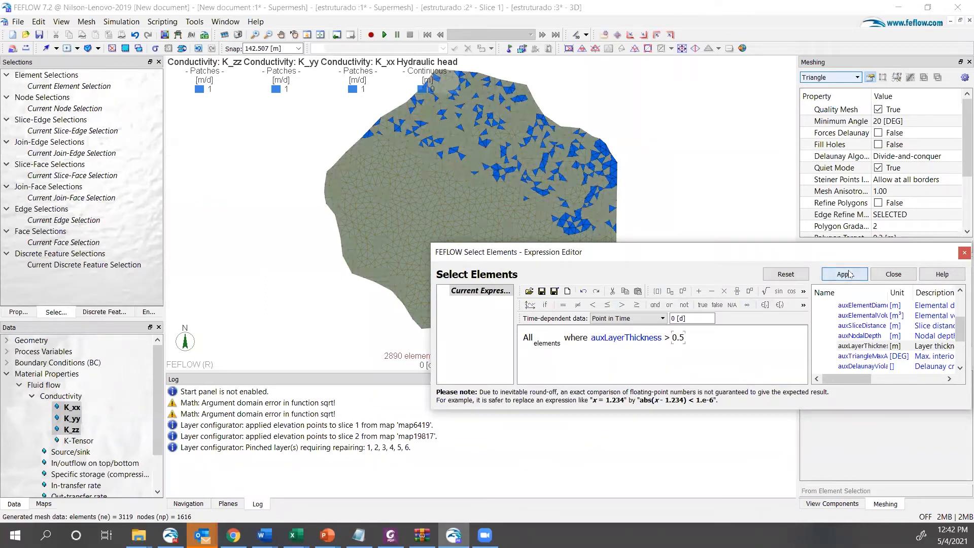
{"action": "left_click", "coordinate": [894, 274]}
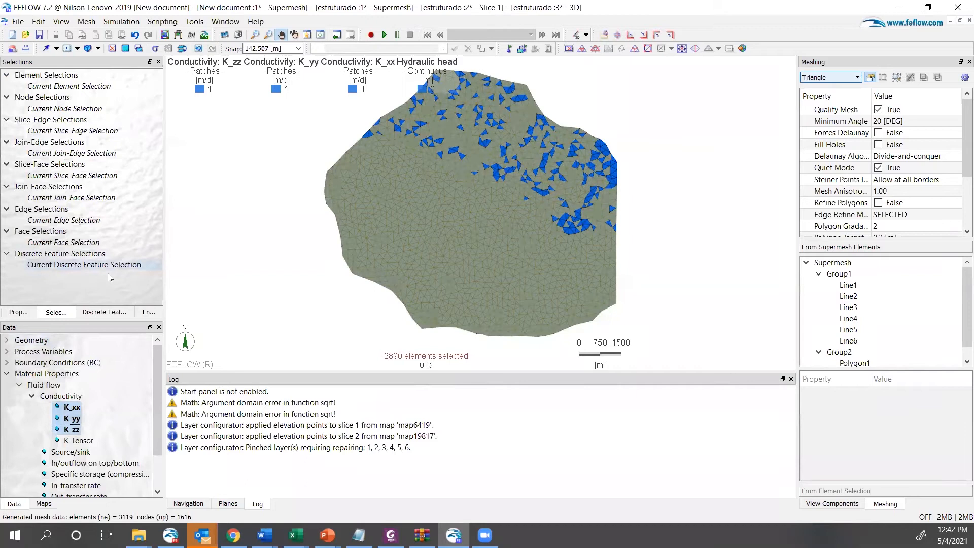
- Compare the current element selection across Slices 1, 2 and 3
{"action": "left_click", "coordinate": [149, 311]}
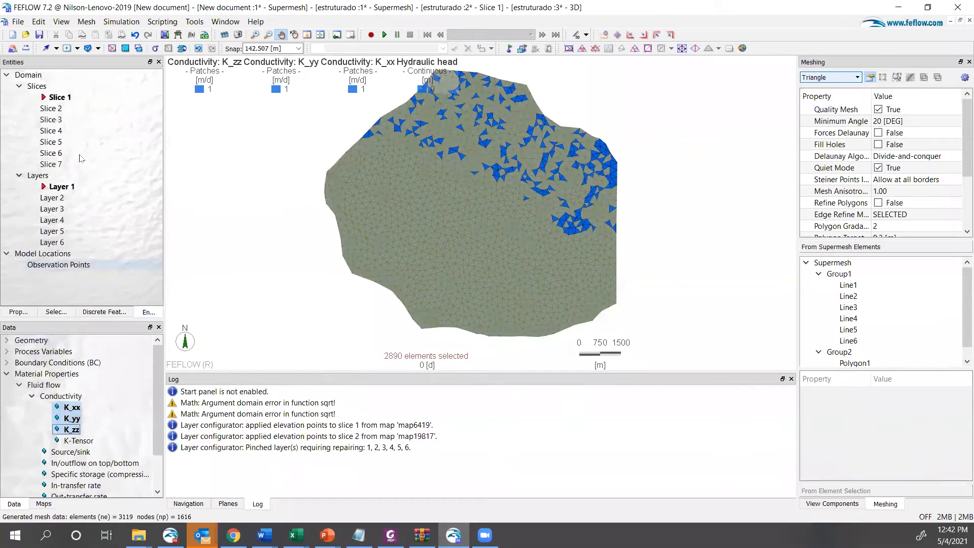
{"action": "double_click", "coordinate": [59, 108]}
{"action": "double_click", "coordinate": [61, 122]}
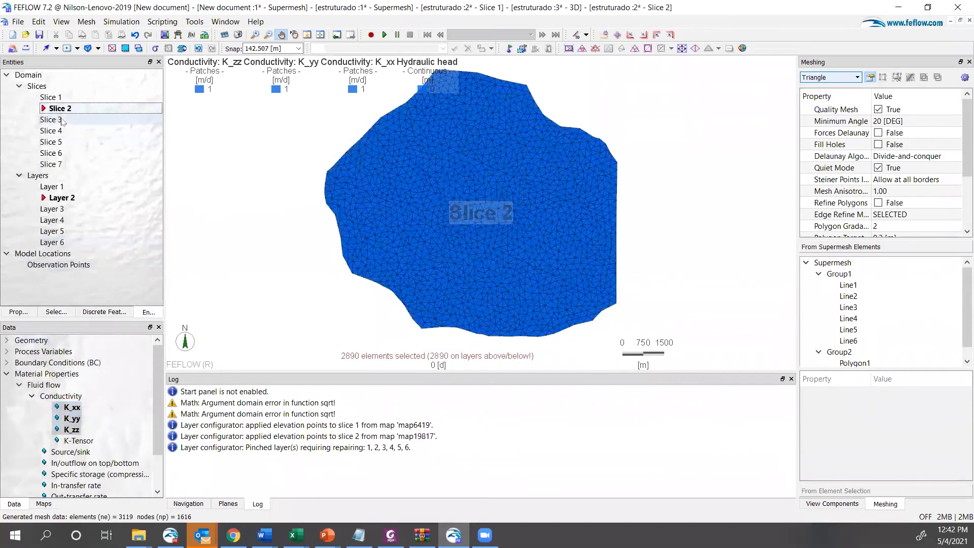
{"action": "double_click", "coordinate": [59, 97]}
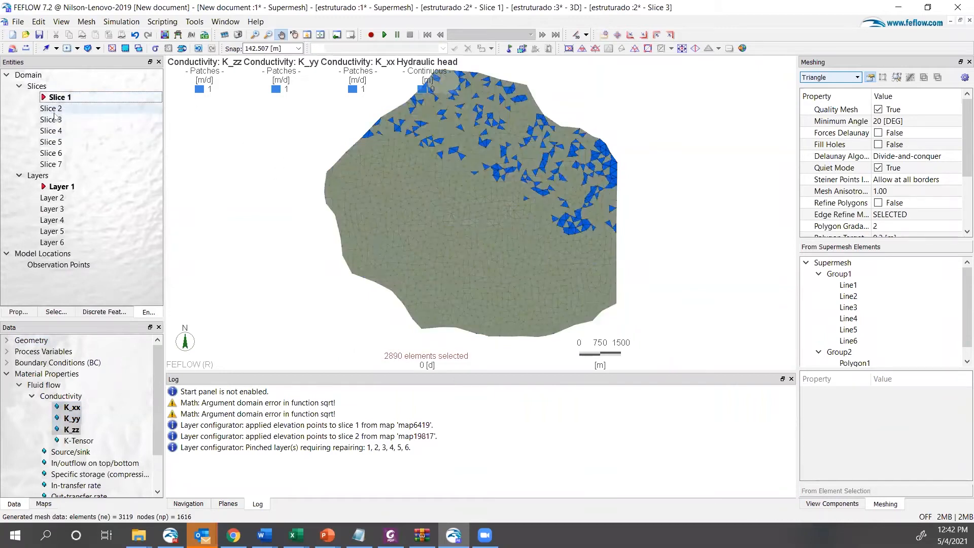
{"action": "left_click", "coordinate": [55, 112]}
- Clear the existing element selection and select the Layer 1 elements where auxLayerThickness > 0.5
{"action": "left_click", "coordinate": [77, 49]}
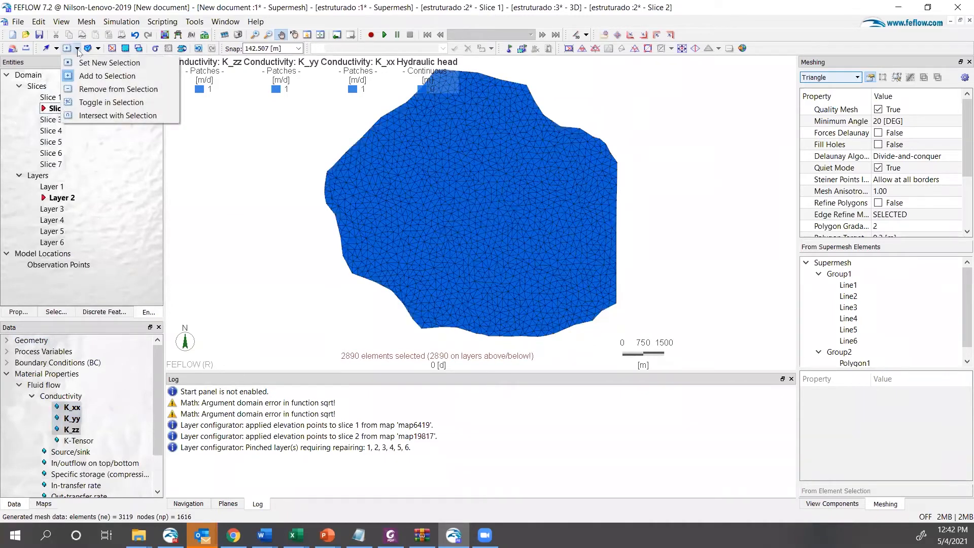
{"action": "left_click", "coordinate": [83, 76]}
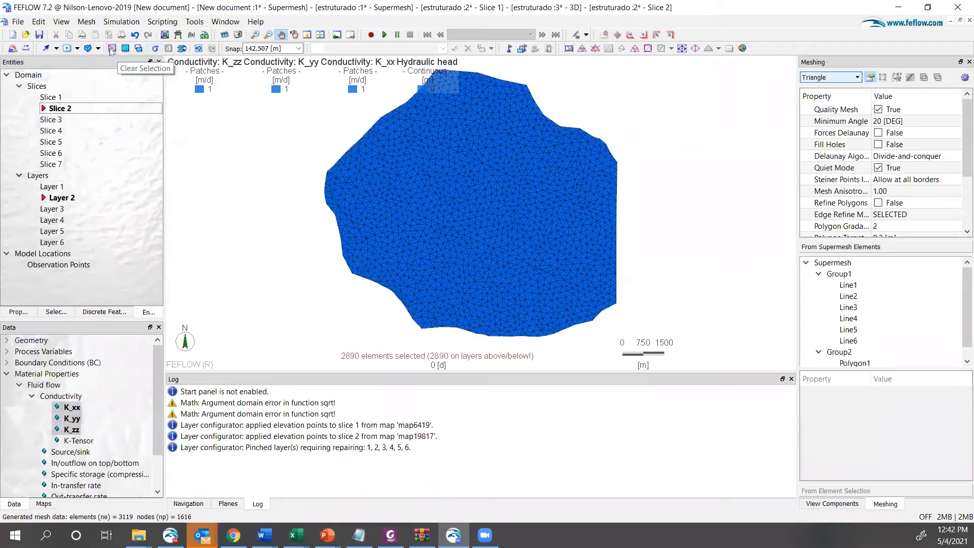
{"action": "left_click", "coordinate": [57, 97]}
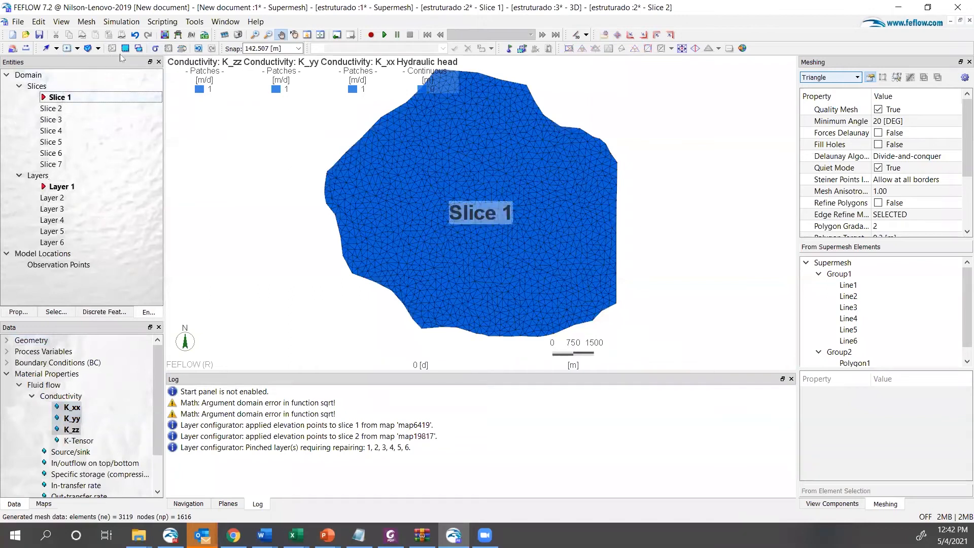
{"action": "left_click", "coordinate": [155, 48]}
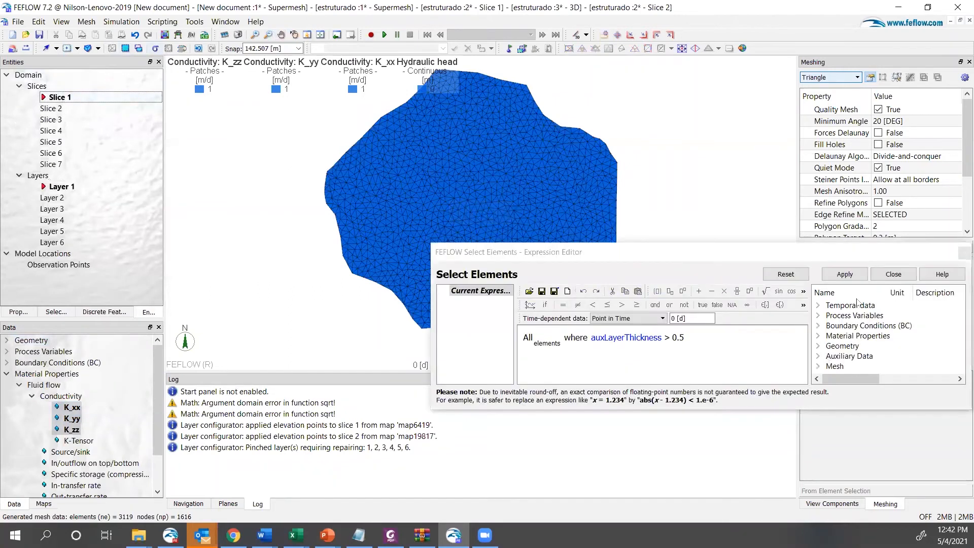
{"action": "left_click", "coordinate": [844, 275]}
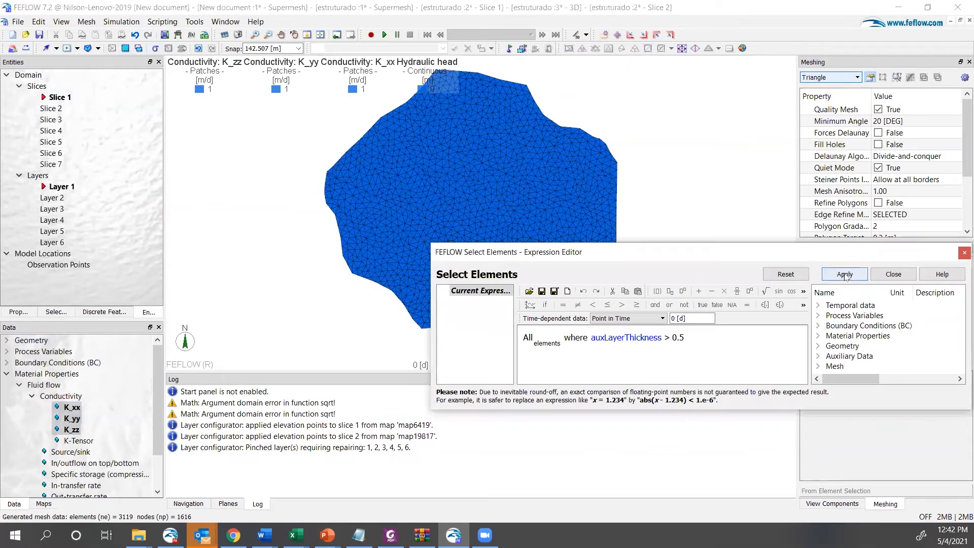
{"action": "left_click", "coordinate": [844, 274]}
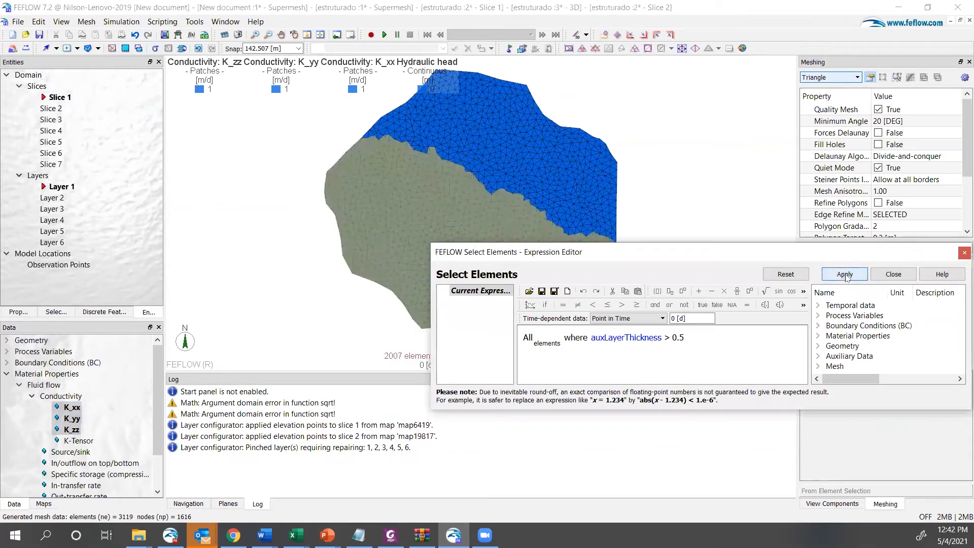
- Add the Layer 2 and Layer 3 elements where auxLayerThickness > 0.5 to the selection and close the expression editor
{"action": "double_click", "coordinate": [57, 109]}
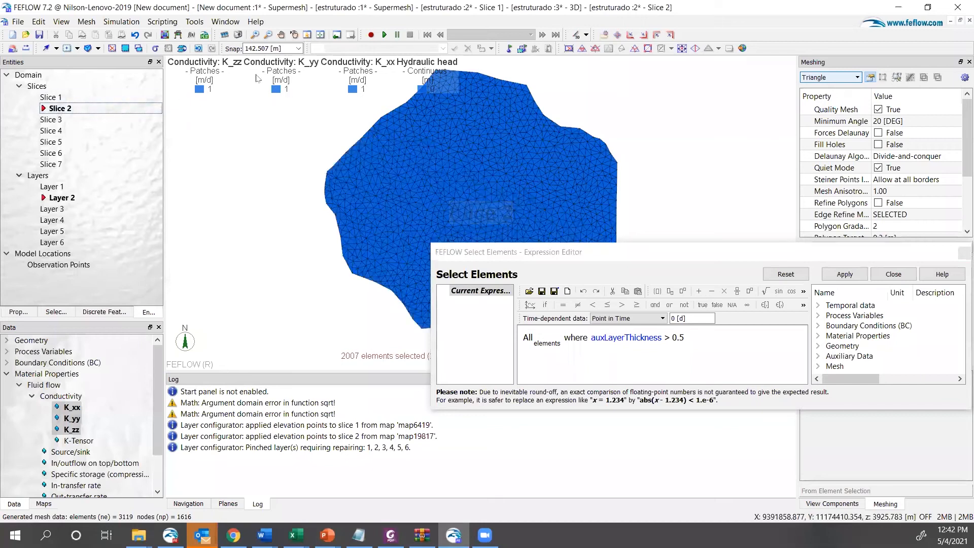
{"action": "left_click", "coordinate": [828, 276]}
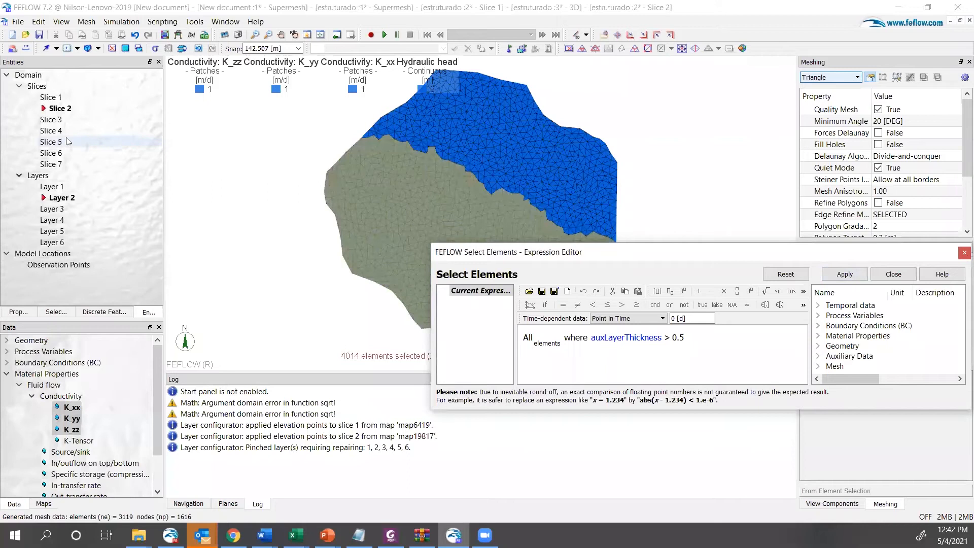
{"action": "double_click", "coordinate": [57, 121]}
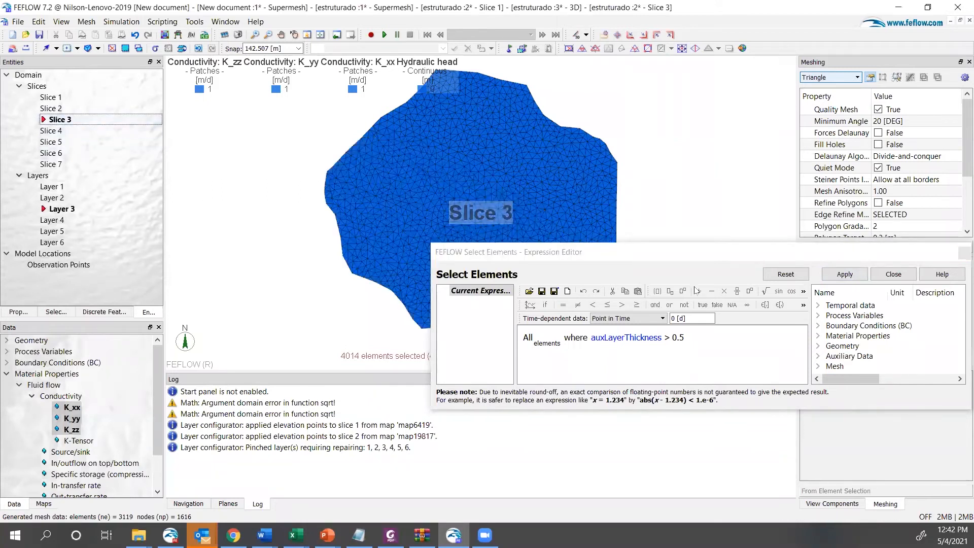
{"action": "left_click", "coordinate": [845, 273]}
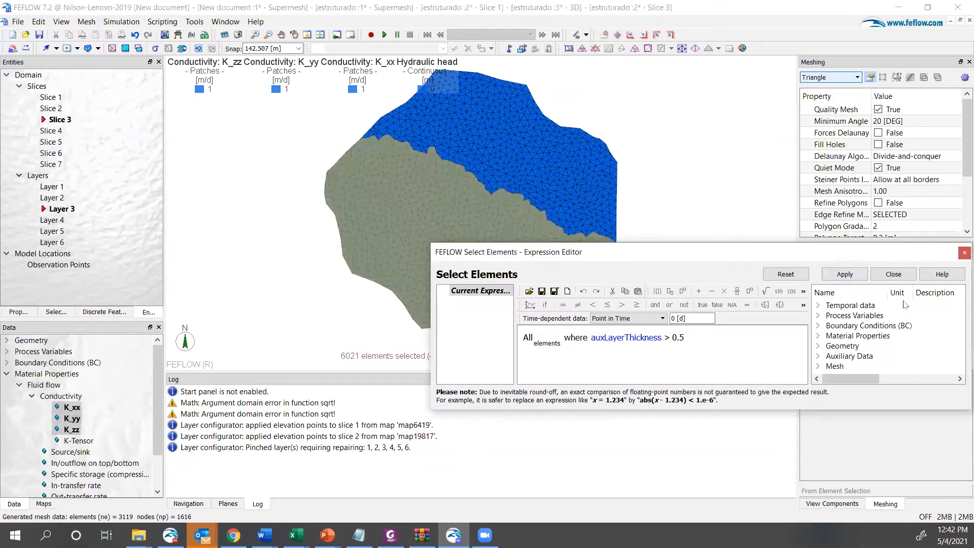
{"action": "left_click", "coordinate": [893, 274]}
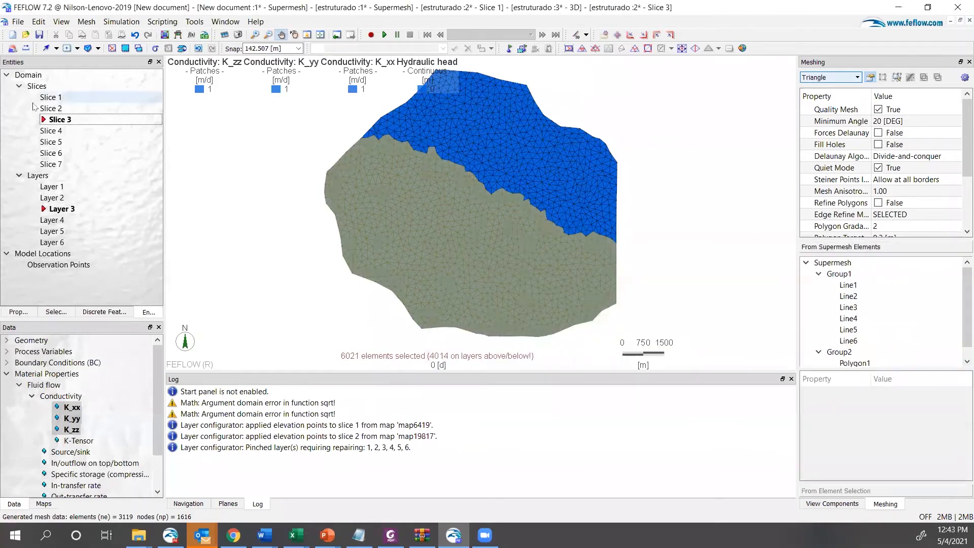
- Review the selected elements on Slice 3 and Slice 2
{"action": "left_click", "coordinate": [49, 98]}
{"action": "left_click", "coordinate": [54, 119]}
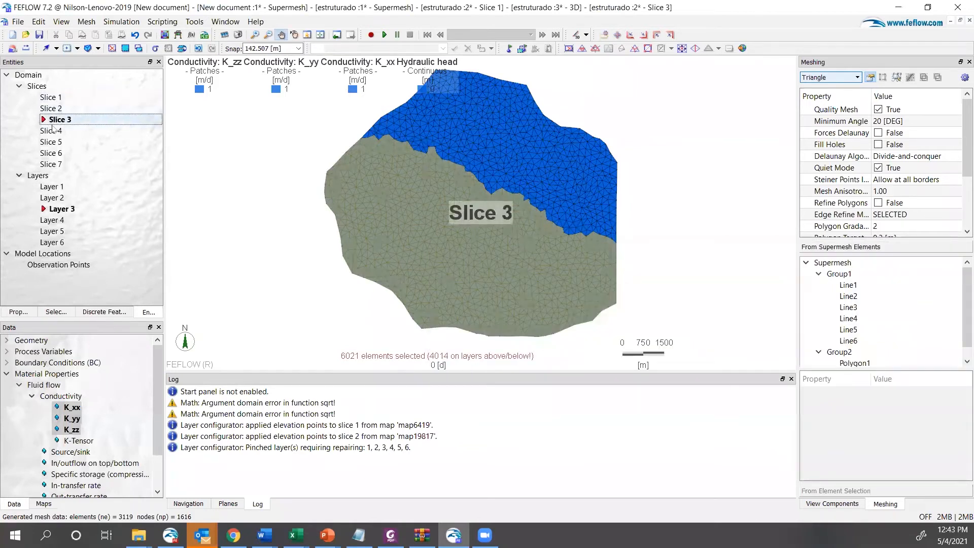
{"action": "left_click", "coordinate": [54, 109]}
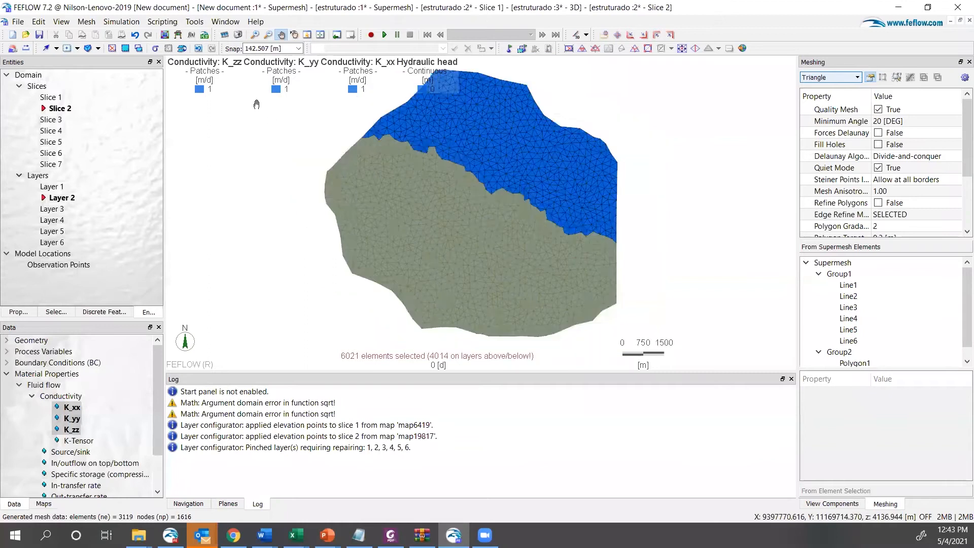
{"action": "scroll", "coordinate": [256, 104], "scroll_direction": "down", "scroll_amount": 2}
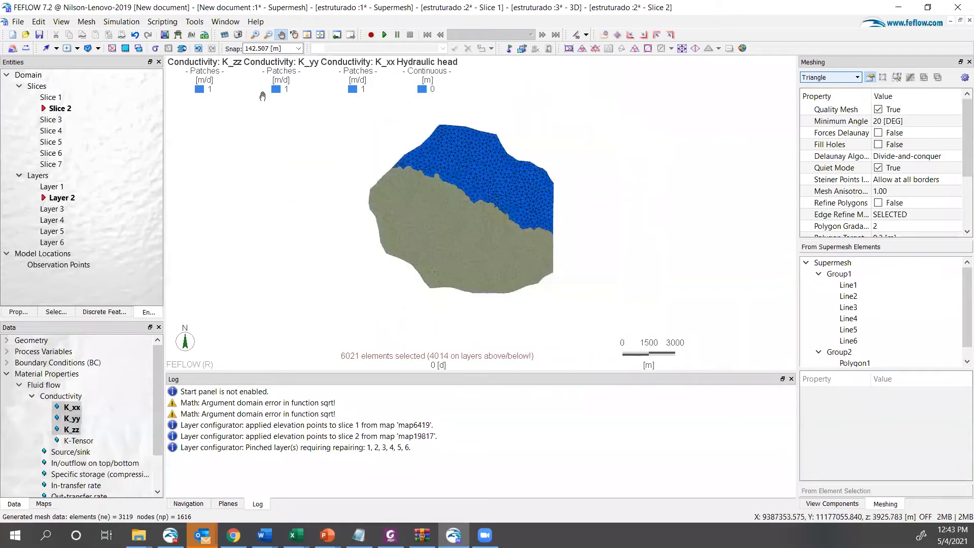
{"action": "left_click", "coordinate": [105, 312]}
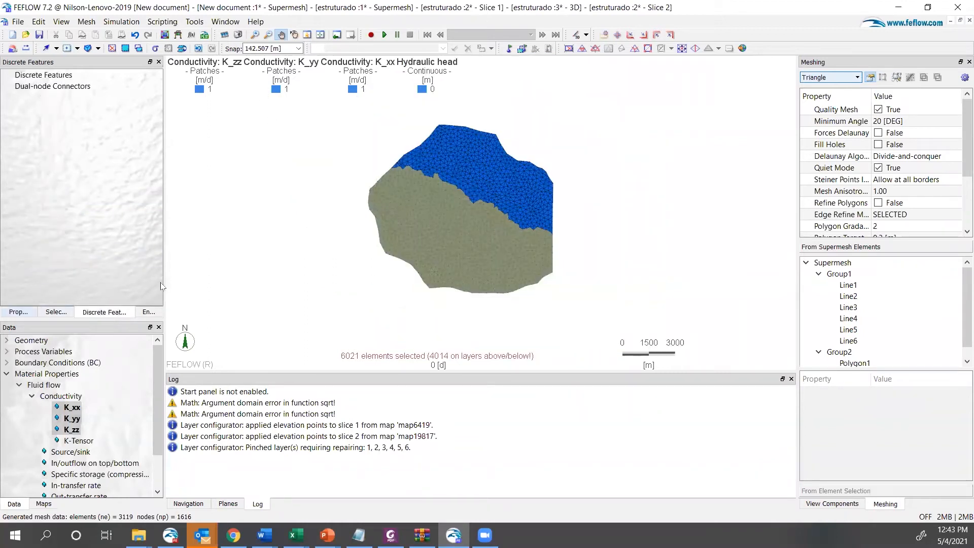
{"action": "left_click", "coordinate": [19, 312]}
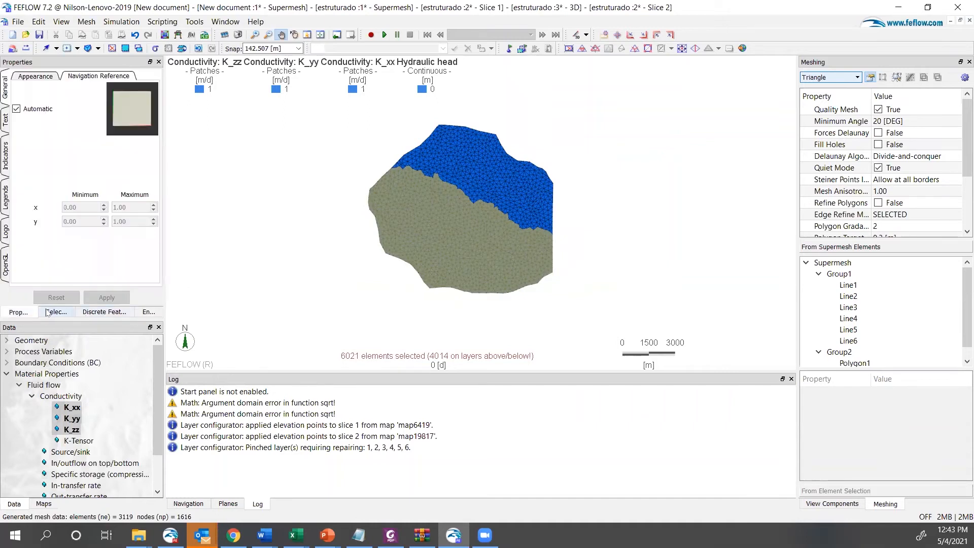
{"action": "left_click", "coordinate": [65, 312]}
{"action": "left_click", "coordinate": [100, 313]}
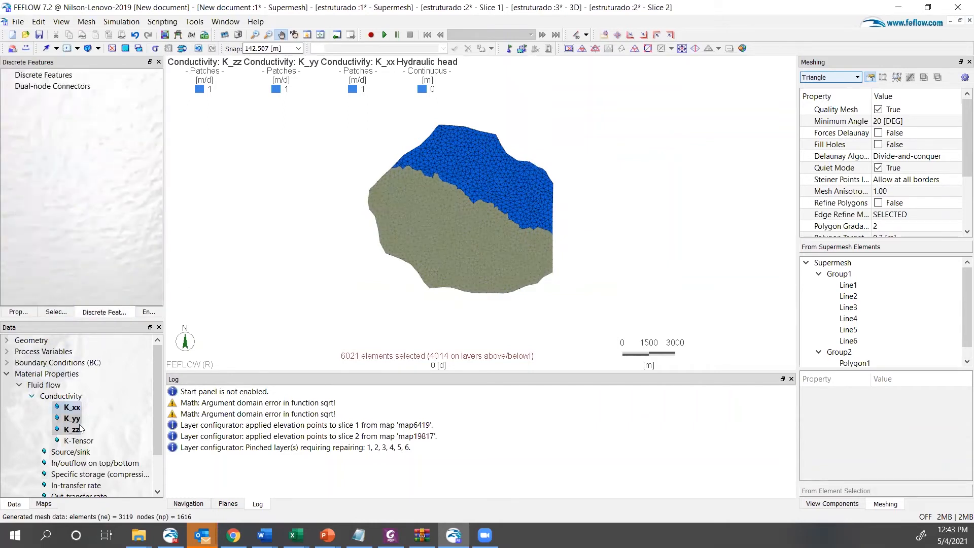
{"action": "left_click", "coordinate": [73, 396]}
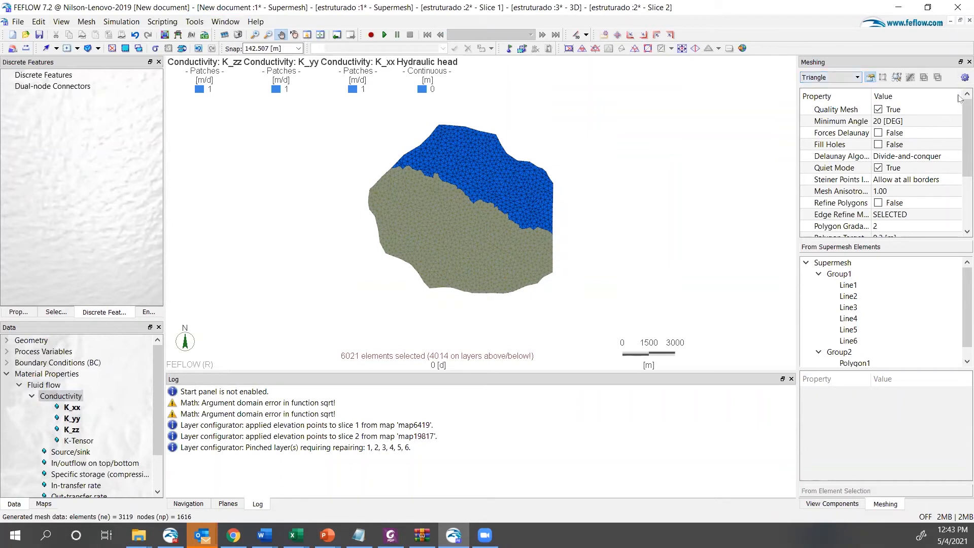
- Close the Meshing panel and look over the fluid flow material properties
{"action": "left_click", "coordinate": [960, 62]}
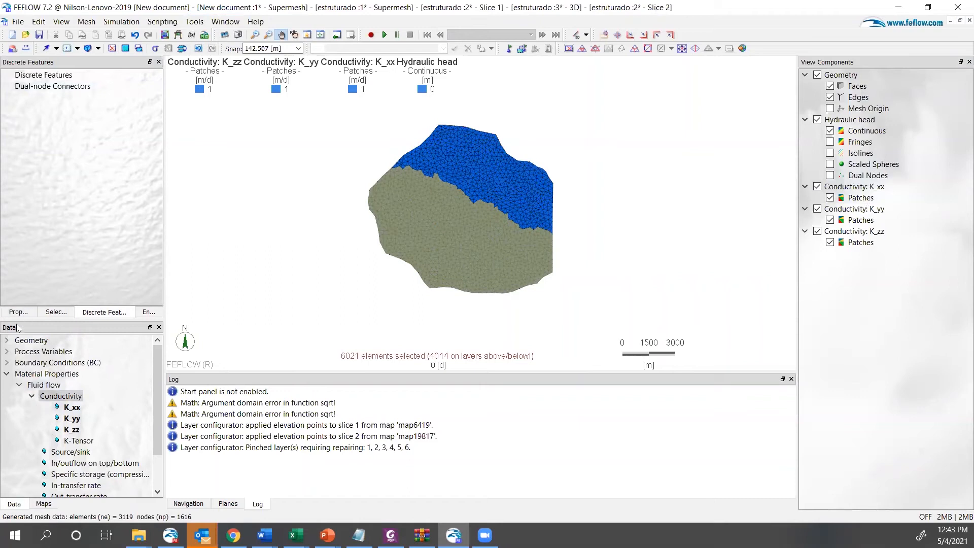
{"action": "left_click", "coordinate": [74, 409]}
{"action": "scroll", "coordinate": [79, 407], "scroll_direction": "down", "scroll_amount": 4}
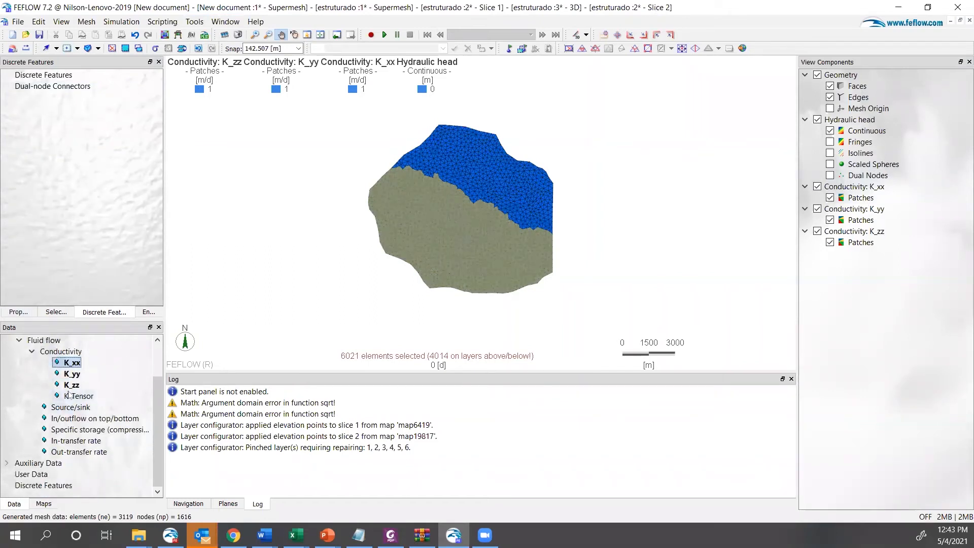
{"action": "scroll", "coordinate": [82, 401], "scroll_direction": "up", "scroll_amount": 3}
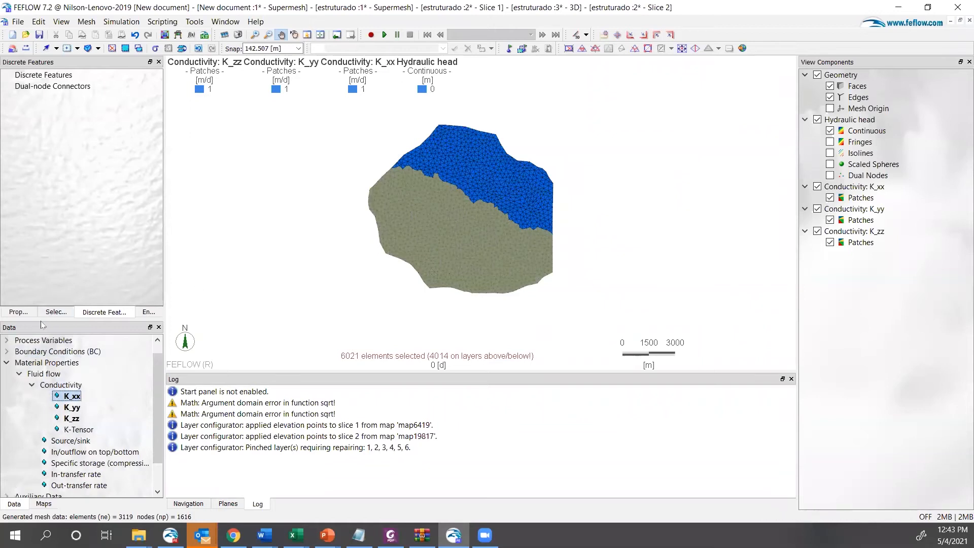
{"action": "left_click", "coordinate": [25, 313]}
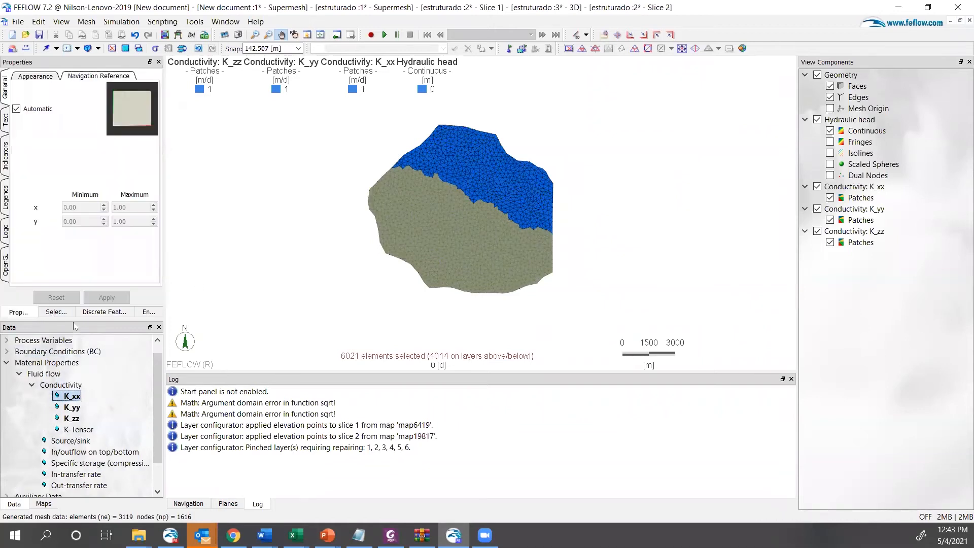
- Make Slice 1 the active slice and save the model
{"action": "left_click", "coordinate": [153, 314]}
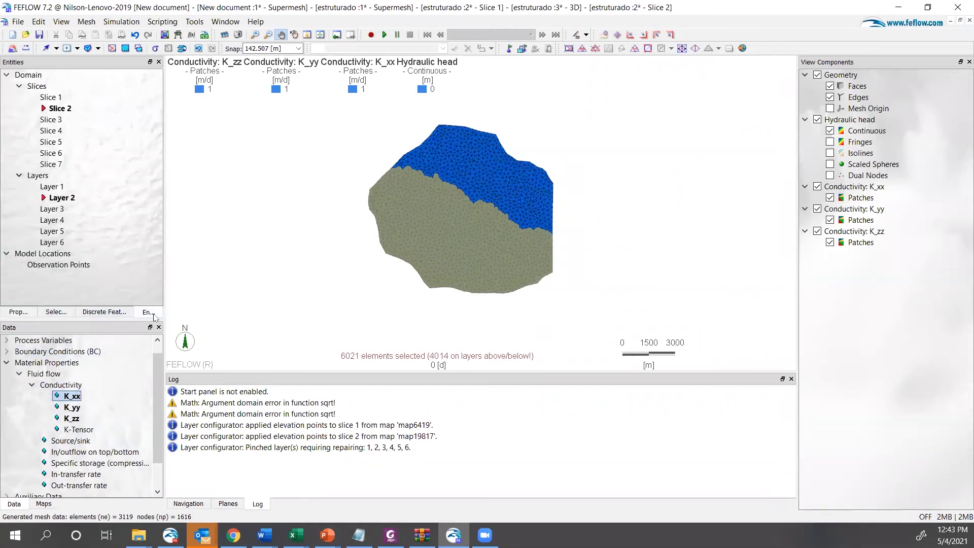
{"action": "double_click", "coordinate": [49, 98]}
{"action": "left_click", "coordinate": [41, 75]}
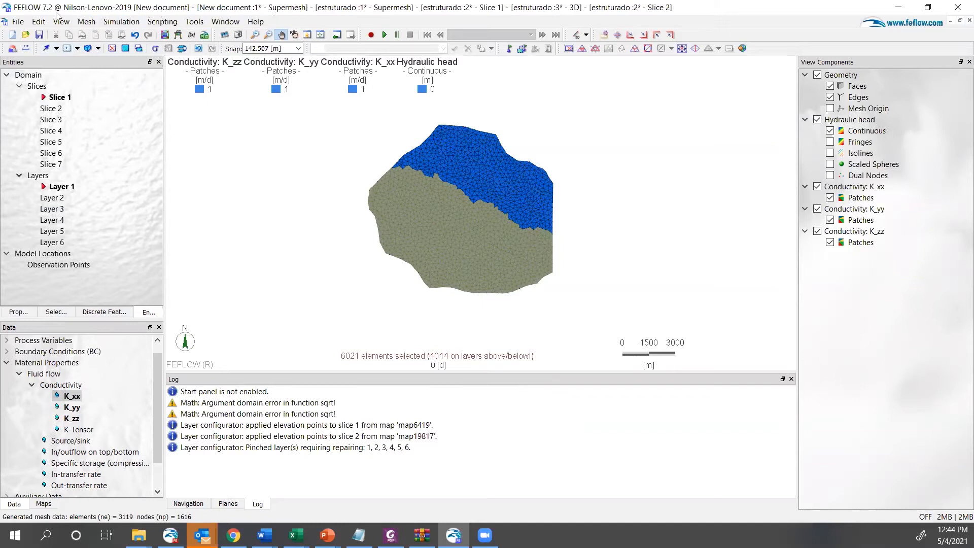
{"action": "left_click", "coordinate": [39, 22]}
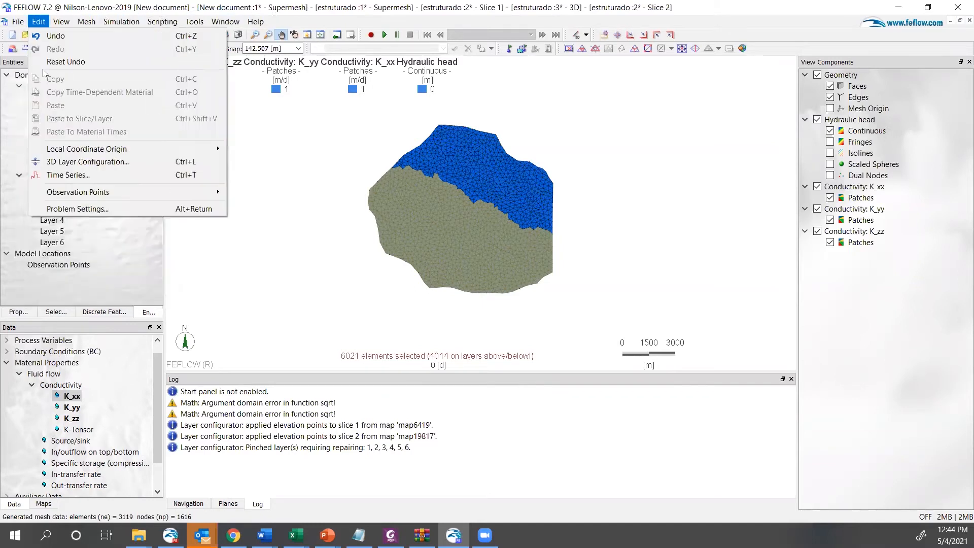
{"action": "mouse_move", "coordinate": [17, 21]}
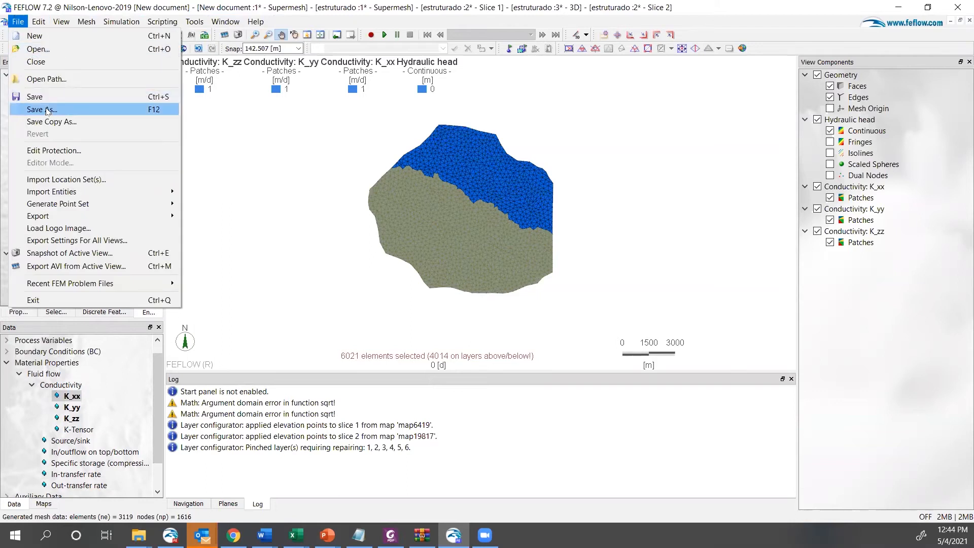
{"action": "left_click", "coordinate": [45, 97]}
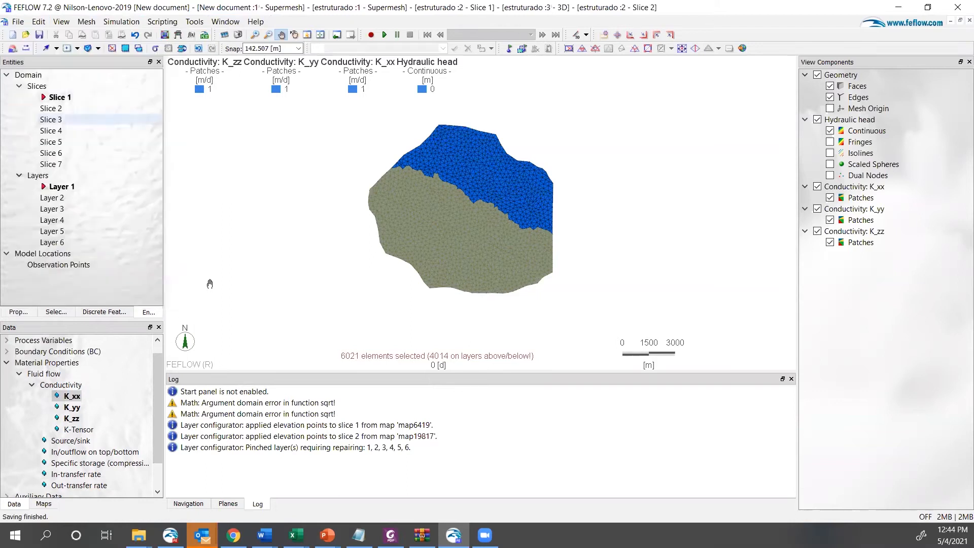
- Assign a conductivity of 2 m/d to K_xx, K_yy and K_zz for the selected elements
{"action": "double_click", "coordinate": [71, 441]}
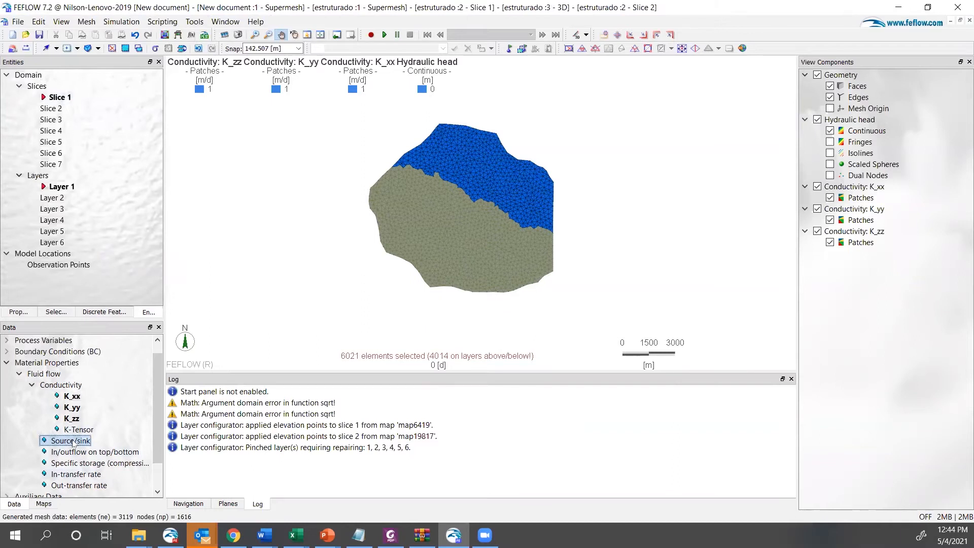
{"action": "double_click", "coordinate": [72, 397]}
{"action": "left_click", "coordinate": [413, 48]}
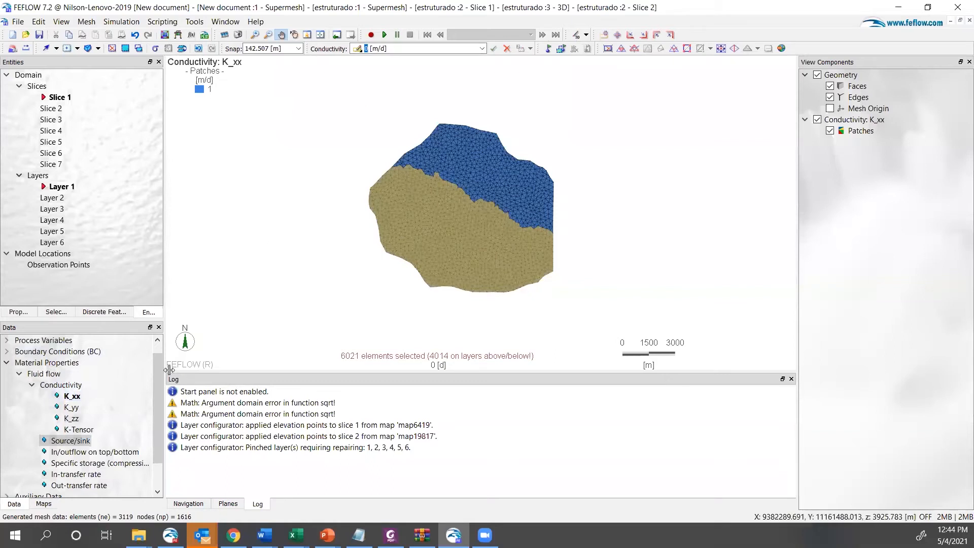
{"action": "double_click", "coordinate": [72, 407]}
{"action": "double_click", "coordinate": [72, 419]}
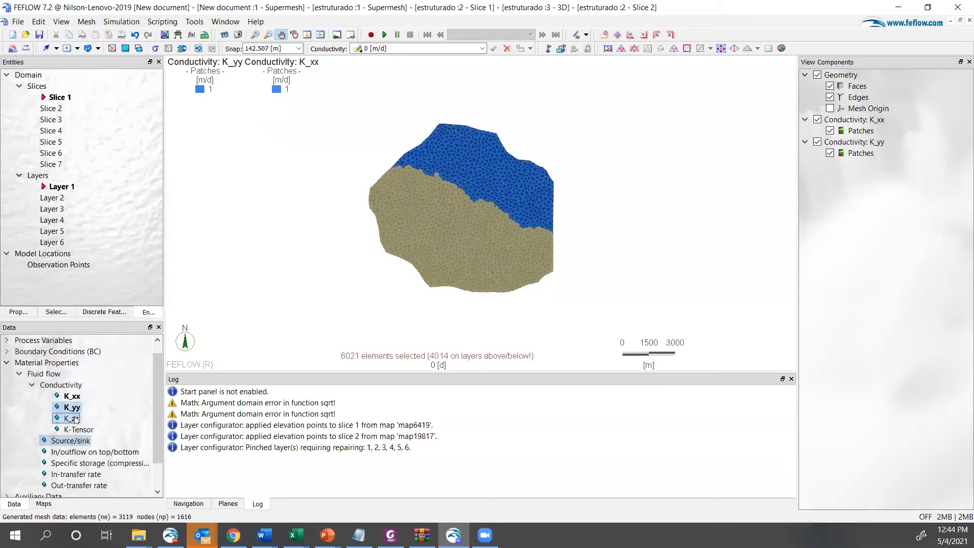
{"action": "left_click", "coordinate": [404, 49]}
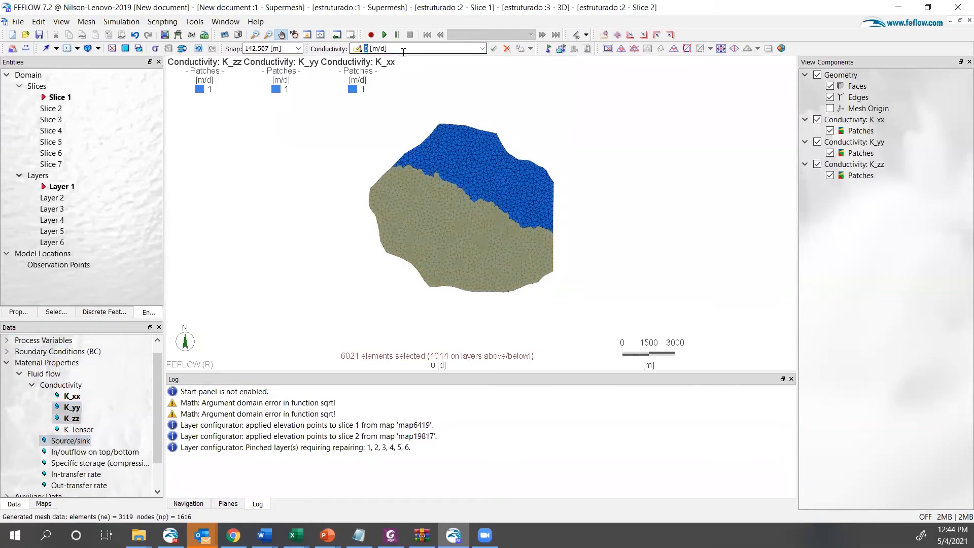
{"action": "type", "text": "2"}
{"action": "left_click", "coordinate": [492, 49]}
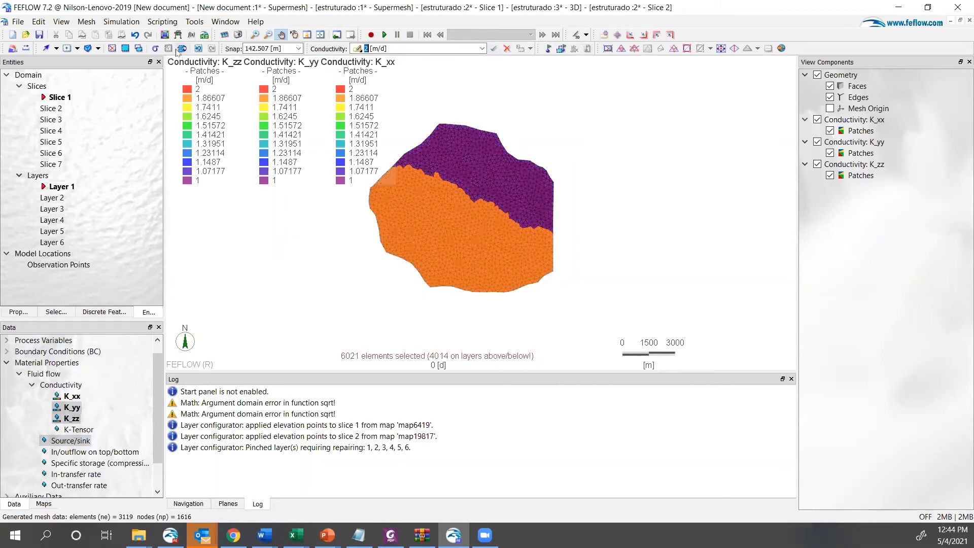
- Invert the element selection on Layer 1 and assign 10 m/d to K_xx, K_yy and K_zz there
{"action": "left_click", "coordinate": [138, 49]}
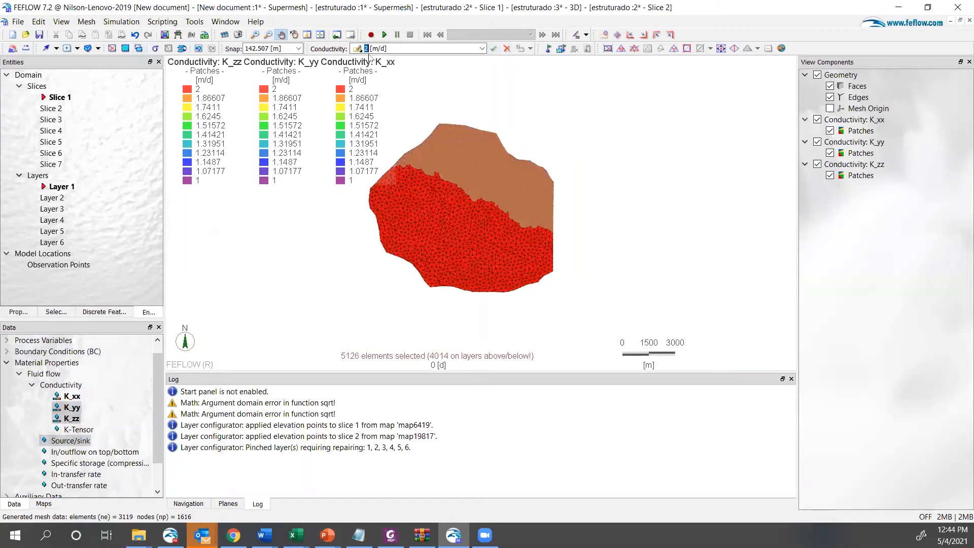
{"action": "left_click", "coordinate": [493, 48]}
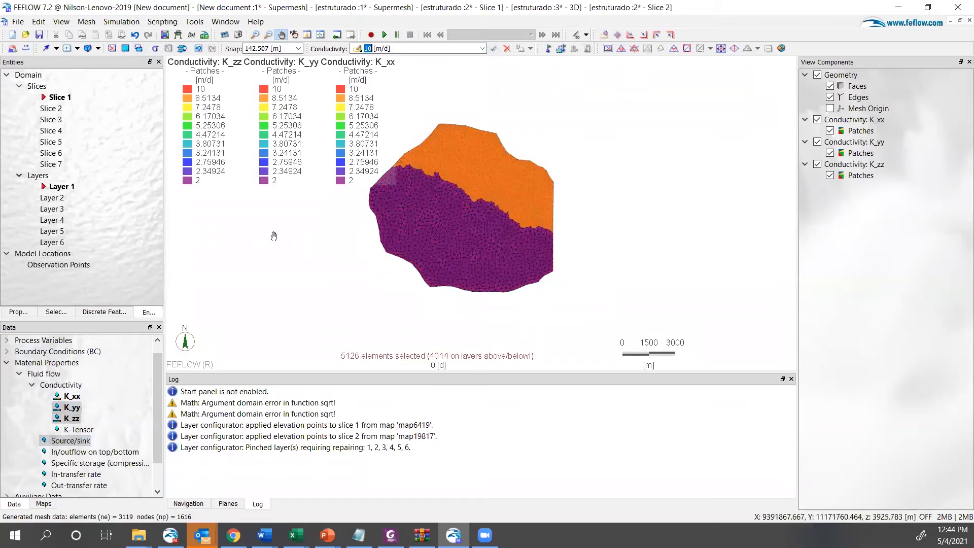
- Activate the 3D view, display the K_xx conductivity on the model and clear the element selection
{"action": "left_click", "coordinate": [238, 23]}
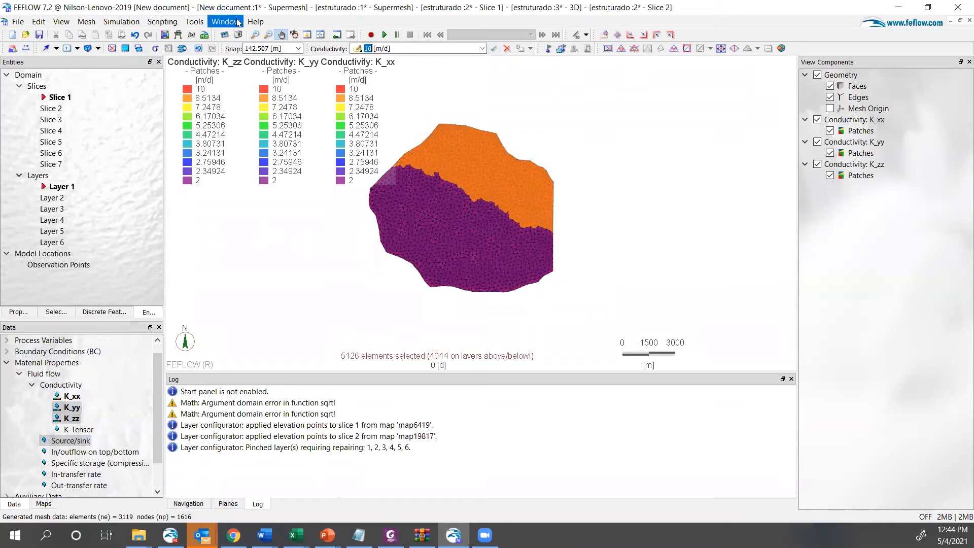
{"action": "mouse_move", "coordinate": [282, 135]}
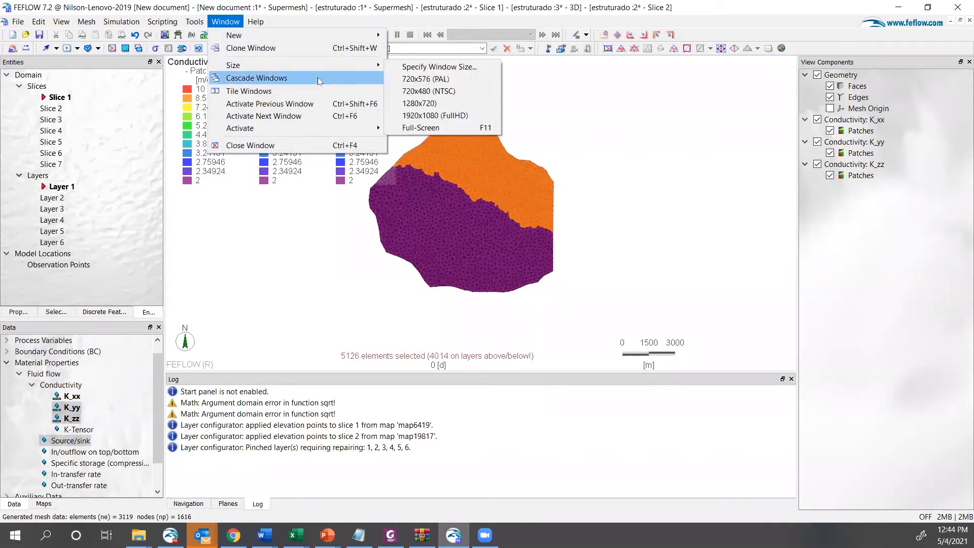
{"action": "mouse_move", "coordinate": [350, 131]}
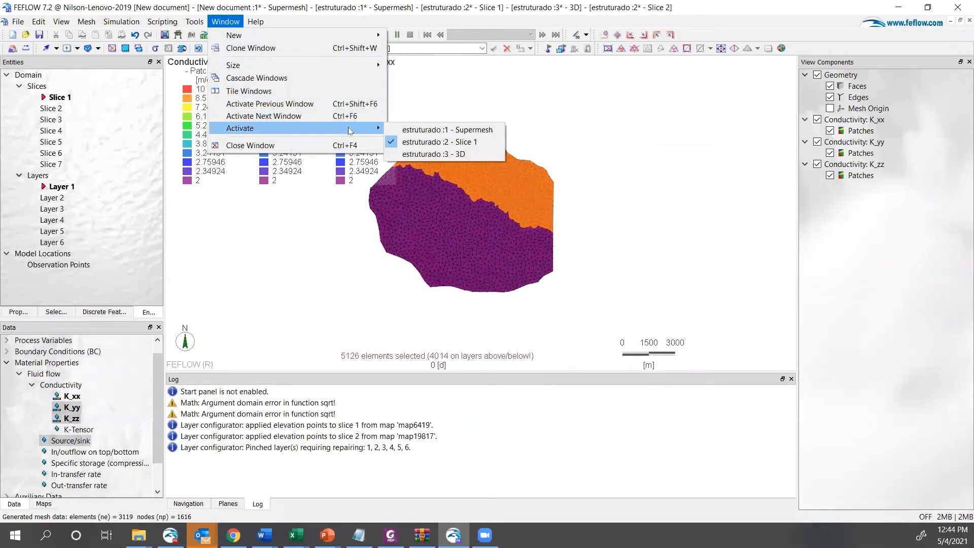
{"action": "left_click", "coordinate": [467, 154]}
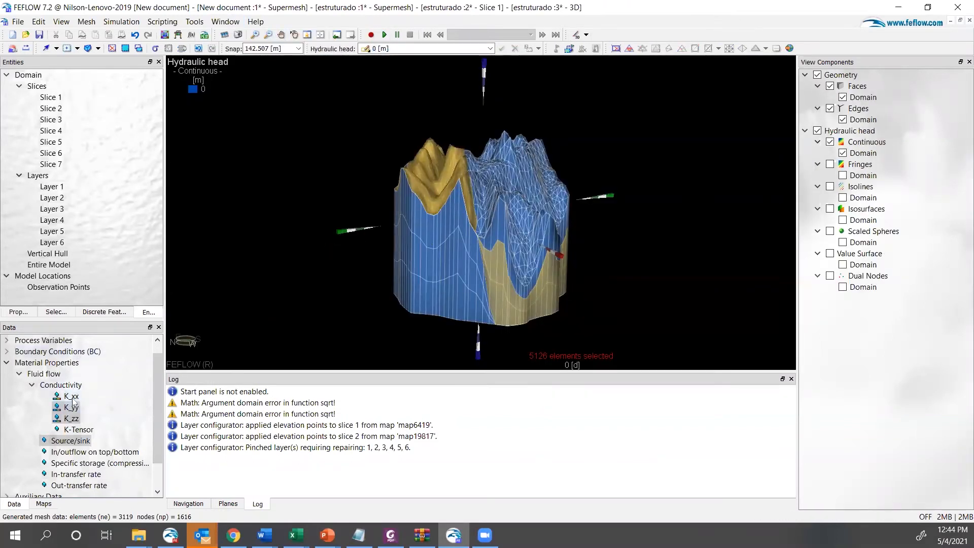
{"action": "double_click", "coordinate": [72, 397]}
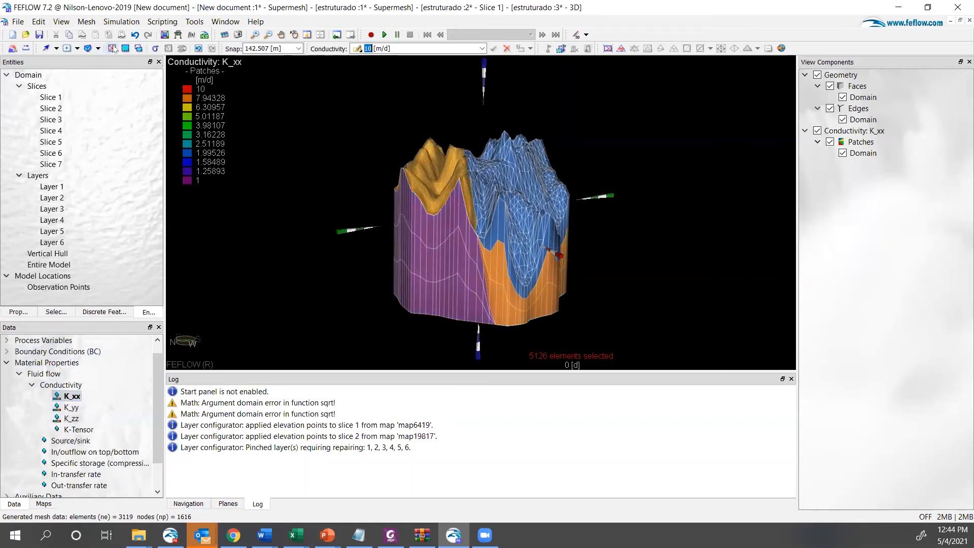
{"action": "left_click", "coordinate": [112, 48]}
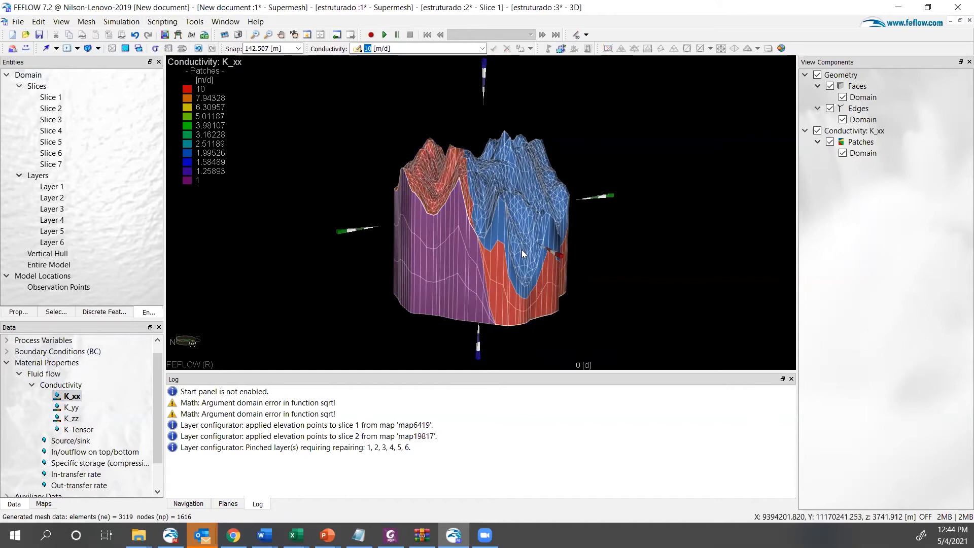
{"action": "right_click_drag", "start_coordinate": [522, 252], "coordinate": [473, 192]}
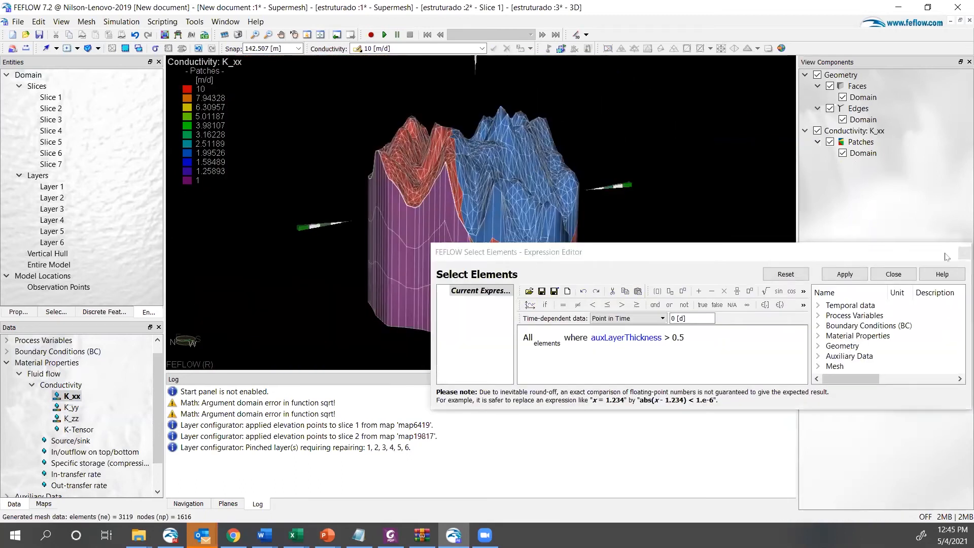
- Set the selection tool to Select Complete Layer/Slice and select all elements where auxLayerThickness > 0.5 using the expression editor
{"action": "left_click", "coordinate": [891, 275]}
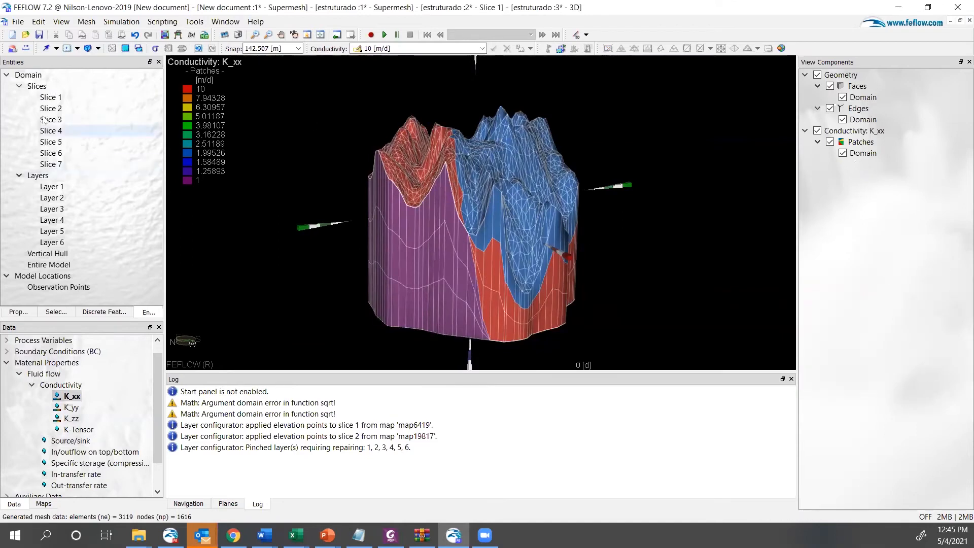
{"action": "left_click", "coordinate": [57, 188]}
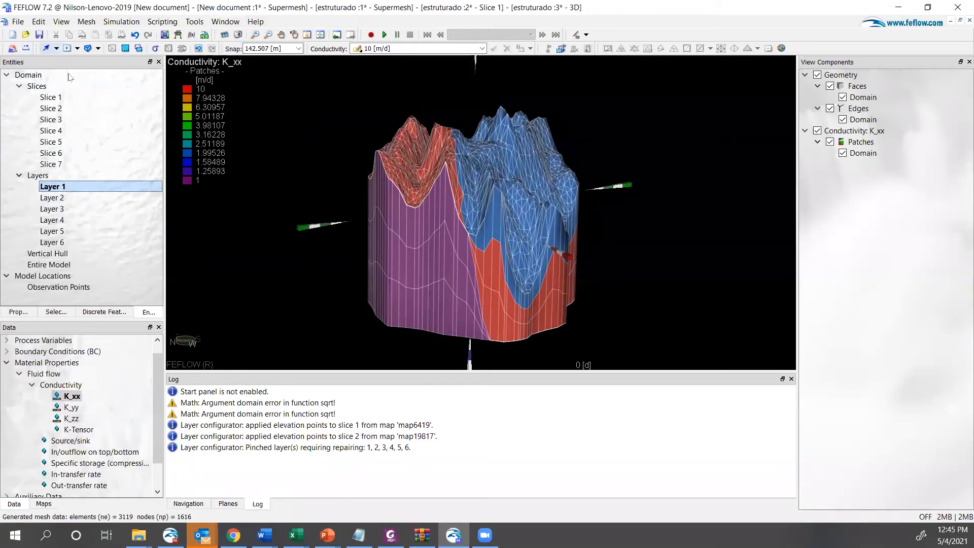
{"action": "left_click", "coordinate": [57, 48]}
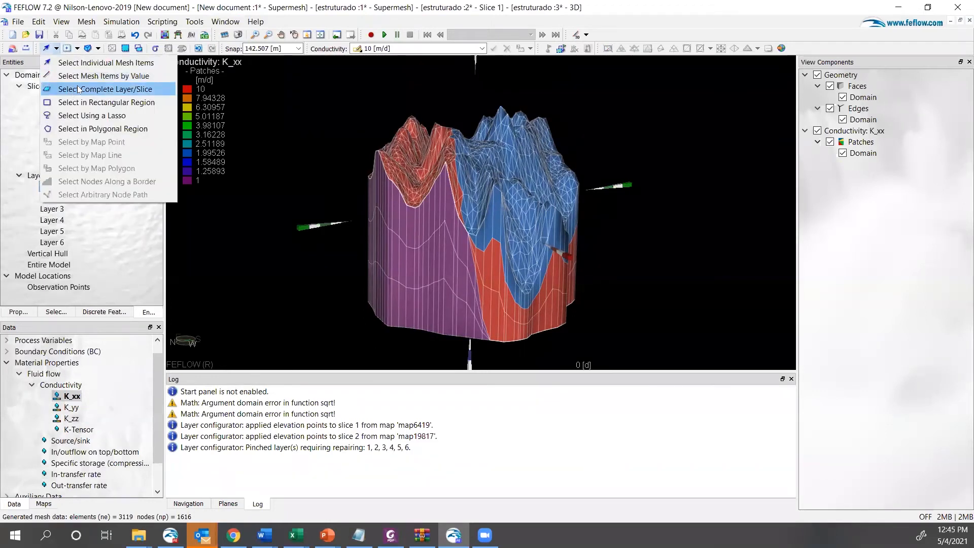
{"action": "left_click", "coordinate": [80, 90]}
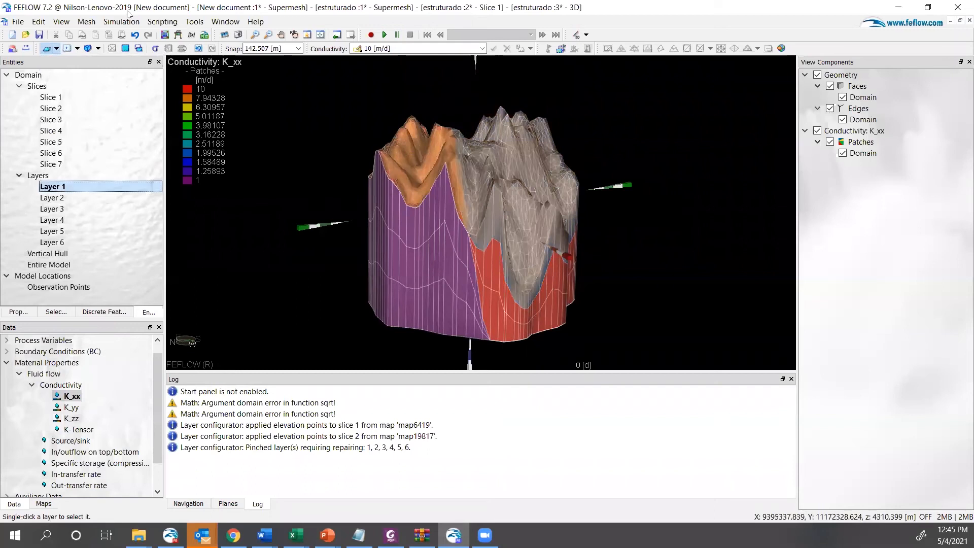
{"action": "left_click", "coordinate": [157, 49]}
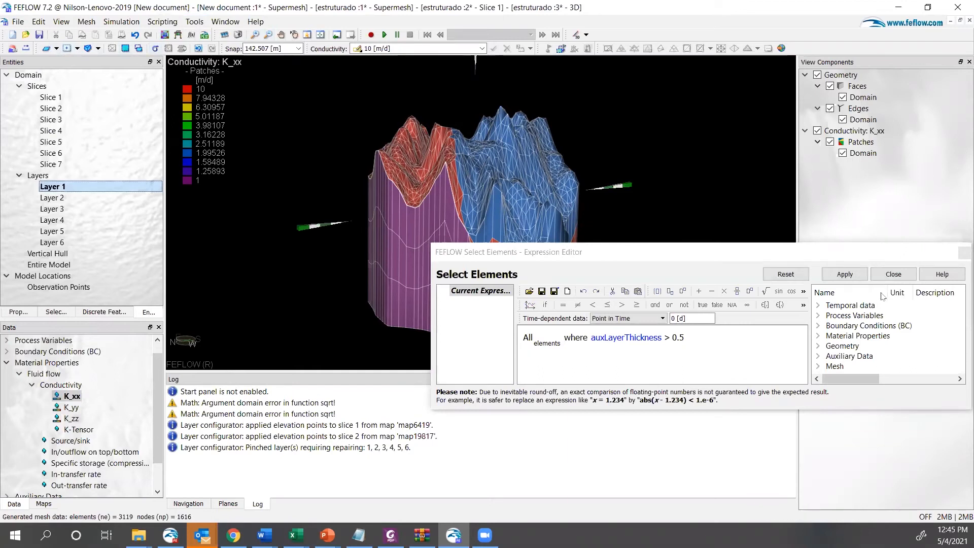
{"action": "left_click", "coordinate": [845, 274]}
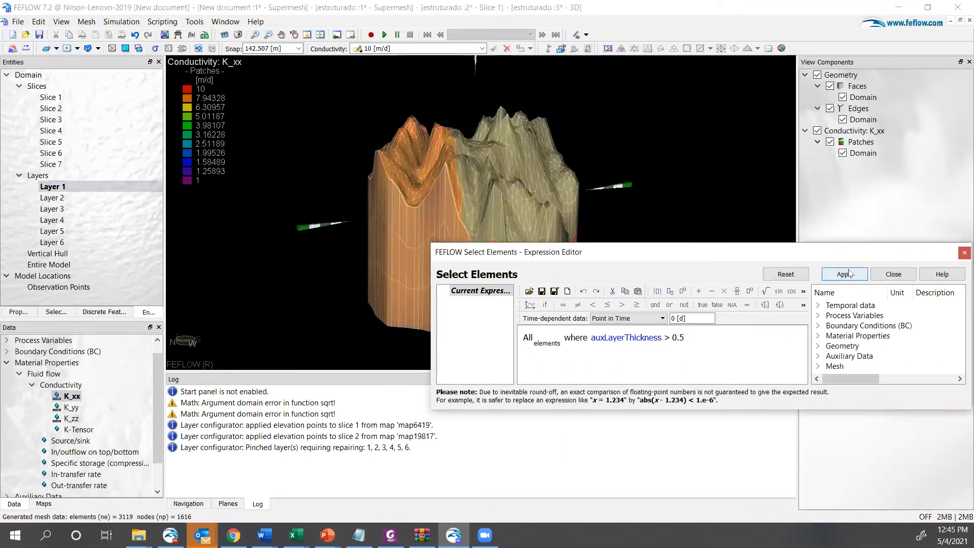
{"action": "left_click", "coordinate": [910, 277]}
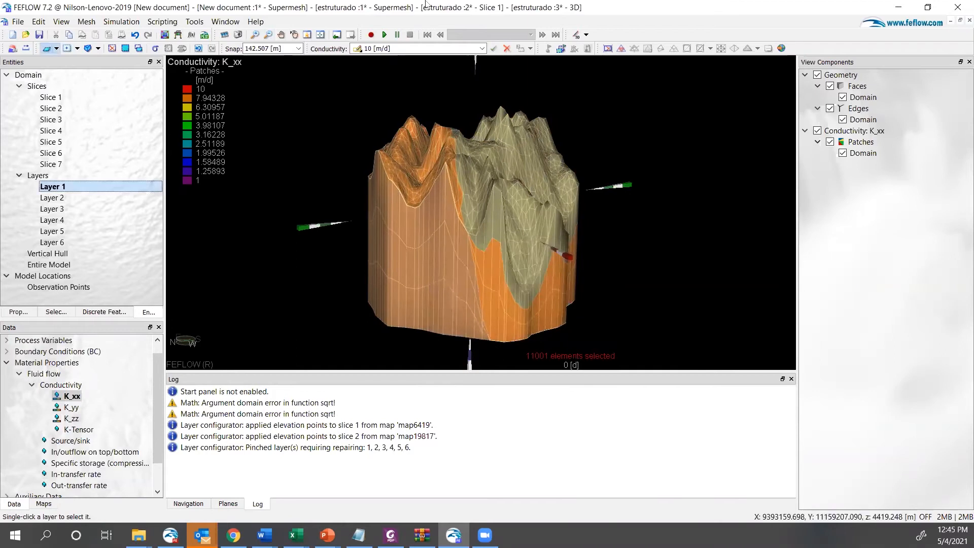
- Return to the slice view and compare the conductivity and selected elements on Slice 2 and Slice 1
{"action": "left_click", "coordinate": [226, 21]}
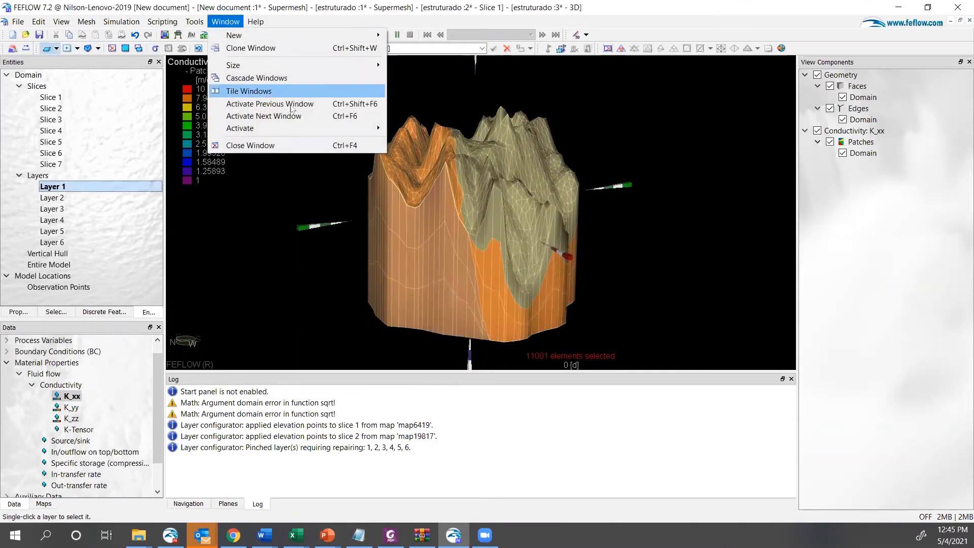
{"action": "mouse_move", "coordinate": [340, 131]}
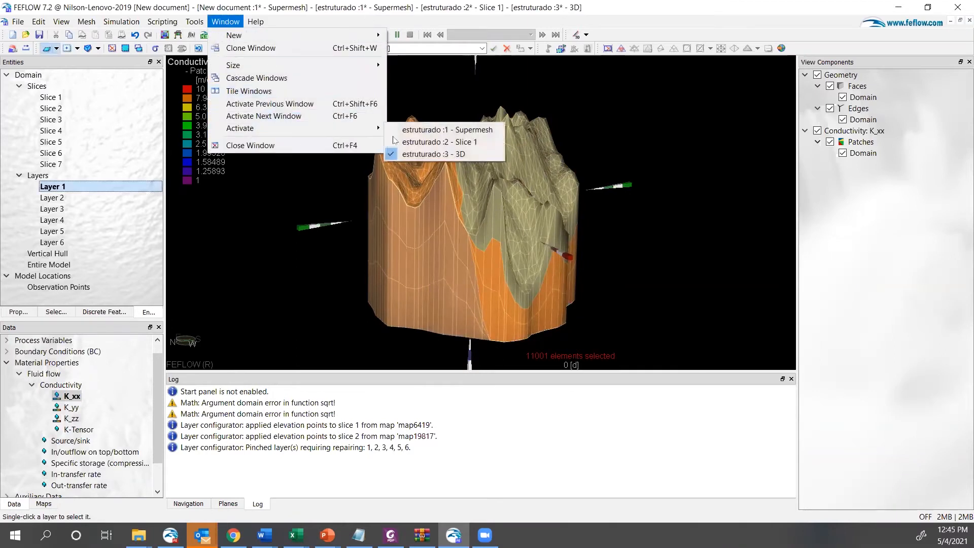
{"action": "left_click", "coordinate": [484, 142]}
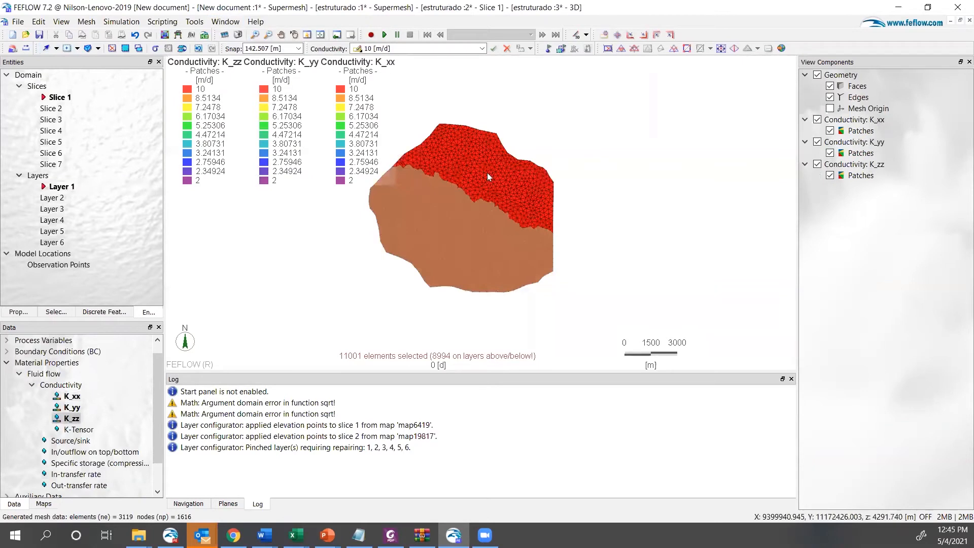
{"action": "double_click", "coordinate": [74, 109]}
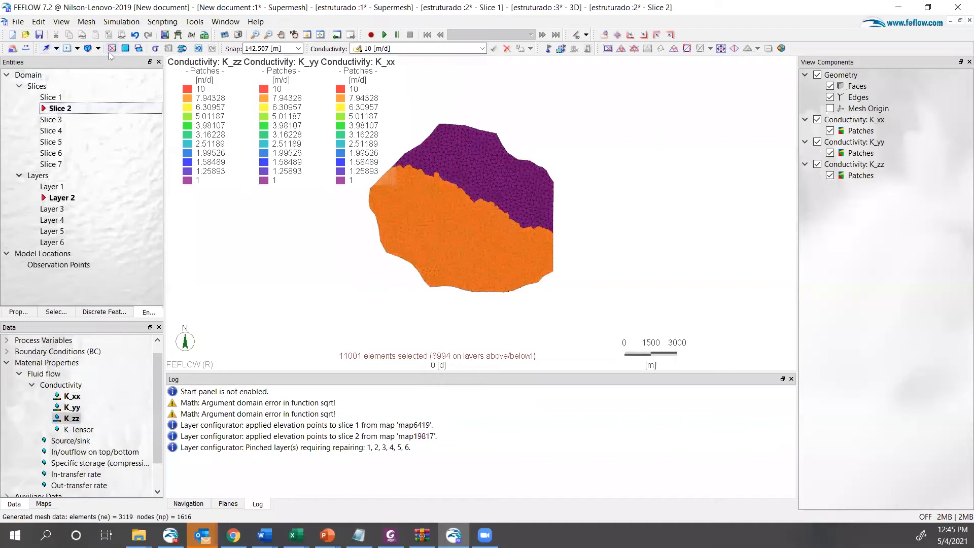
{"action": "left_click", "coordinate": [60, 91]}
{"action": "double_click", "coordinate": [51, 97]}
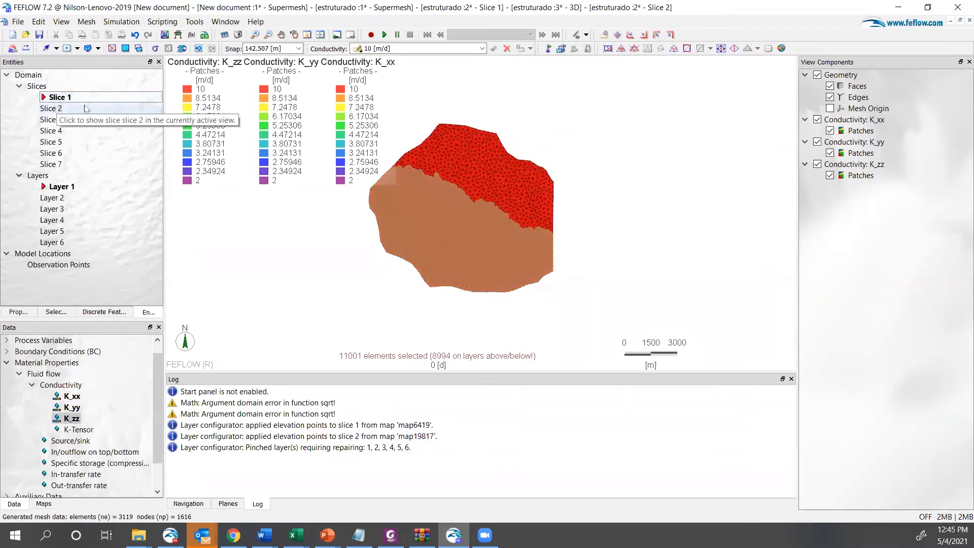
- Reapply the auxLayerThickness > 0.5 element selection and assign 2 m/d to K_xx, K_yy and K_zz, closing the expression editor
{"action": "left_click", "coordinate": [156, 49]}
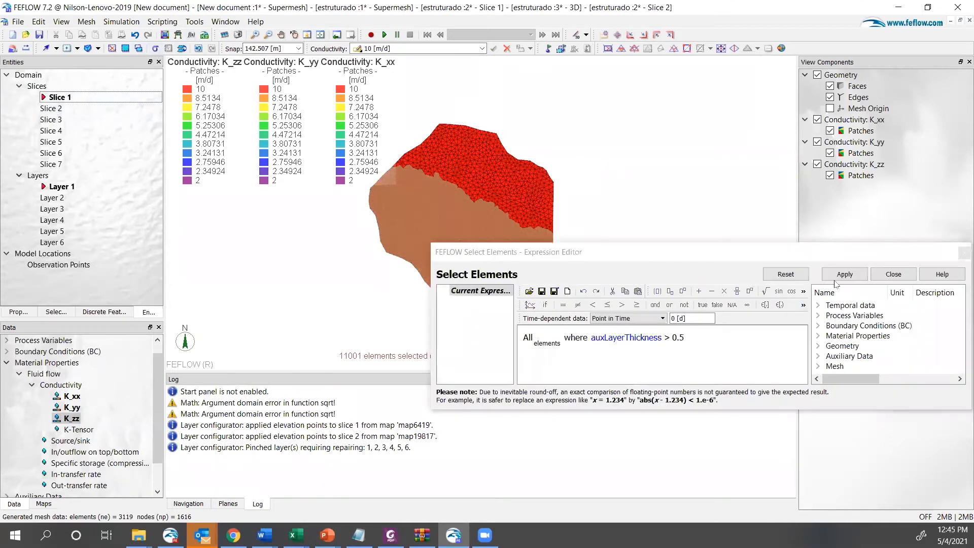
{"action": "left_click", "coordinate": [844, 274]}
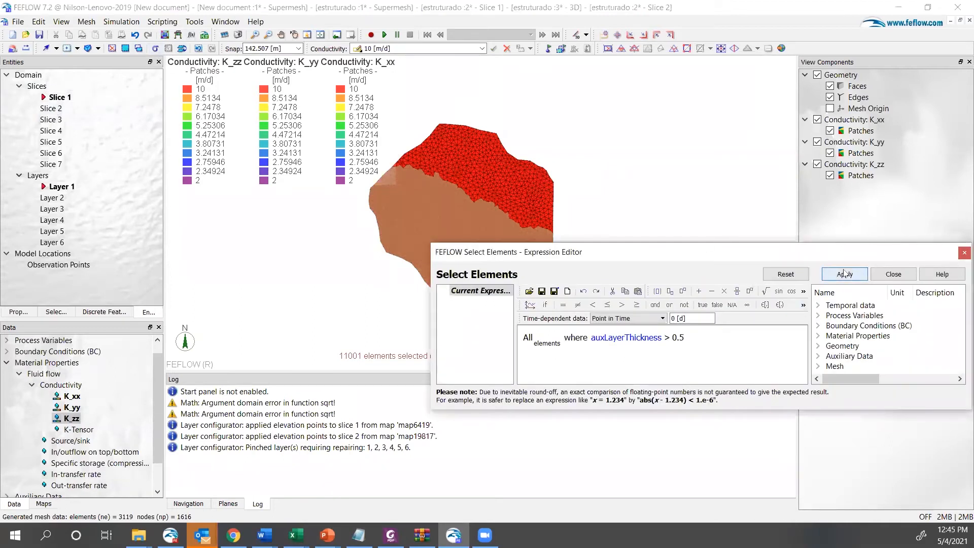
{"action": "left_click", "coordinate": [500, 180]}
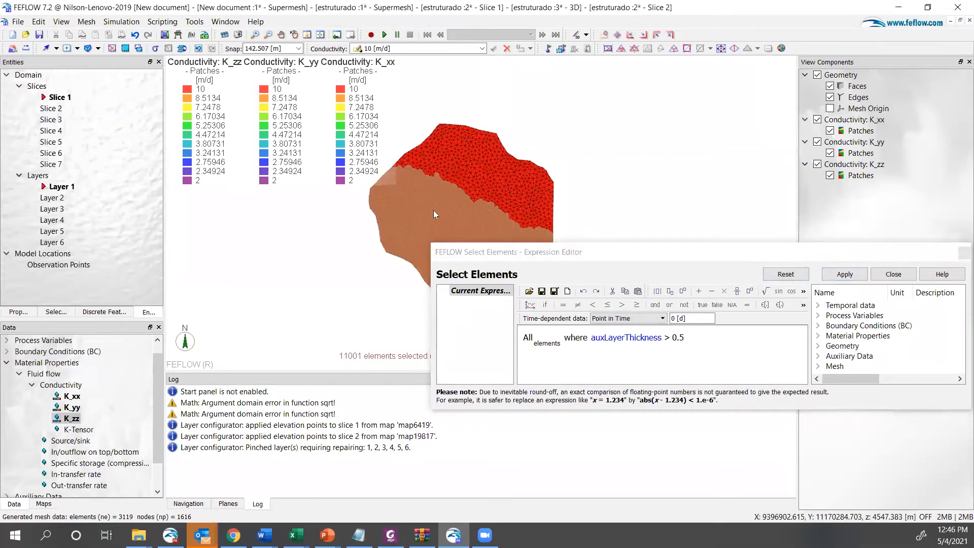
{"action": "left_click", "coordinate": [493, 48]}
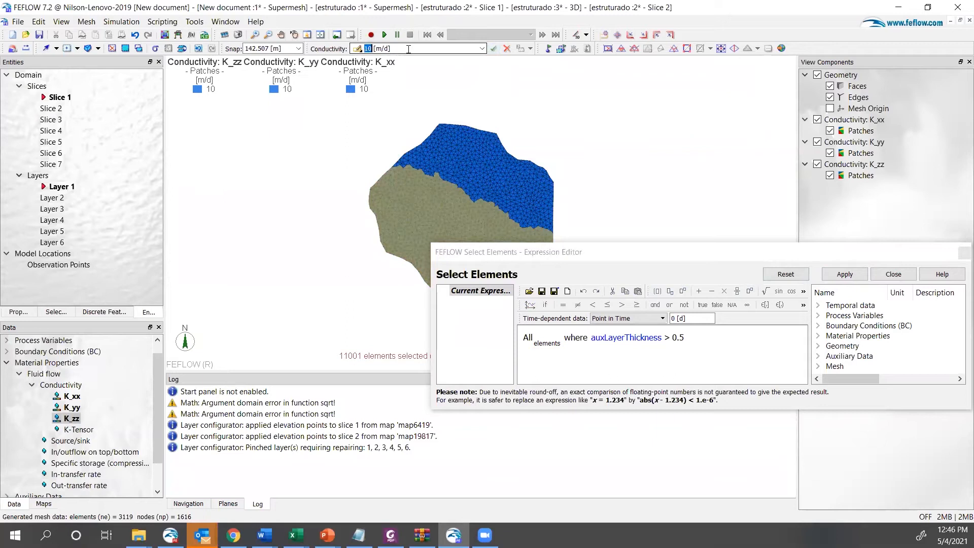
{"action": "left_click", "coordinate": [493, 50]}
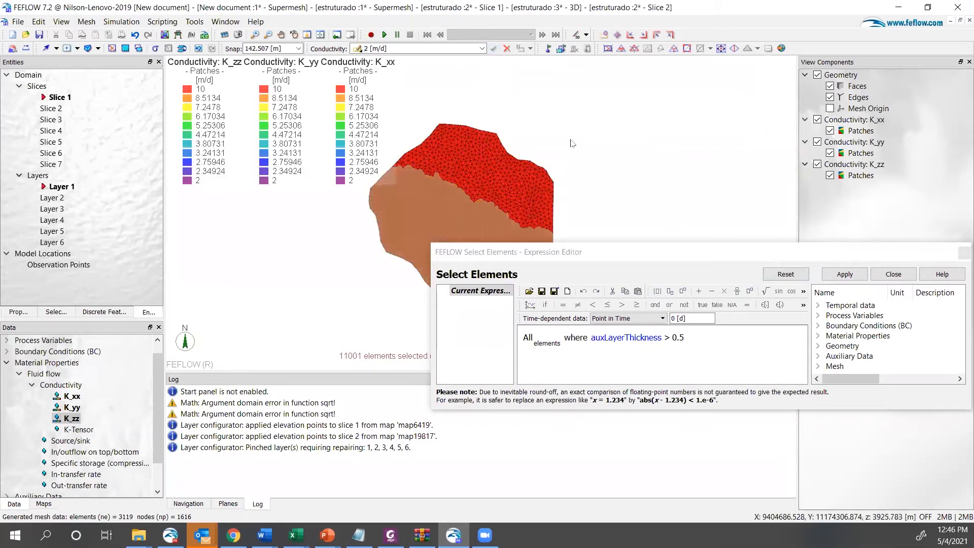
{"action": "left_click", "coordinate": [900, 272]}
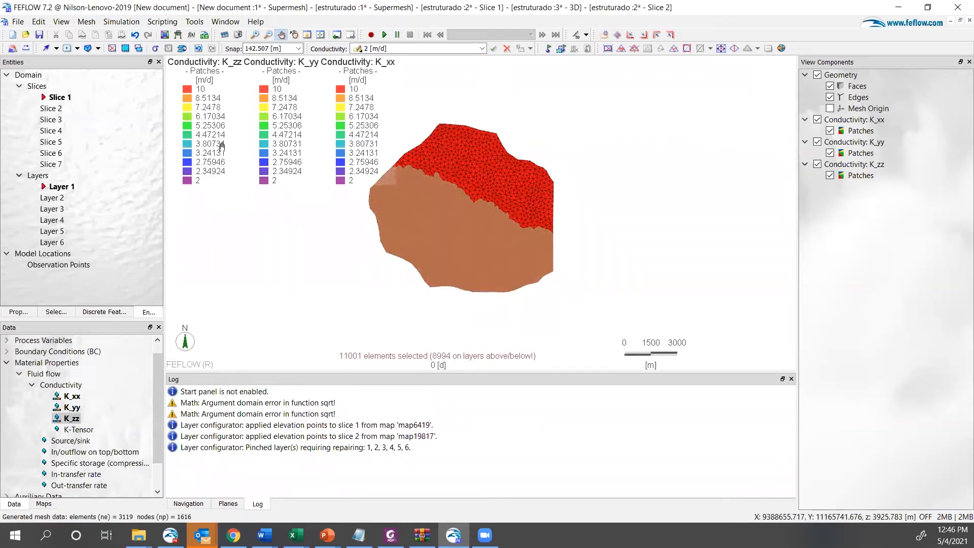
- Clear the element selection and review the conductivity distribution on the upper slices, ending on Slice 1
{"action": "left_click", "coordinate": [112, 48]}
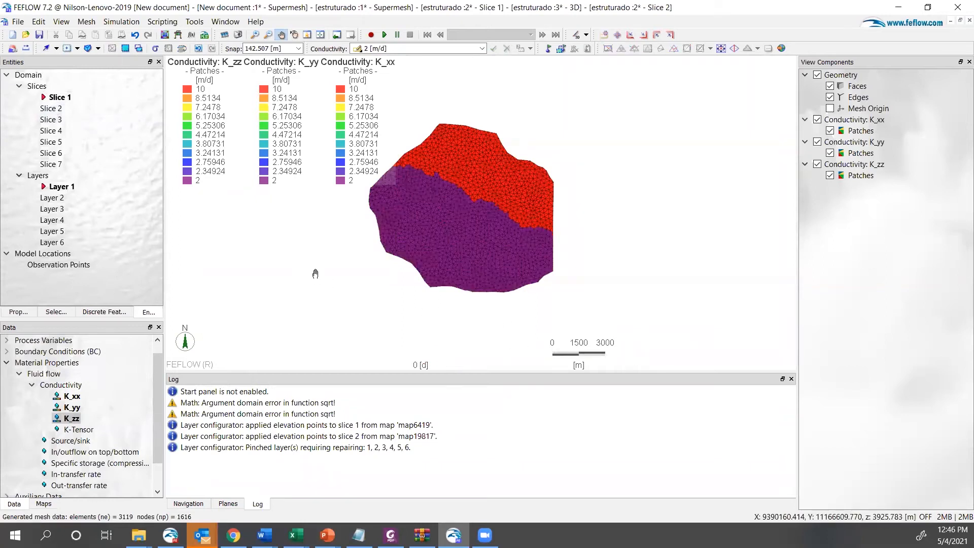
{"action": "left_click", "coordinate": [64, 110]}
{"action": "left_click", "coordinate": [50, 119]}
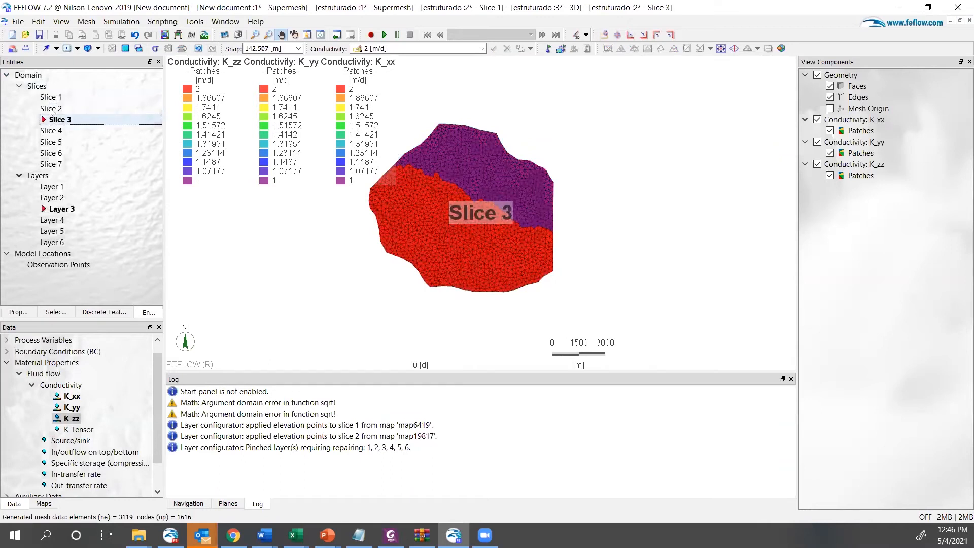
{"action": "left_click", "coordinate": [55, 97]}
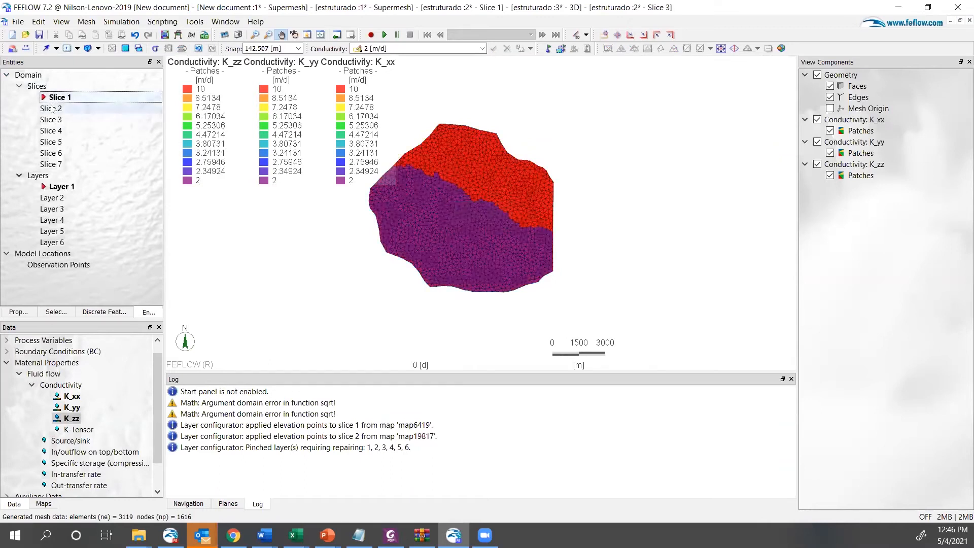
- Review the conductivity distribution on Slices 2, 3, 4 and 6, and return to Slice 1
{"action": "left_click", "coordinate": [52, 109]}
{"action": "left_click", "coordinate": [51, 120]}
{"action": "left_click", "coordinate": [51, 131]}
{"action": "left_click", "coordinate": [43, 154]}
{"action": "left_click", "coordinate": [53, 98]}
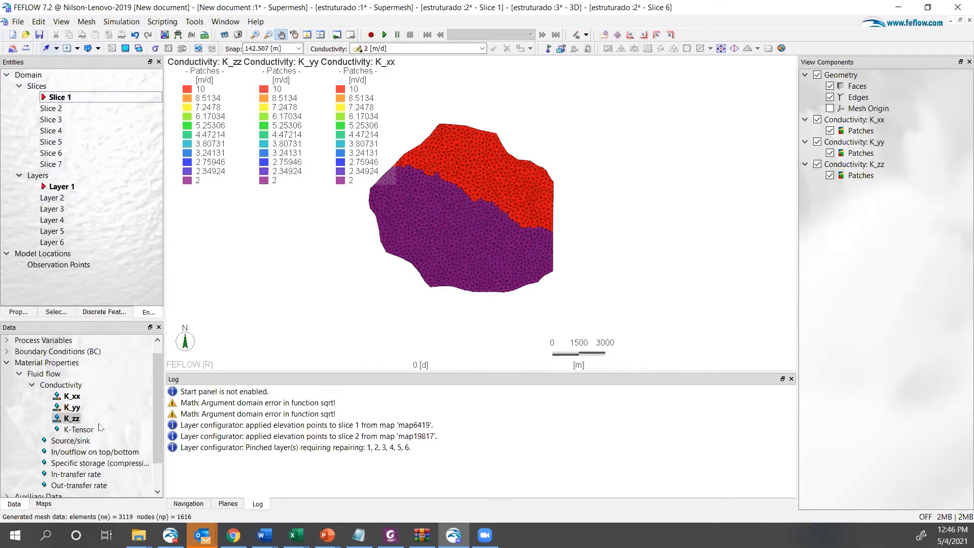
- Choose the Hydraulic-head BC, clear the node selection, and select the nodes along the model's northern border on Slice 1
{"action": "scroll", "coordinate": [76, 421], "scroll_direction": "up", "scroll_amount": 1}
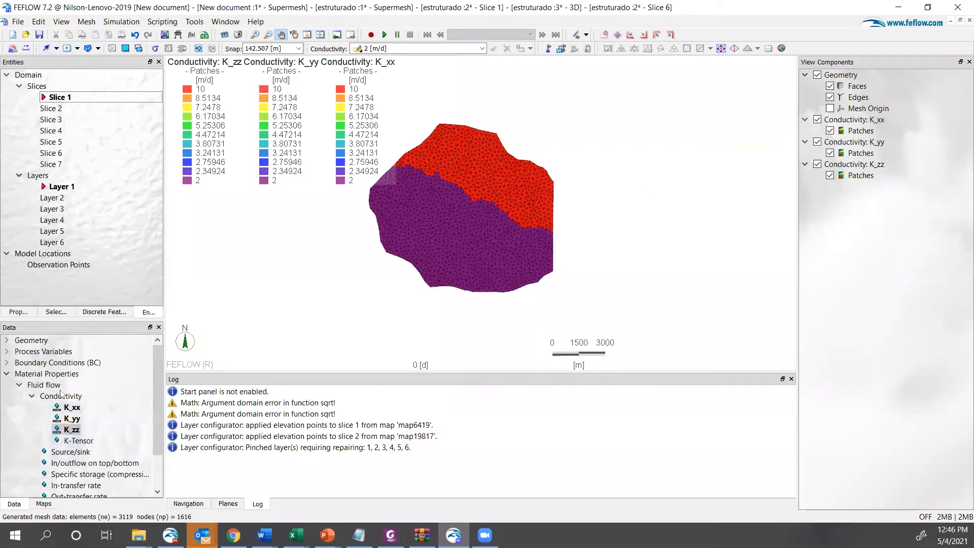
{"action": "left_click", "coordinate": [7, 362]}
{"action": "left_click", "coordinate": [106, 386]}
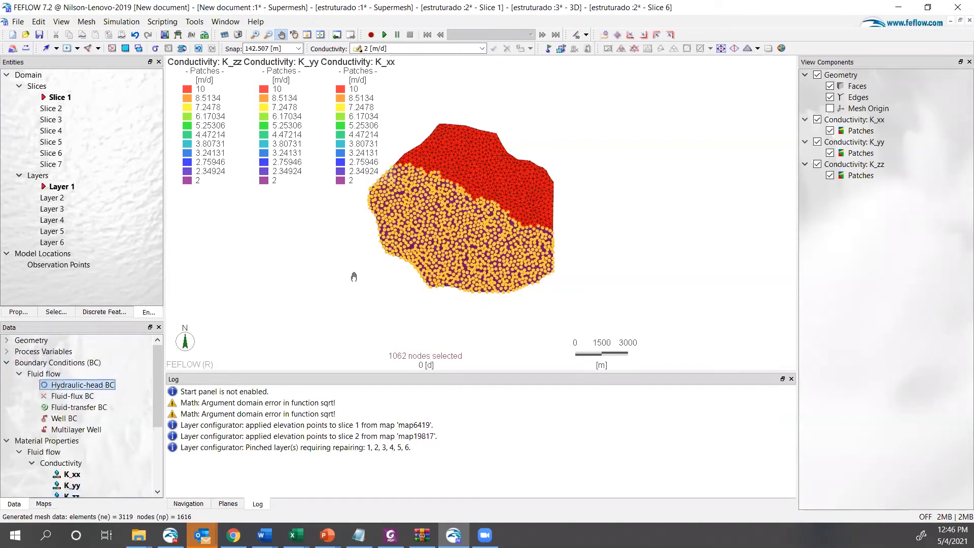
{"action": "left_click", "coordinate": [112, 49]}
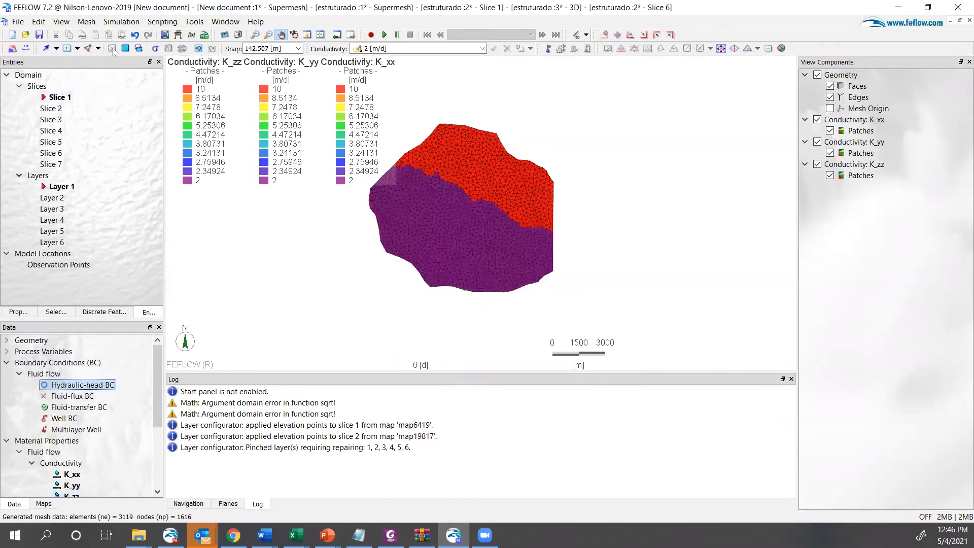
{"action": "left_click", "coordinate": [56, 49]}
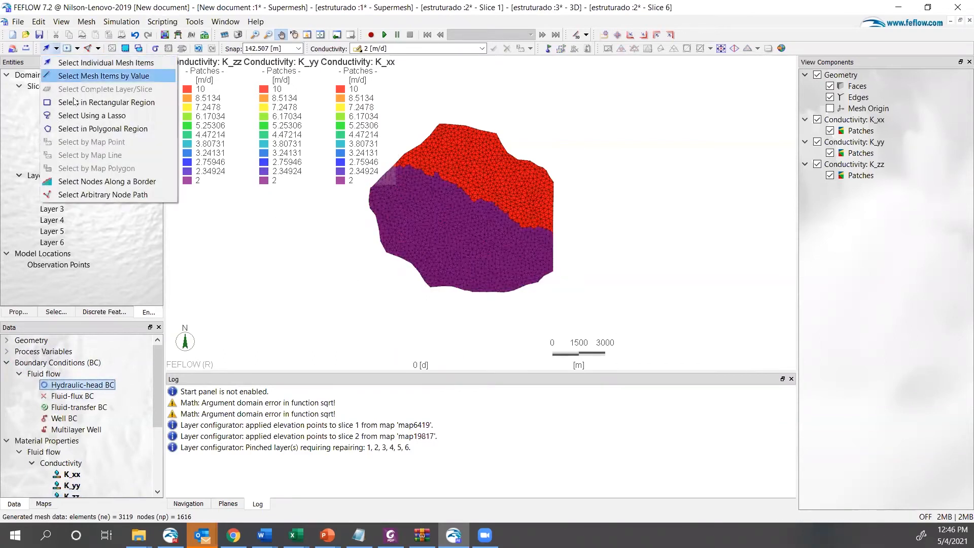
{"action": "left_click", "coordinate": [85, 181]}
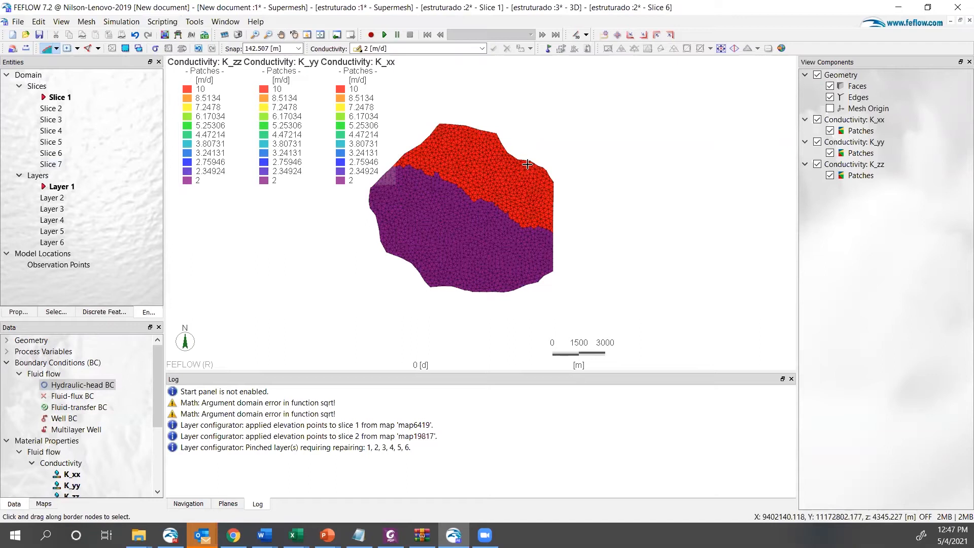
{"action": "left_click_drag", "start_coordinate": [441, 124], "coordinate": [531, 161]}
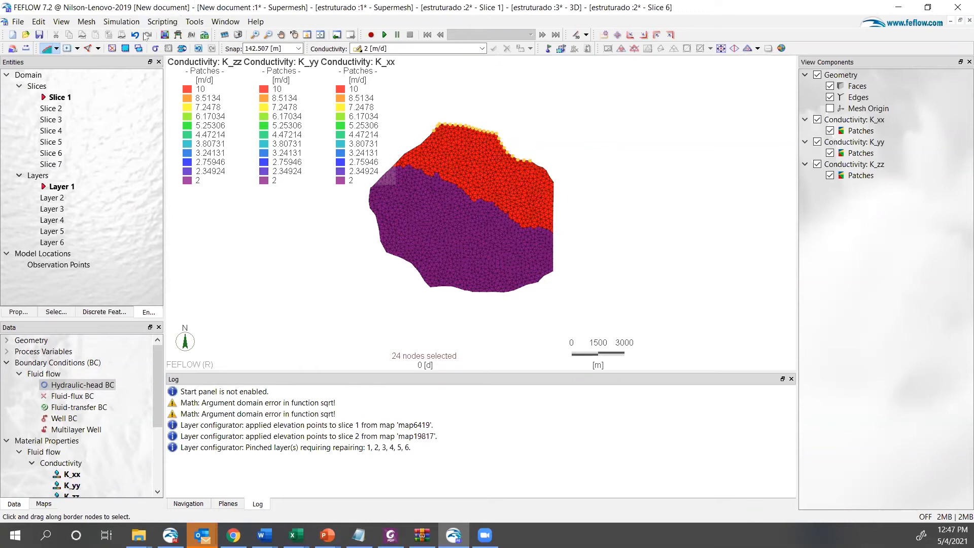
- Copy the northern border node selection to all seven slices and assign a hydraulic-head BC of 3500 m
{"action": "left_click", "coordinate": [182, 48]}
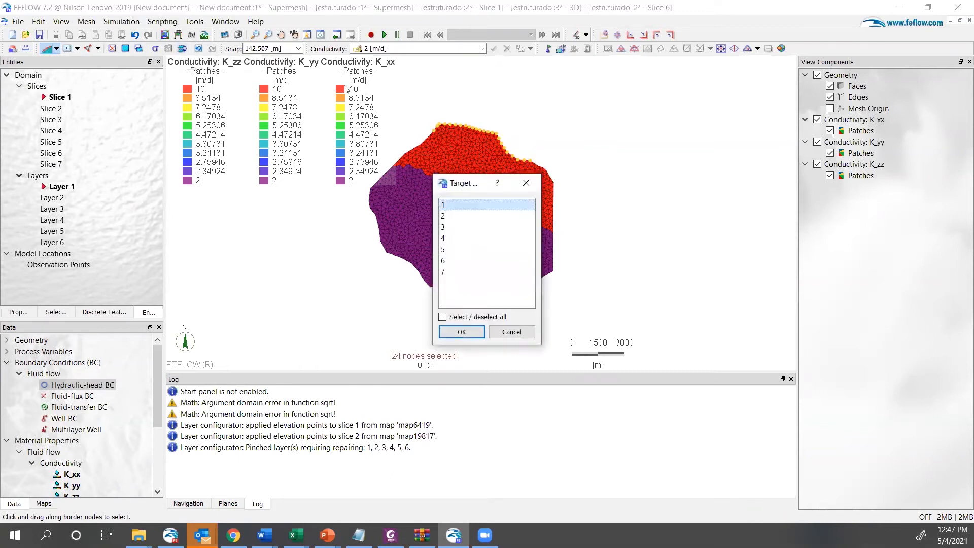
{"action": "left_click", "coordinate": [443, 317]}
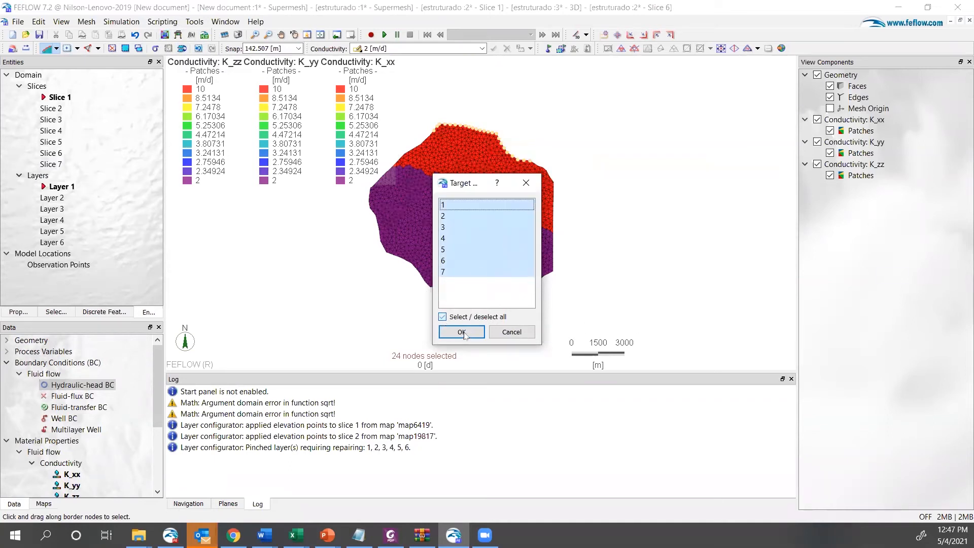
{"action": "left_click", "coordinate": [462, 332]}
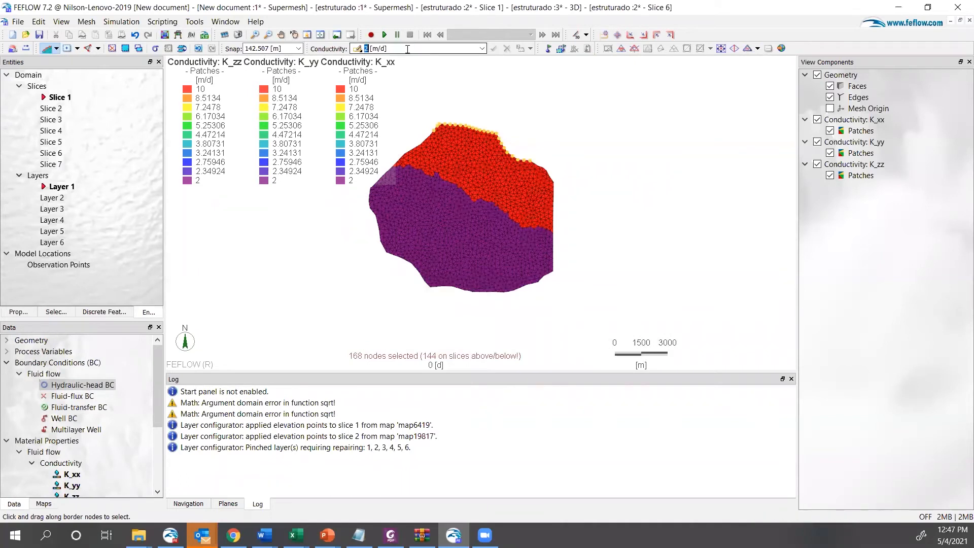
{"action": "double_click", "coordinate": [96, 385]}
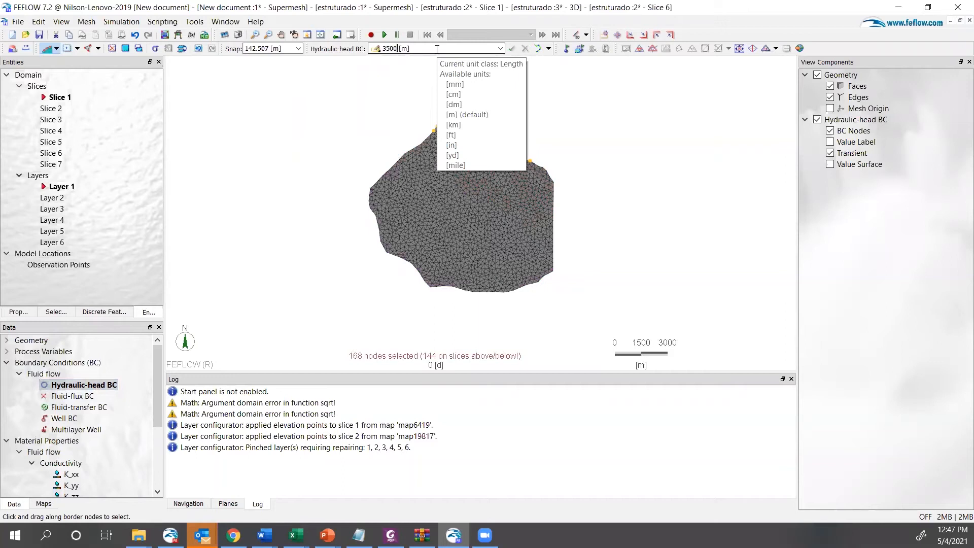
{"action": "left_click", "coordinate": [512, 48]}
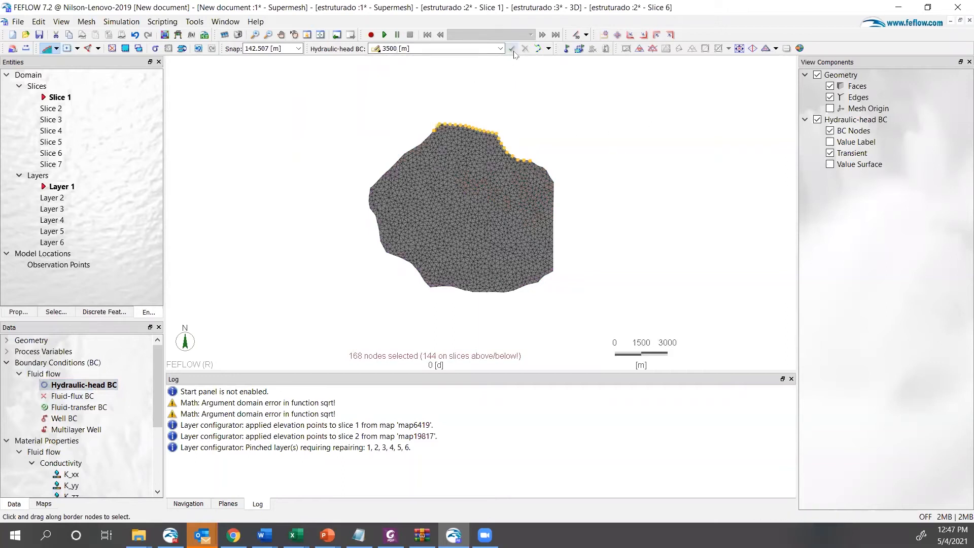
{"action": "left_click", "coordinate": [513, 51]}
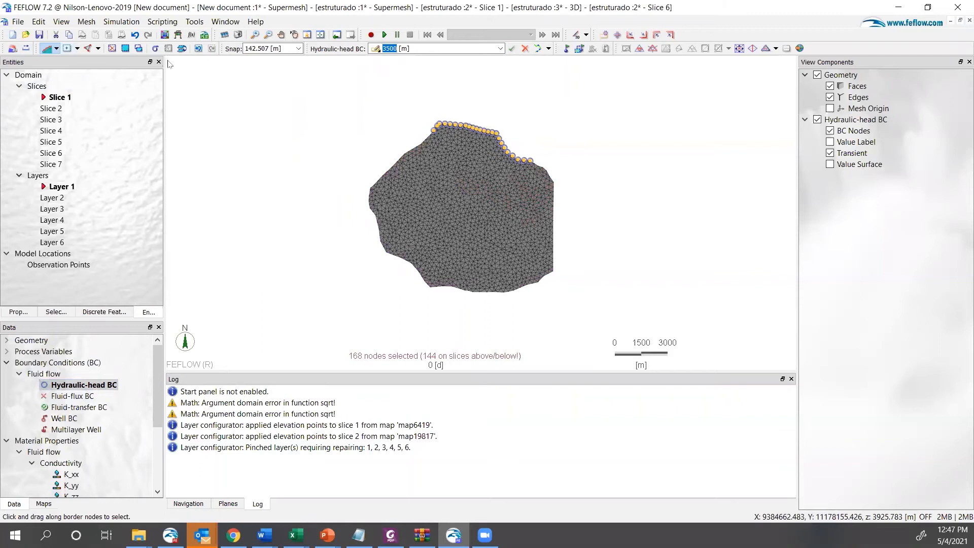
- Select only the nodes along the southern border on Slice 1 and assign them a hydraulic-head BC of 3400 m
{"action": "left_click", "coordinate": [77, 49]}
{"action": "left_click", "coordinate": [102, 103]}
{"action": "left_click_drag", "start_coordinate": [527, 285], "coordinate": [407, 262]}
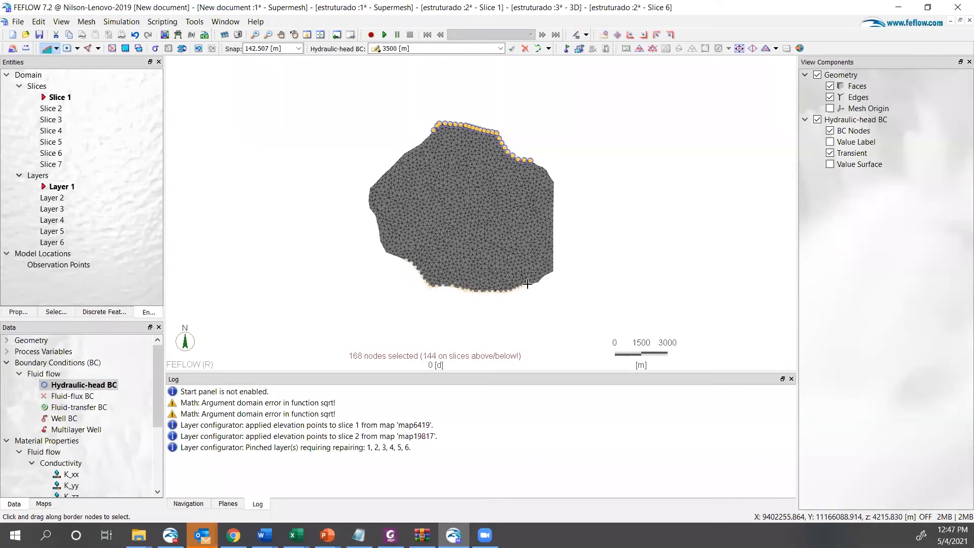
{"action": "left_click", "coordinate": [421, 43]}
{"action": "type", "text": "3400"}
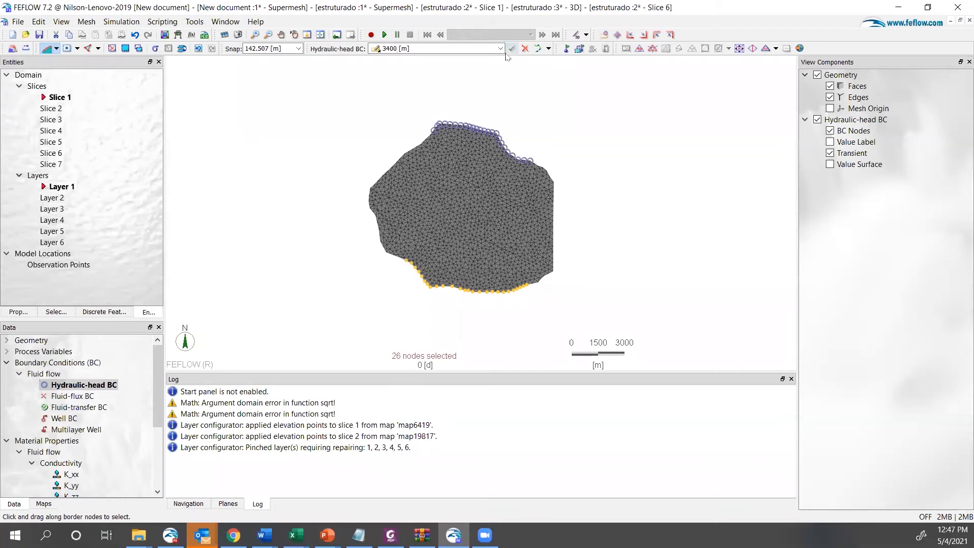
{"action": "left_click", "coordinate": [511, 48]}
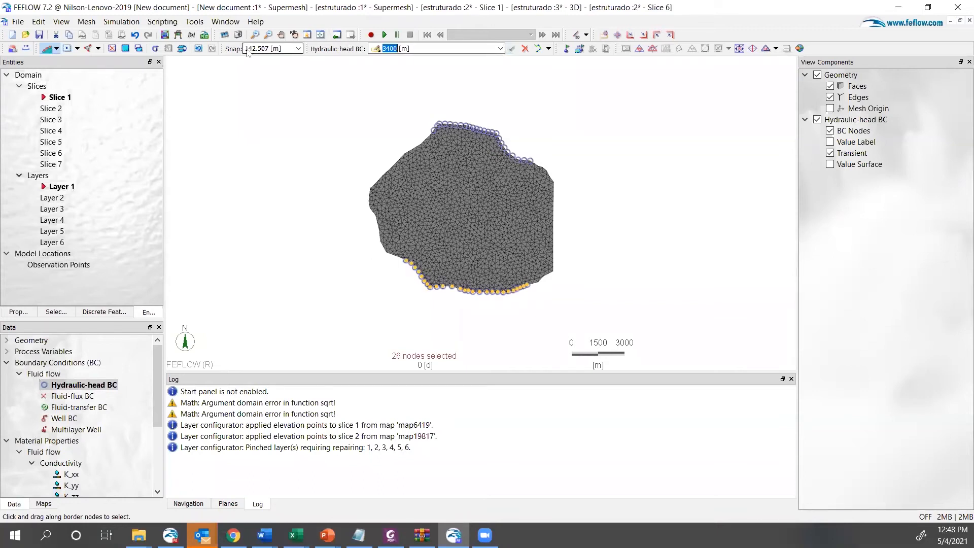
- Display the Hydraulic-head BC in the 3D view and examine the boundary nodes on both sides of the model
{"action": "left_click", "coordinate": [225, 21]}
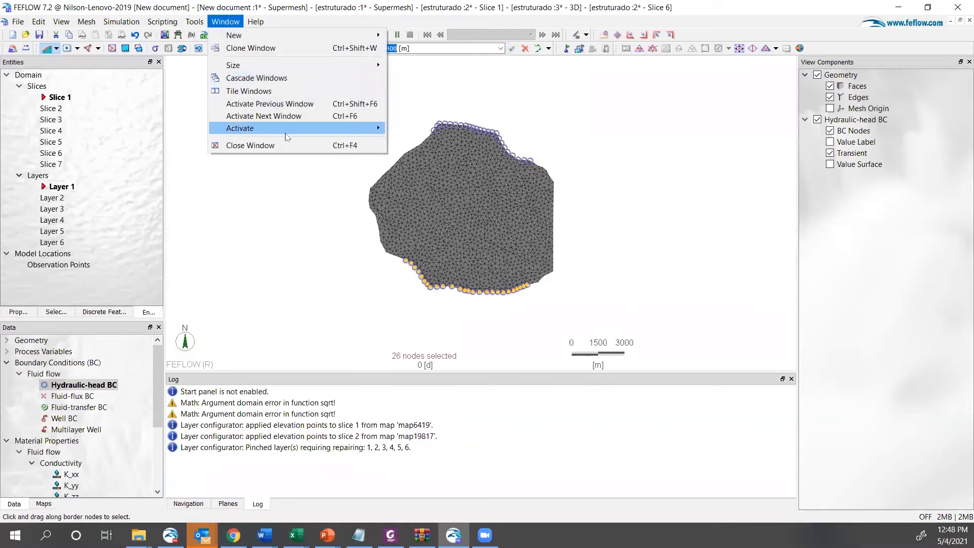
{"action": "mouse_move", "coordinate": [337, 131]}
{"action": "left_click", "coordinate": [452, 154]}
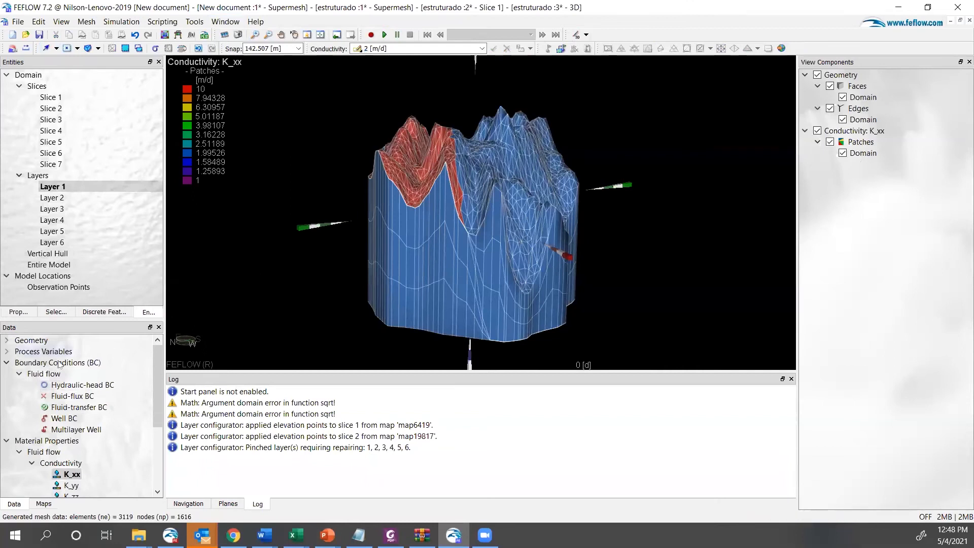
{"action": "double_click", "coordinate": [83, 386]}
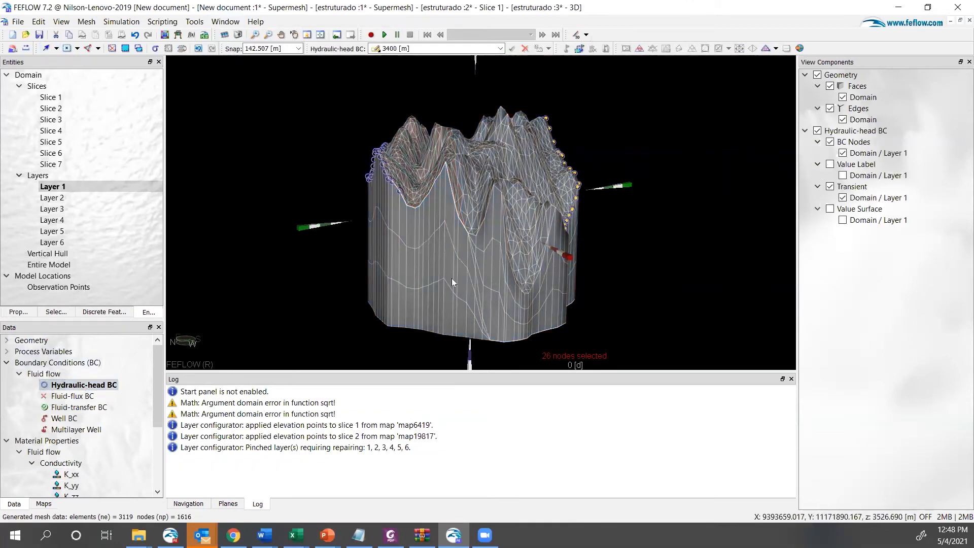
{"action": "key", "text": "Right"}
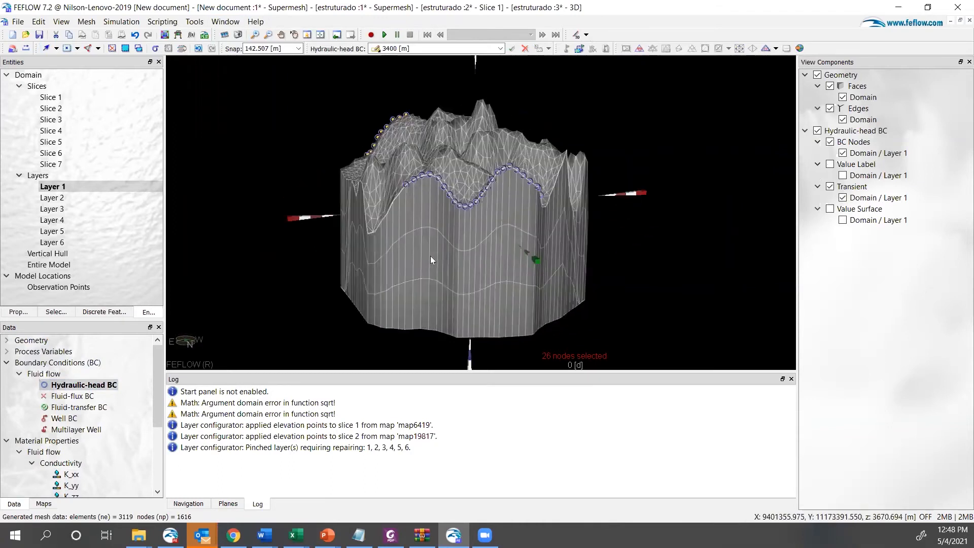
{"action": "key", "text": "Right"}
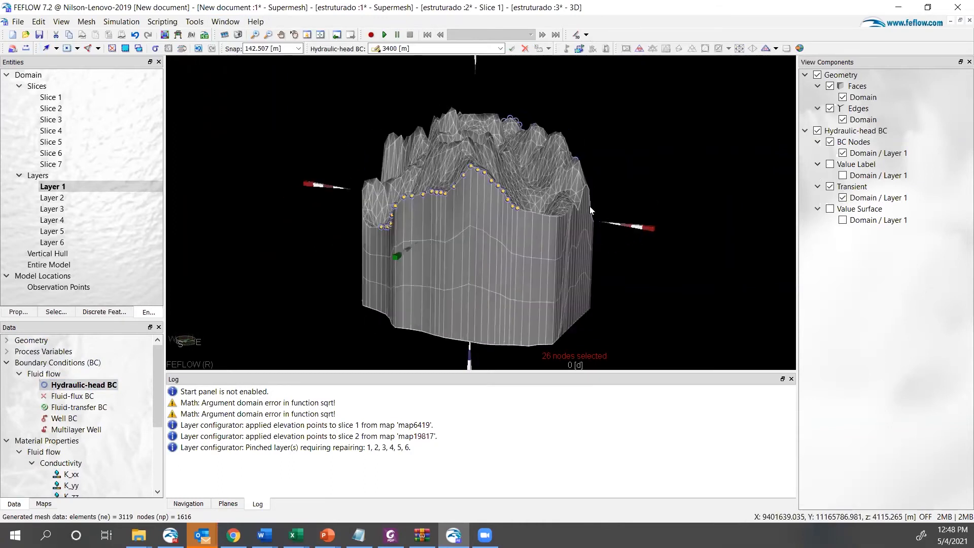
{"action": "key", "text": "Right"}
{"action": "key", "text": "Right"}
{"action": "key", "text": "Right"}
{"action": "key", "text": "Right"}
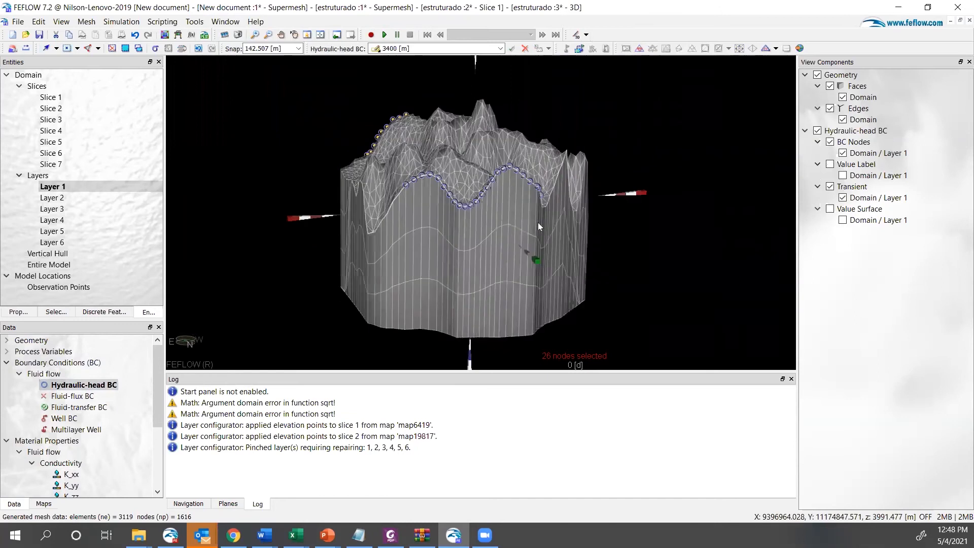
- Return to the slice view, copy the southern border node selection to all seven slices, and assign the 3400 m hydraulic head
{"action": "left_click", "coordinate": [234, 21]}
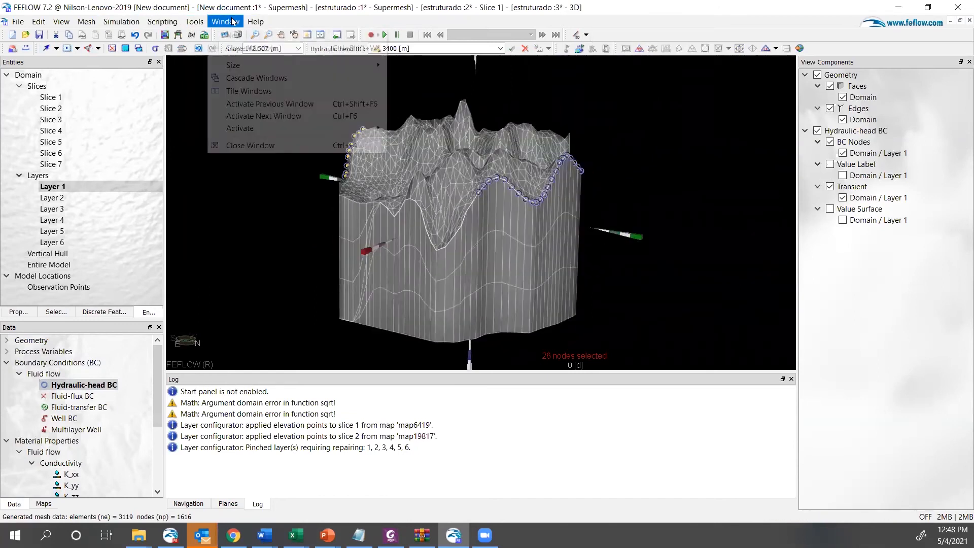
{"action": "mouse_move", "coordinate": [325, 128]}
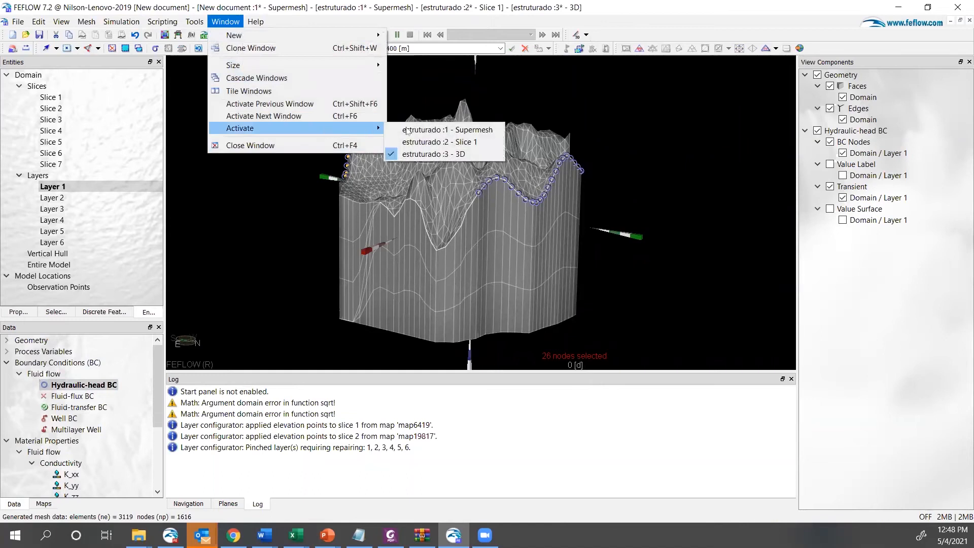
{"action": "left_click", "coordinate": [437, 142]}
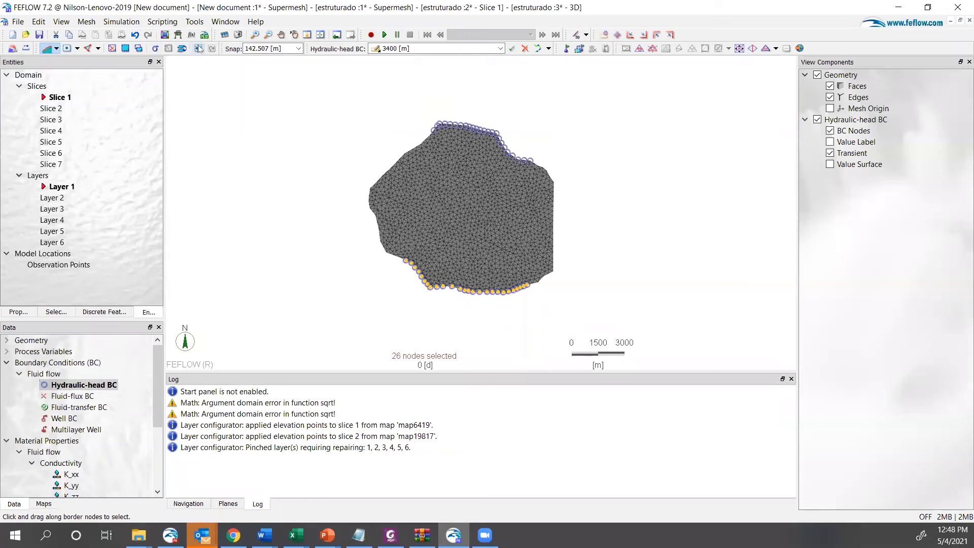
{"action": "left_click", "coordinate": [182, 48]}
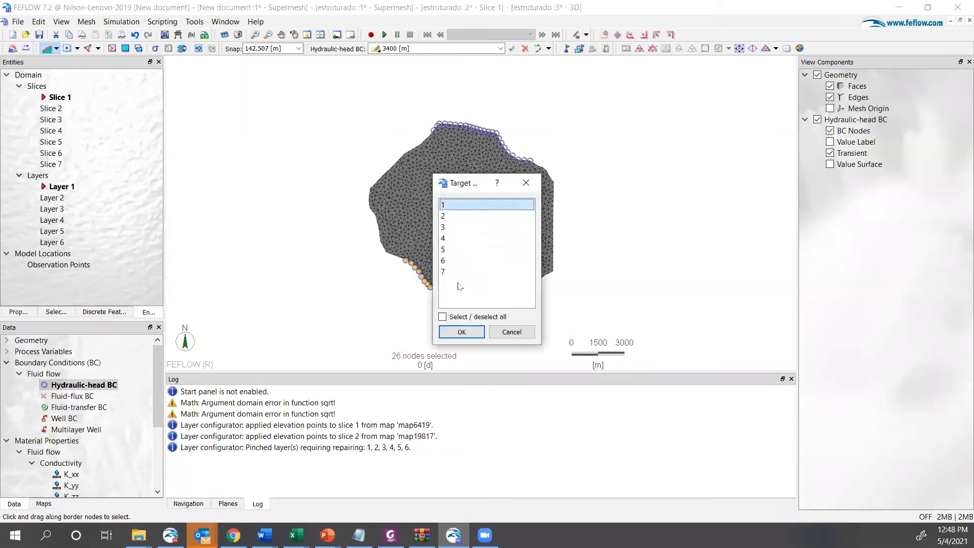
{"action": "left_click", "coordinate": [441, 317]}
{"action": "left_click", "coordinate": [466, 332]}
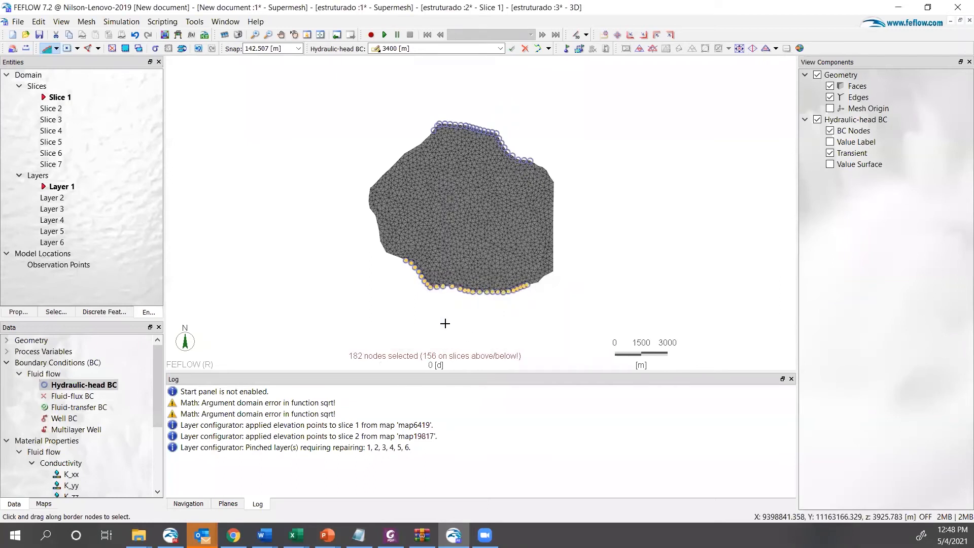
{"action": "double_click", "coordinate": [55, 109]}
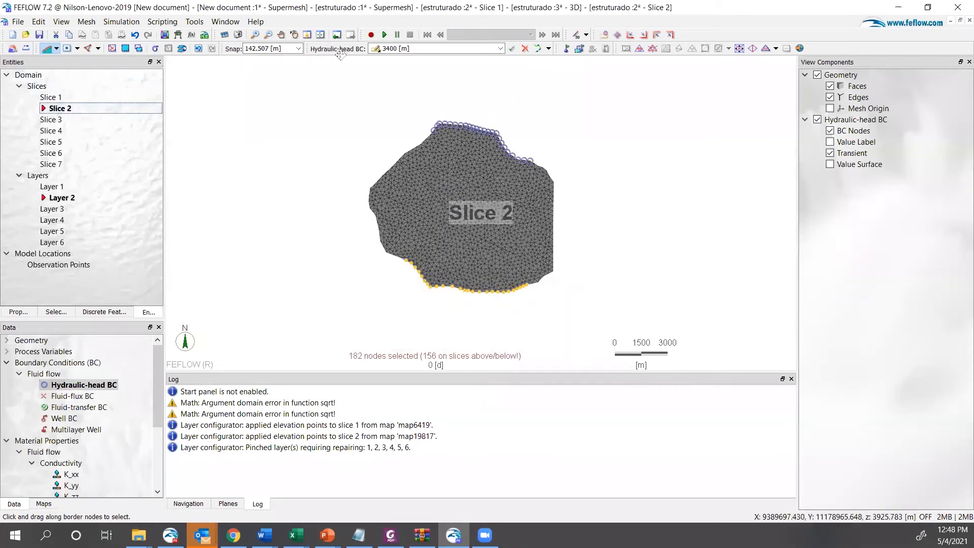
{"action": "left_click", "coordinate": [513, 49]}
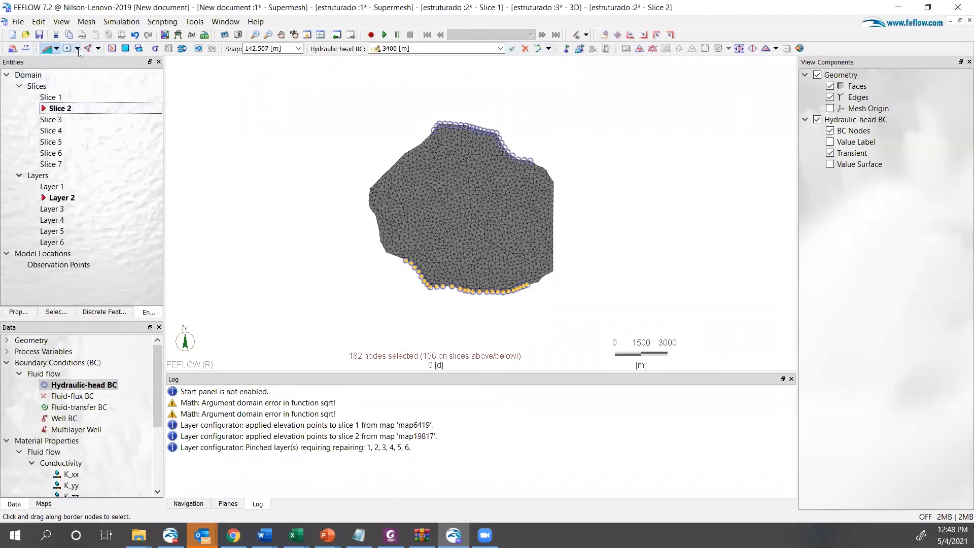
- Clear the node selection and select the nodes along the northern border on Slice 2
{"action": "left_click", "coordinate": [112, 48]}
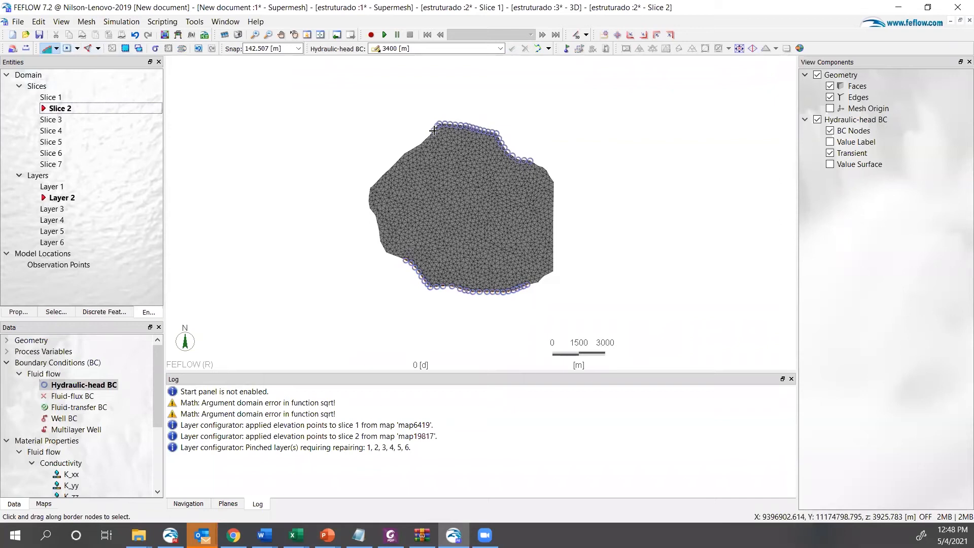
{"action": "left_click_drag", "start_coordinate": [433, 130], "coordinate": [490, 128]}
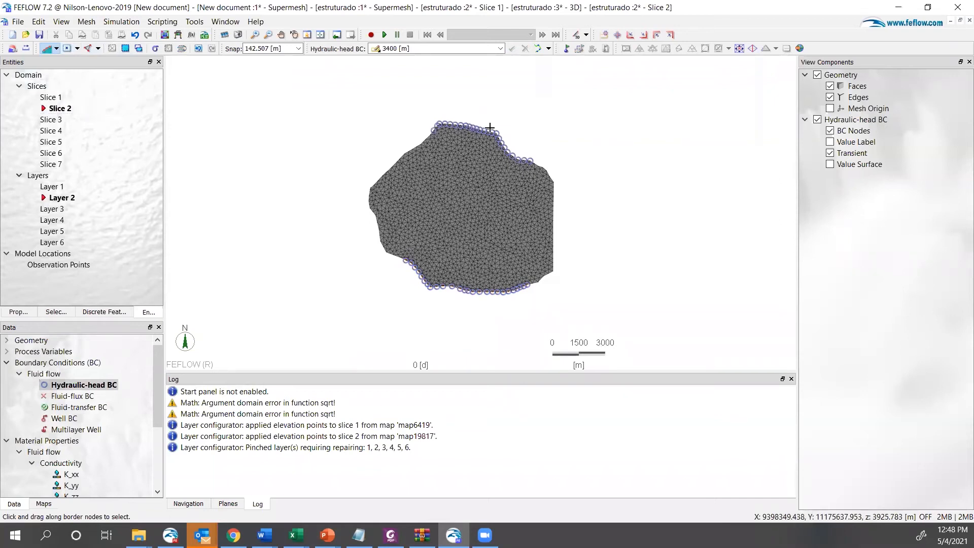
{"action": "left_click_drag", "start_coordinate": [529, 158], "coordinate": [527, 158]}
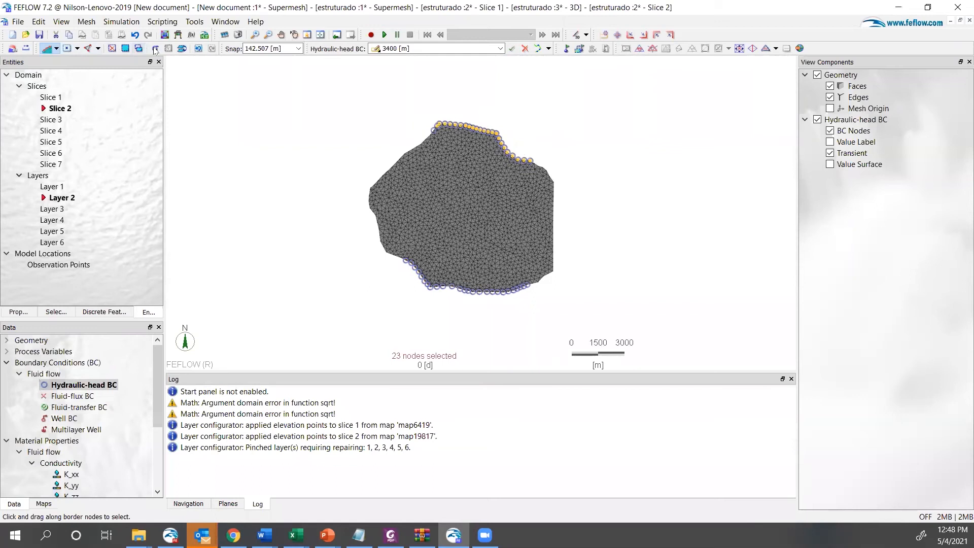
- Copy the northern border node selection to all seven slices and set the hydraulic-head BC value to 3500 m
{"action": "left_click", "coordinate": [183, 49]}
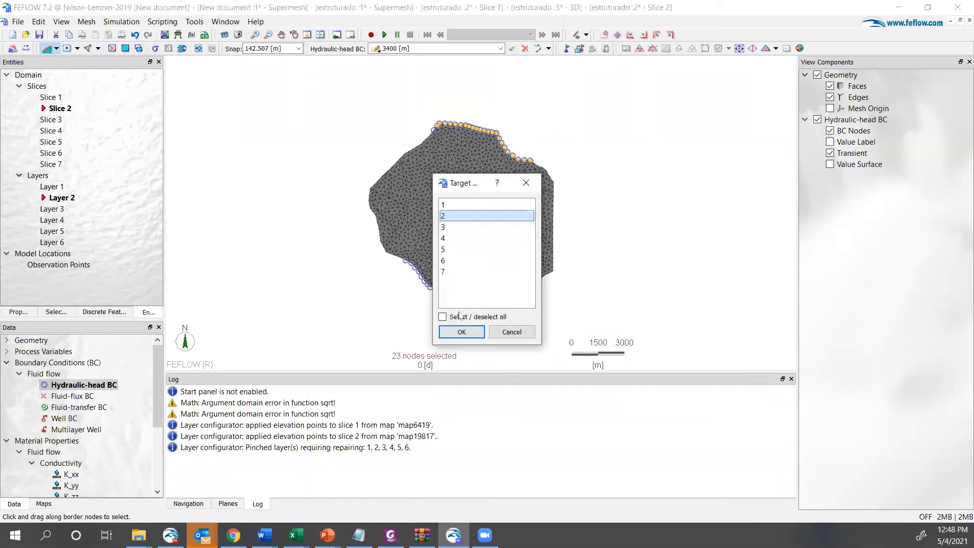
{"action": "left_click", "coordinate": [442, 317]}
{"action": "left_click", "coordinate": [461, 331]}
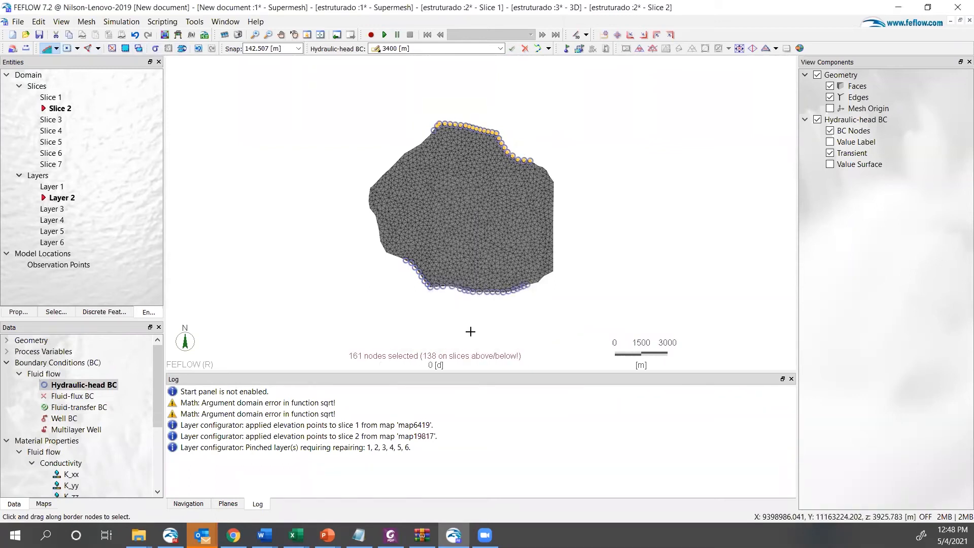
{"action": "left_click", "coordinate": [428, 49]}
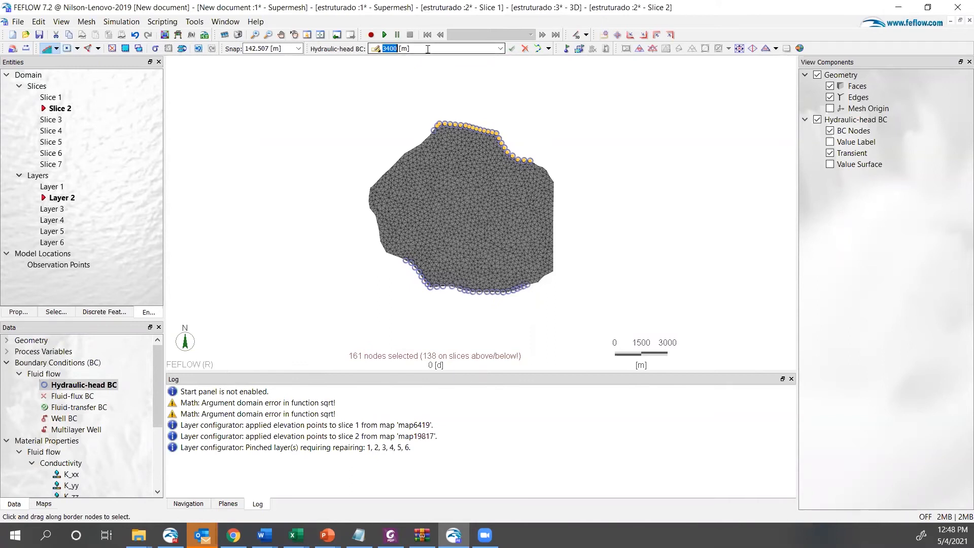
{"action": "type", "text": "3500"}
{"action": "key", "text": "Return"}
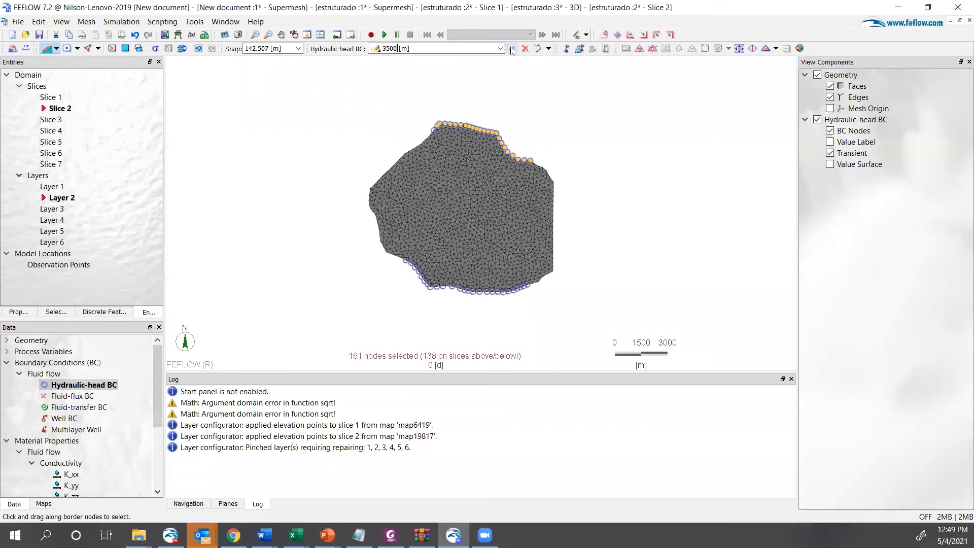
- Examine the selected northern border nodes in the 3D view and apply the 3500 m hydraulic head to them
{"action": "left_click", "coordinate": [234, 22]}
{"action": "mouse_move", "coordinate": [277, 127]}
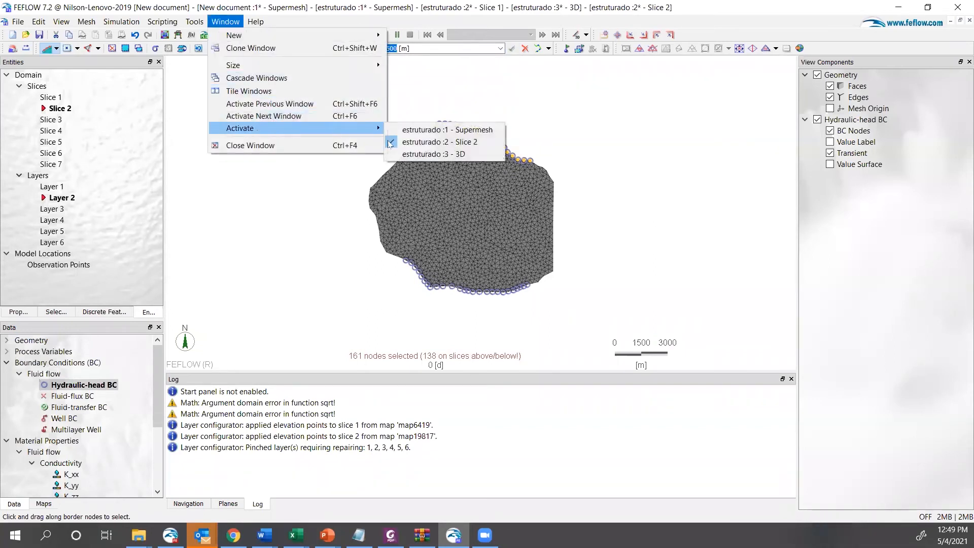
{"action": "left_click", "coordinate": [436, 152]}
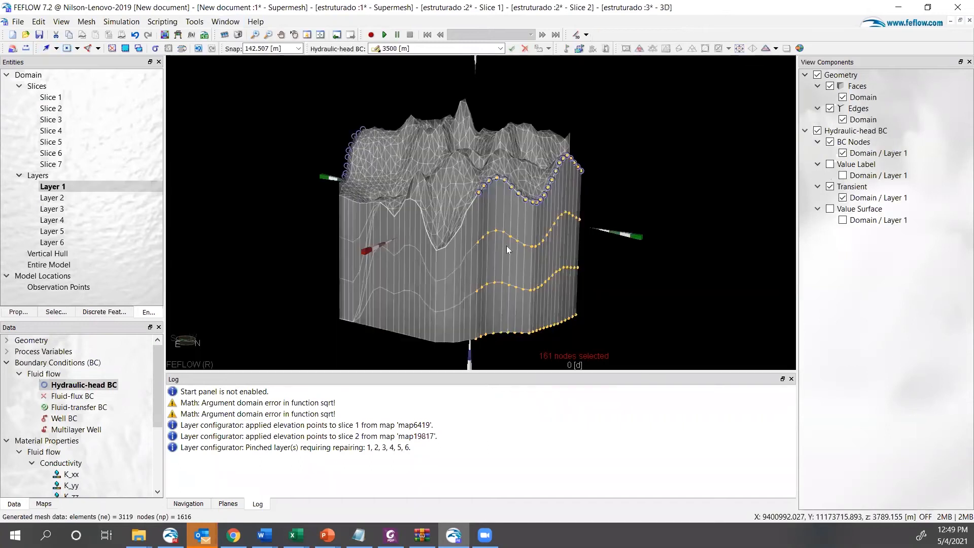
{"action": "scroll", "coordinate": [507, 245], "scroll_direction": "down", "scroll_amount": 10}
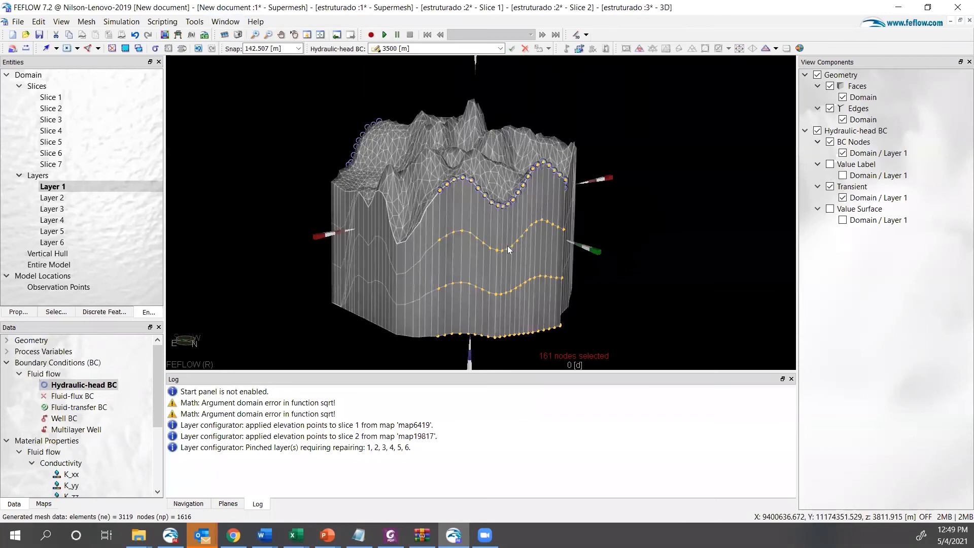
{"action": "scroll", "coordinate": [507, 245], "scroll_direction": "down", "scroll_amount": 5}
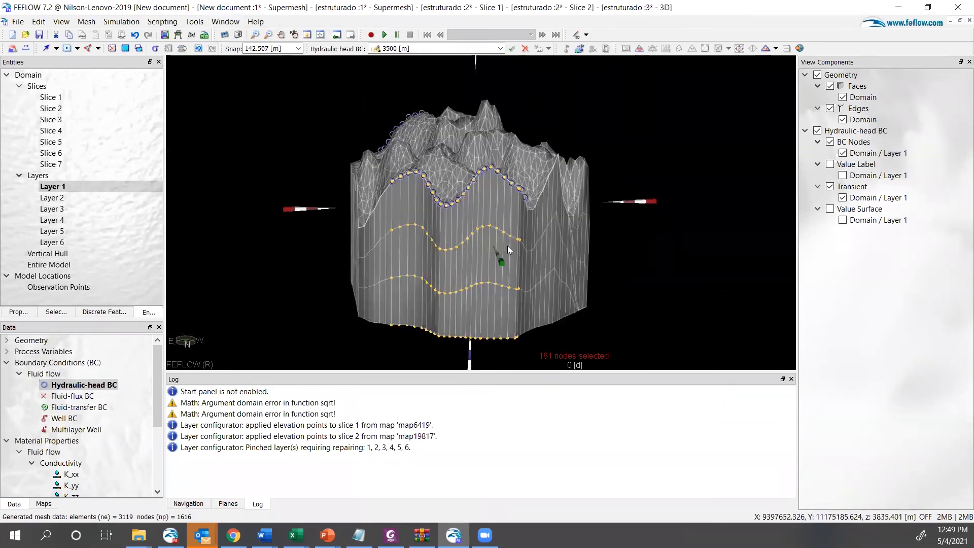
{"action": "scroll", "coordinate": [508, 245], "scroll_direction": "down", "scroll_amount": 4}
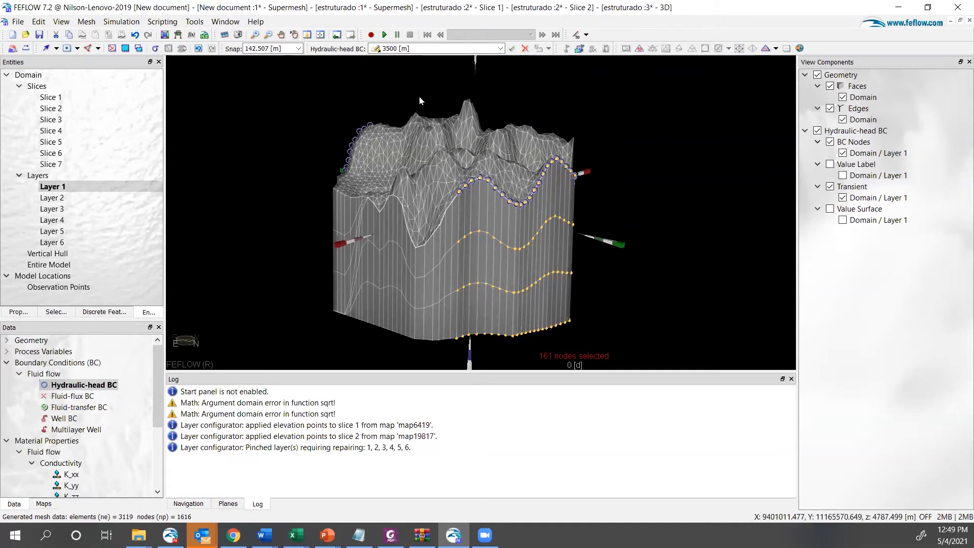
{"action": "left_click", "coordinate": [511, 49]}
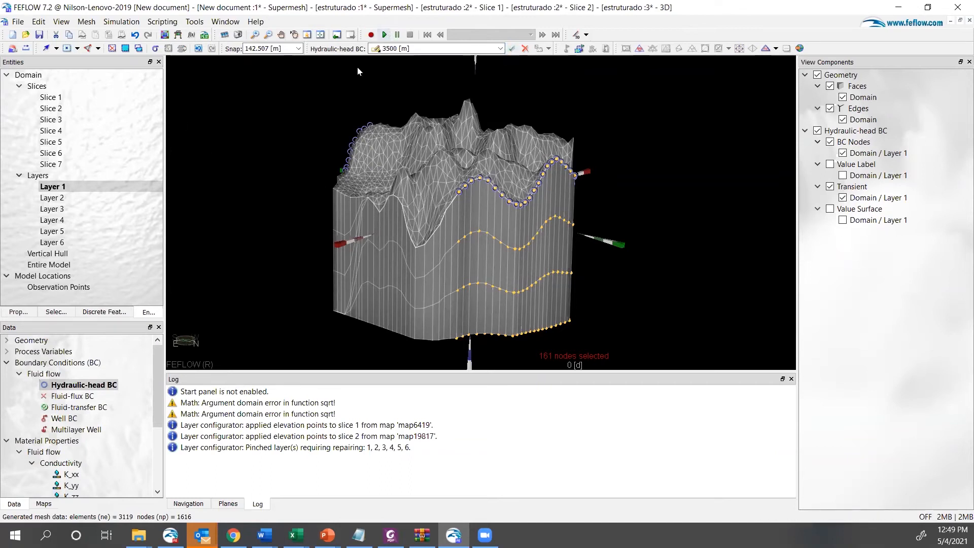
- Return to the slice view, activate Slice 1 and display the In/outflow on top/bottom parameter
{"action": "scroll", "coordinate": [96, 431], "scroll_direction": "down", "scroll_amount": 1}
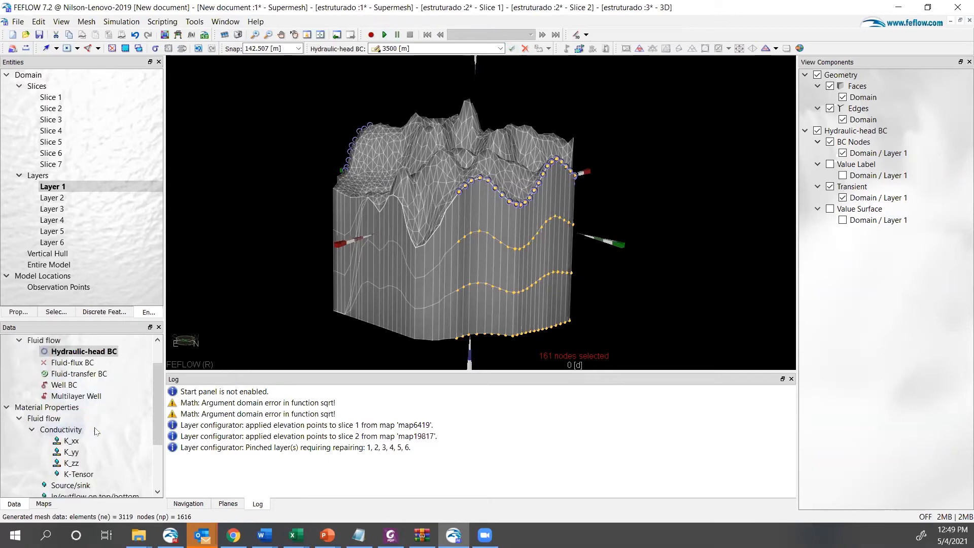
{"action": "scroll", "coordinate": [95, 431], "scroll_direction": "down", "scroll_amount": 2}
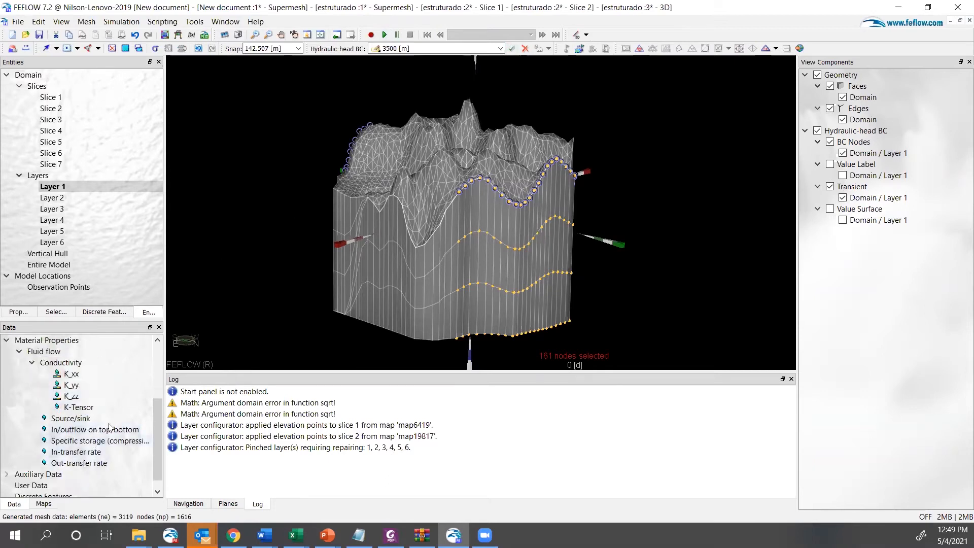
{"action": "left_click", "coordinate": [219, 25]}
{"action": "mouse_move", "coordinate": [330, 128]}
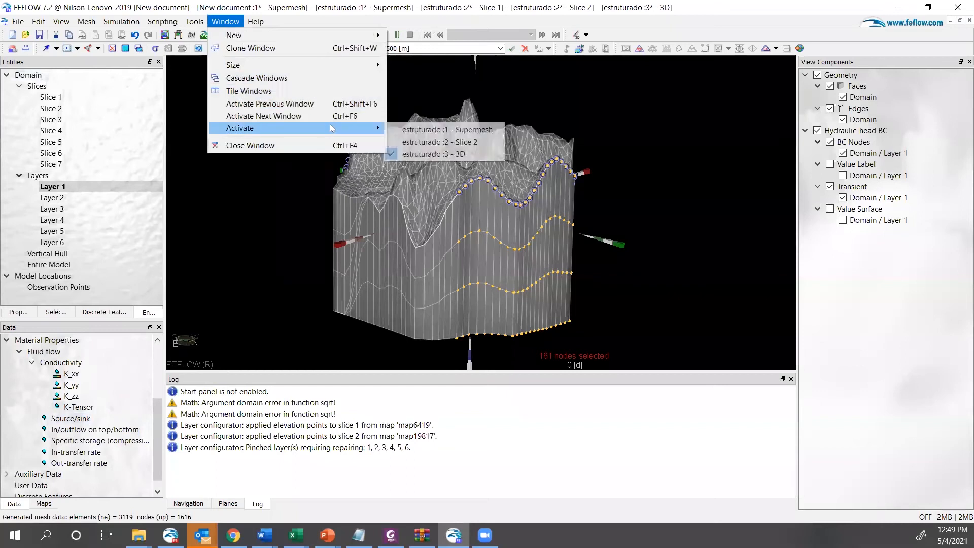
{"action": "left_click", "coordinate": [474, 143]}
{"action": "left_click", "coordinate": [68, 97]}
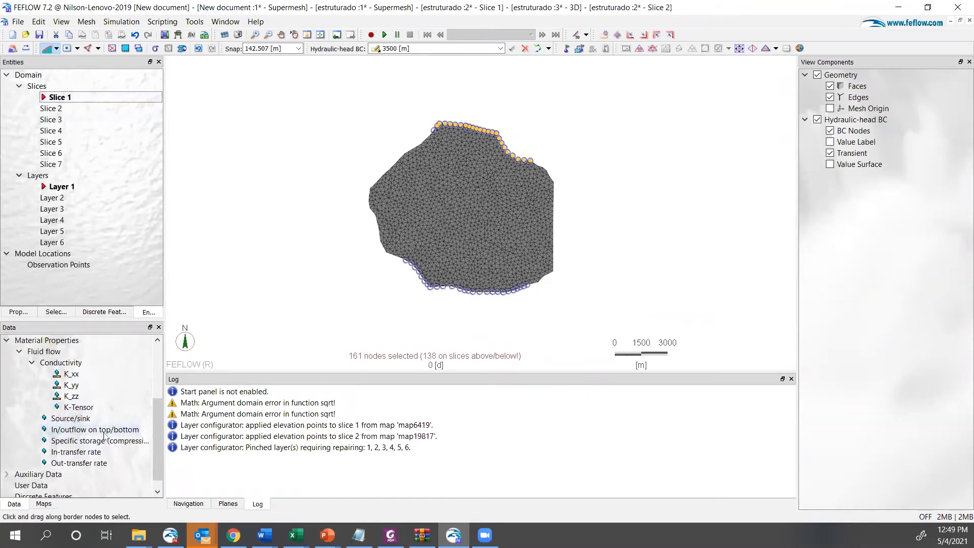
{"action": "double_click", "coordinate": [104, 432]}
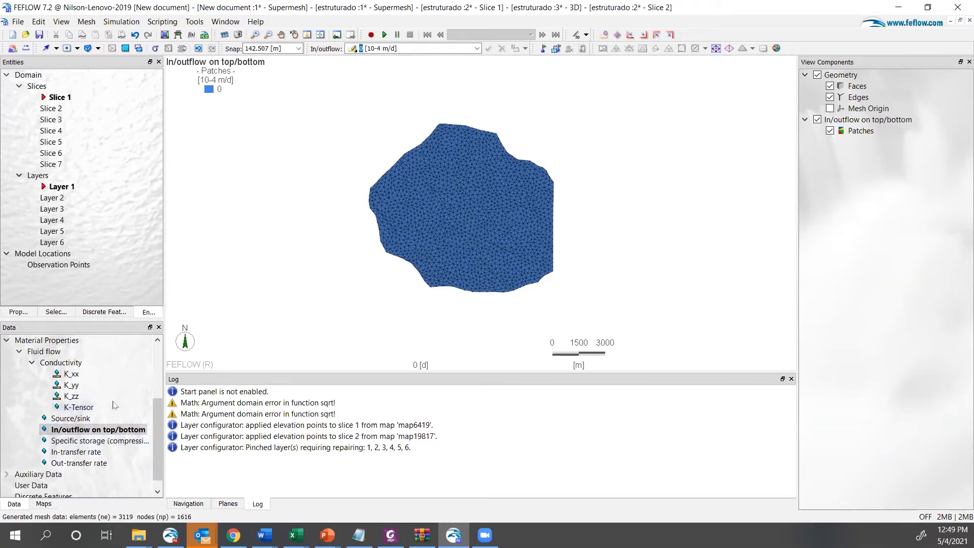
- Set the In/outflow on top/bottom units to mm/a and assign 180 mm/a to all elements of the top layer
{"action": "right_click", "coordinate": [117, 432]}
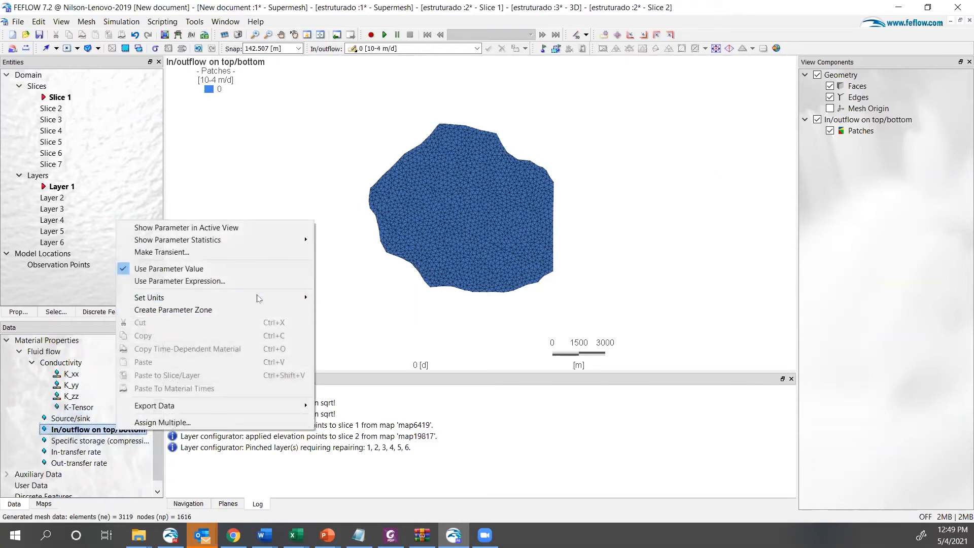
{"action": "mouse_move", "coordinate": [258, 298]}
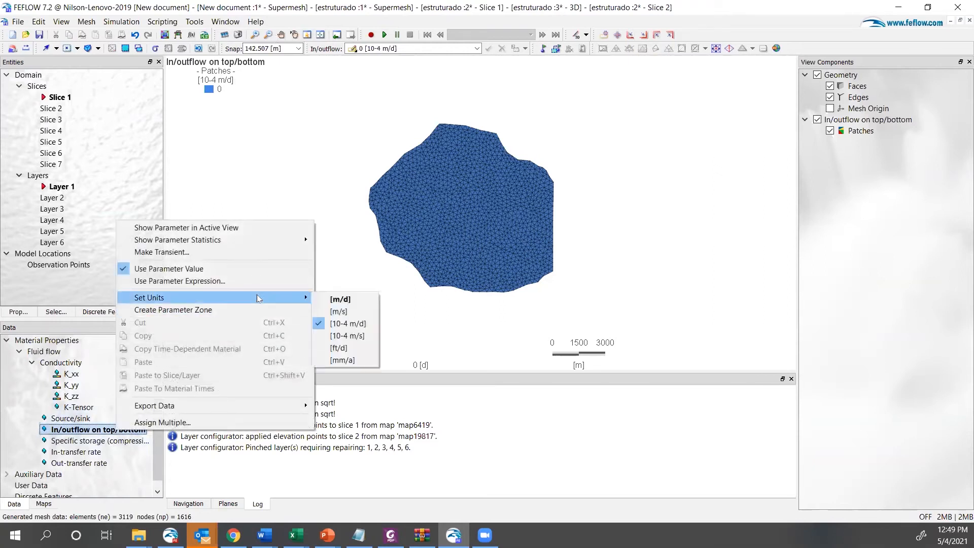
{"action": "left_click", "coordinate": [362, 360]}
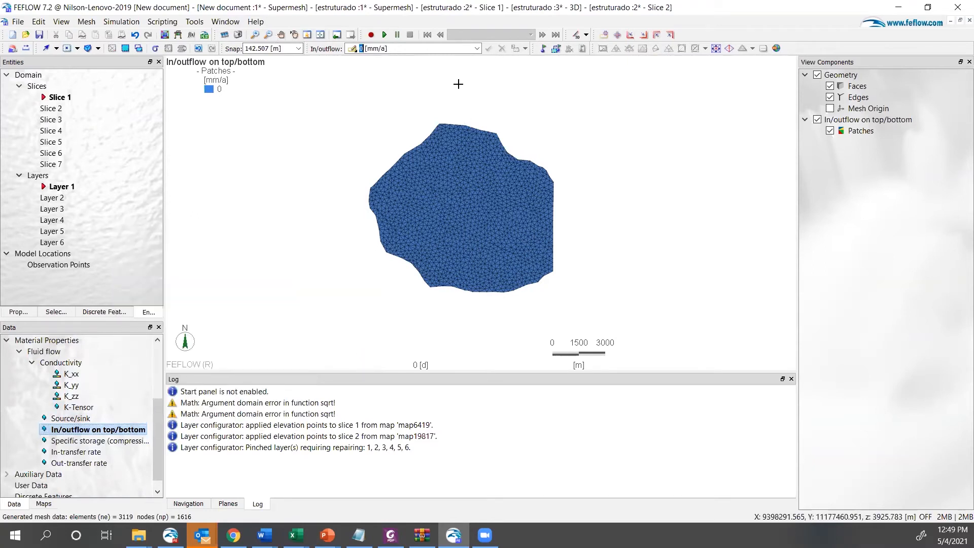
{"action": "type", "text": "180"}
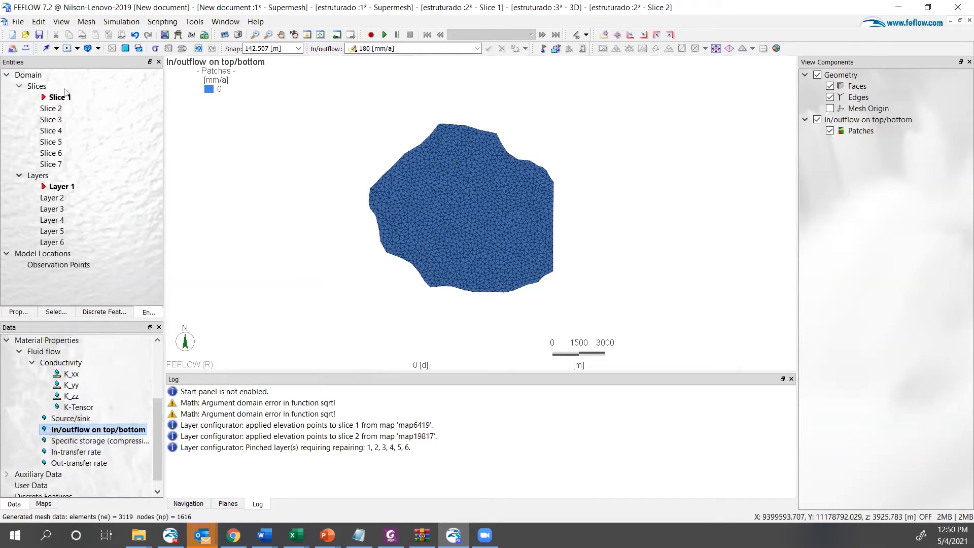
{"action": "left_click", "coordinate": [125, 48]}
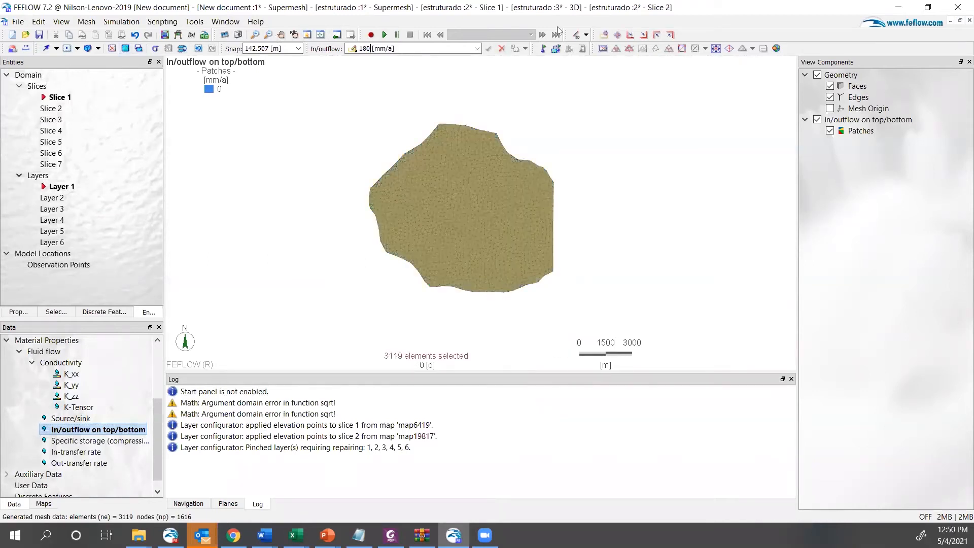
{"action": "left_click", "coordinate": [489, 49]}
- Call off the simulation start and review the problem summary, problem class and free-surface options in the problem settings
{"action": "left_click", "coordinate": [385, 35]}
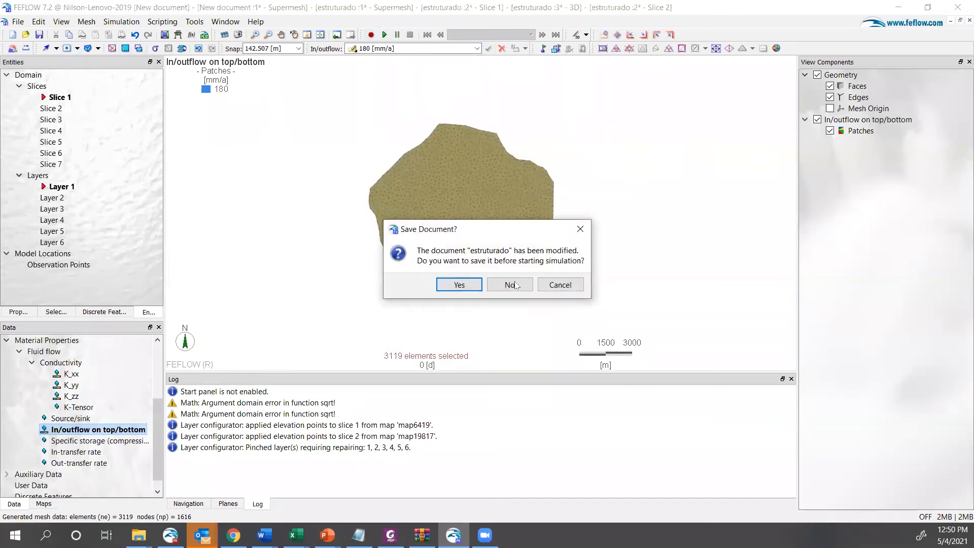
{"action": "left_click", "coordinate": [560, 285]}
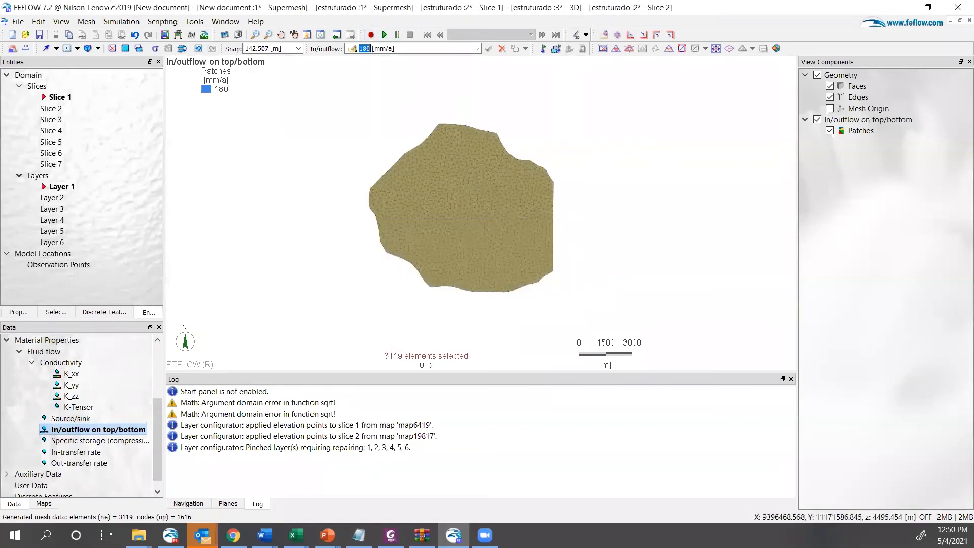
{"action": "left_click", "coordinate": [38, 21]}
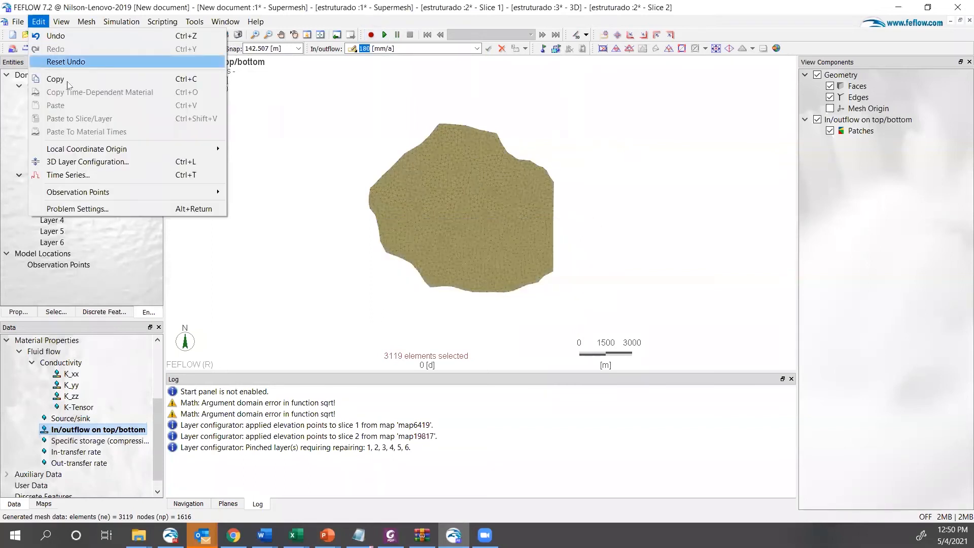
{"action": "left_click", "coordinate": [96, 210]}
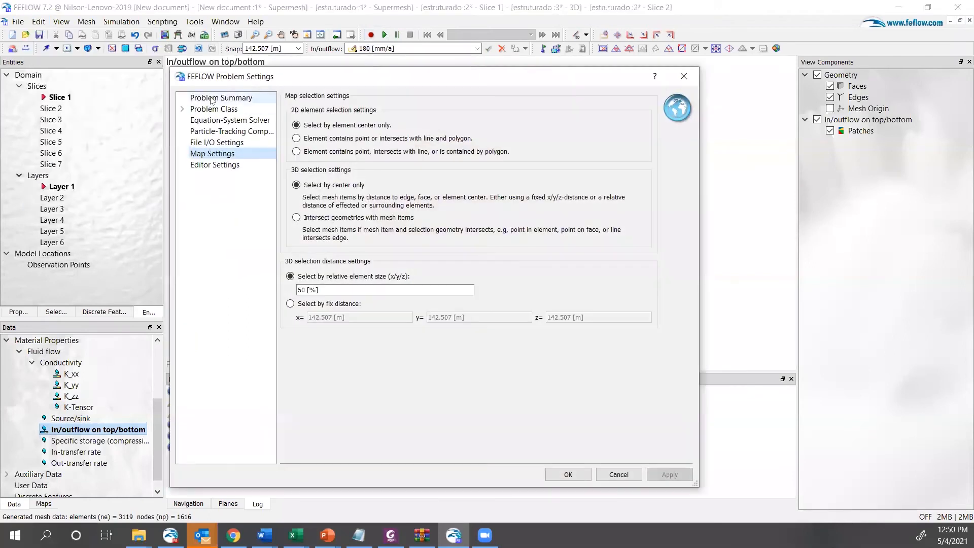
{"action": "left_click", "coordinate": [207, 98]}
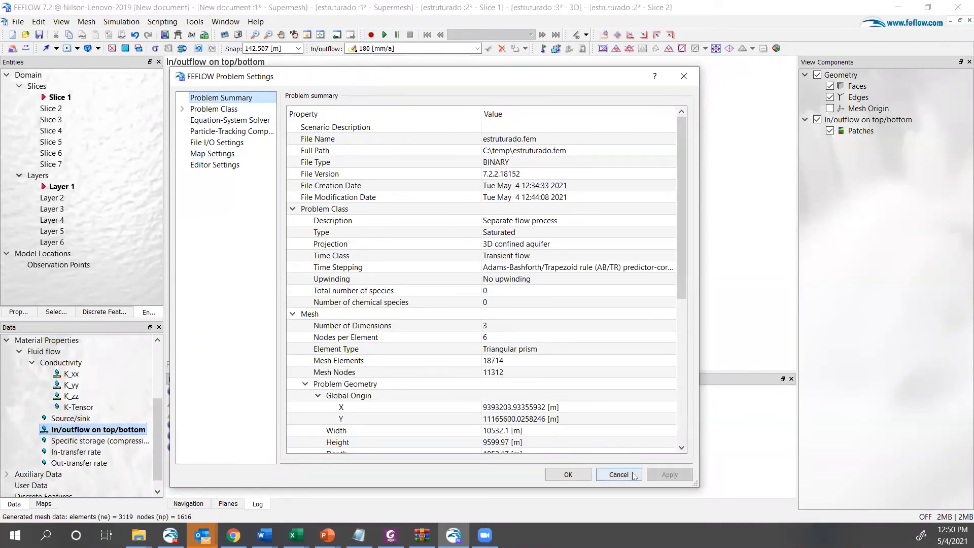
{"action": "left_click", "coordinate": [221, 109]}
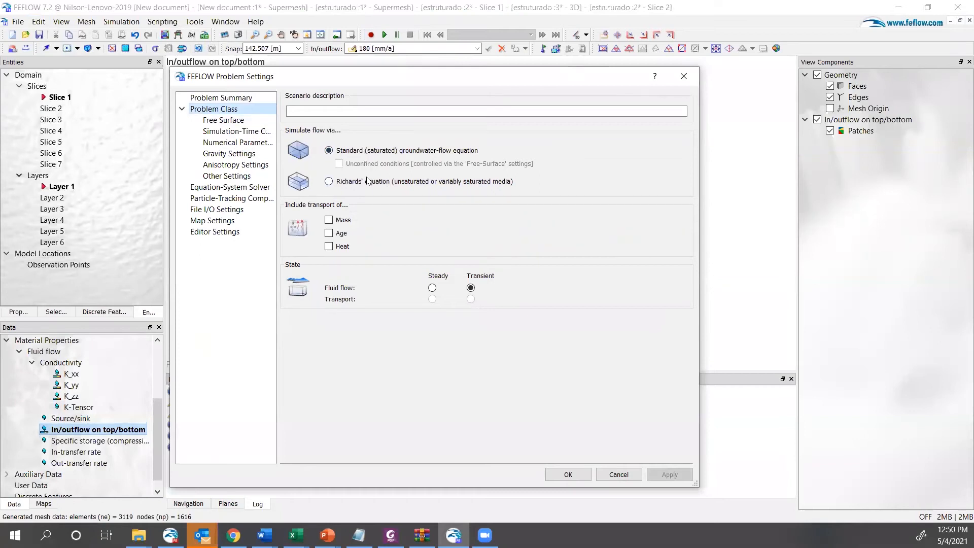
{"action": "mouse_move", "coordinate": [368, 182]}
{"action": "left_click", "coordinate": [243, 120]}
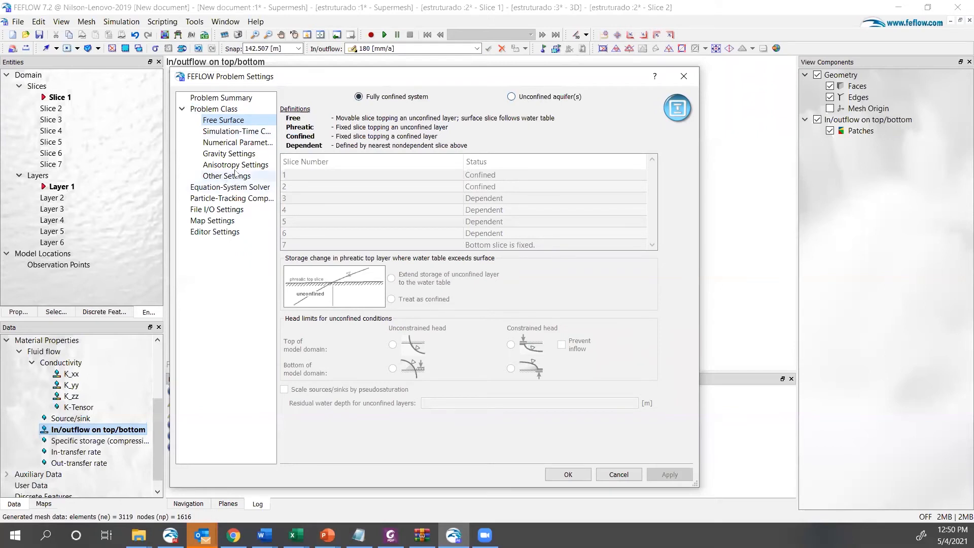
- Change the fluid flow state to Steady in the problem class settings and apply the change
{"action": "left_click", "coordinate": [212, 110]}
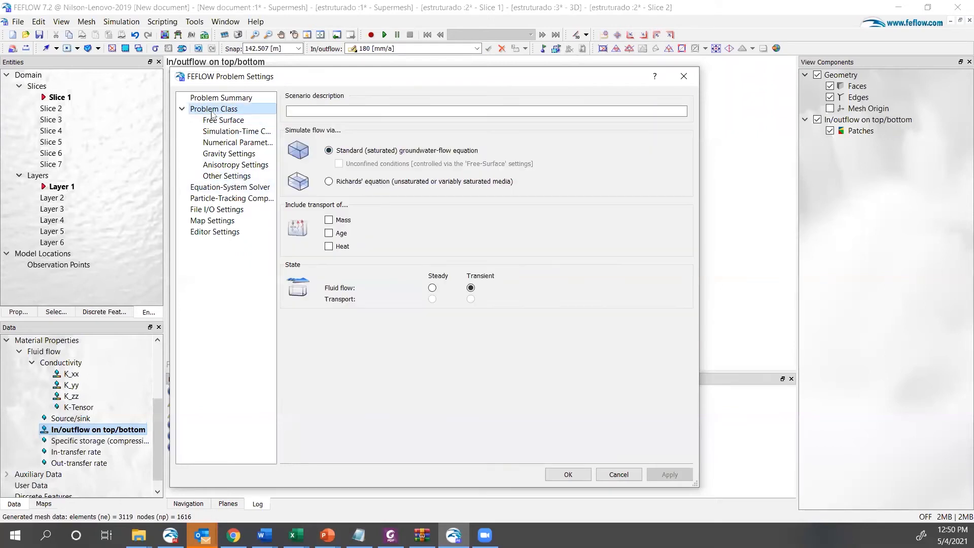
{"action": "left_click", "coordinate": [432, 289]}
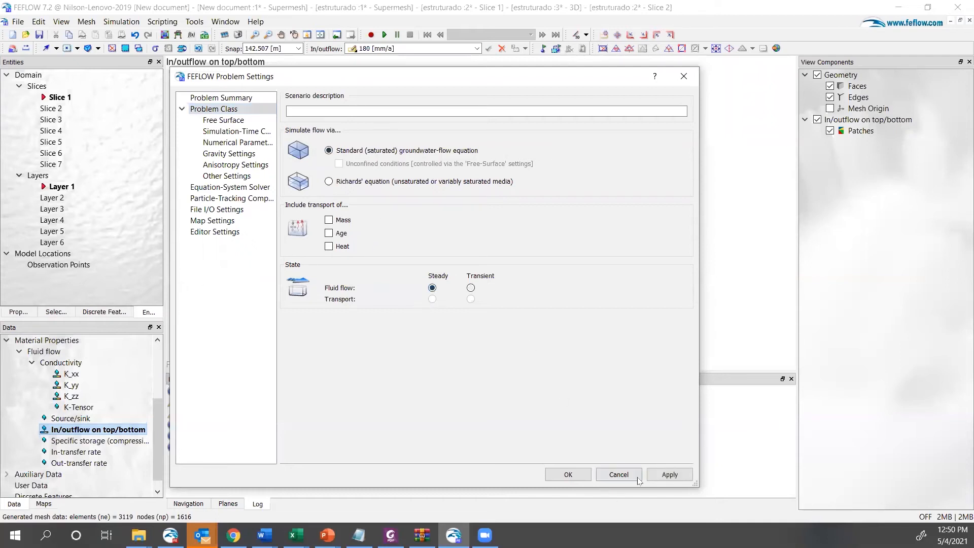
{"action": "left_click", "coordinate": [673, 476]}
{"action": "left_click", "coordinate": [568, 473]}
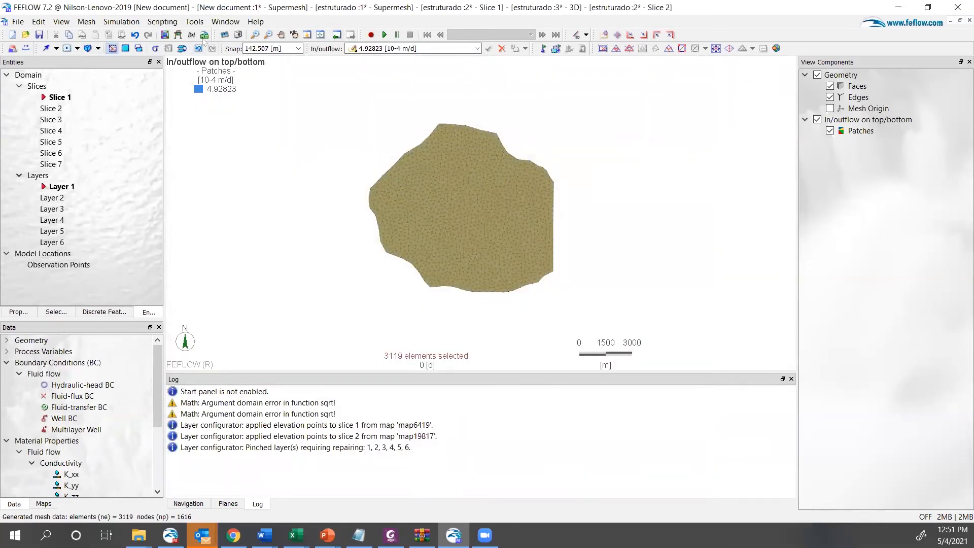
- Clear the element selection and start the simulation, saving the modified document first
{"action": "left_click", "coordinate": [112, 48]}
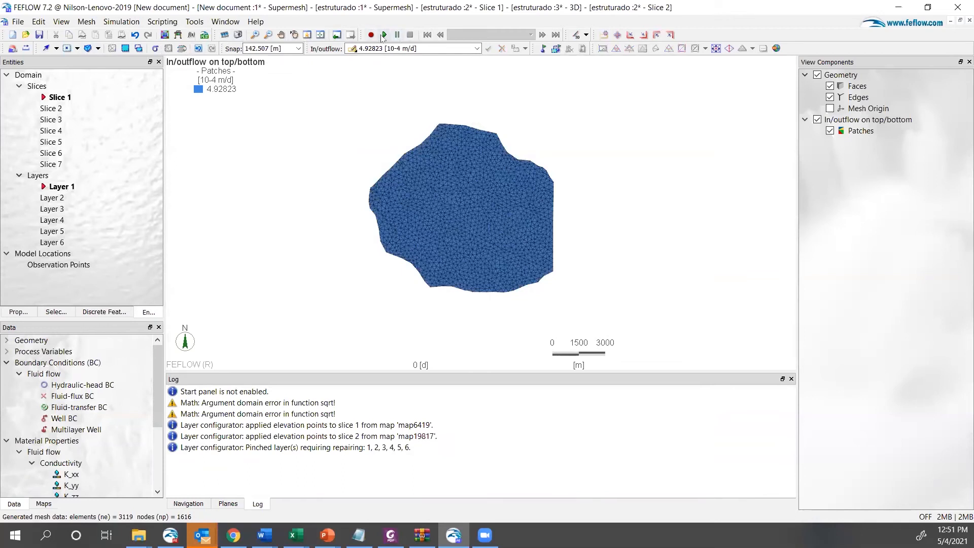
{"action": "left_click", "coordinate": [384, 35]}
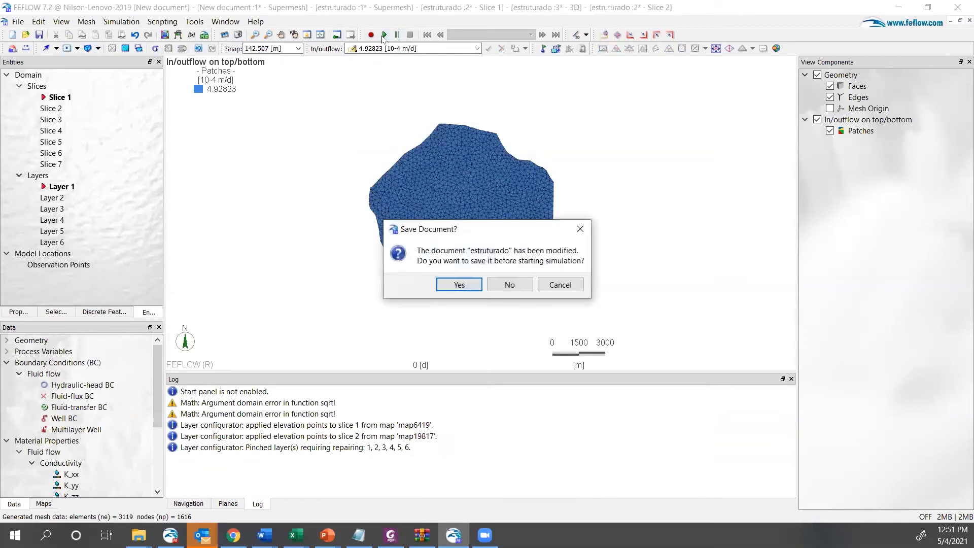
{"action": "left_click", "coordinate": [460, 285]}
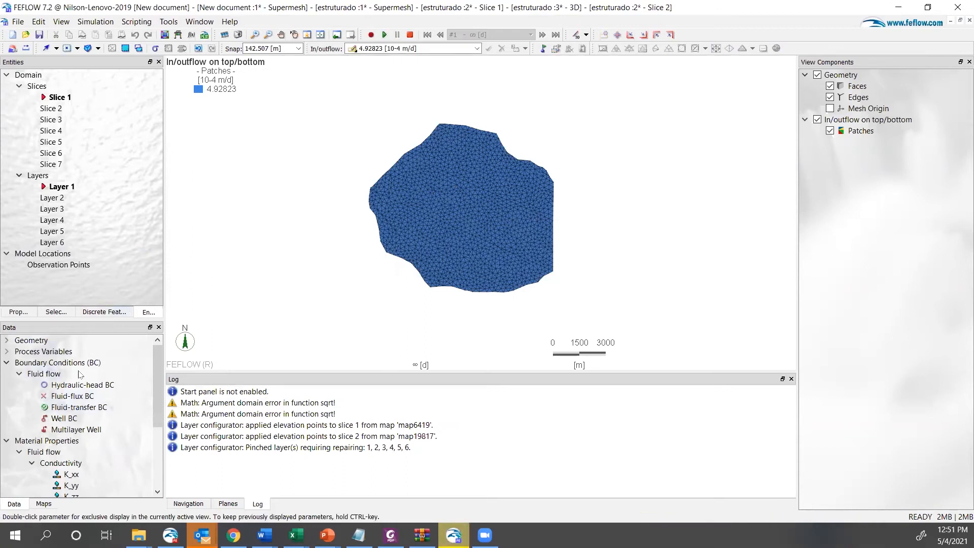
- Display the computed Hydraulic head process variable on Slice 1
{"action": "left_click", "coordinate": [6, 351]}
{"action": "double_click", "coordinate": [76, 374]}
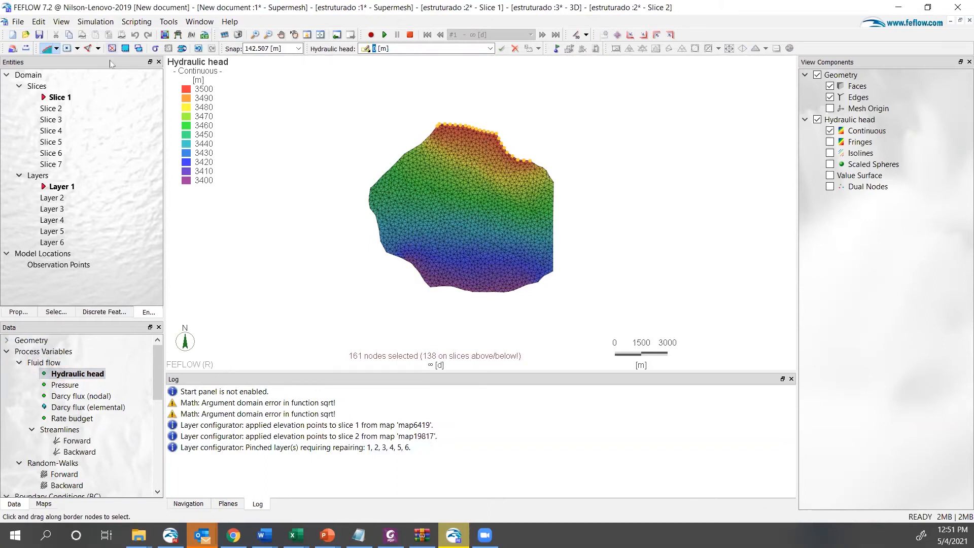
{"action": "scroll", "coordinate": [89, 429], "scroll_direction": "down", "scroll_amount": 3}
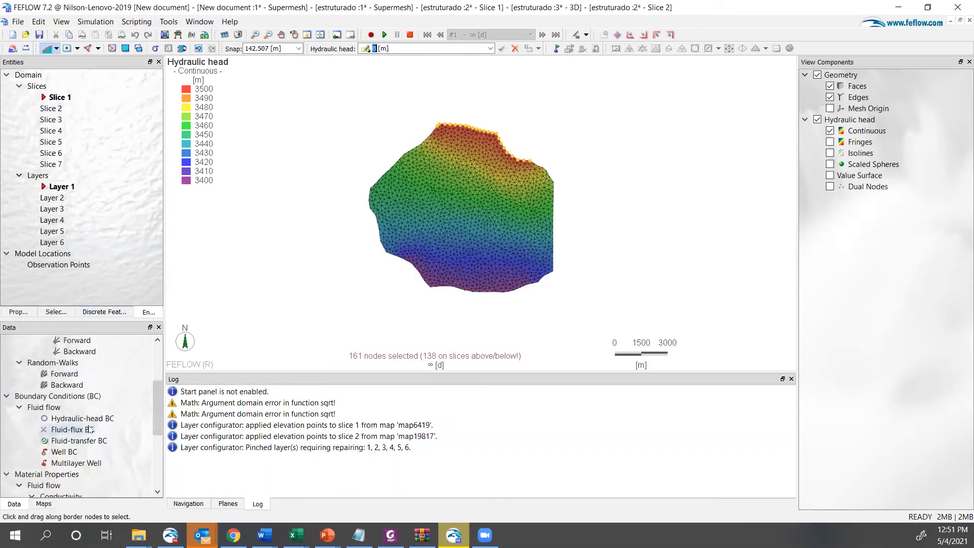
- Activate the Multilayer Well boundary condition and select a single vertical edge near the middle of the Slice 1 mesh
{"action": "double_click", "coordinate": [94, 464]}
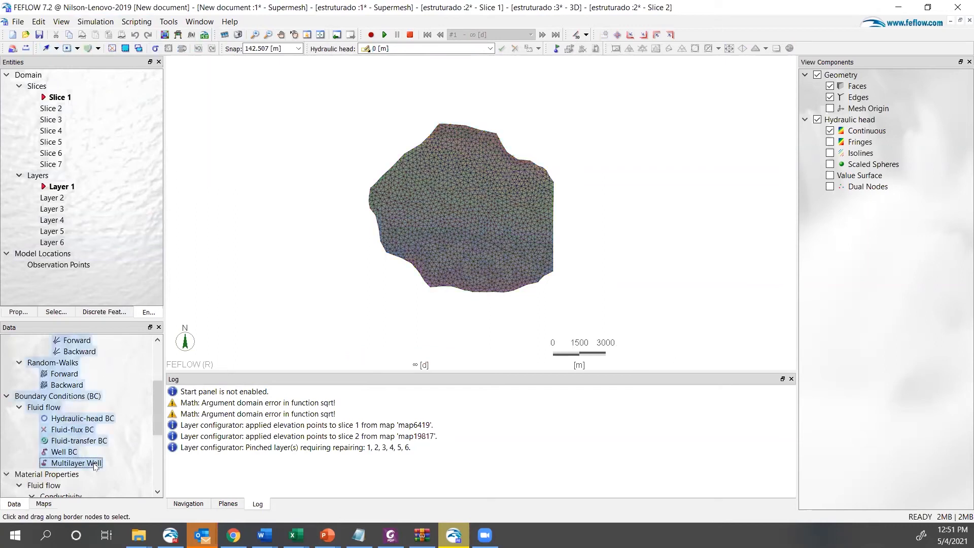
{"action": "left_click", "coordinate": [94, 465]}
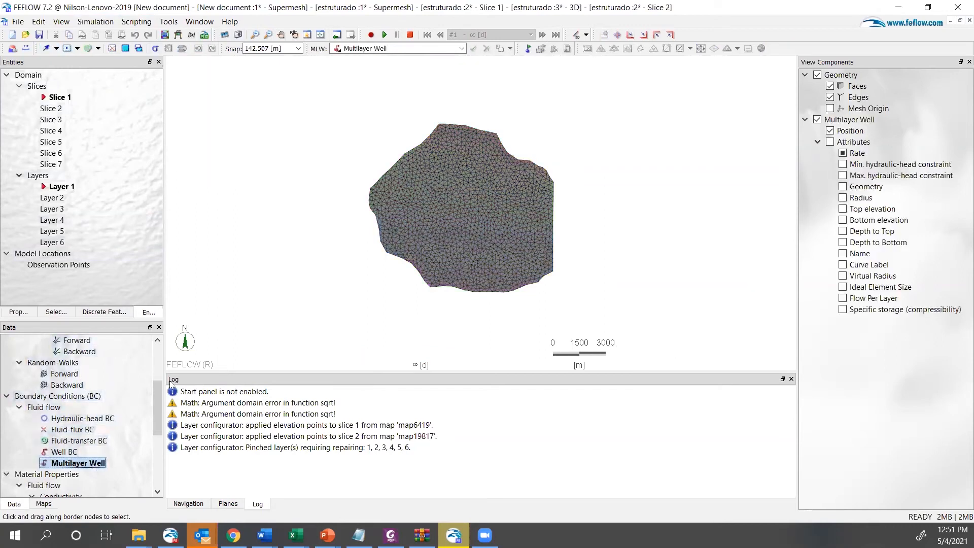
{"action": "scroll", "coordinate": [466, 200], "scroll_direction": "up", "scroll_amount": 2}
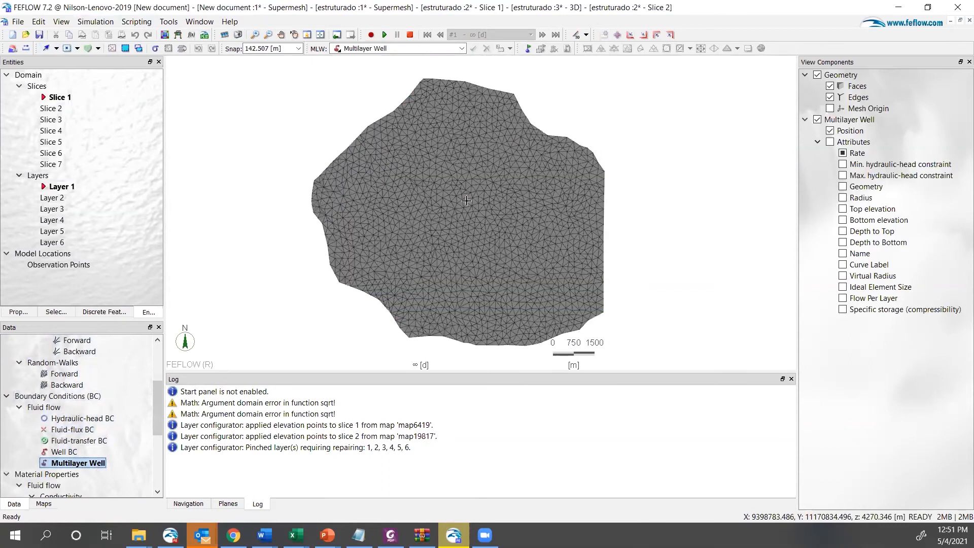
{"action": "scroll", "coordinate": [466, 201], "scroll_direction": "up", "scroll_amount": 2}
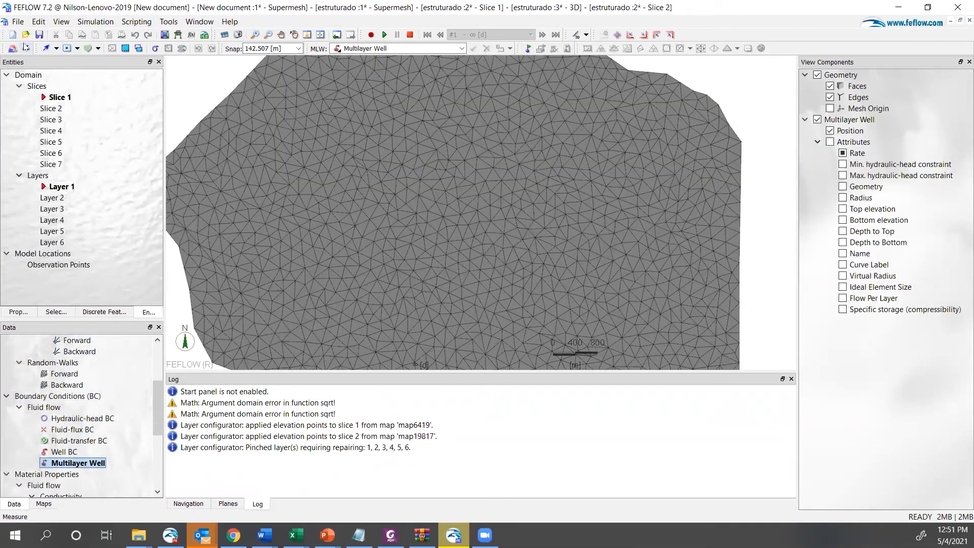
{"action": "left_click", "coordinate": [50, 50]}
{"action": "scroll", "coordinate": [350, 250], "scroll_direction": "down", "scroll_amount": 1}
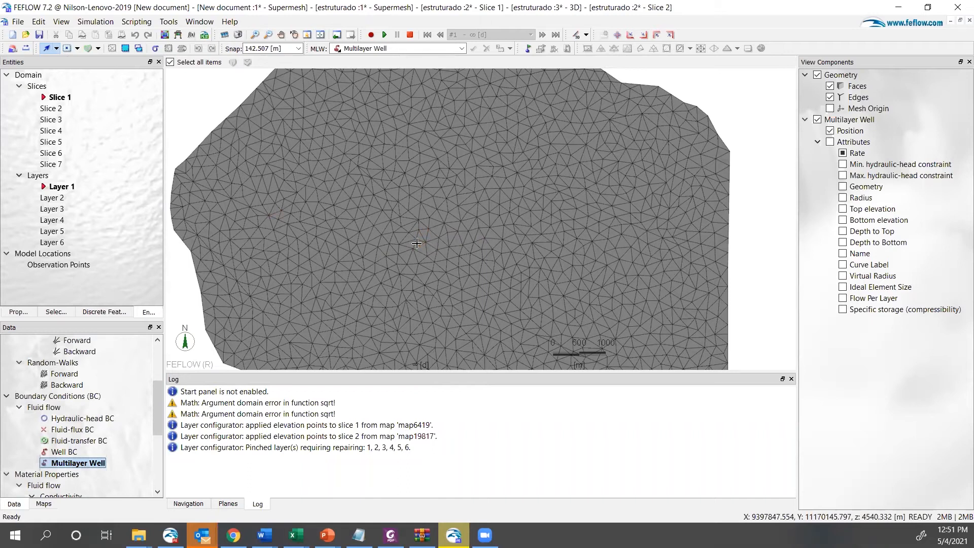
{"action": "scroll", "coordinate": [414, 242], "scroll_direction": "up", "scroll_amount": 4}
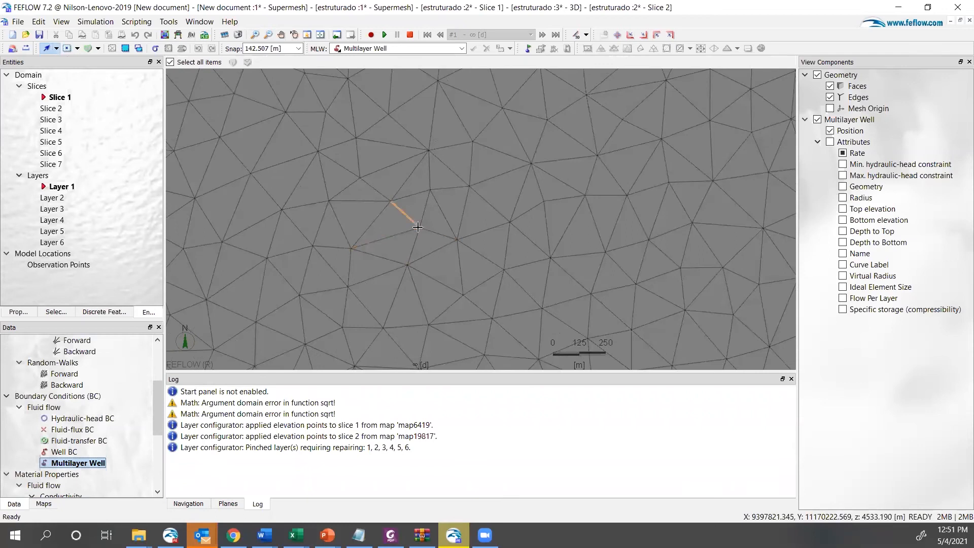
{"action": "left_click", "coordinate": [419, 228]}
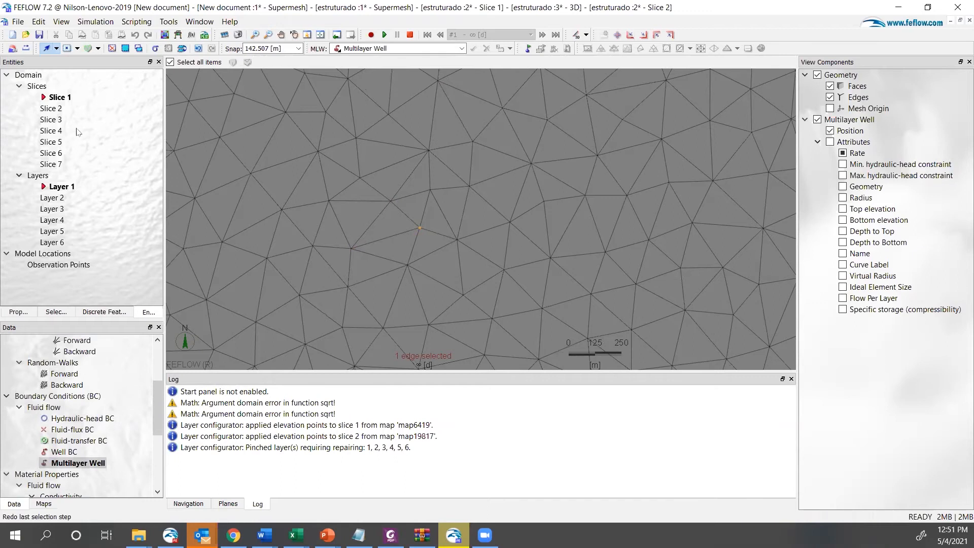
- Close the locked Multilayer Well Editor and stop the simulation to make the model editable
{"action": "left_click", "coordinate": [375, 50]}
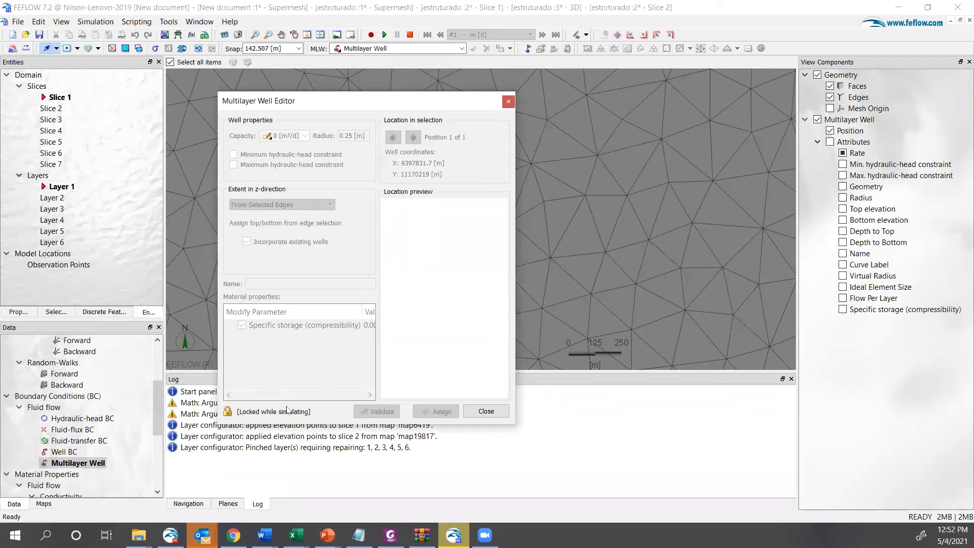
{"action": "left_click", "coordinate": [486, 412]}
{"action": "left_click", "coordinate": [410, 35]}
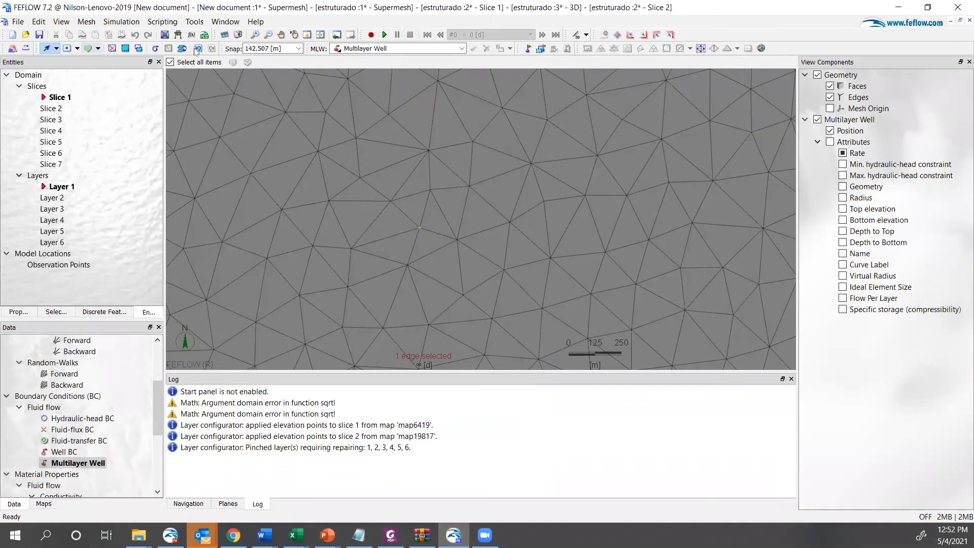
- Define the multilayer well's z-extent at the selected edge from top and bottom elevation, with the well bottom at 3100 m
{"action": "left_click", "coordinate": [364, 50]}
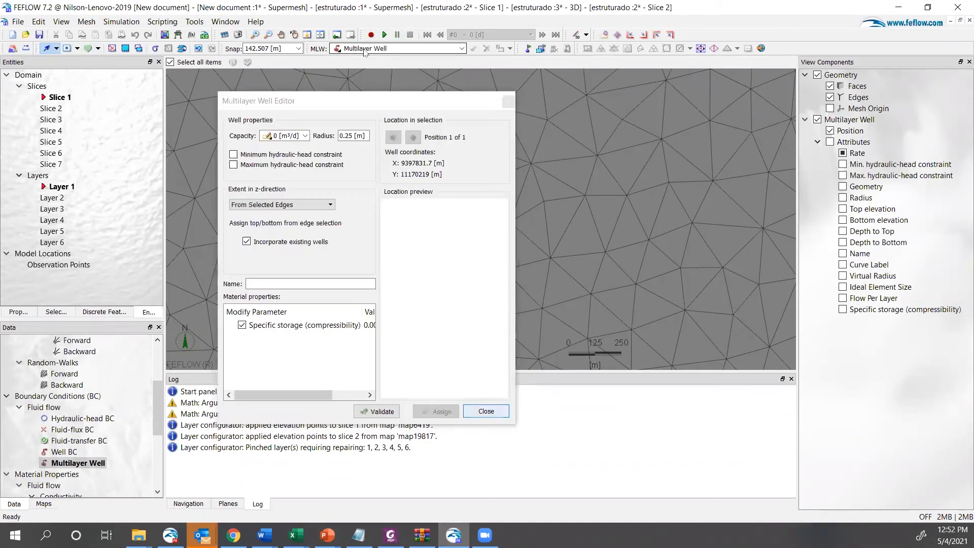
{"action": "left_click", "coordinate": [331, 205]}
{"action": "left_click", "coordinate": [274, 218]}
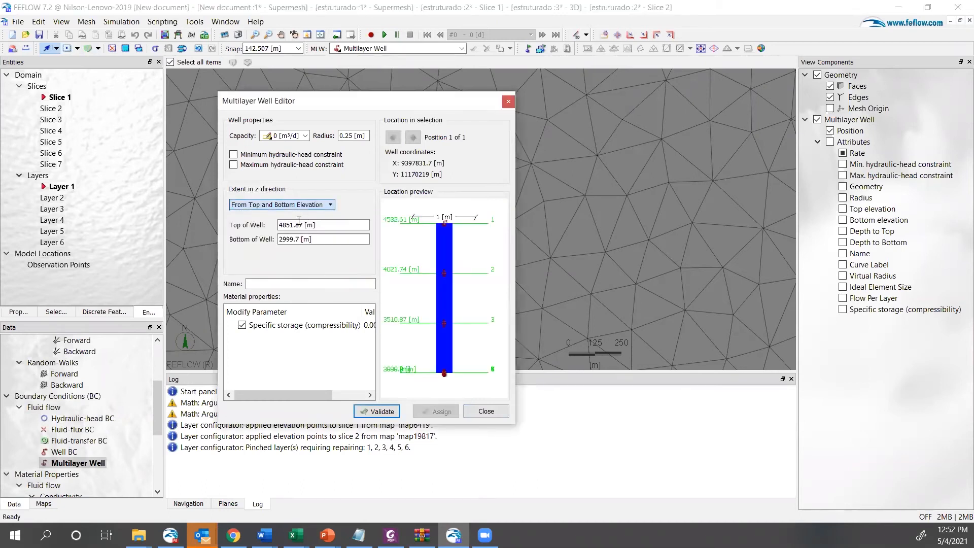
{"action": "left_click", "coordinate": [321, 237]}
{"action": "double_click", "coordinate": [321, 237]}
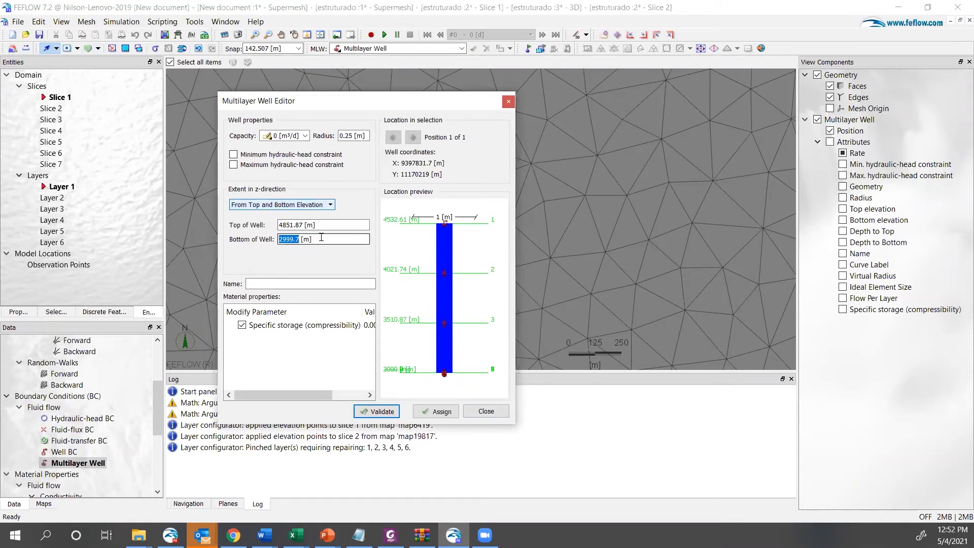
{"action": "type", "text": "3100"}
{"action": "left_click", "coordinate": [327, 227]}
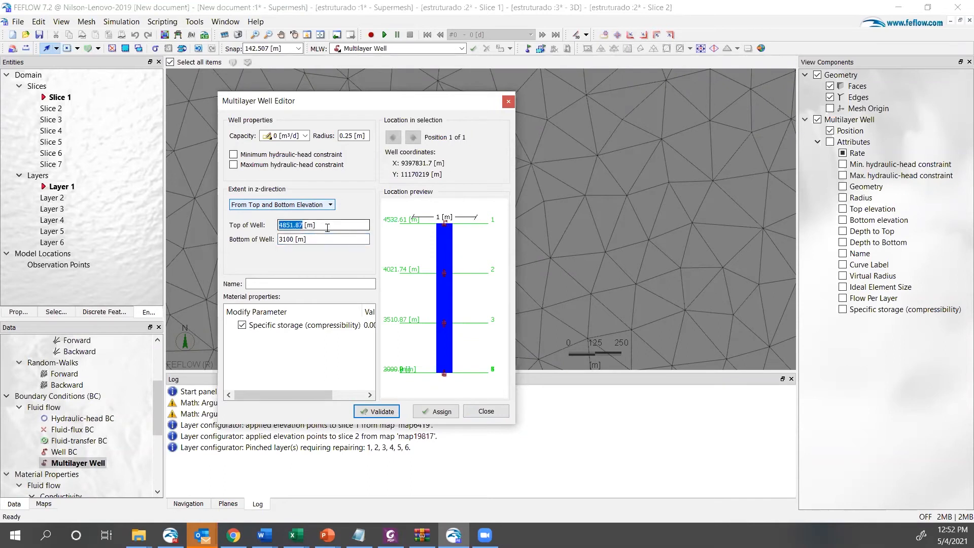
- Set the multilayer well's top to 4000 m and its capacity to 500 m³/d, and close the well editor
{"action": "type", "text": "4000"}
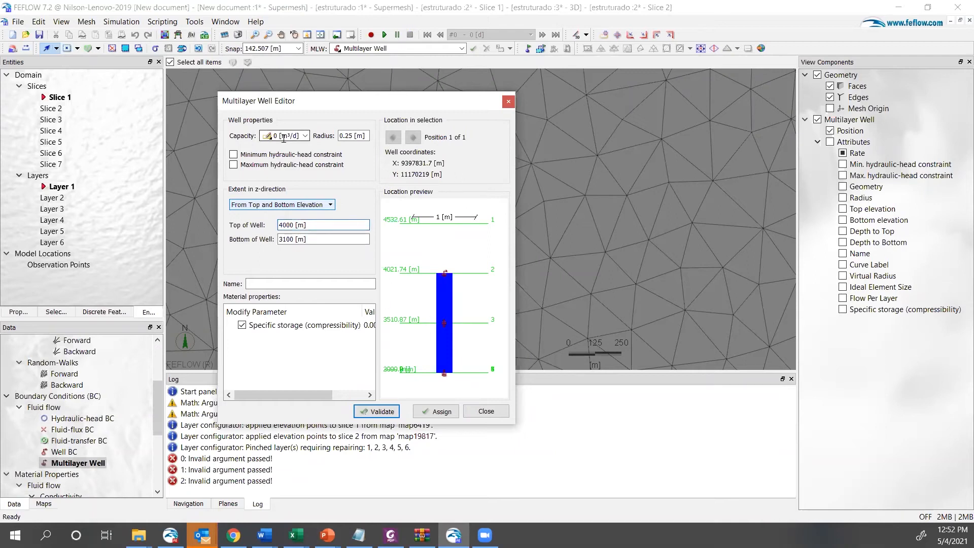
{"action": "left_click", "coordinate": [277, 134]}
{"action": "type", "text": "500"}
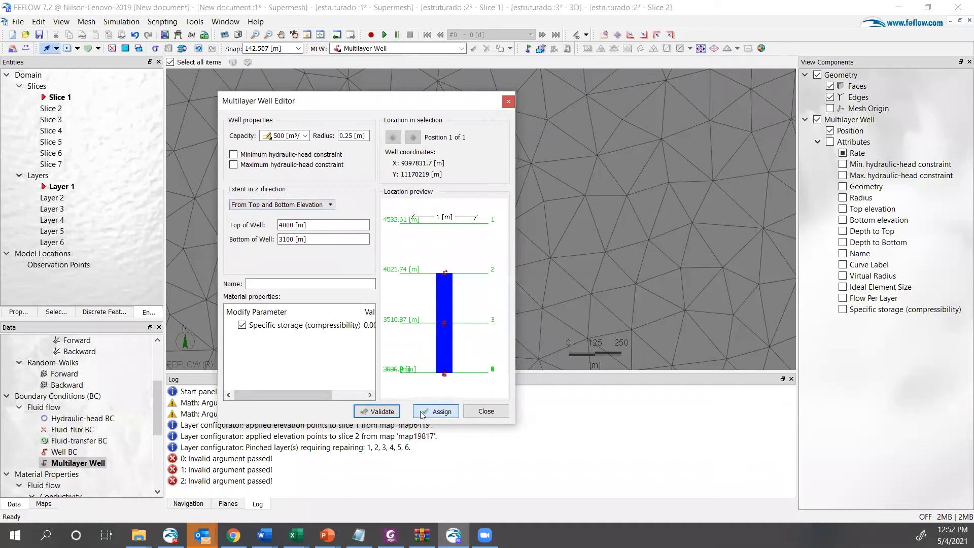
{"action": "left_click", "coordinate": [506, 412]}
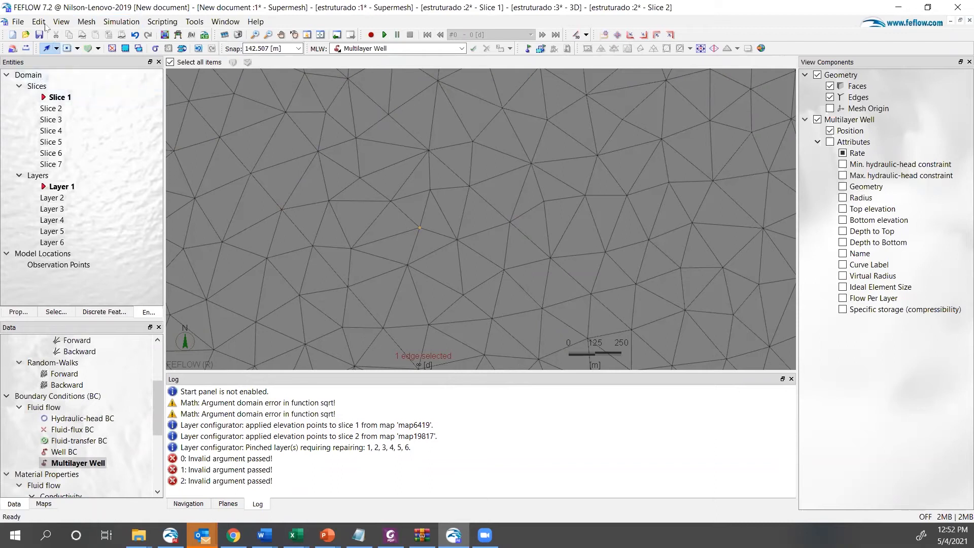
- Open the parcEstruturado.fem model from C:\temp without saving the changes to the estruturado document
{"action": "left_click", "coordinate": [18, 22]}
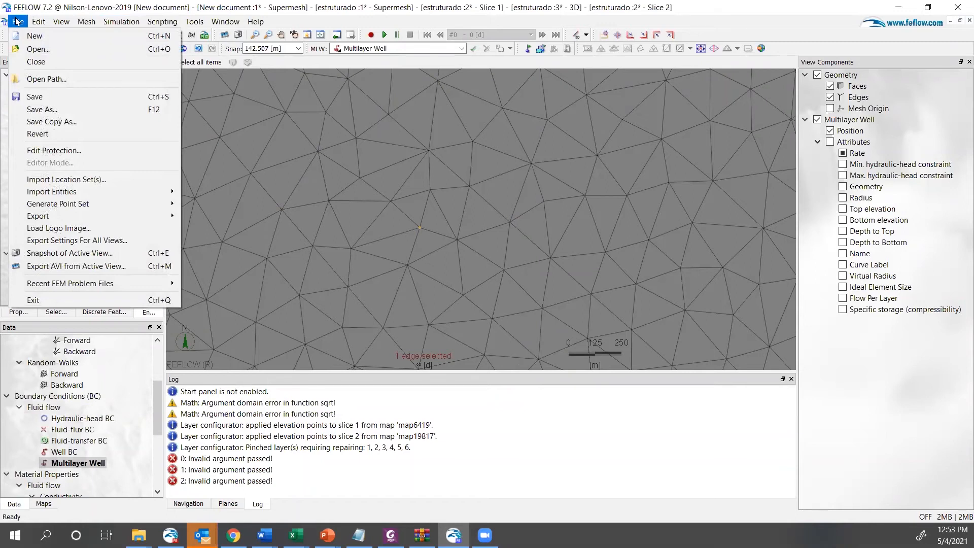
{"action": "left_click", "coordinate": [43, 49]}
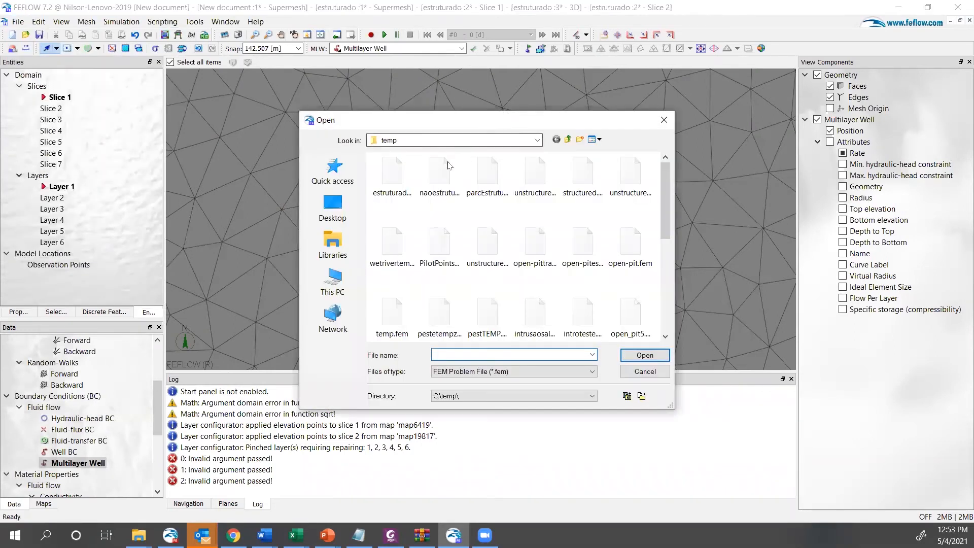
{"action": "left_click", "coordinate": [487, 178]}
{"action": "left_click", "coordinate": [655, 354]}
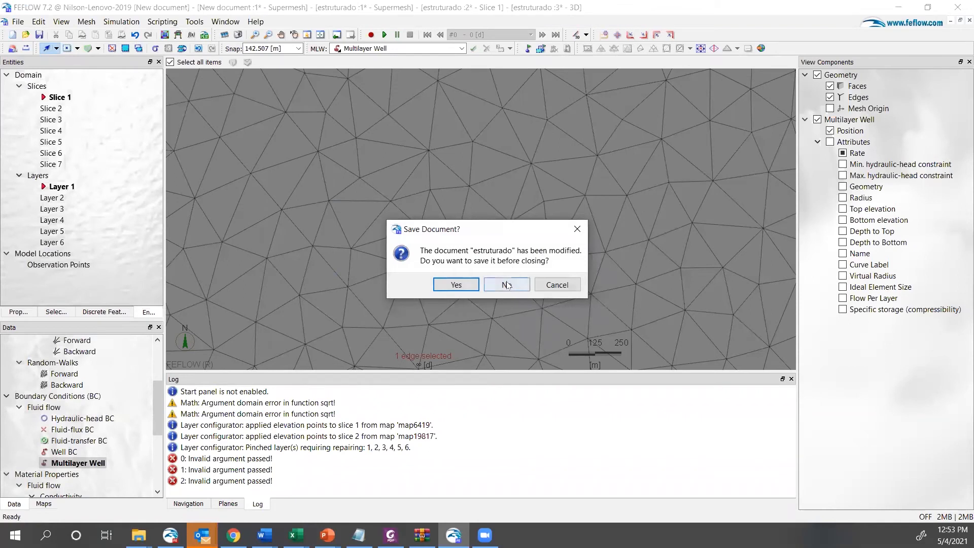
{"action": "left_click", "coordinate": [507, 286]}
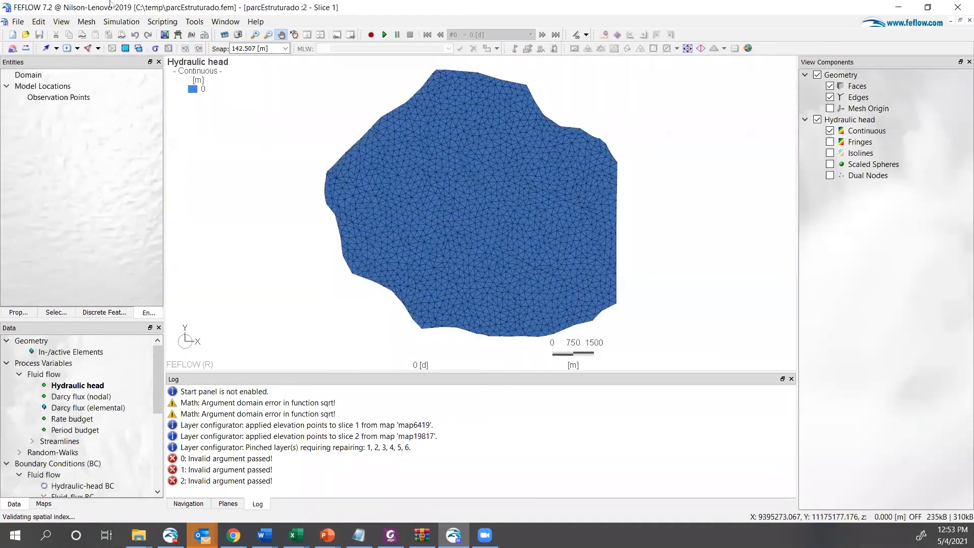
- Open the 3D layer configuration and start adding maps to the ESRI Shape Files folder
{"action": "left_click", "coordinate": [38, 21]}
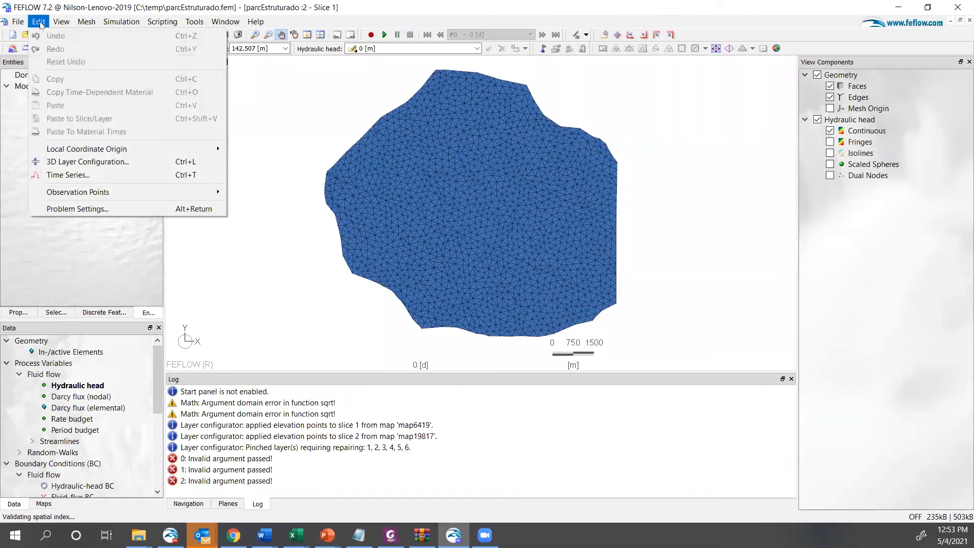
{"action": "left_click", "coordinate": [108, 162]}
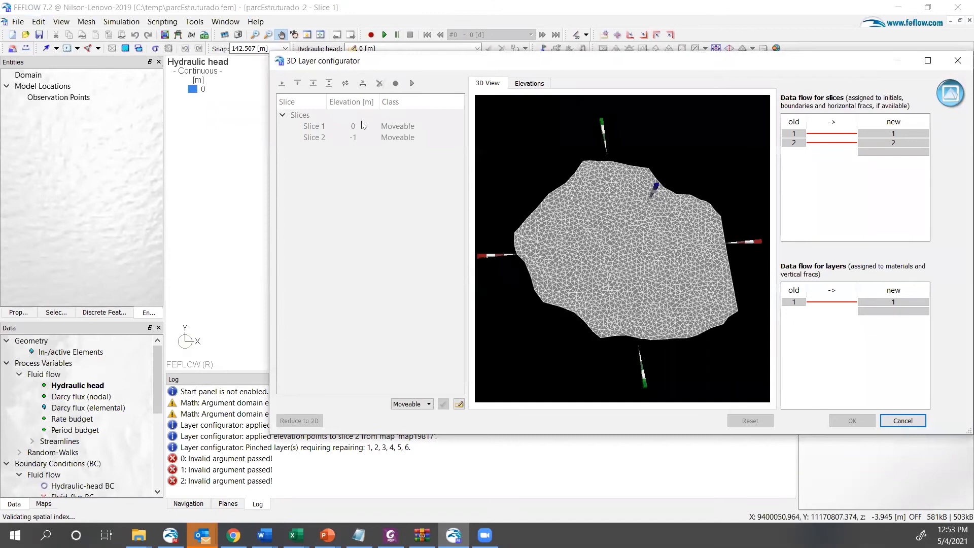
{"action": "left_click", "coordinate": [44, 504]}
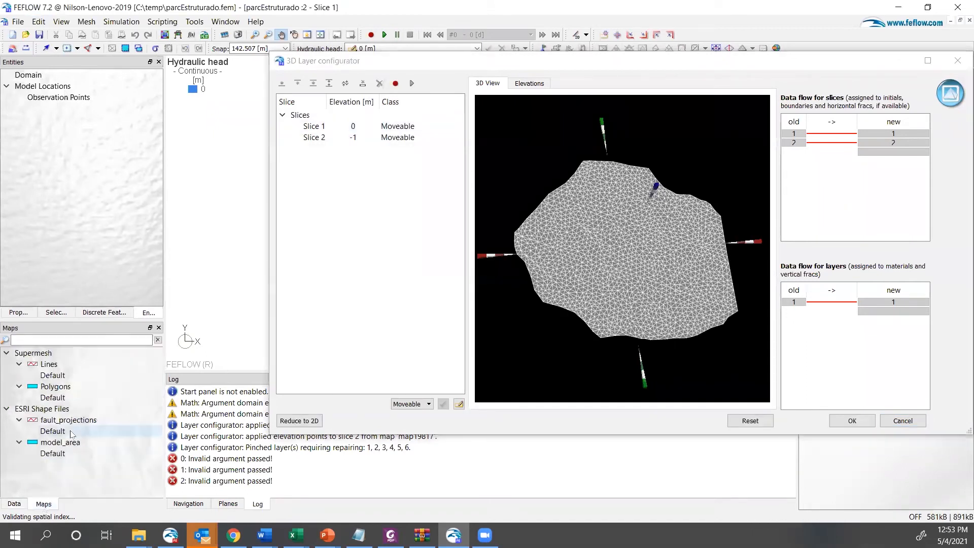
{"action": "left_click", "coordinate": [65, 409]}
{"action": "right_click", "coordinate": [65, 409]}
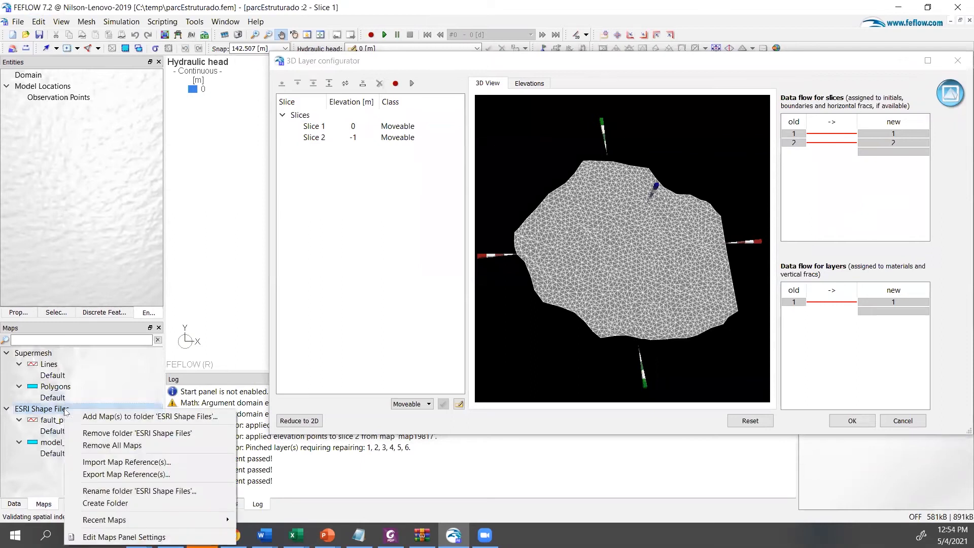
{"action": "left_click", "coordinate": [123, 415]}
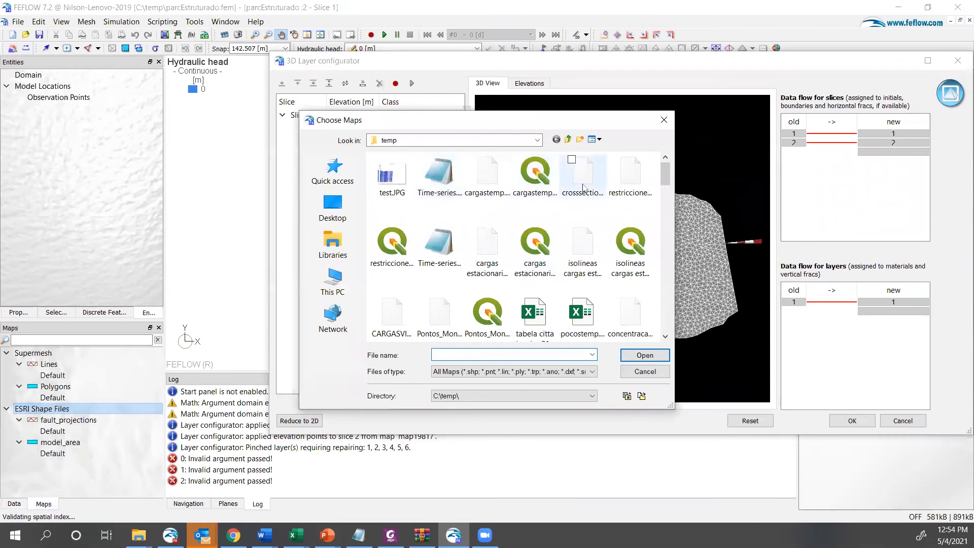
- Browse to the folder C:\Training\DHI COLOMBIA 2020\Arquivos de Suporte\unstructured\import+export for the map files
{"action": "left_click", "coordinate": [568, 140]}
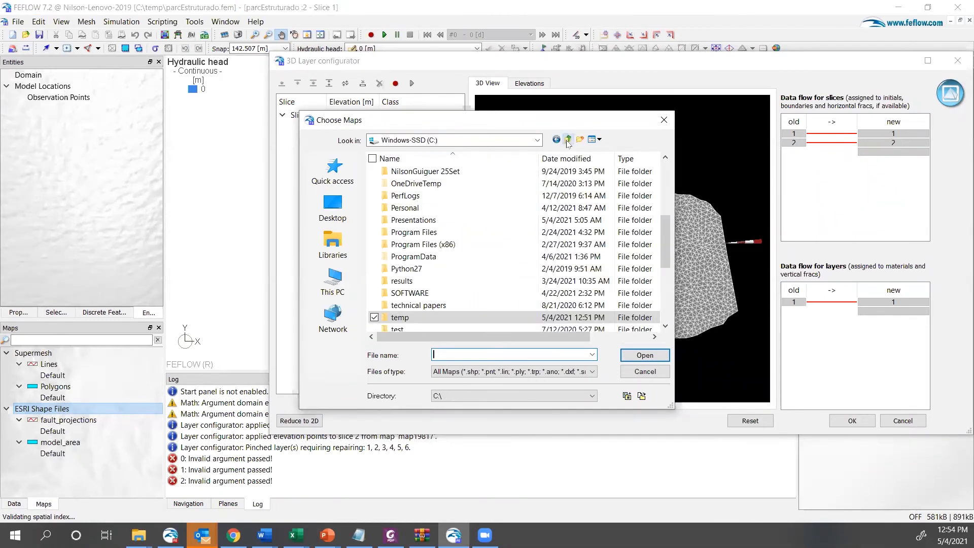
{"action": "scroll", "coordinate": [414, 266], "scroll_direction": "down", "scroll_amount": 1}
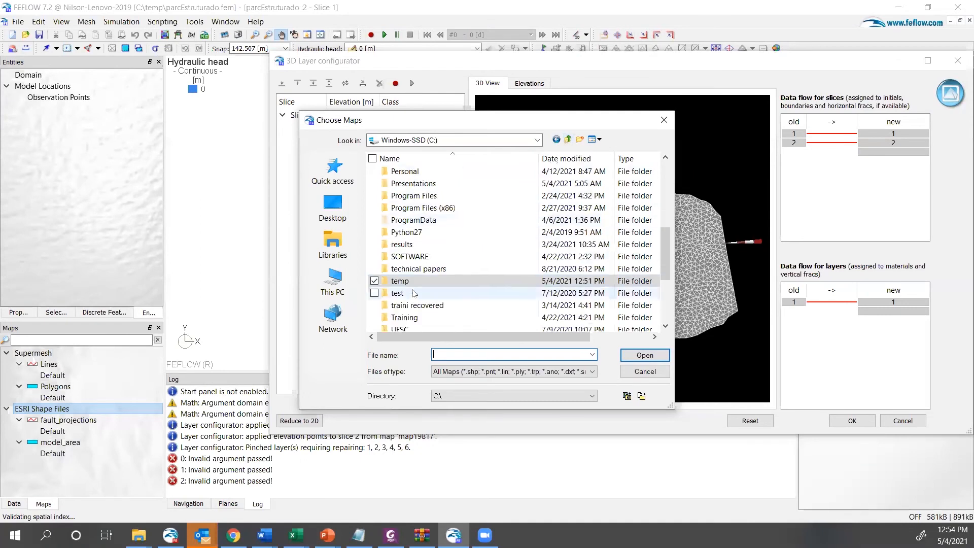
{"action": "double_click", "coordinate": [417, 318]}
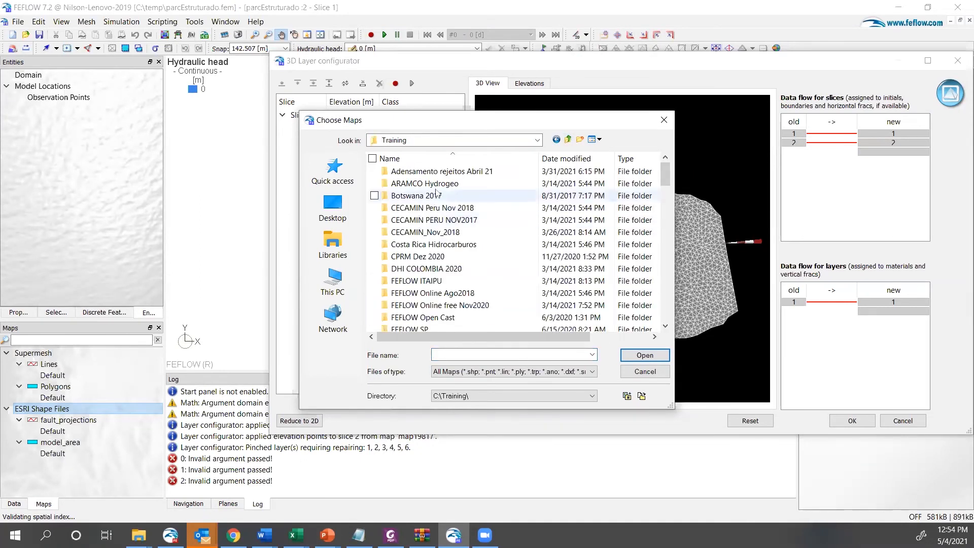
{"action": "double_click", "coordinate": [443, 269]}
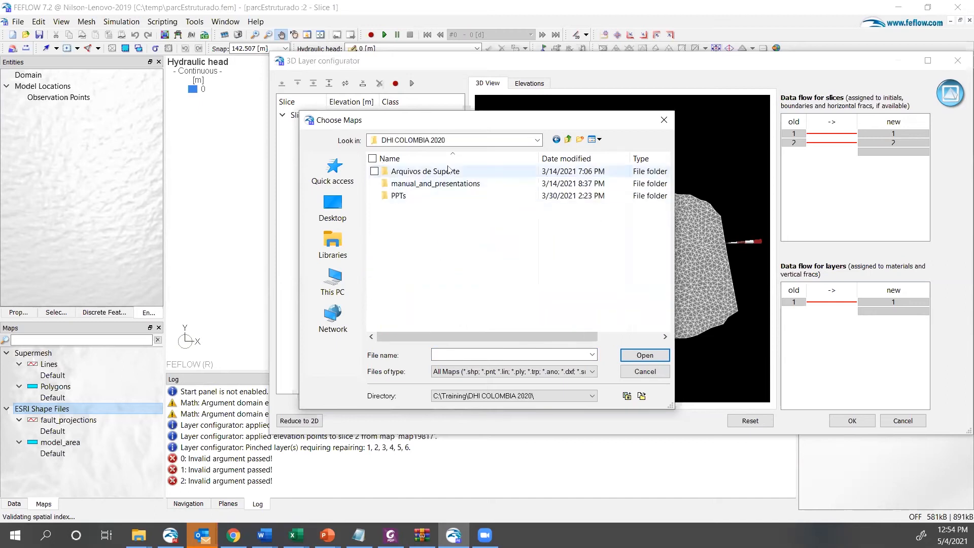
{"action": "double_click", "coordinate": [448, 171]}
{"action": "scroll", "coordinate": [429, 198], "scroll_direction": "down", "scroll_amount": 1}
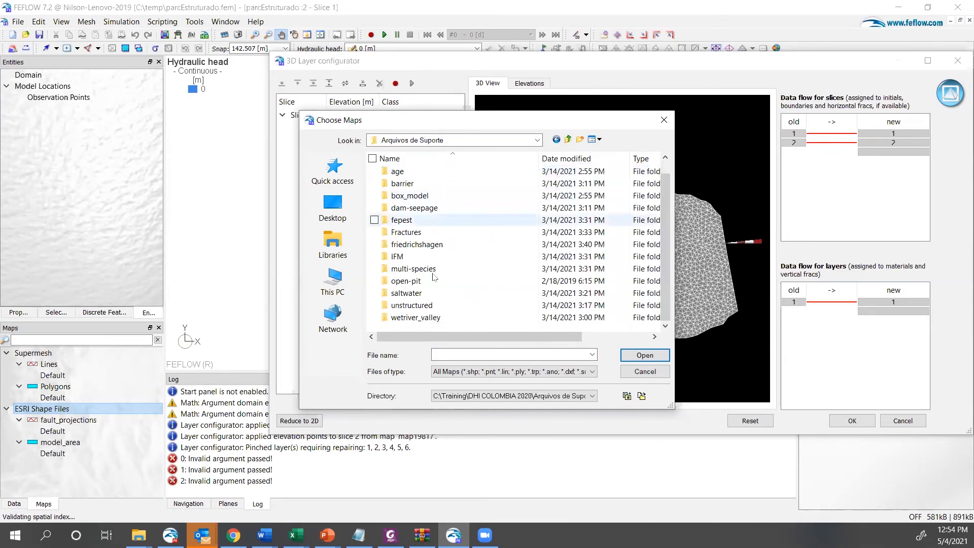
{"action": "double_click", "coordinate": [430, 305]}
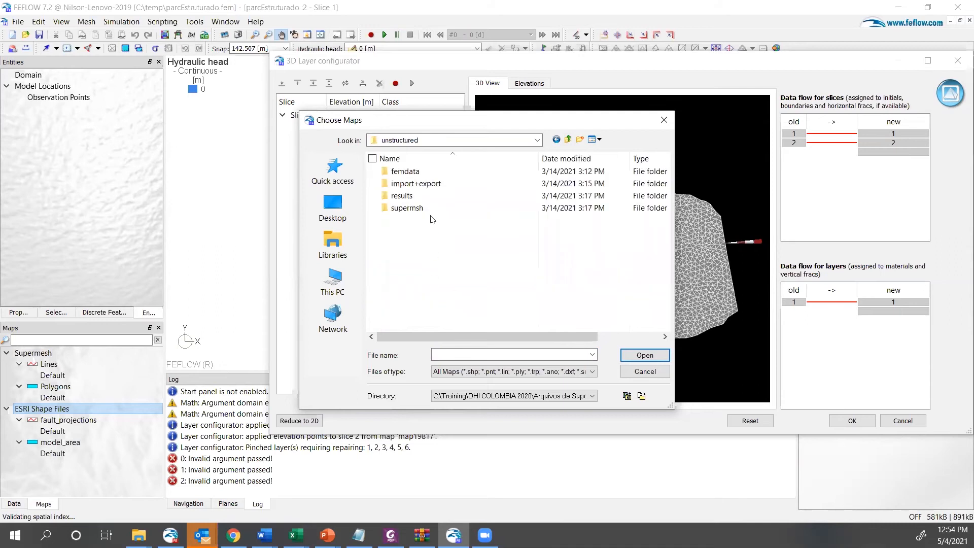
{"action": "left_click", "coordinate": [430, 184]}
{"action": "double_click", "coordinate": [430, 184]}
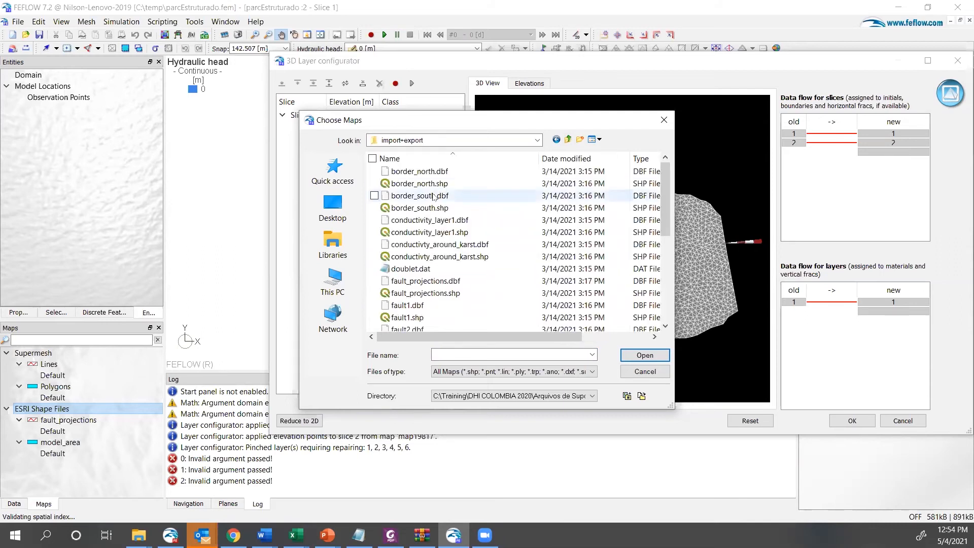
- Load border_north.shp, border_south.shp, doublet.dat, fault1.shp and topography.shp as maps
{"action": "left_click", "coordinate": [439, 185]}
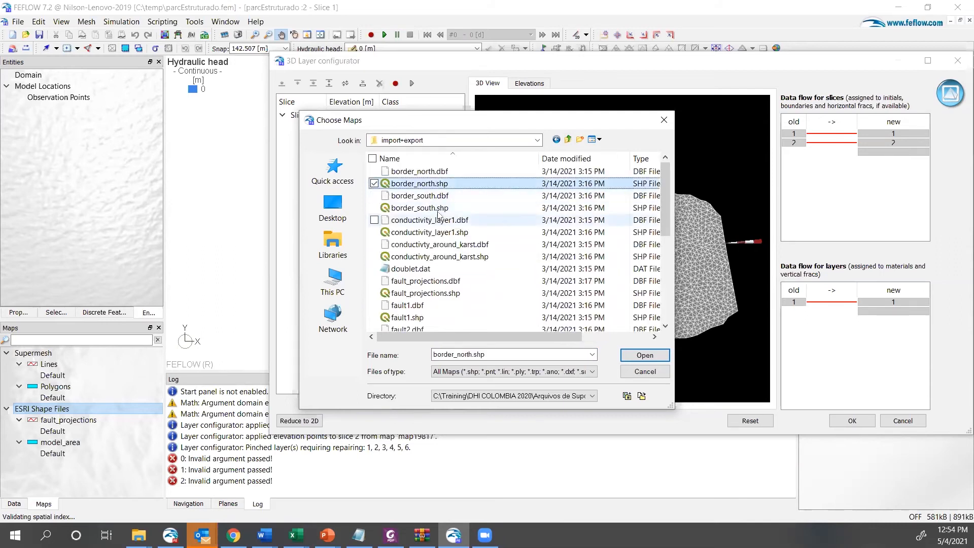
{"action": "left_click", "coordinate": [438, 208], "text": "ctrl"}
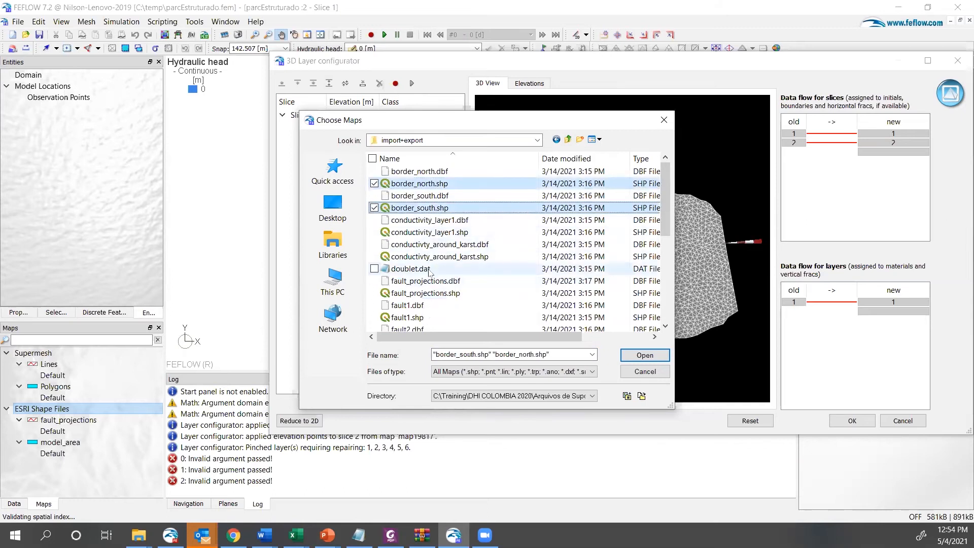
{"action": "left_click", "coordinate": [429, 269], "text": "ctrl"}
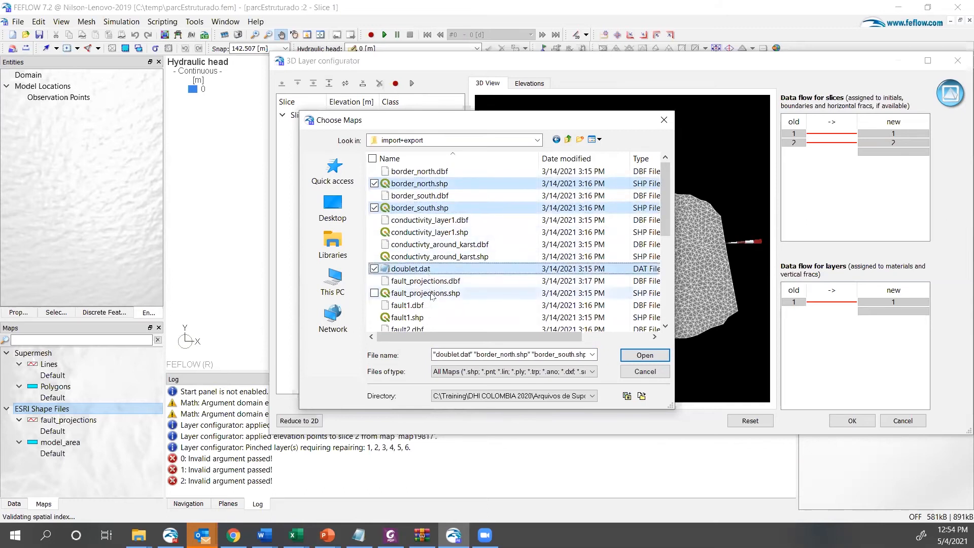
{"action": "scroll", "coordinate": [430, 295], "scroll_direction": "down", "scroll_amount": 1}
{"action": "left_click", "coordinate": [425, 280], "text": "ctrl"}
{"action": "scroll", "coordinate": [425, 280], "scroll_direction": "down", "scroll_amount": 1}
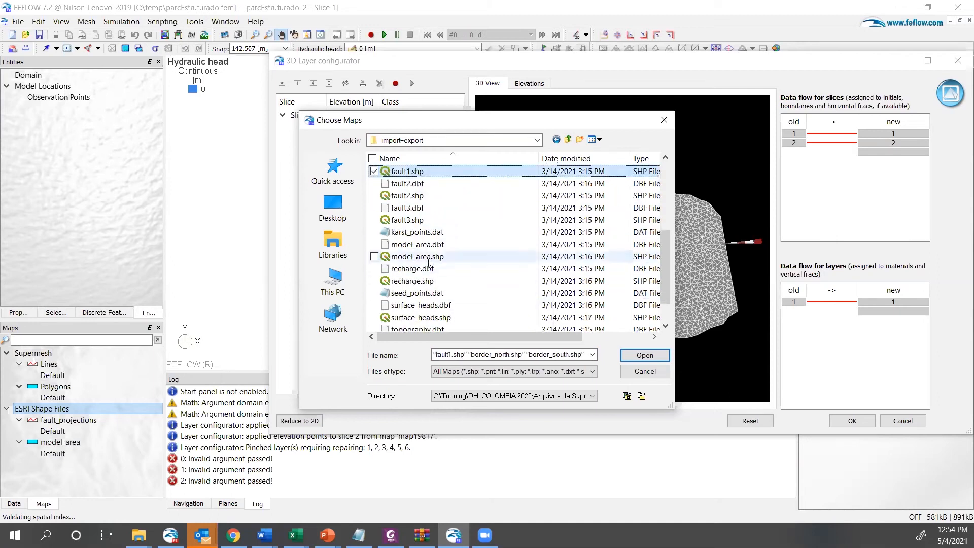
{"action": "scroll", "coordinate": [429, 294], "scroll_direction": "down", "scroll_amount": 1}
{"action": "left_click", "coordinate": [431, 308]}
{"action": "left_click", "coordinate": [644, 355]}
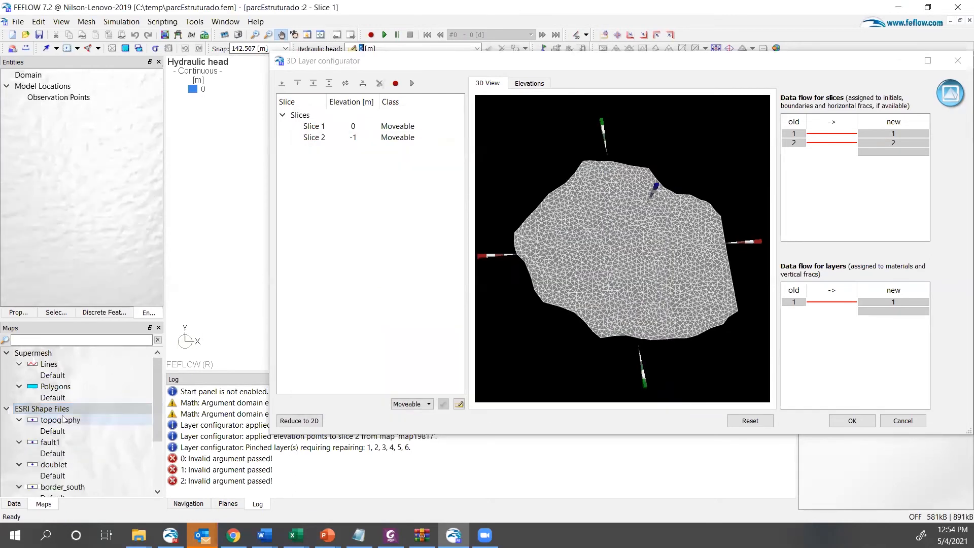
- Assign the topography map to Slice 1 as its elevation source and set Slice 2's elevation to 3000 m
{"action": "left_click_drag", "start_coordinate": [61, 422], "coordinate": [347, 126]}
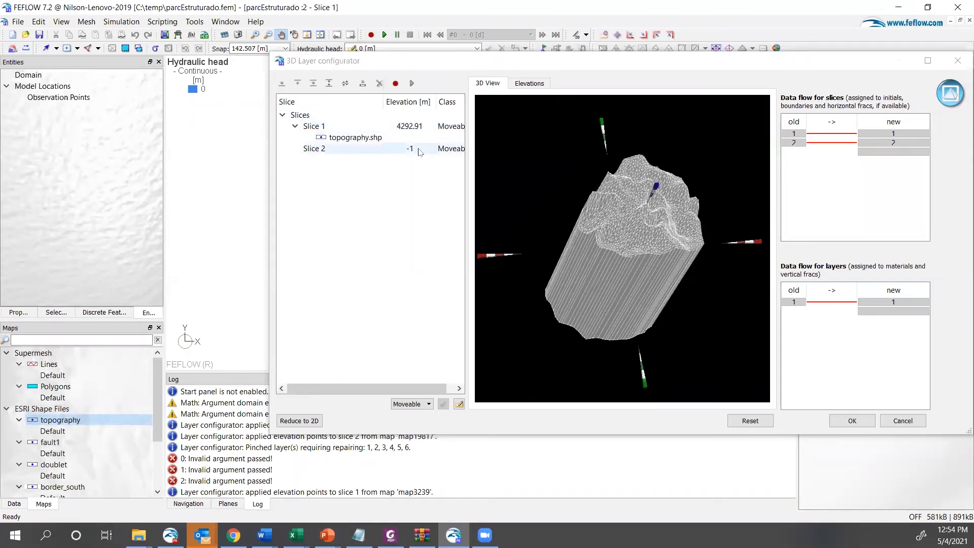
{"action": "double_click", "coordinate": [419, 149]}
{"action": "type", "text": "3000 [m"}
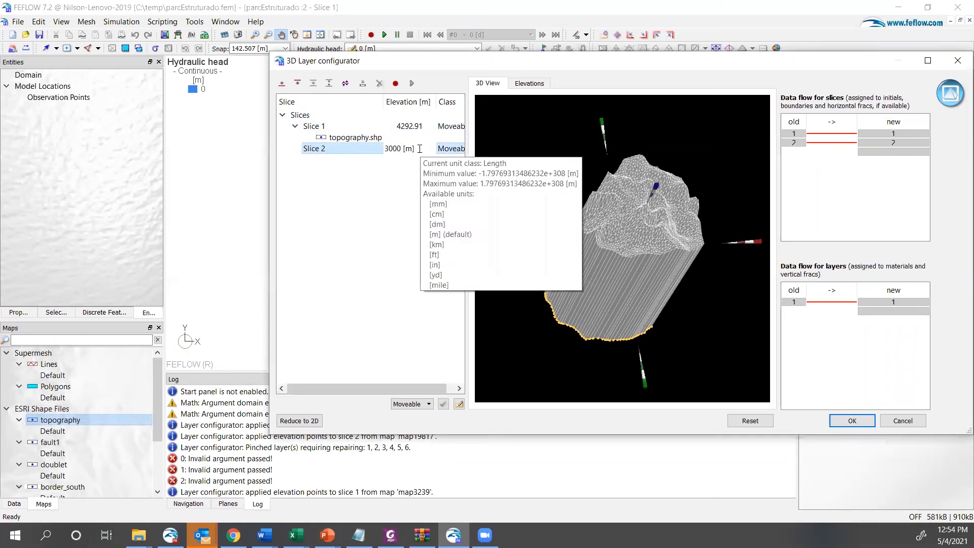
{"action": "key", "text": "Return"}
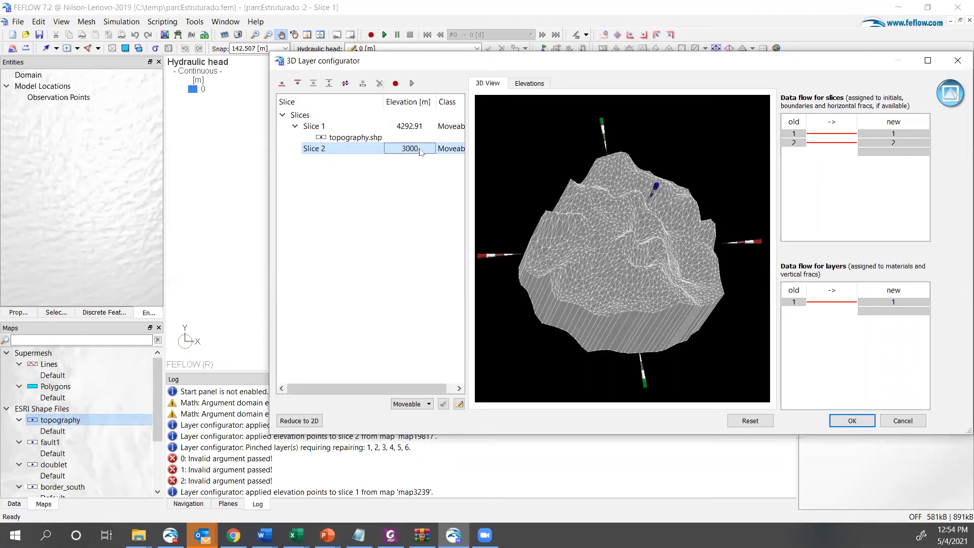
- Insert one slice between Slice 1 and Slice 2
{"action": "left_click", "coordinate": [321, 137]}
{"action": "left_click", "coordinate": [320, 127]}
{"action": "left_click", "coordinate": [322, 149], "text": "ctrl"}
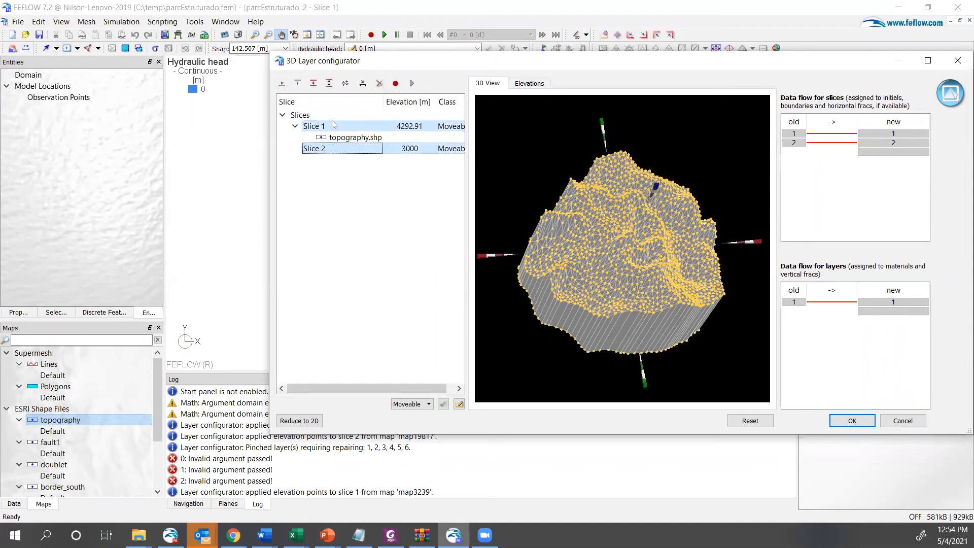
{"action": "left_click", "coordinate": [314, 83]}
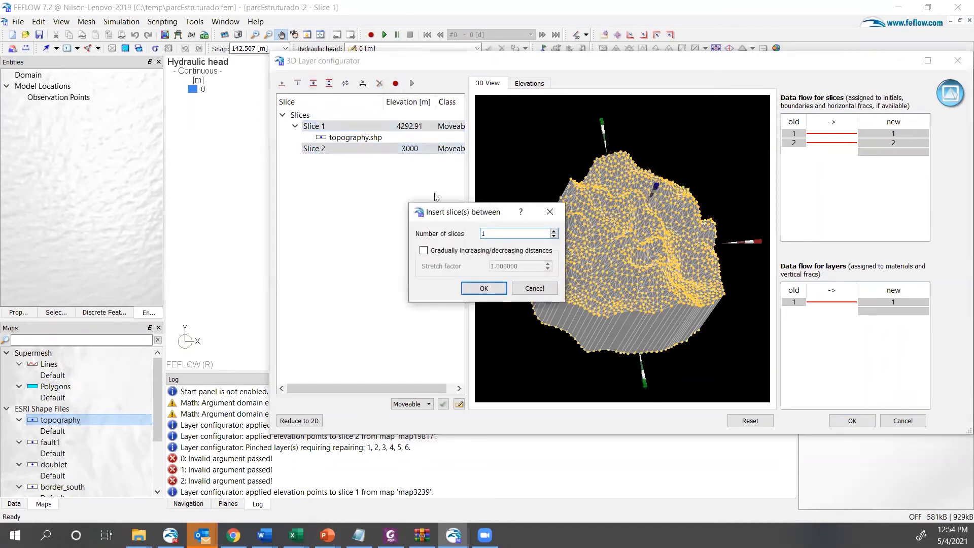
{"action": "left_click", "coordinate": [484, 288]}
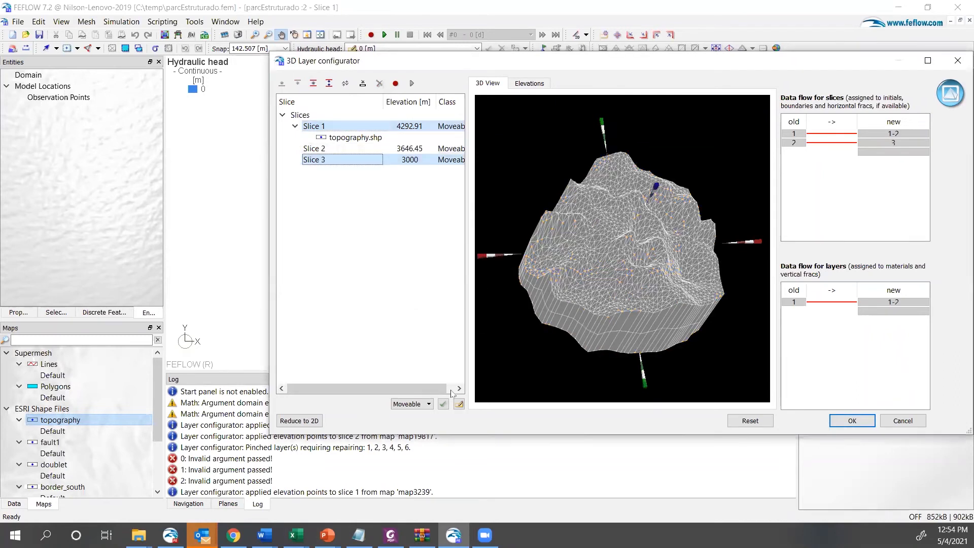
- Change the class of Slice 1 and Slice 3 to Fixed
{"action": "left_click", "coordinate": [430, 403]}
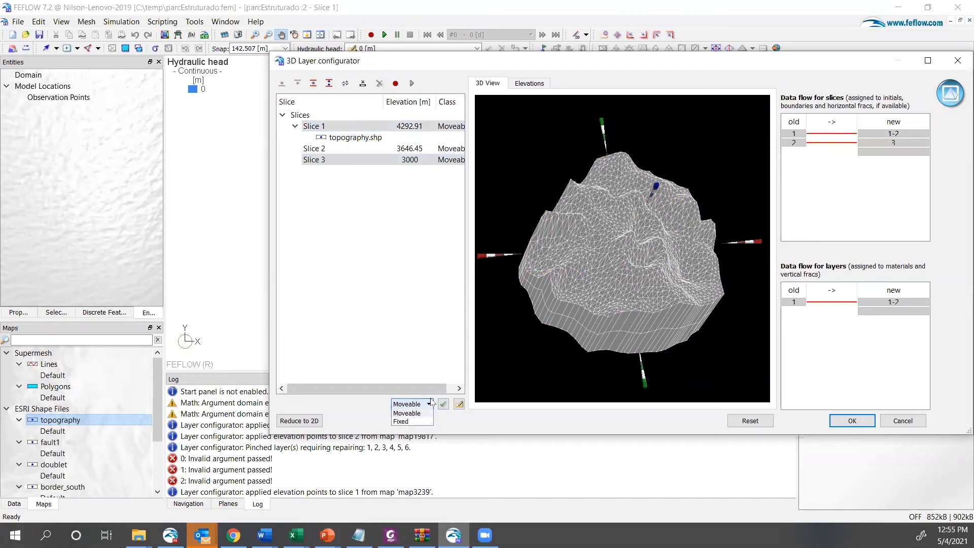
{"action": "left_click", "coordinate": [423, 417]}
{"action": "left_click", "coordinate": [443, 404]}
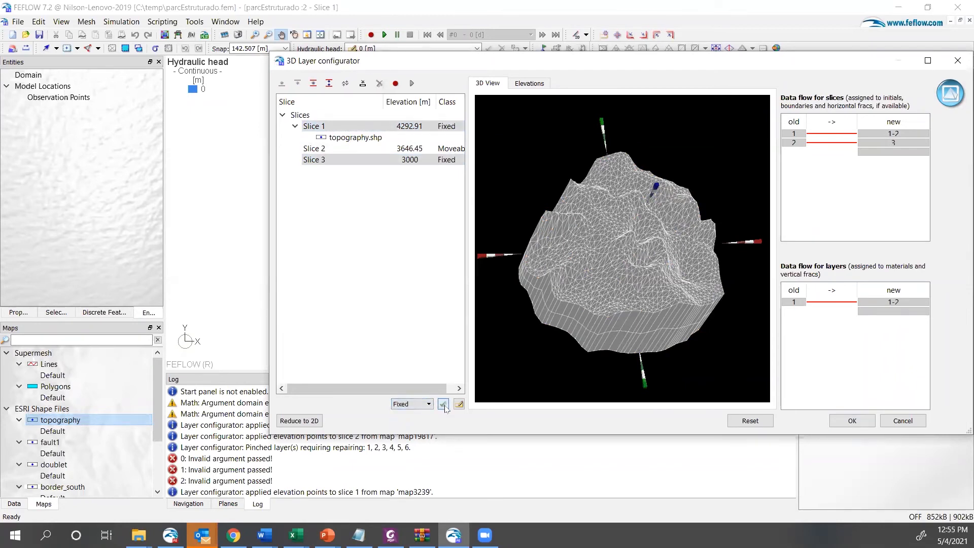
- Assign the fault1 map to Slice 2 as its elevation source
{"action": "left_click", "coordinate": [326, 151]}
{"action": "left_click_drag", "start_coordinate": [56, 443], "coordinate": [334, 150]}
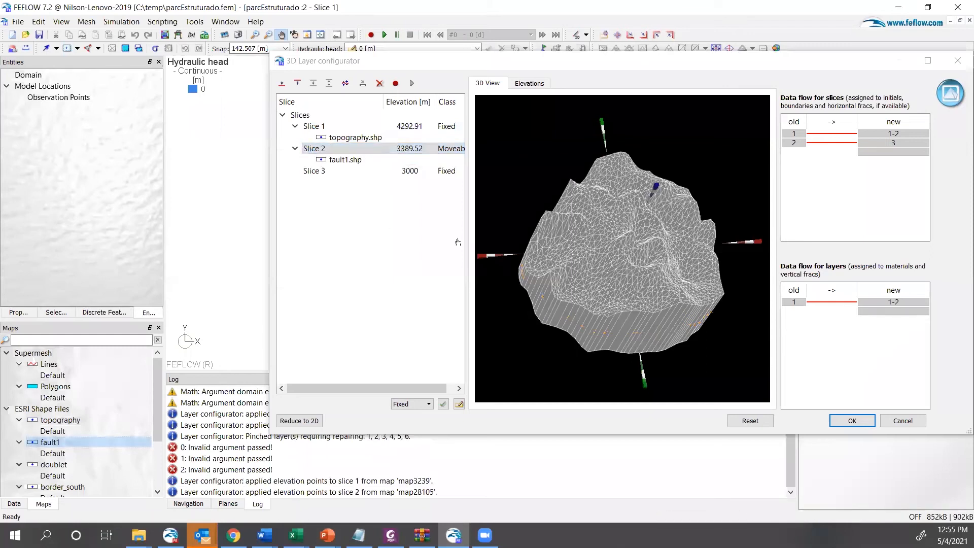
{"action": "left_click_drag", "start_coordinate": [559, 294], "coordinate": [486, 289]}
- Insert two slices between Slice 1 and the fault1-based Slice 2
{"action": "left_click", "coordinate": [315, 127], "text": "ctrl"}
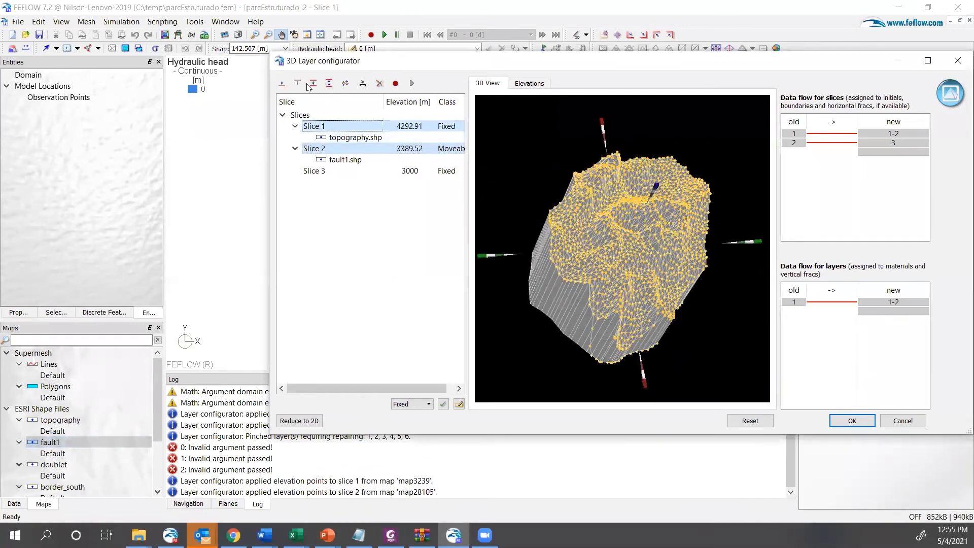
{"action": "left_click", "coordinate": [329, 83]}
{"action": "left_click", "coordinate": [508, 233]}
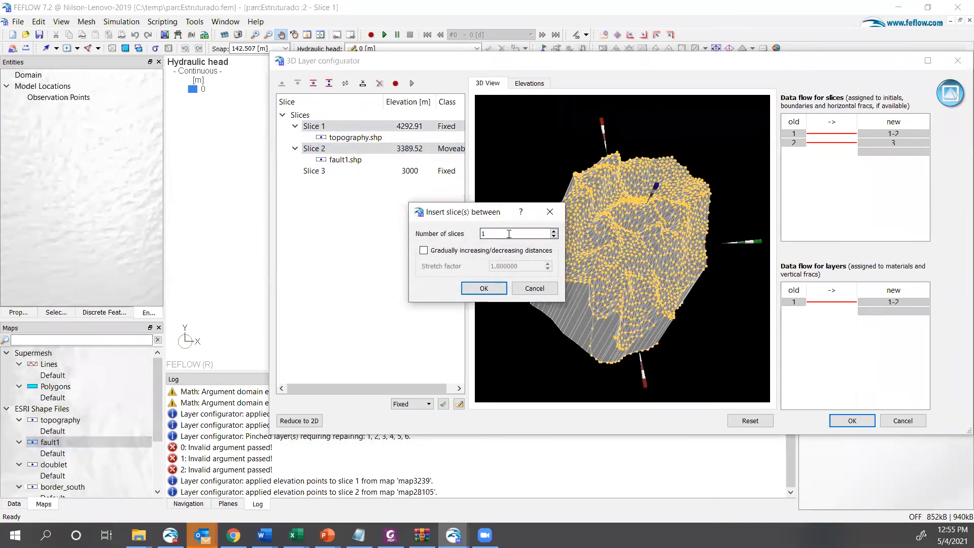
{"action": "left_click", "coordinate": [485, 288]}
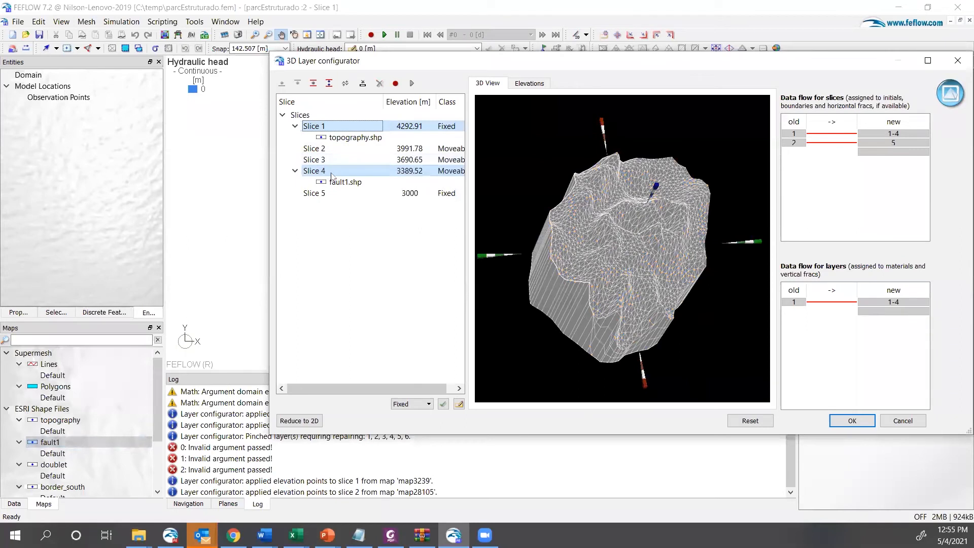
- Insert two slices between the fault1-based Slice 4 and the bottom Slice 5 at 3000 m
{"action": "left_click", "coordinate": [326, 193], "text": "ctrl"}
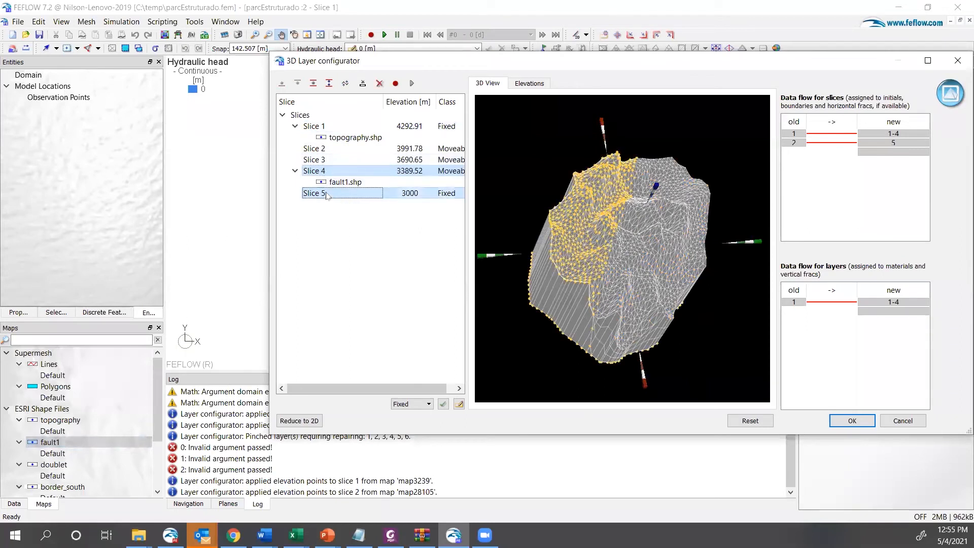
{"action": "left_click", "coordinate": [315, 84]}
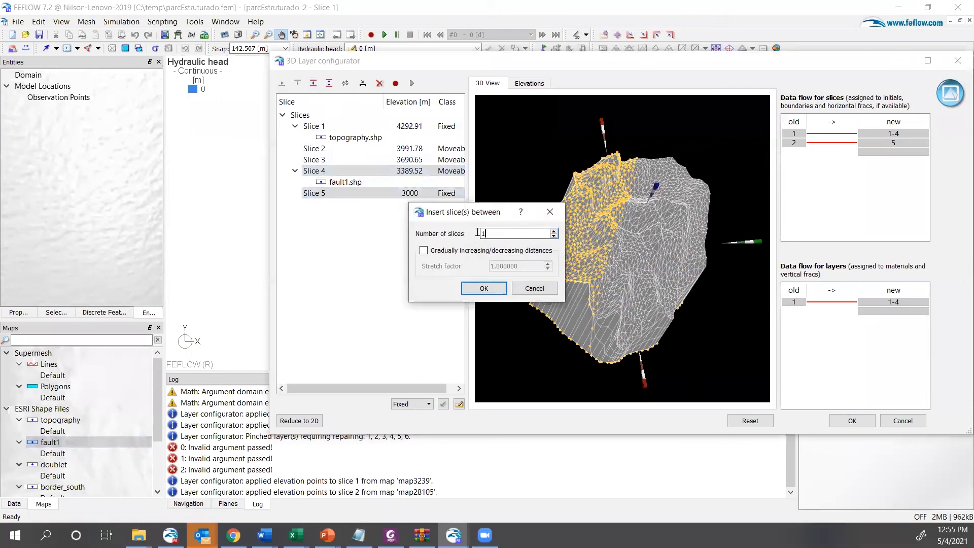
{"action": "left_click", "coordinate": [485, 288]}
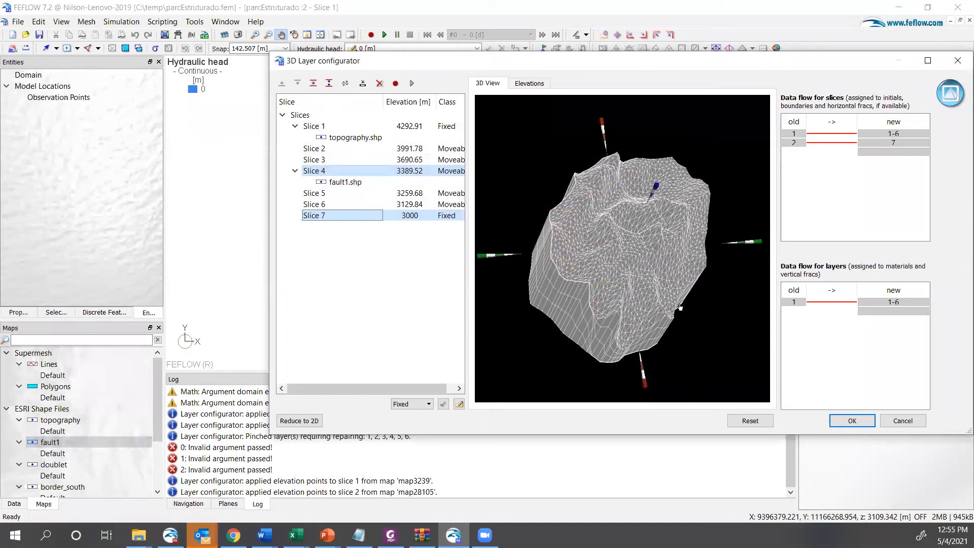
- Apply the layer configuration, resolving pinched layers by remeshing the pinched and invalid elements, including elements with height less than 0.1 m
{"action": "left_click_drag", "start_coordinate": [680, 307], "coordinate": [651, 275]}
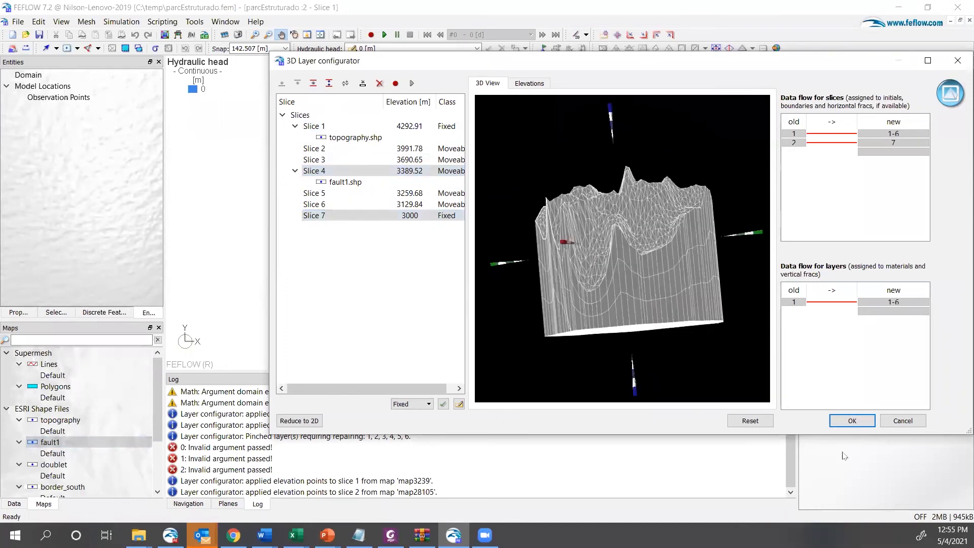
{"action": "left_click", "coordinate": [850, 421]}
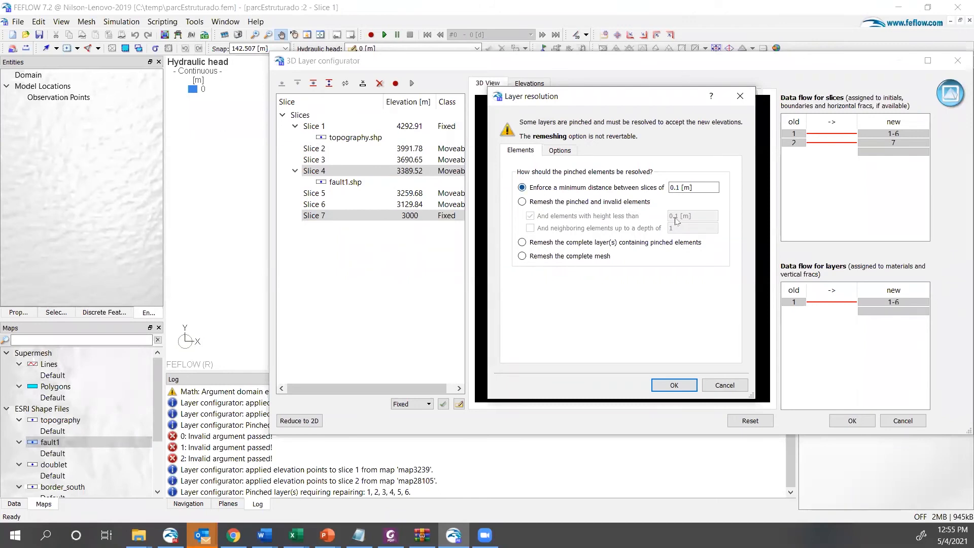
{"action": "mouse_move", "coordinate": [685, 183]}
{"action": "left_click", "coordinate": [522, 202]}
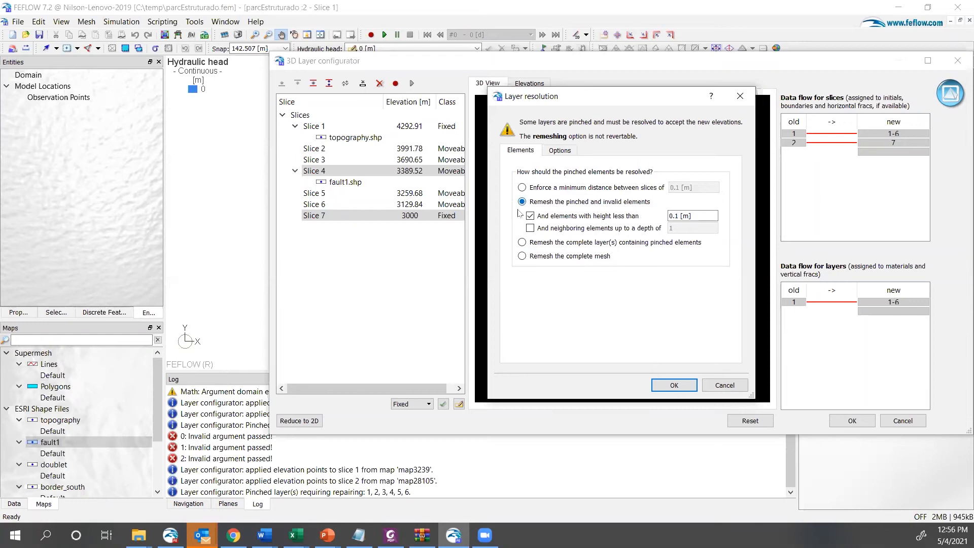
{"action": "left_click", "coordinate": [674, 386]}
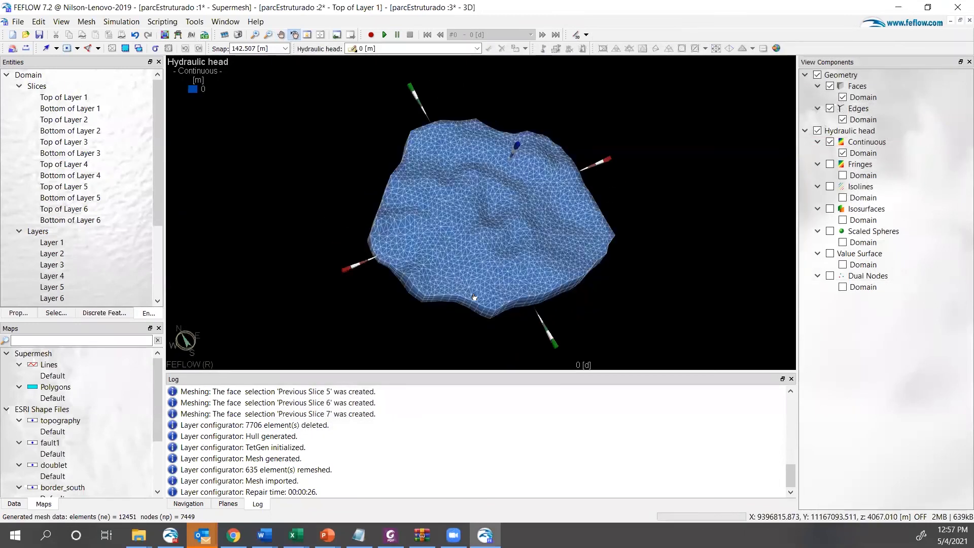
- Examine the remeshed 3D model, especially the element structure along its side where the fault surface meets the terrain
{"action": "left_click_drag", "start_coordinate": [474, 297], "coordinate": [458, 240]}
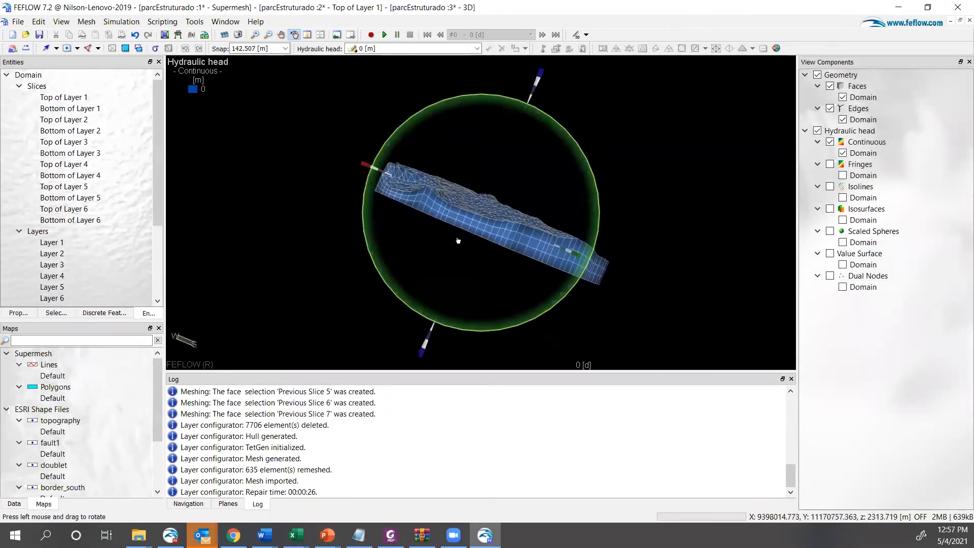
{"action": "scroll", "coordinate": [455, 217], "scroll_direction": "down", "scroll_amount": 8}
{"action": "scroll", "coordinate": [454, 217], "scroll_direction": "down", "scroll_amount": 3}
{"action": "right_click_drag", "start_coordinate": [480, 229], "coordinate": [529, 300]}
{"action": "left_click_drag", "start_coordinate": [610, 260], "coordinate": [544, 165]}
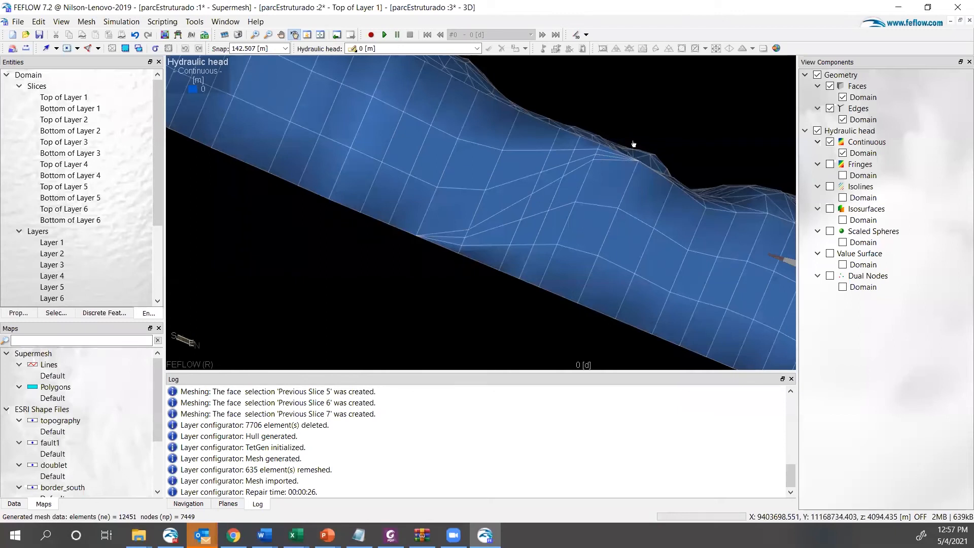
{"action": "left_click_drag", "start_coordinate": [659, 178], "coordinate": [712, 249]}
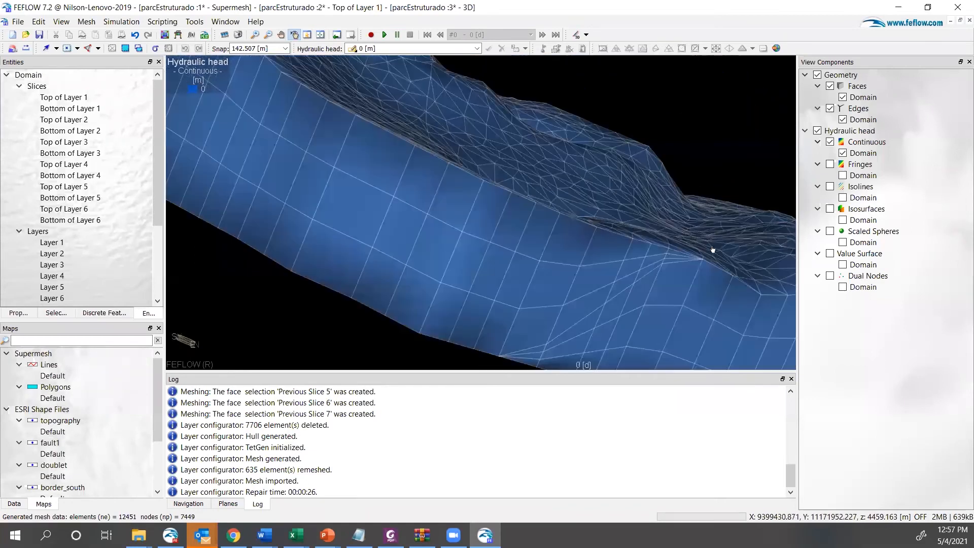
{"action": "right_click_drag", "start_coordinate": [724, 277], "coordinate": [700, 250]}
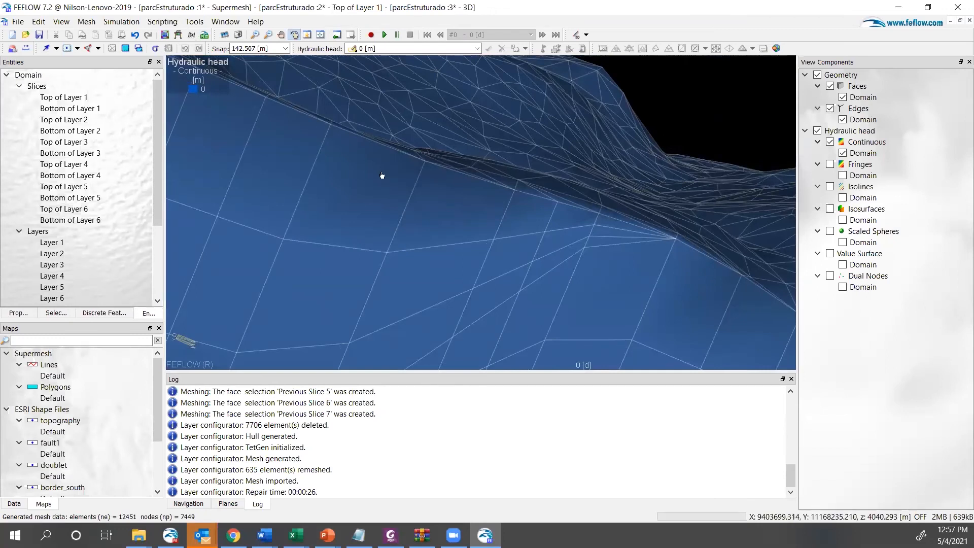
{"action": "right_click_drag", "start_coordinate": [382, 175], "coordinate": [380, 161]}
{"action": "left_click_drag", "start_coordinate": [380, 162], "coordinate": [323, 48]}
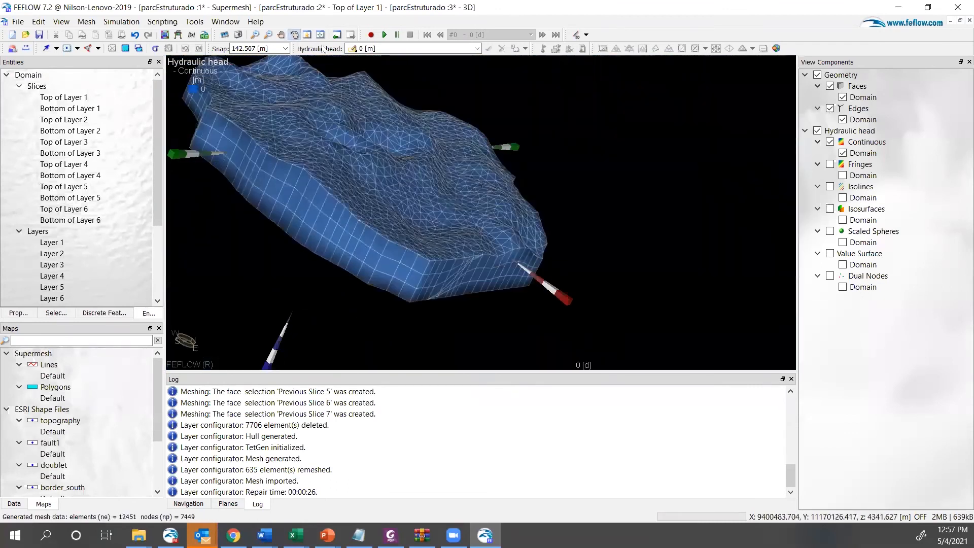
- Switch to the slice view and examine the mesh extent of the layers down to Layer 6
{"action": "left_click", "coordinate": [225, 21]}
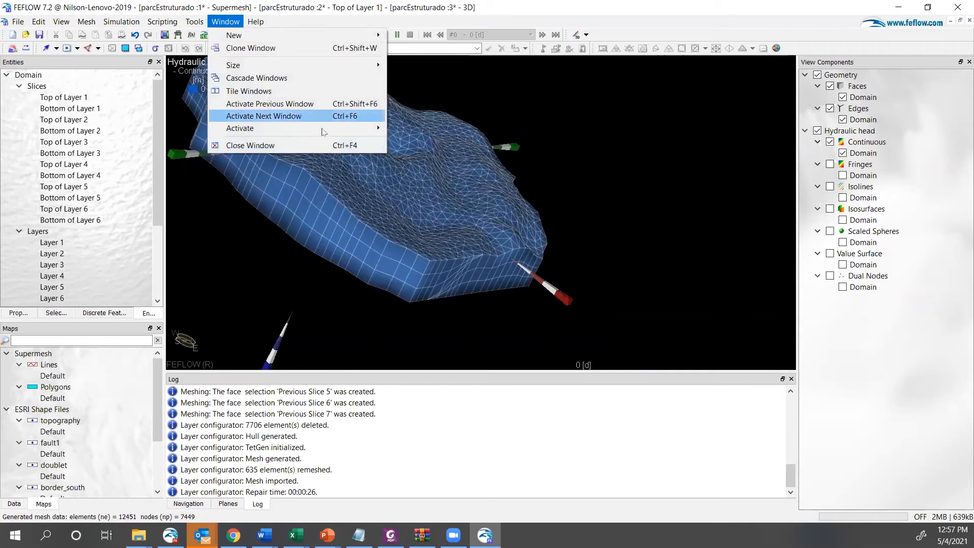
{"action": "mouse_move", "coordinate": [323, 130]}
{"action": "left_click", "coordinate": [489, 135]}
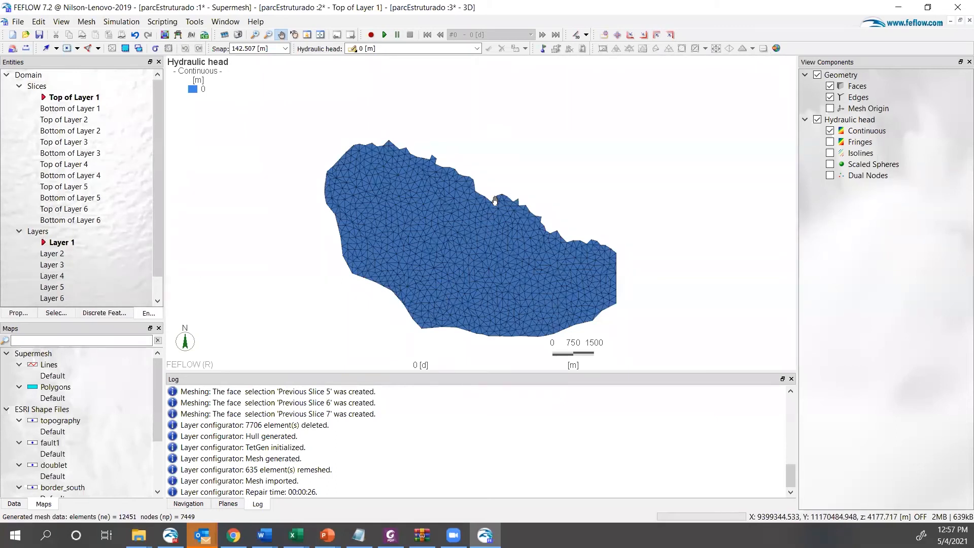
{"action": "left_click", "coordinate": [72, 254]}
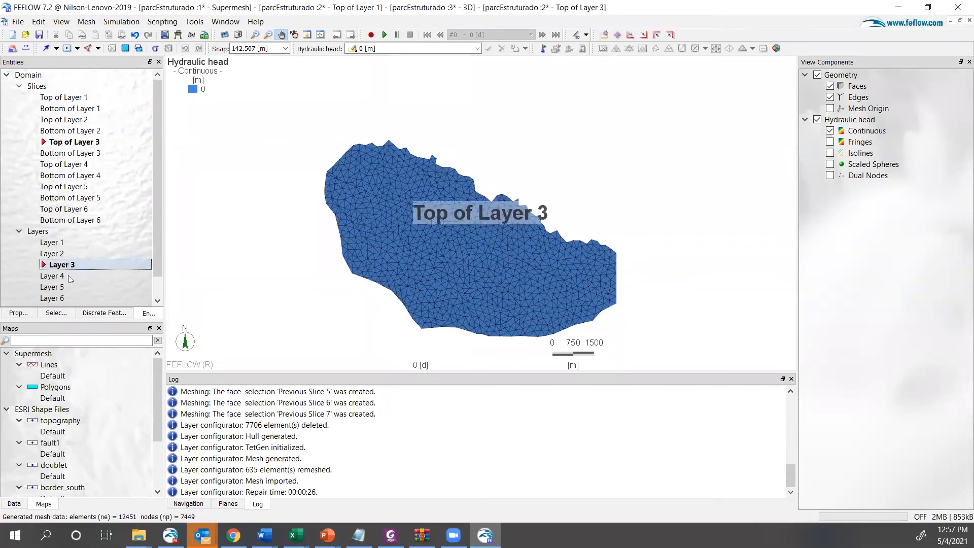
{"action": "left_click", "coordinate": [71, 278]}
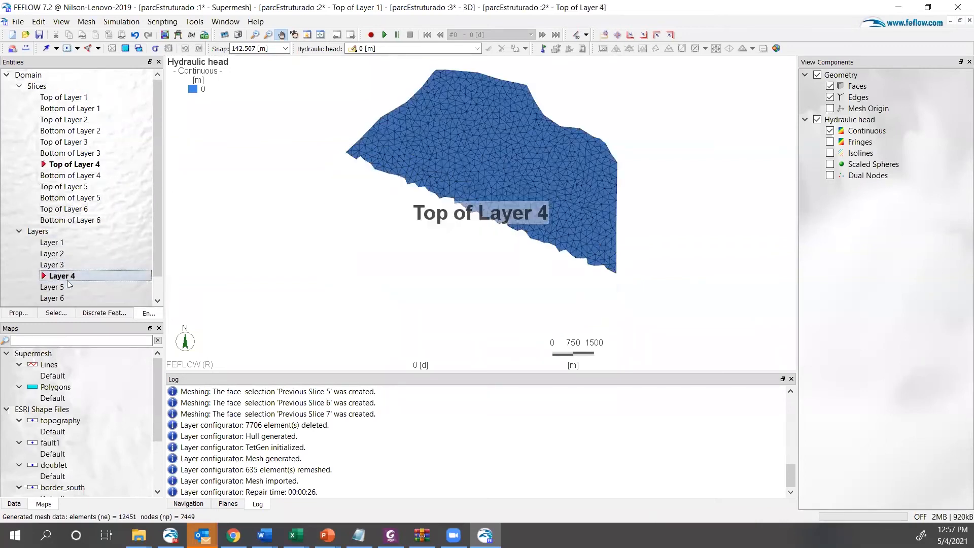
{"action": "left_click", "coordinate": [62, 287]}
{"action": "left_click", "coordinate": [62, 299]}
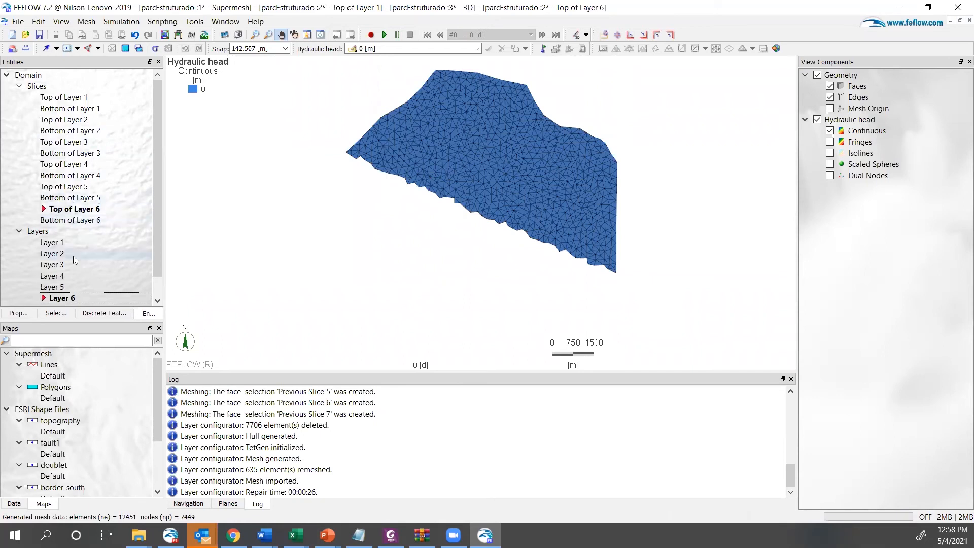
- Show Layer 1 with the conductivity parameters K_xx, K_yy and K_zz displayed together
{"action": "double_click", "coordinate": [57, 243]}
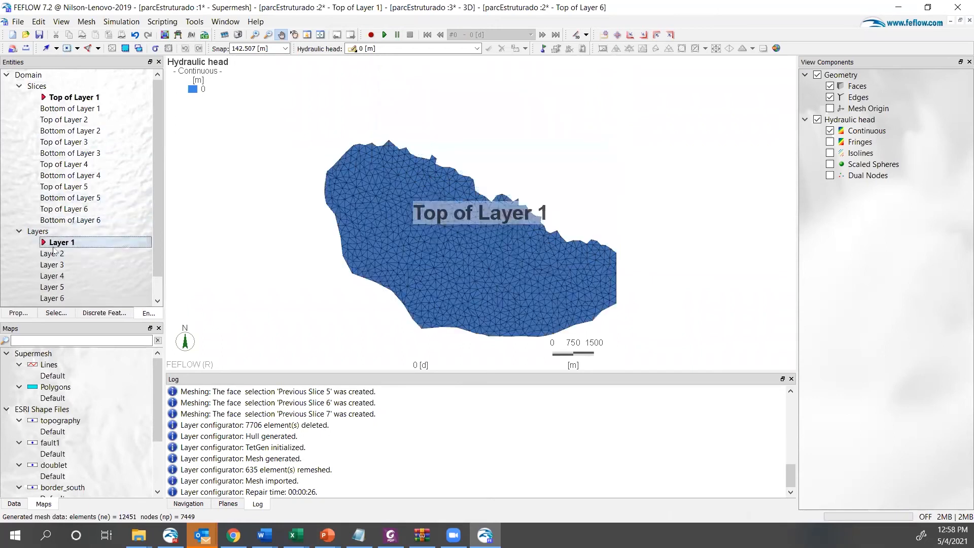
{"action": "scroll", "coordinate": [43, 391], "scroll_direction": "down", "scroll_amount": 3}
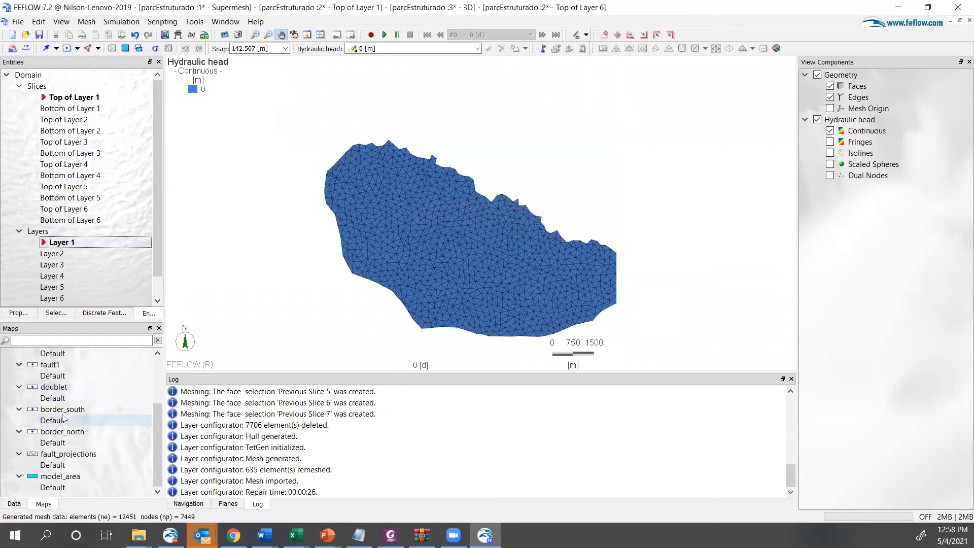
{"action": "left_click", "coordinate": [14, 504]}
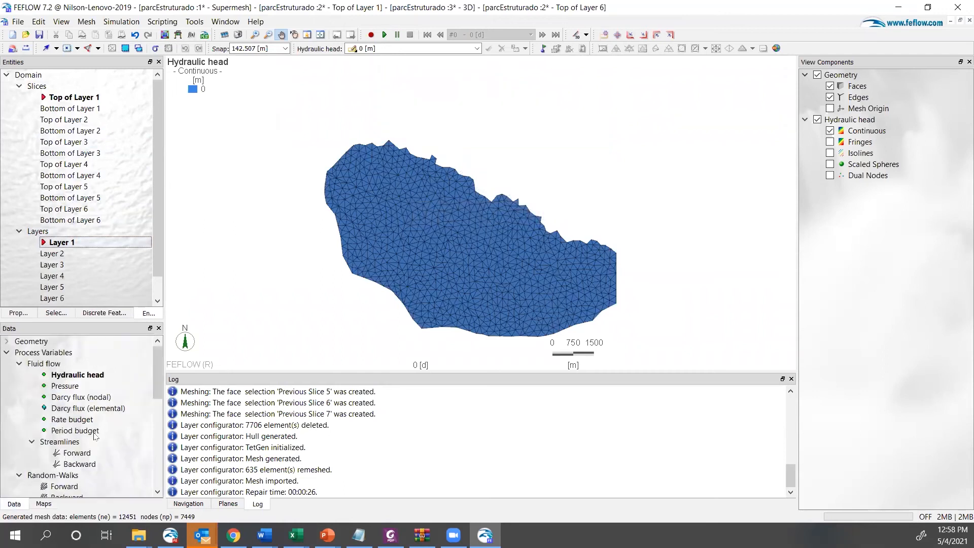
{"action": "scroll", "coordinate": [89, 459], "scroll_direction": "down", "scroll_amount": 3}
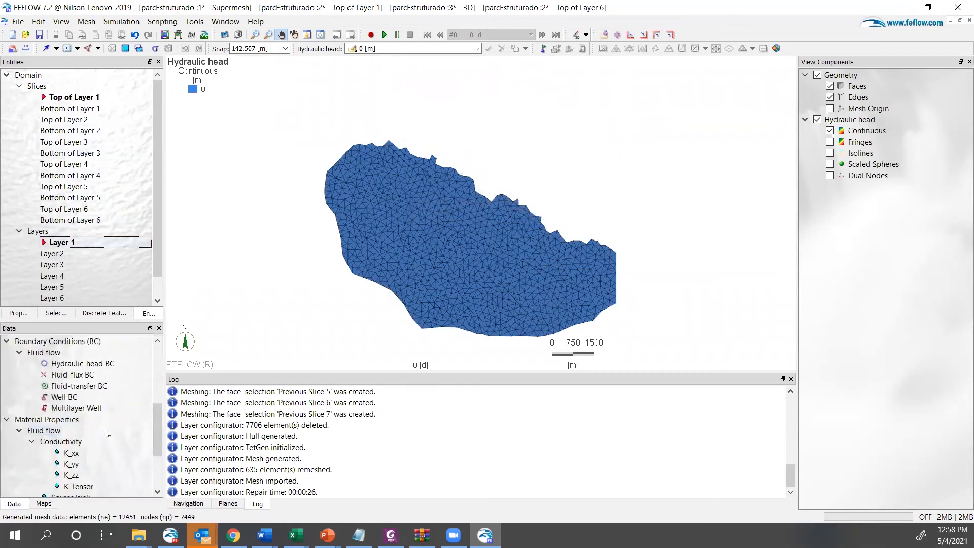
{"action": "double_click", "coordinate": [87, 453]}
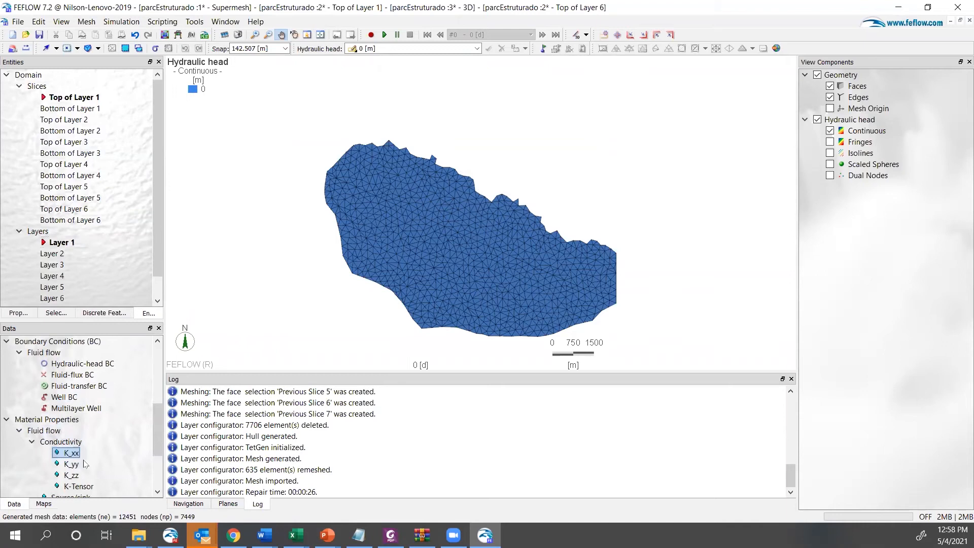
{"action": "double_click", "coordinate": [85, 464]}
{"action": "double_click", "coordinate": [85, 476]}
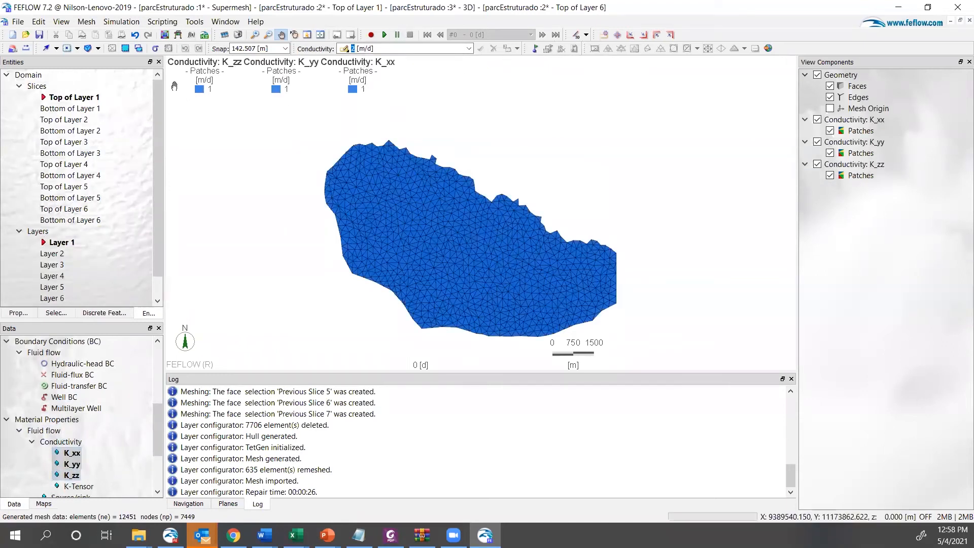
- Assign a conductivity of 2 m/d in K_xx, K_yy and K_zz to all elements of Layers 1, 2 and 3
{"action": "left_click", "coordinate": [124, 48]}
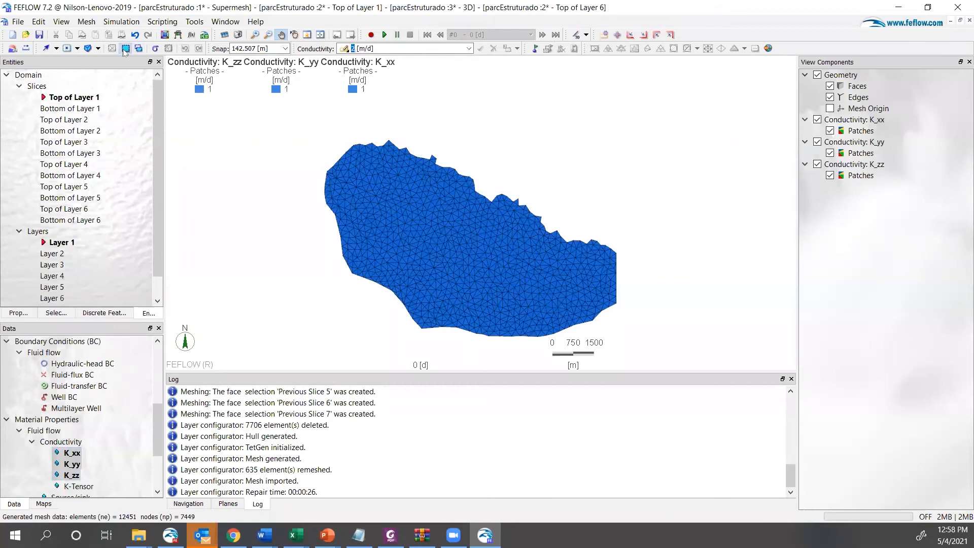
{"action": "left_click", "coordinate": [481, 48]}
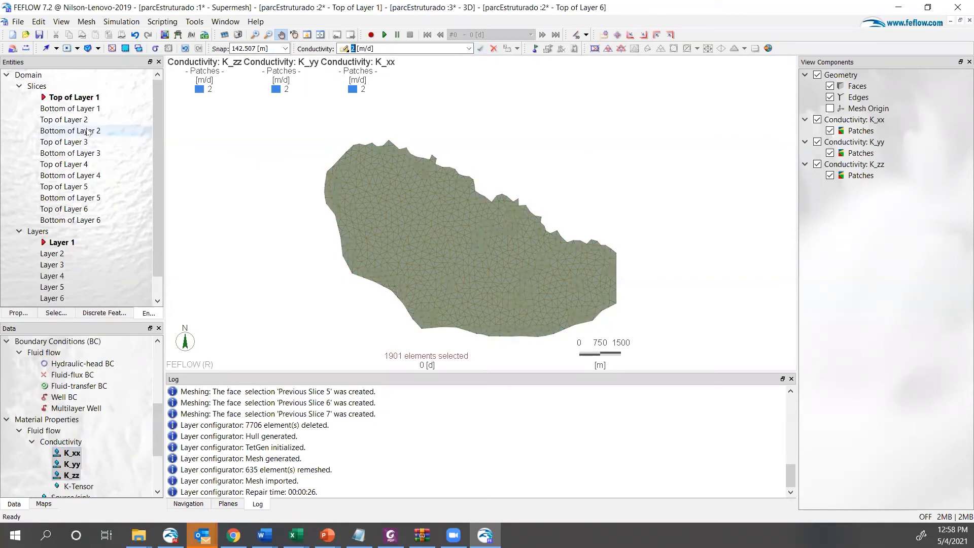
{"action": "double_click", "coordinate": [57, 254]}
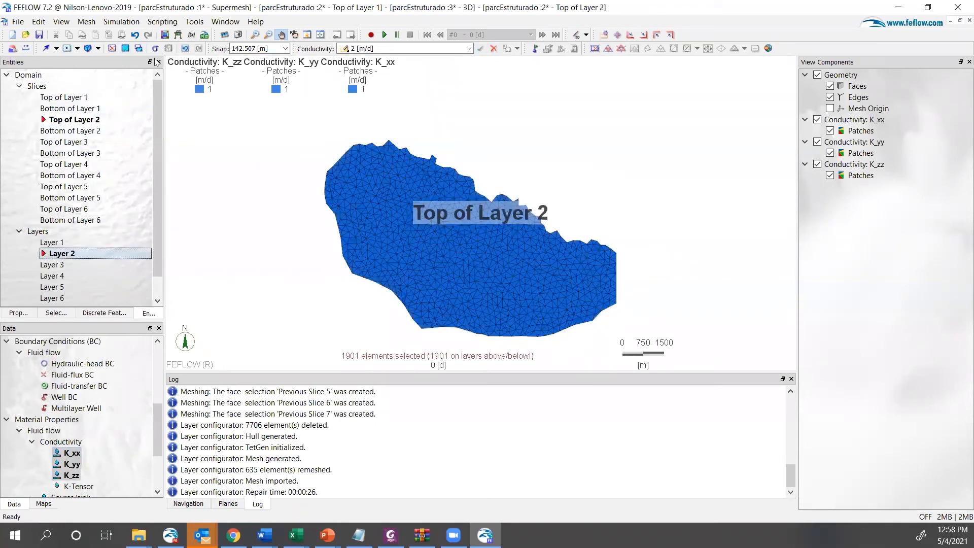
{"action": "left_click", "coordinate": [481, 48]}
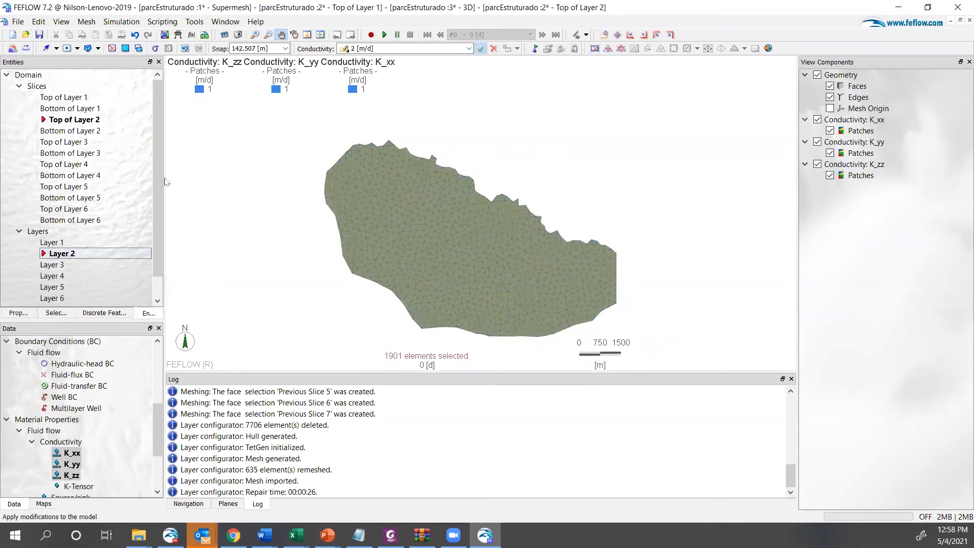
{"action": "double_click", "coordinate": [57, 265]}
{"action": "left_click", "coordinate": [138, 48]}
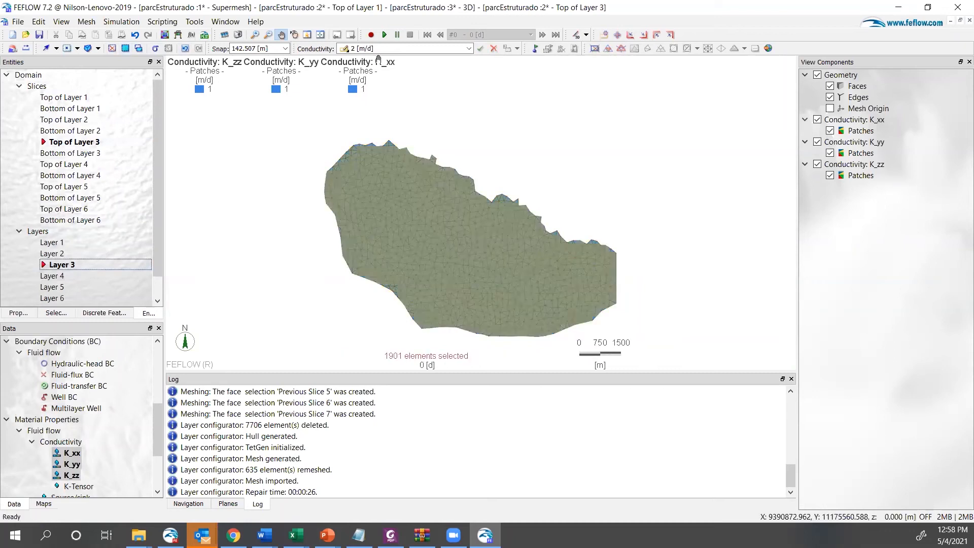
{"action": "left_click", "coordinate": [480, 48]}
{"action": "scroll", "coordinate": [80, 441], "scroll_direction": "down", "scroll_amount": 2}
{"action": "scroll", "coordinate": [80, 441], "scroll_direction": "up", "scroll_amount": 2}
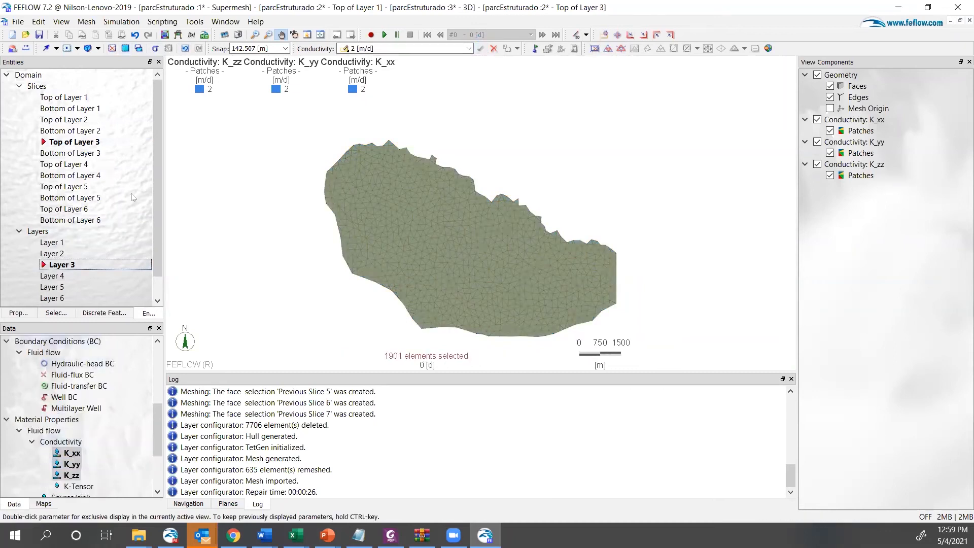
- Assign a conductivity of 10 m/d in K_xx, K_yy and K_zz to all elements of Layer 4
{"action": "left_click", "coordinate": [68, 275]}
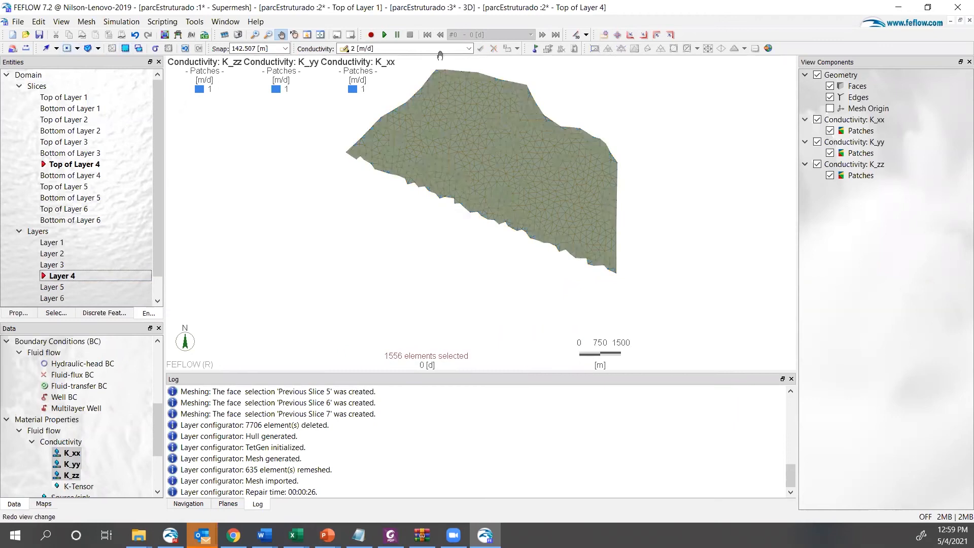
{"action": "left_click", "coordinate": [413, 51]}
{"action": "type", "text": "10"}
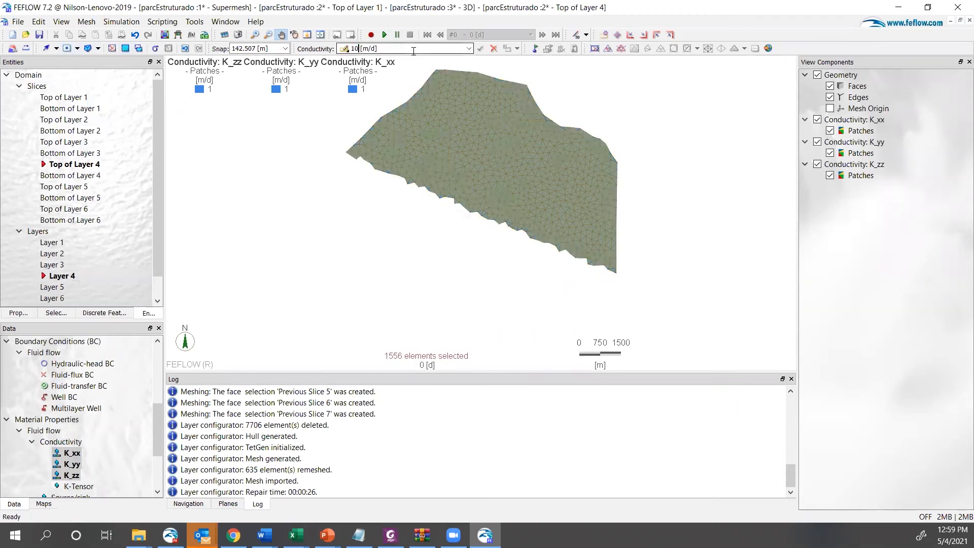
{"action": "left_click", "coordinate": [481, 48]}
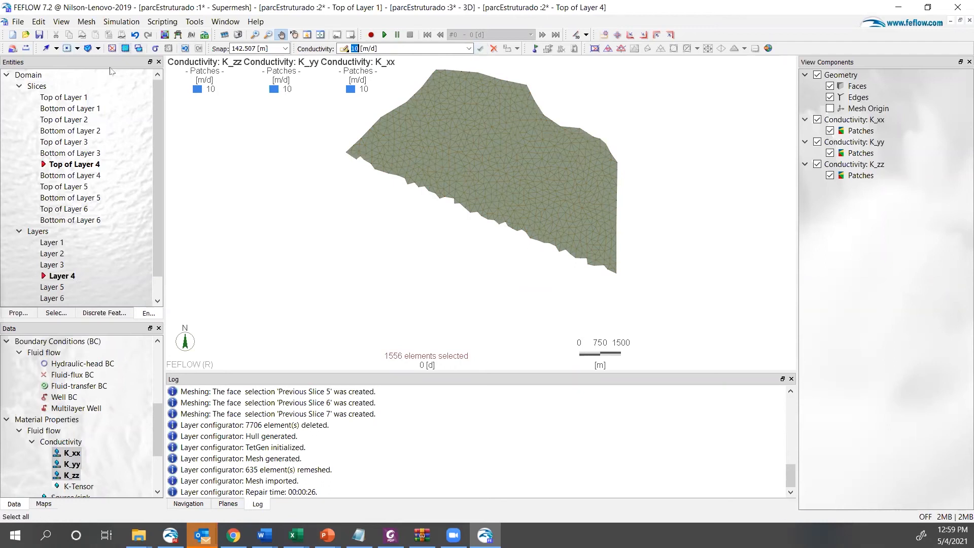
- Assign a conductivity of 10 m/d in K_xx, K_yy and K_zz to all elements of Layers 5 and 6
{"action": "left_click", "coordinate": [56, 287]}
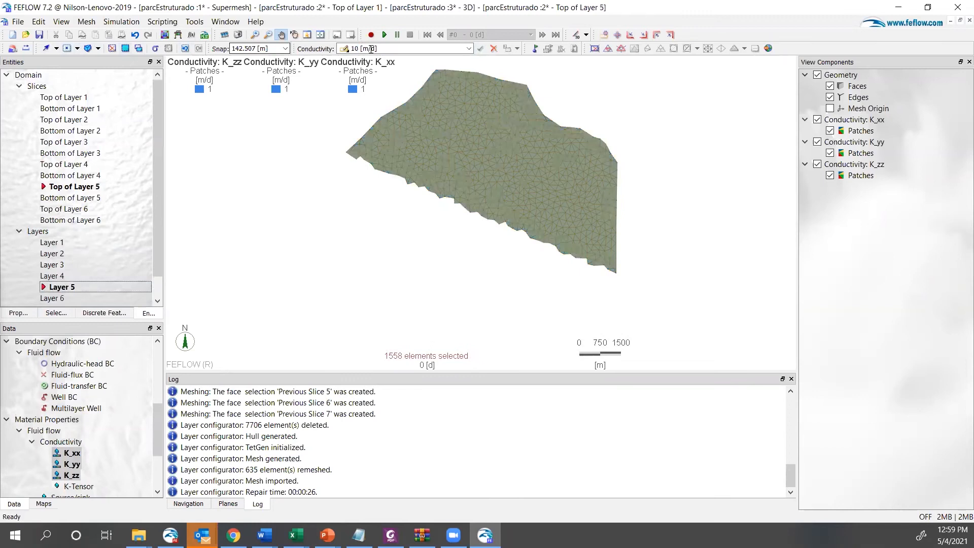
{"action": "key", "text": "Return"}
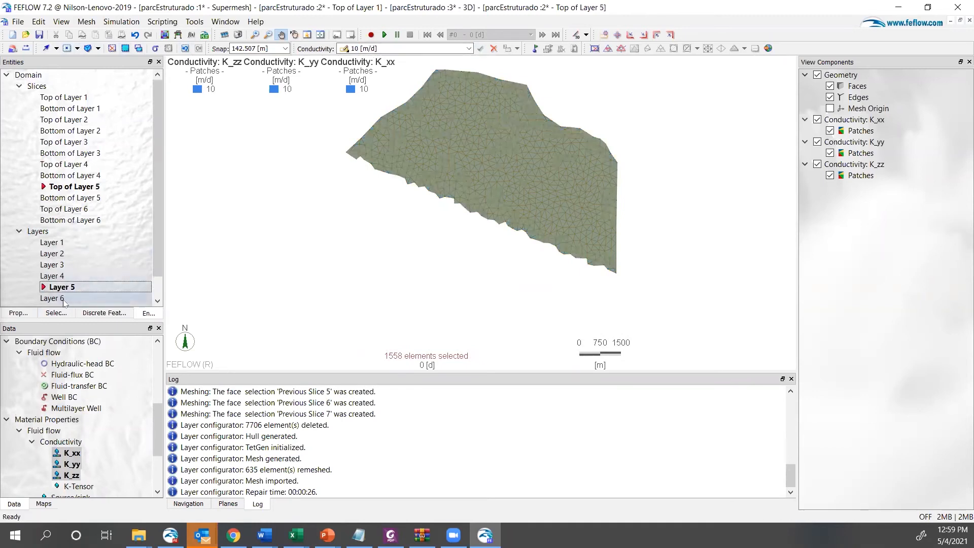
{"action": "left_click", "coordinate": [63, 299]}
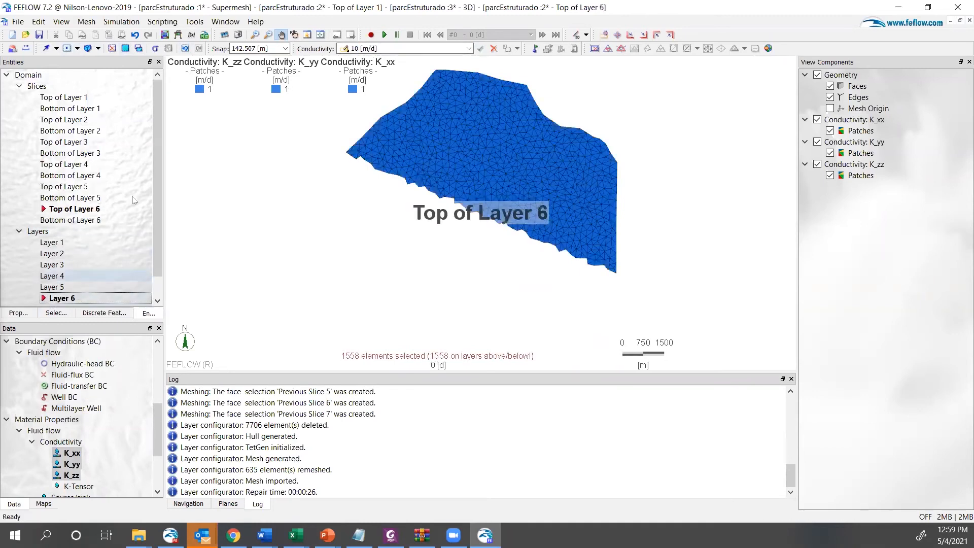
{"action": "left_click", "coordinate": [127, 49]}
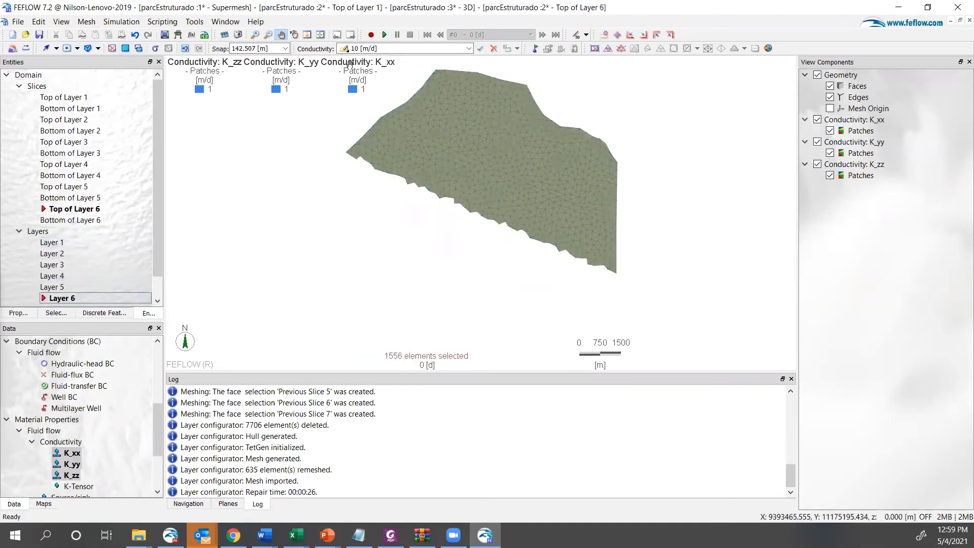
{"action": "left_click", "coordinate": [480, 48]}
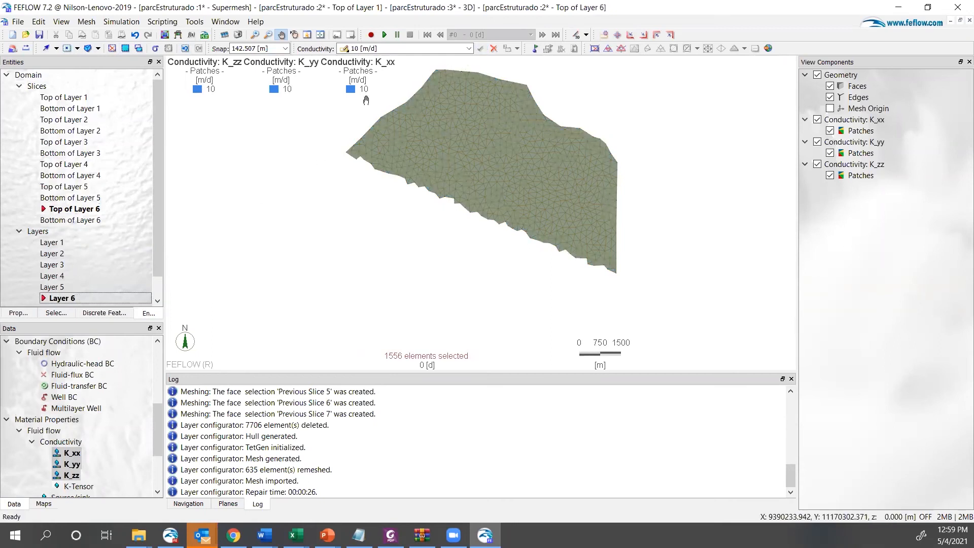
- Activate the 3D view window of the parcEstruturado model
{"action": "left_click", "coordinate": [225, 21]}
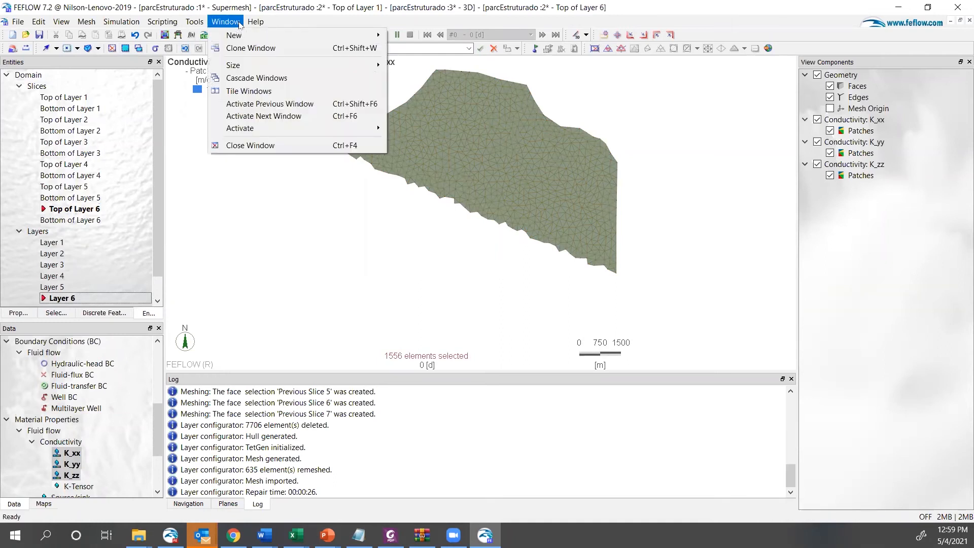
{"action": "mouse_move", "coordinate": [321, 128]}
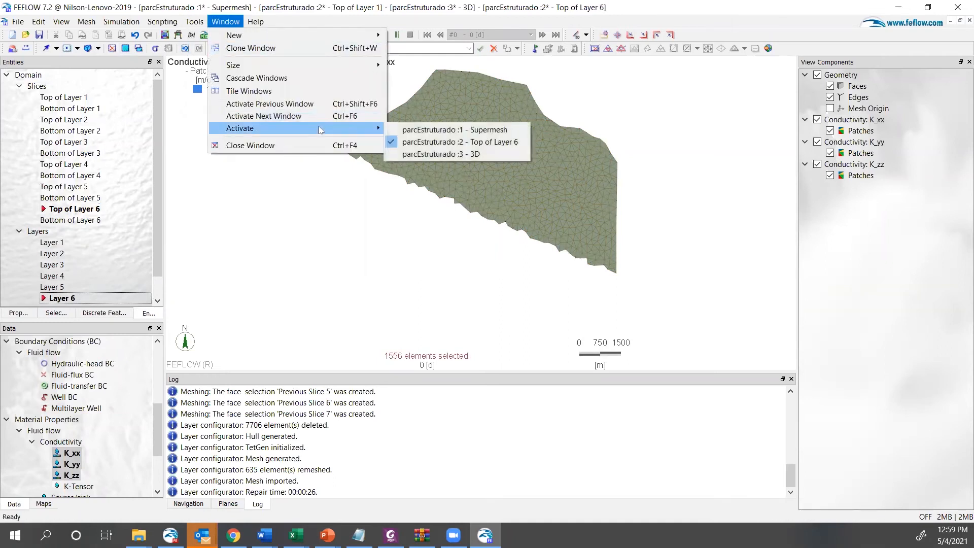
{"action": "left_click", "coordinate": [484, 153]}
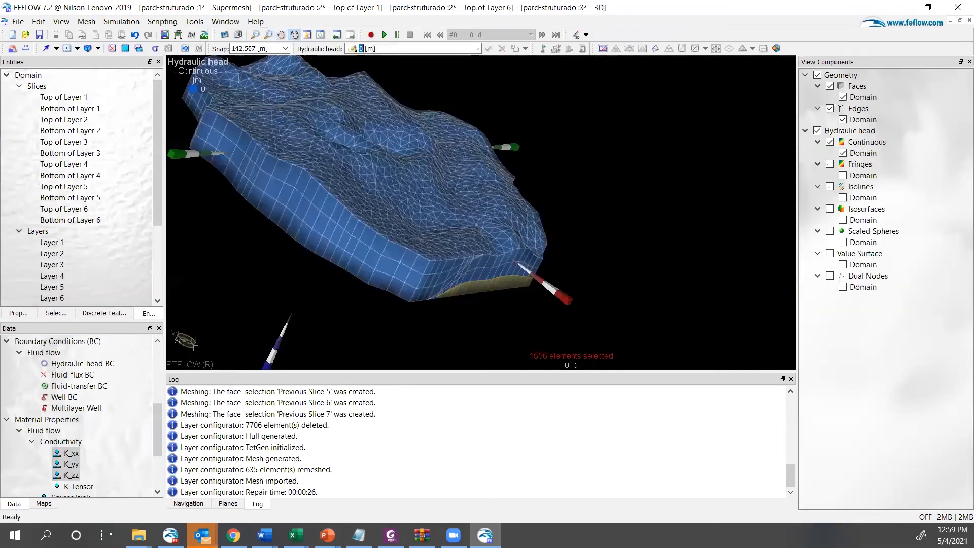
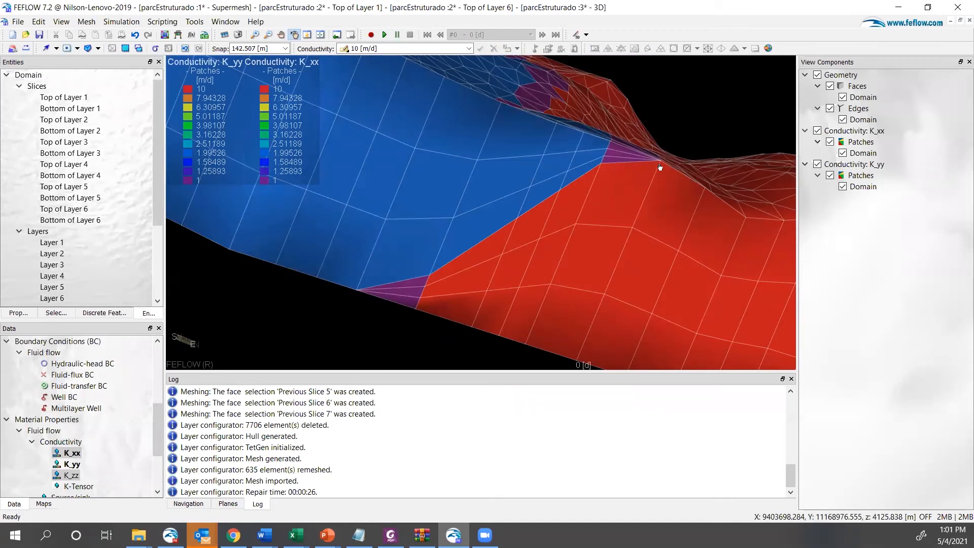
- Select individual surface elements in the purple transition strip between the blue and red conductivity zones at the model's edge
{"action": "scroll", "coordinate": [628, 156], "scroll_direction": "up", "scroll_amount": 3}
{"action": "left_click_drag", "start_coordinate": [611, 302], "coordinate": [465, 272]}
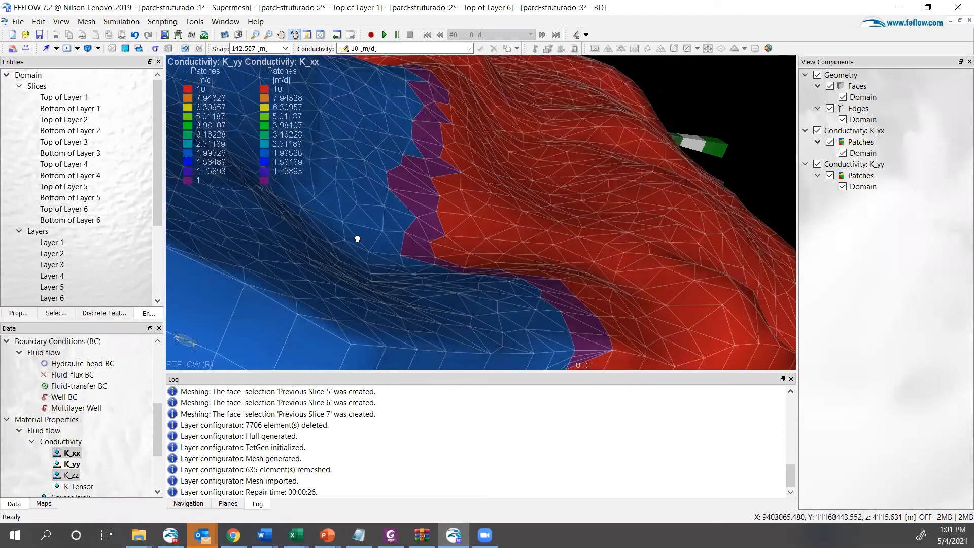
{"action": "middle_click_drag", "start_coordinate": [463, 289], "coordinate": [430, 272]}
{"action": "left_click_drag", "start_coordinate": [458, 287], "coordinate": [449, 267]}
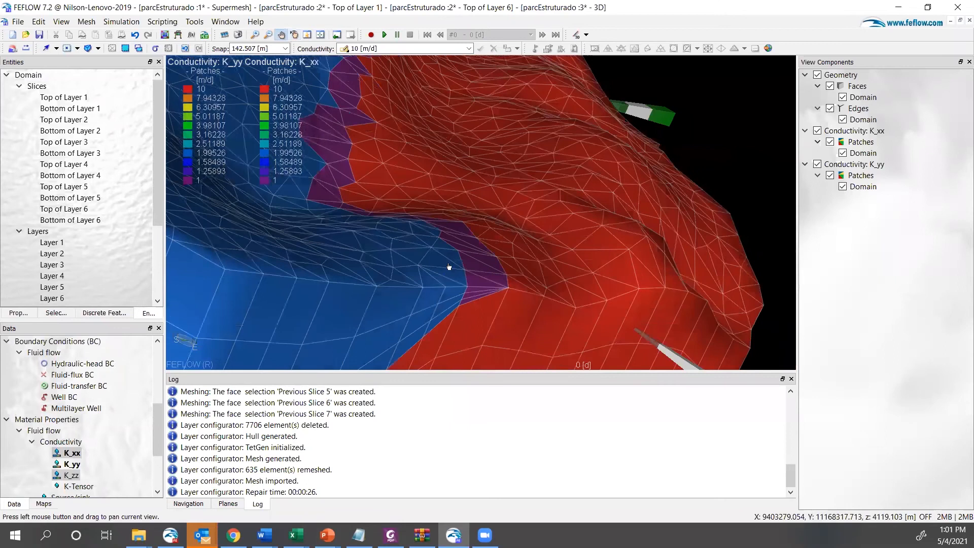
{"action": "left_click", "coordinate": [46, 49]}
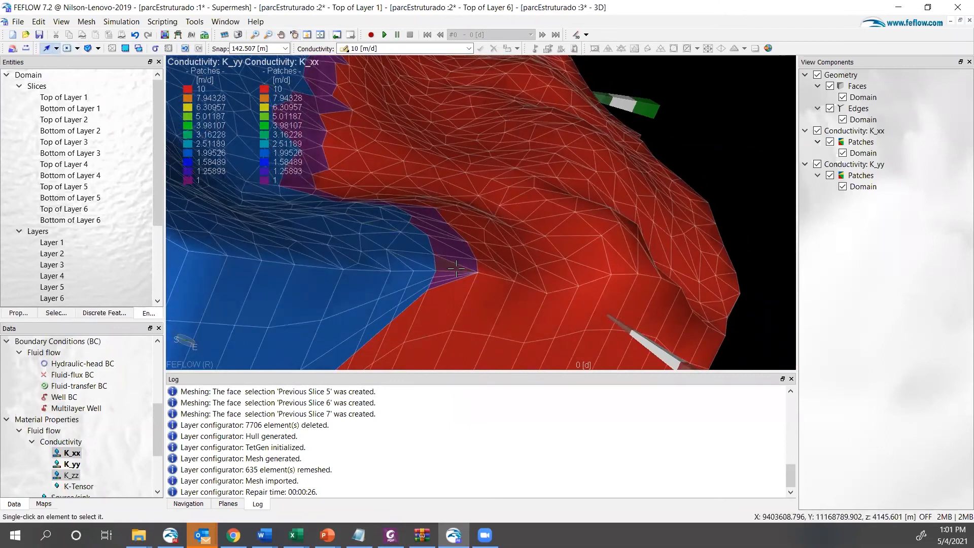
{"action": "left_click", "coordinate": [446, 246]}
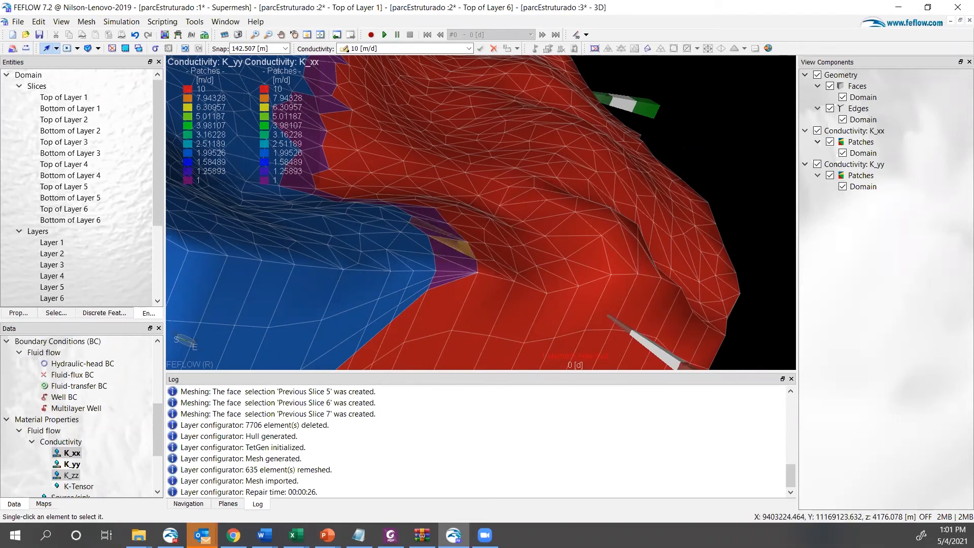
{"action": "left_click", "coordinate": [77, 49]}
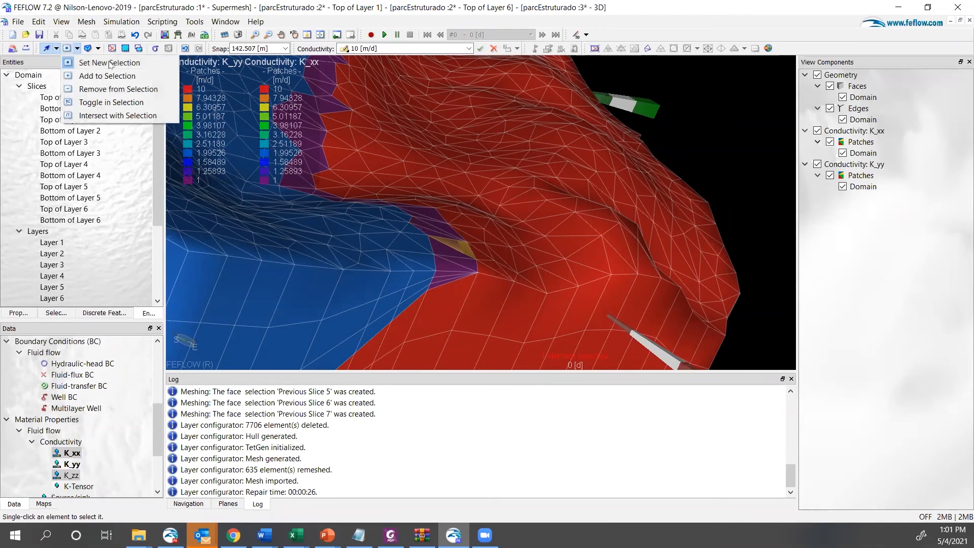
{"action": "left_click", "coordinate": [109, 63]}
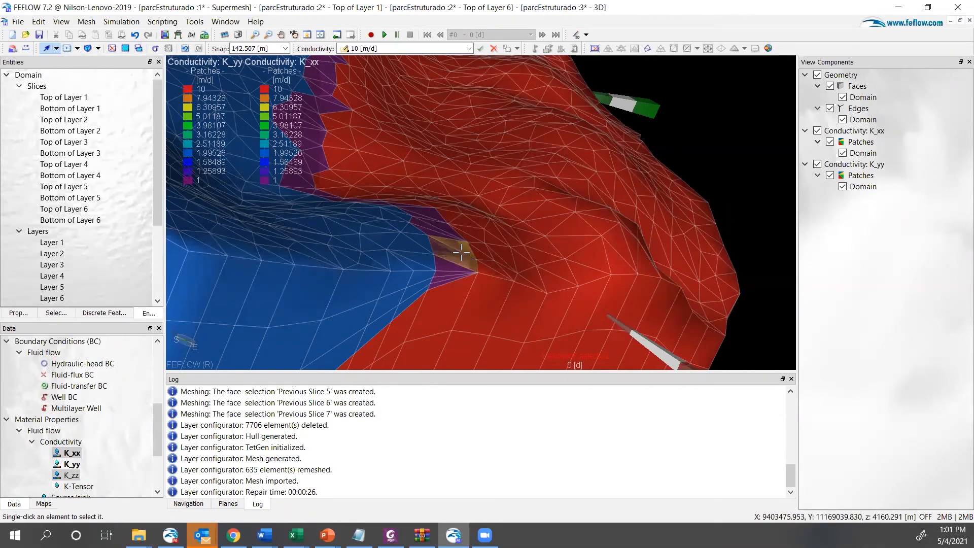
{"action": "left_click", "coordinate": [461, 252]}
{"action": "left_click", "coordinate": [439, 236]}
{"action": "left_click", "coordinate": [448, 266]}
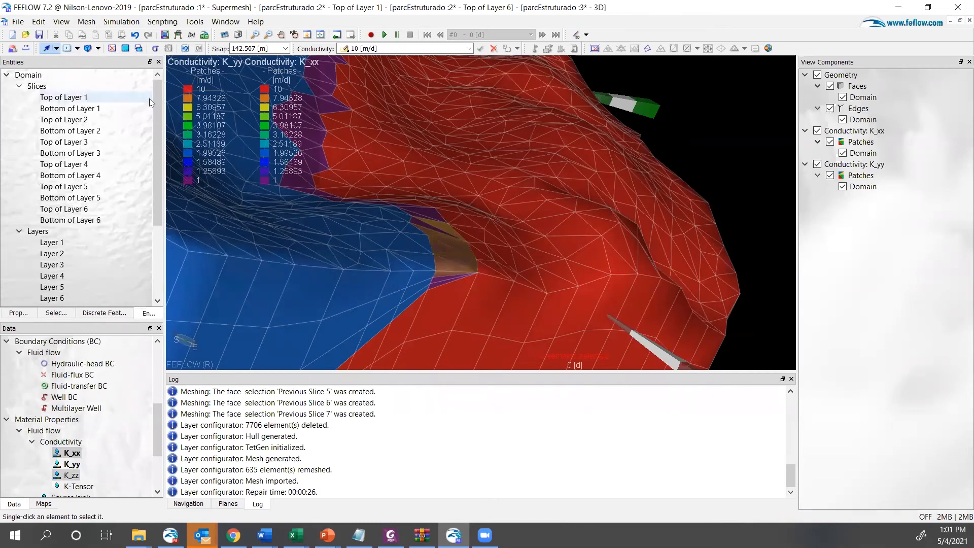
- Add the faces and edges of Element Groups 1 to 6 to the 3D view
{"action": "scroll", "coordinate": [113, 162], "scroll_direction": "down", "scroll_amount": 3}
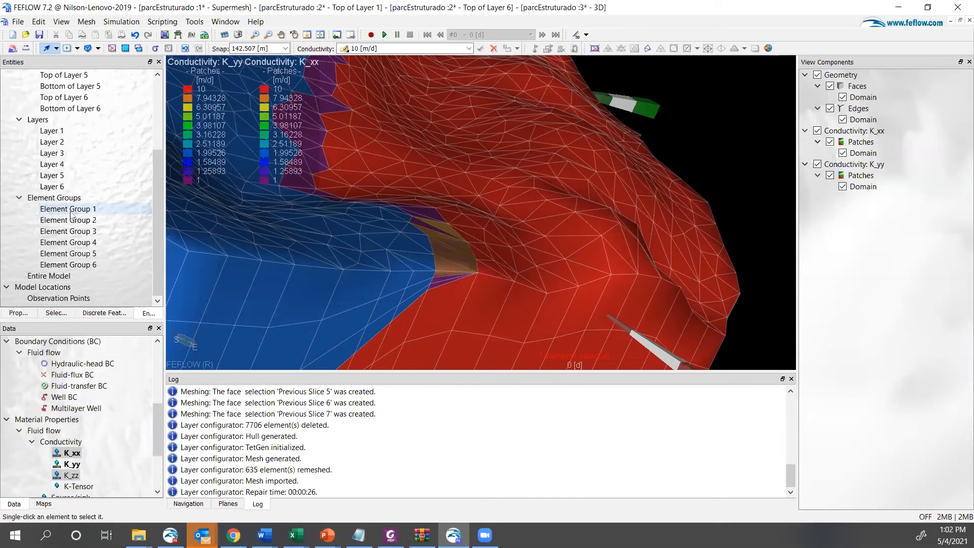
{"action": "left_click", "coordinate": [70, 210]}
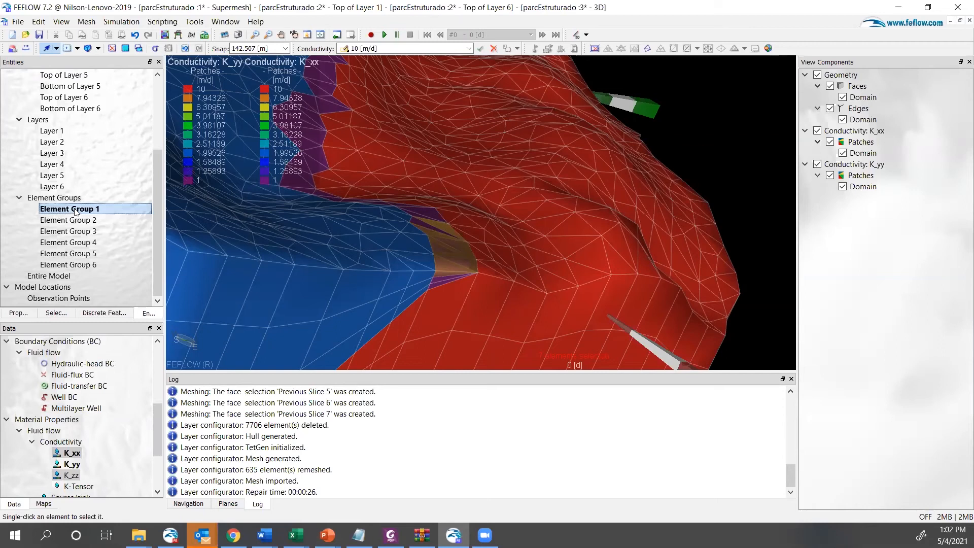
{"action": "double_click", "coordinate": [76, 220]}
{"action": "double_click", "coordinate": [80, 232]}
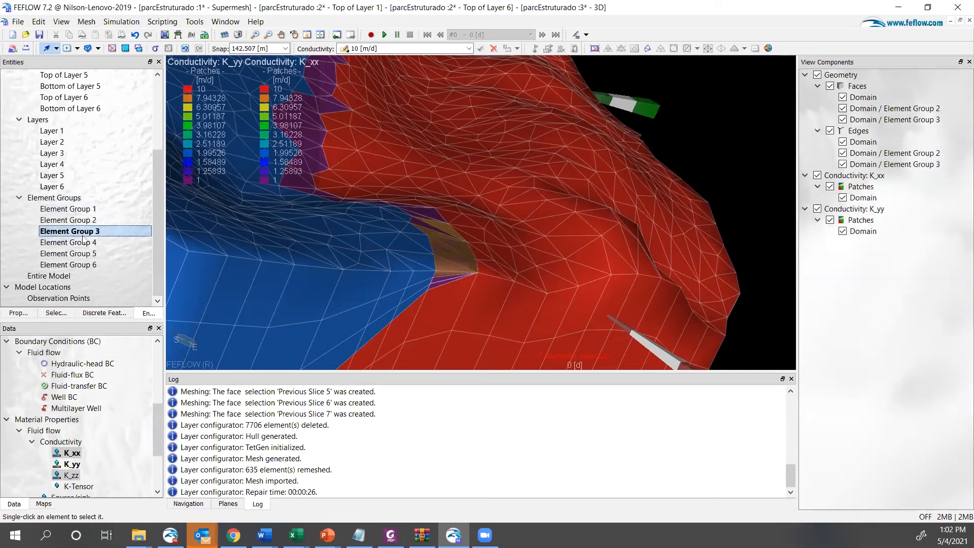
{"action": "double_click", "coordinate": [83, 243]}
{"action": "double_click", "coordinate": [85, 254]}
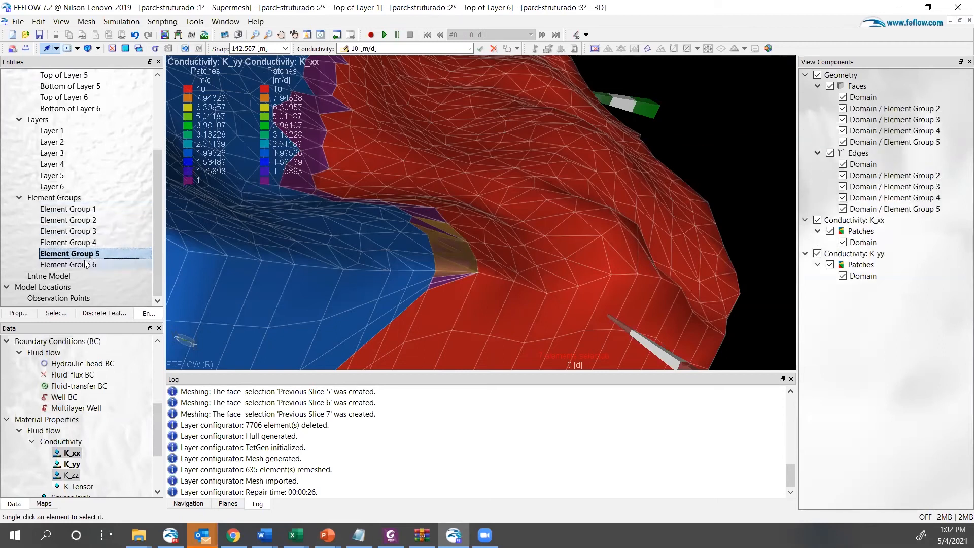
{"action": "left_click", "coordinate": [86, 265]}
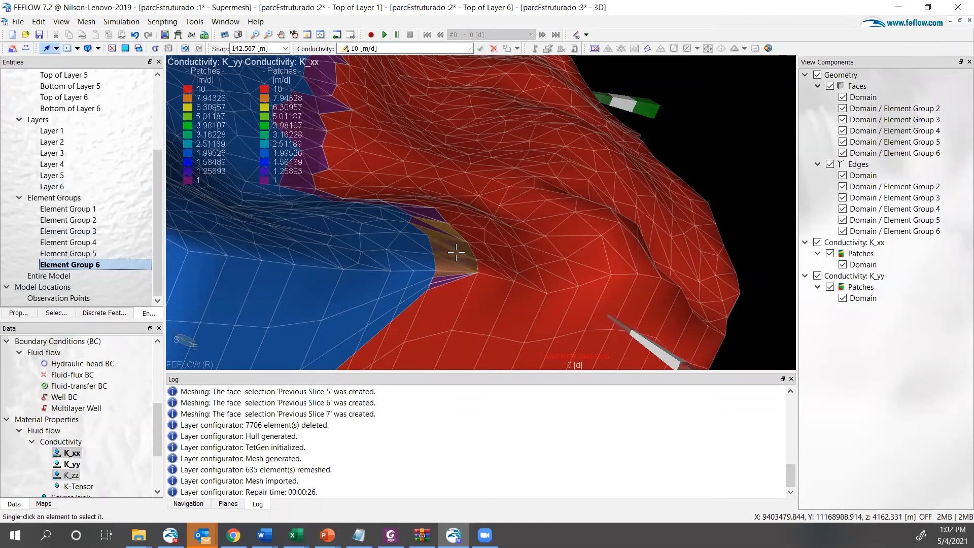
{"action": "left_click", "coordinate": [425, 218]}
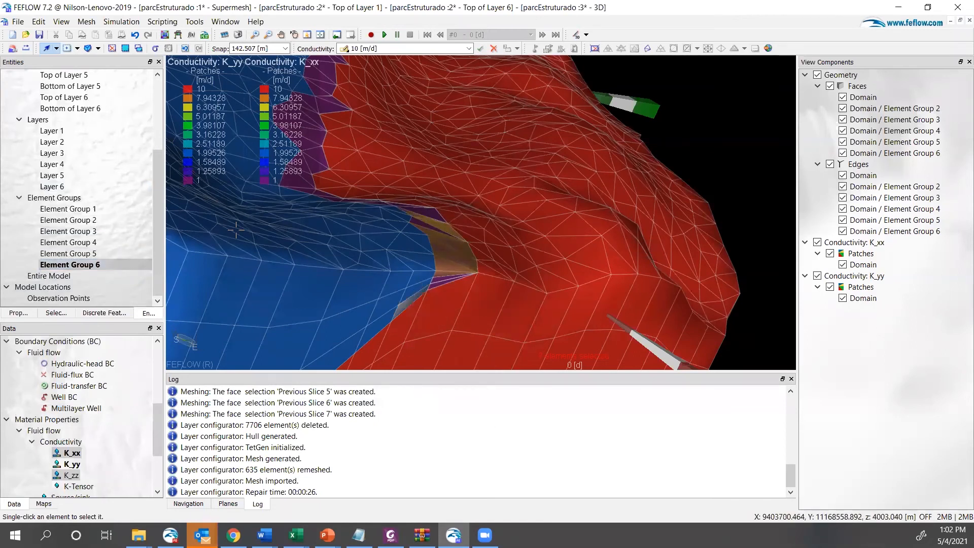
{"action": "double_click", "coordinate": [82, 208]}
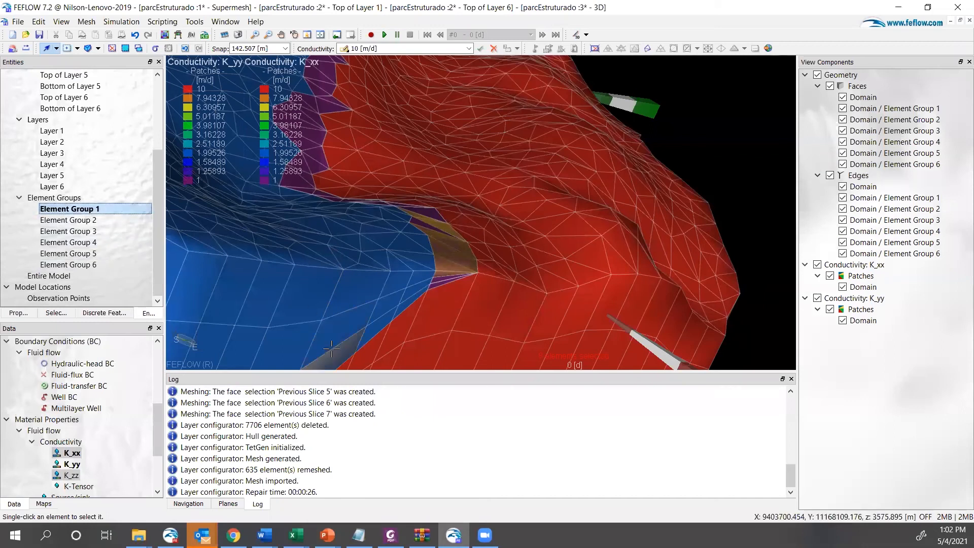
- Select the upper transition elements between the two zones by element group, assign them a conductivity of 10 m/d, and clear the selection
{"action": "left_click_drag", "start_coordinate": [331, 348], "coordinate": [228, 136]}
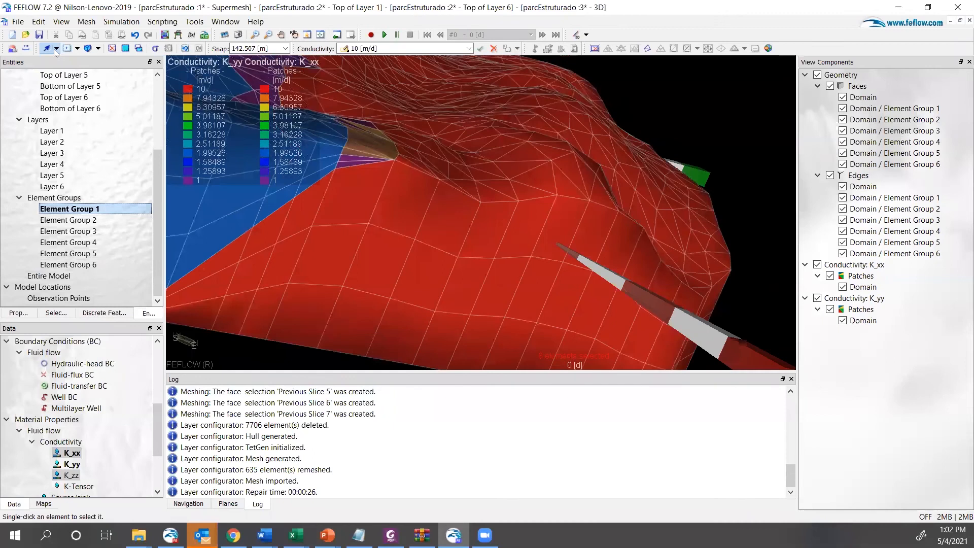
{"action": "left_click", "coordinate": [56, 49]}
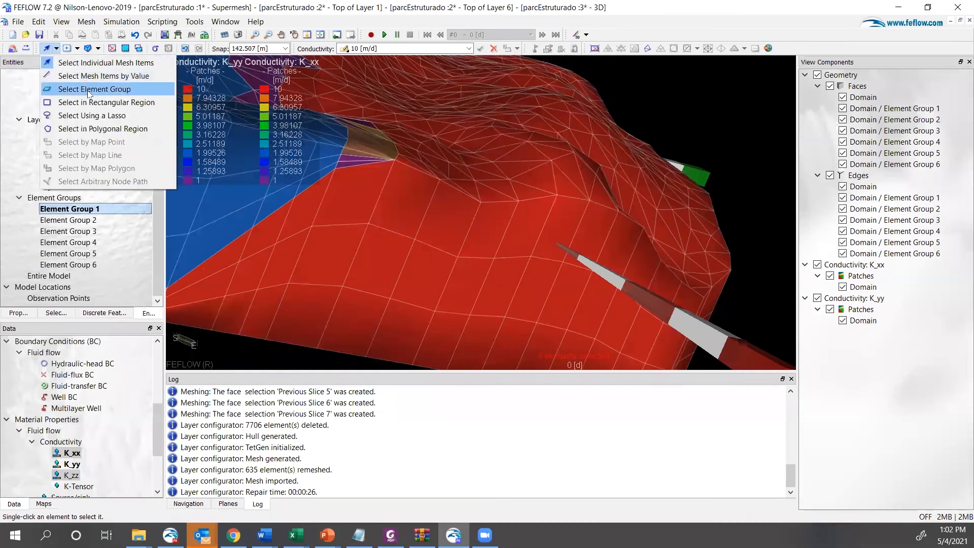
{"action": "left_click", "coordinate": [95, 89]}
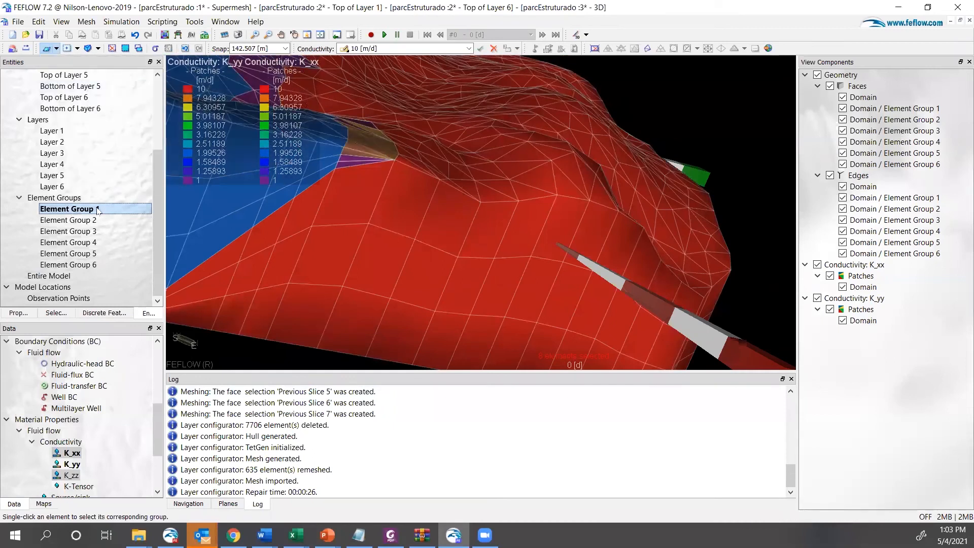
{"action": "left_click", "coordinate": [357, 153]}
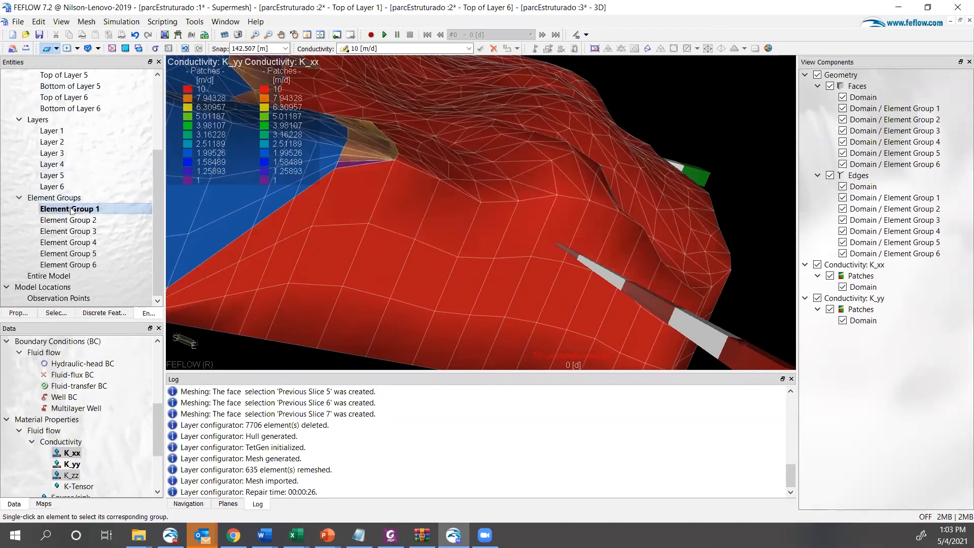
{"action": "left_click", "coordinate": [83, 220]}
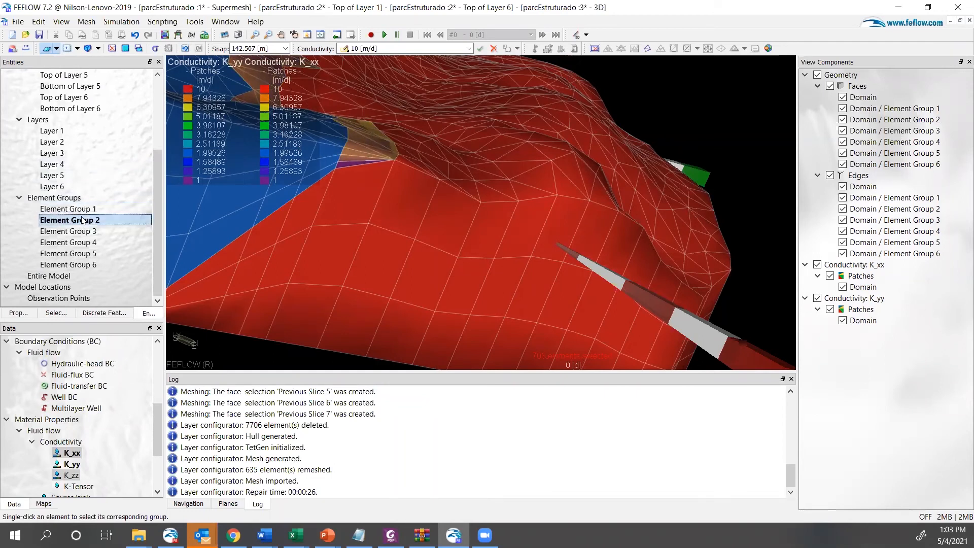
{"action": "left_click", "coordinate": [205, 195]}
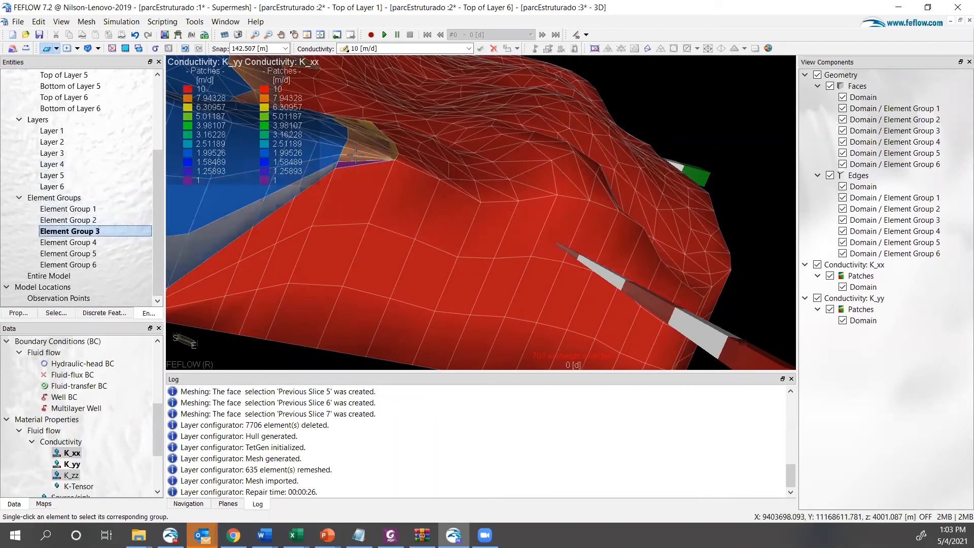
{"action": "left_click", "coordinate": [353, 160]}
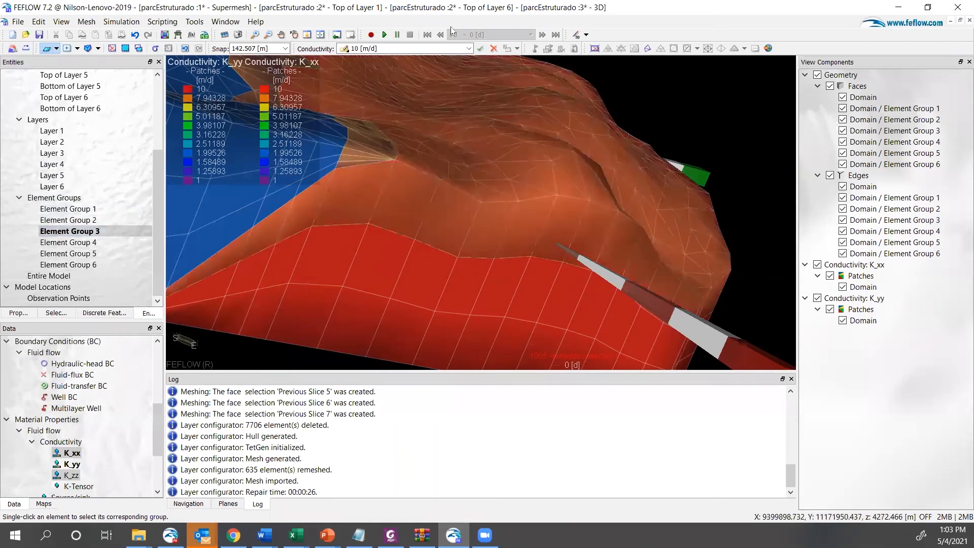
{"action": "left_click", "coordinate": [480, 53]}
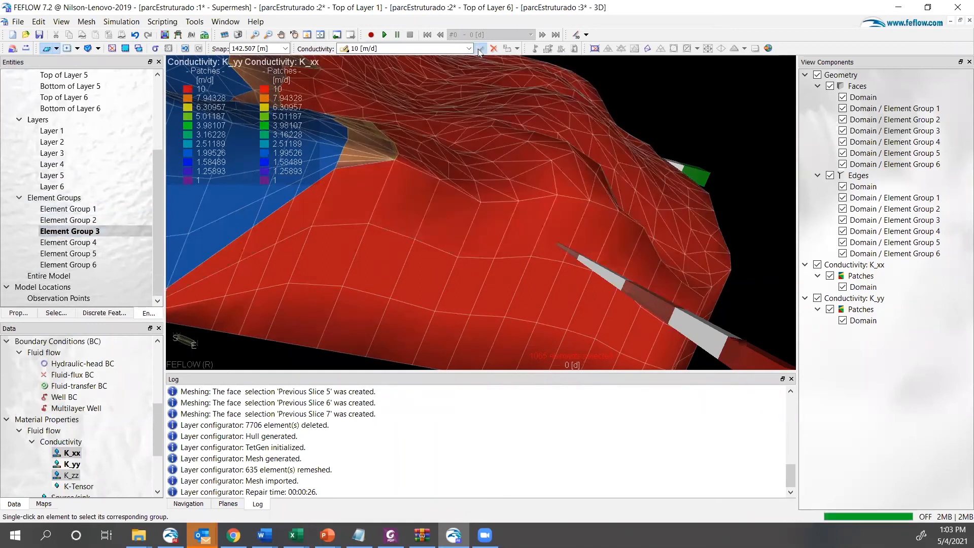
{"action": "left_click", "coordinate": [112, 50]}
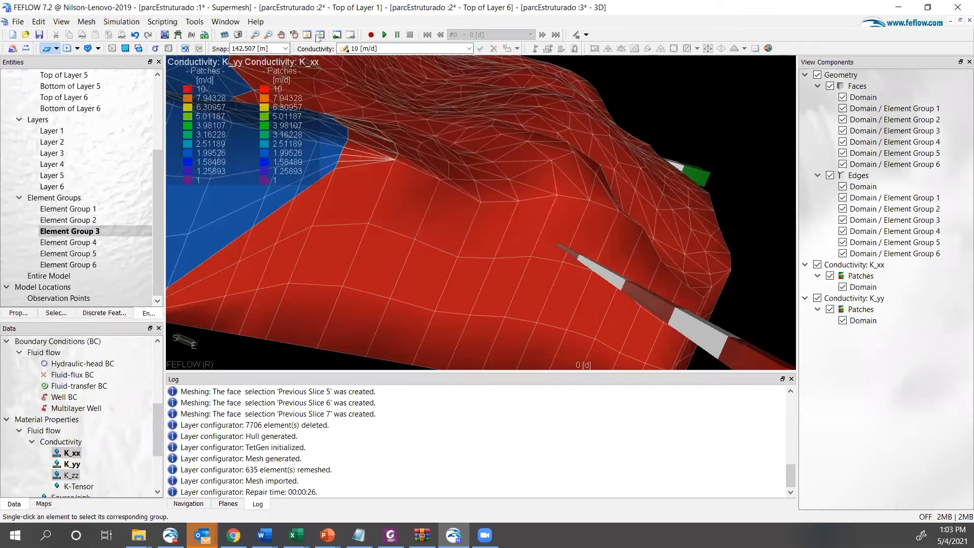
- Select the lower transition elements between the two zones by element group, assign them a conductivity of 2 m/d, and clear the selection
{"action": "middle_click_drag", "start_coordinate": [389, 151], "coordinate": [360, 157]}
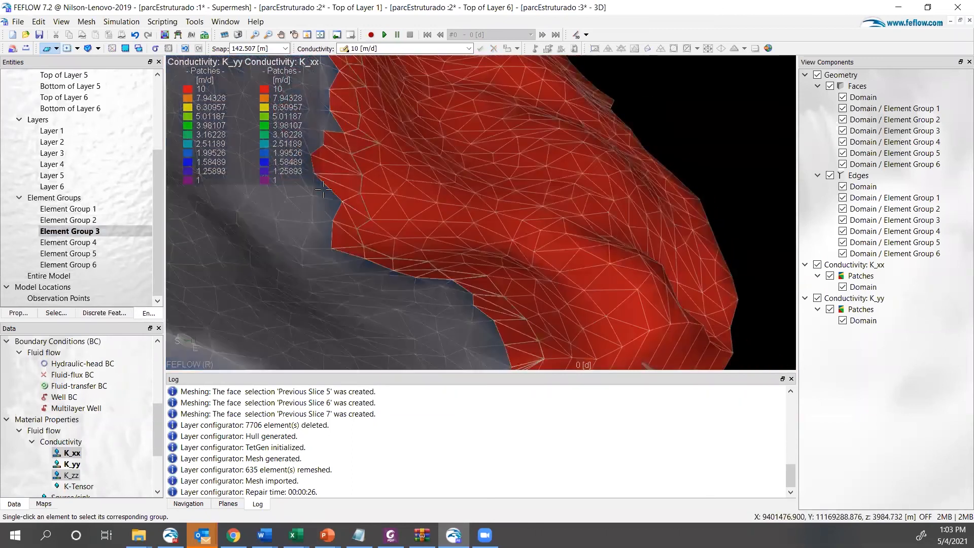
{"action": "middle_click_drag", "start_coordinate": [278, 276], "coordinate": [269, 234]}
{"action": "middle_click_drag", "start_coordinate": [536, 283], "coordinate": [695, 309]}
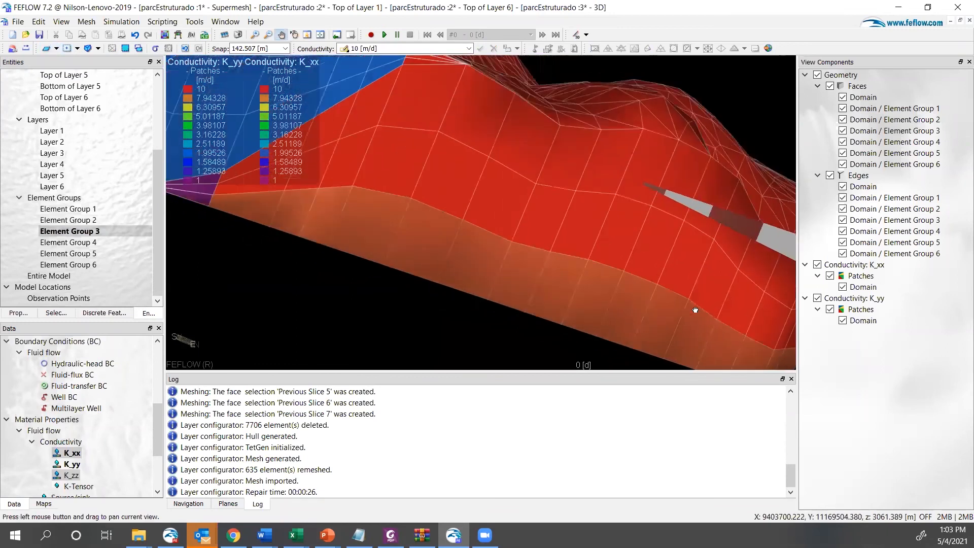
{"action": "middle_click_drag", "start_coordinate": [350, 236], "coordinate": [597, 280]}
{"action": "left_click", "coordinate": [487, 218]}
{"action": "left_click", "coordinate": [487, 239]}
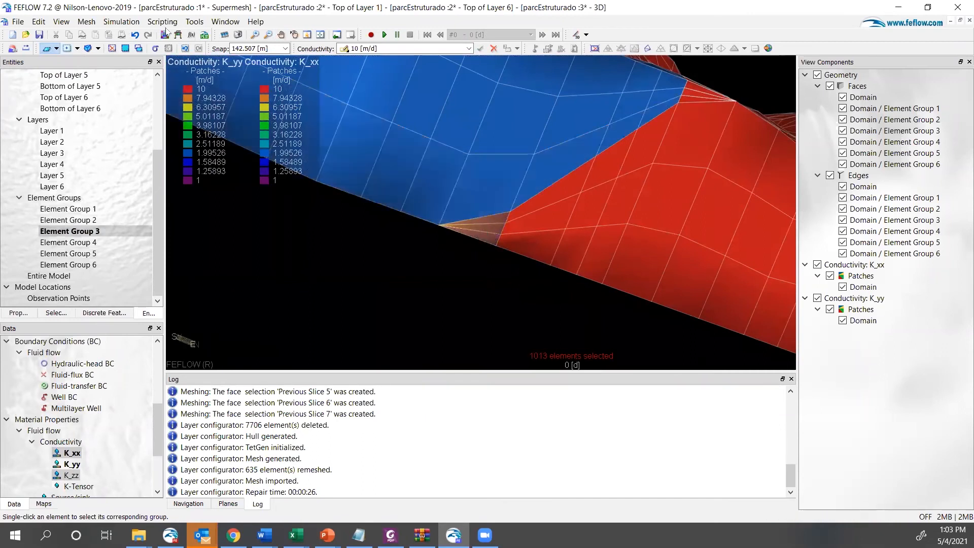
{"action": "double_click", "coordinate": [354, 48]}
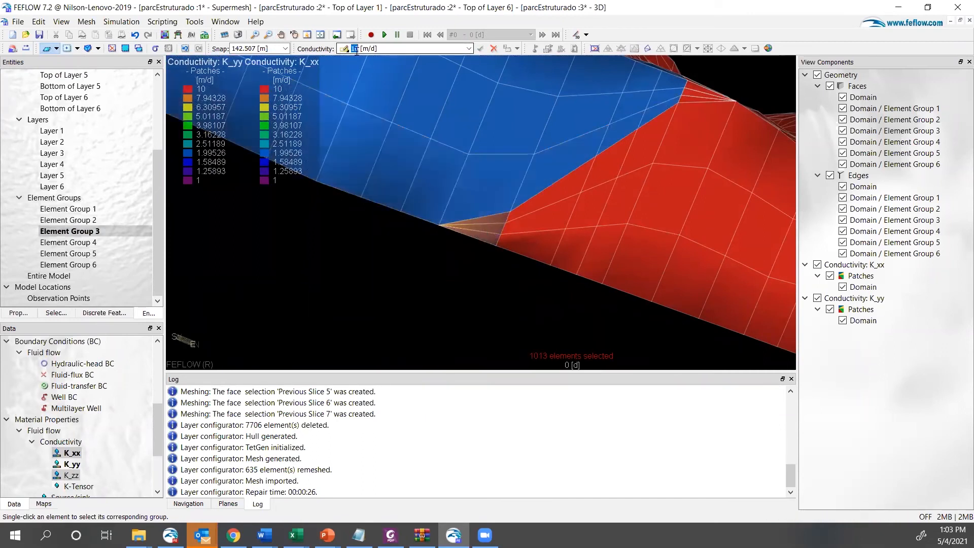
{"action": "type", "text": "2"}
{"action": "left_click", "coordinate": [480, 47]}
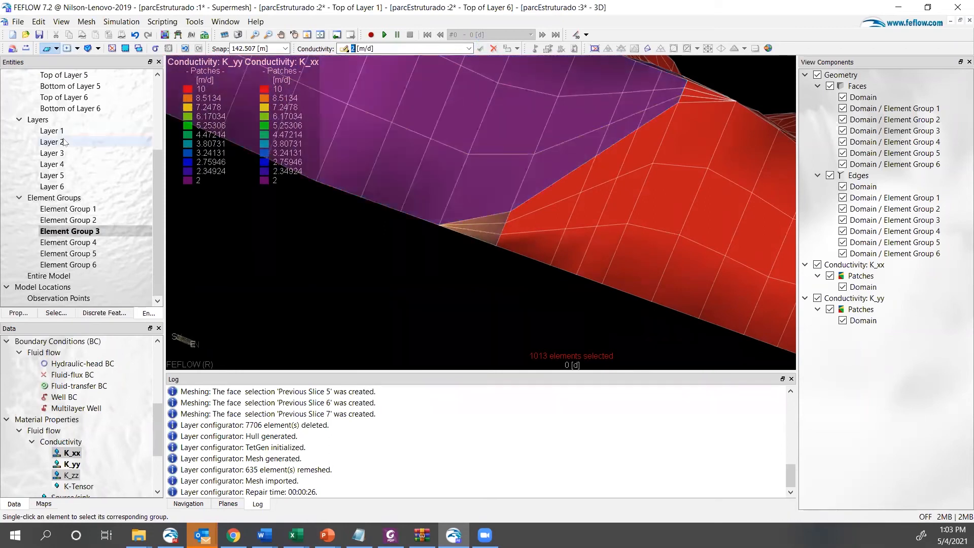
{"action": "left_click", "coordinate": [112, 48]}
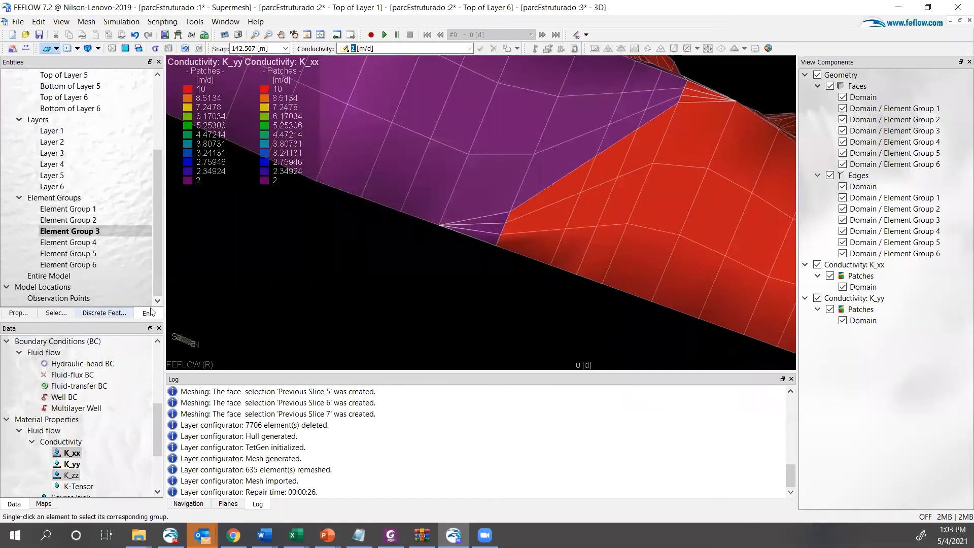
- Display the list of stored selections and activate the parcEstruturado :2 - Top of Layer 6 view window
{"action": "left_click", "coordinate": [104, 313]}
{"action": "left_click", "coordinate": [57, 313]}
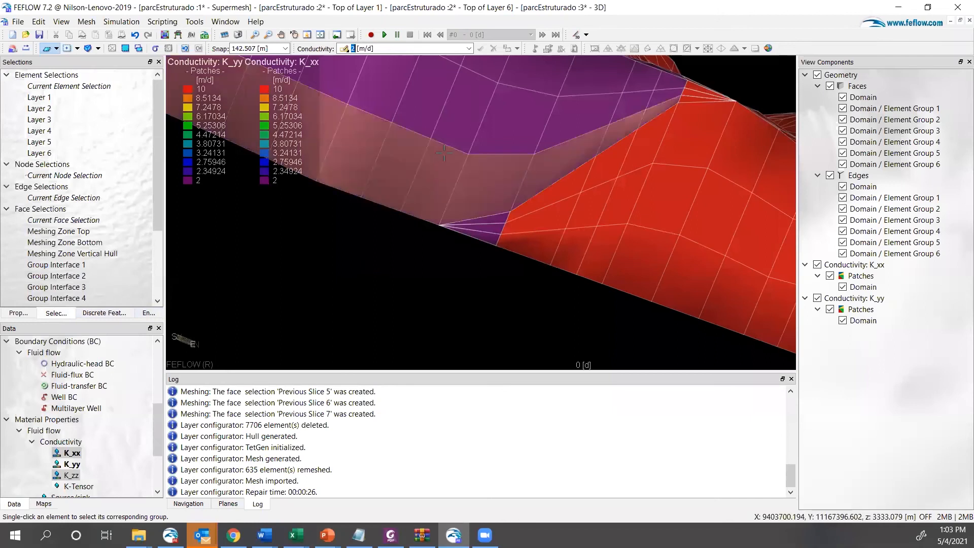
{"action": "scroll", "coordinate": [444, 152], "scroll_direction": "down", "scroll_amount": 1}
{"action": "middle_click_drag", "start_coordinate": [444, 153], "coordinate": [400, 99]}
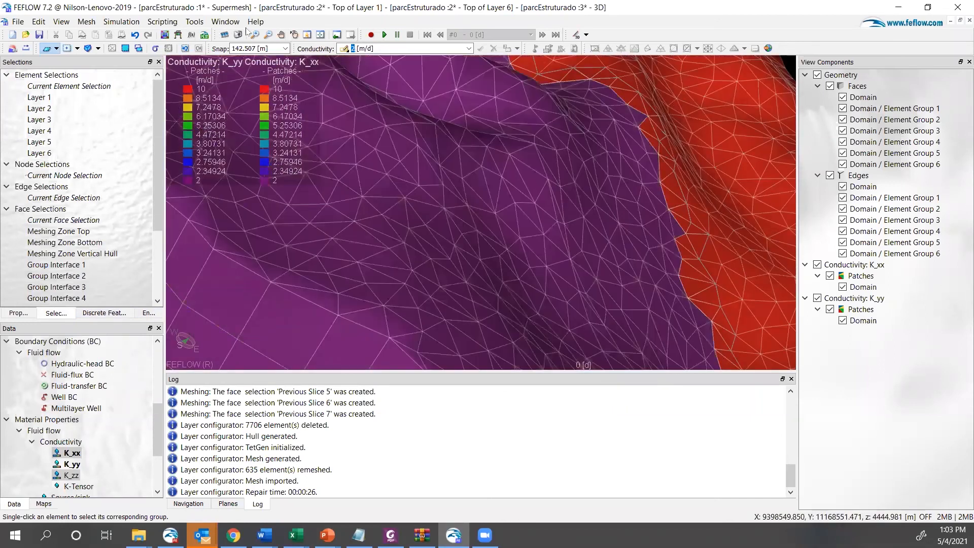
{"action": "left_click", "coordinate": [223, 26]}
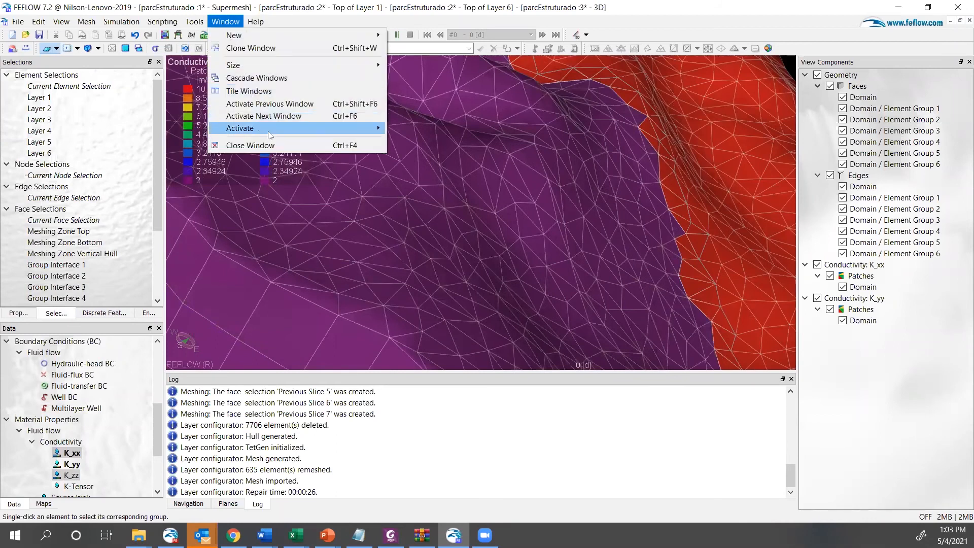
{"action": "mouse_move", "coordinate": [355, 128]}
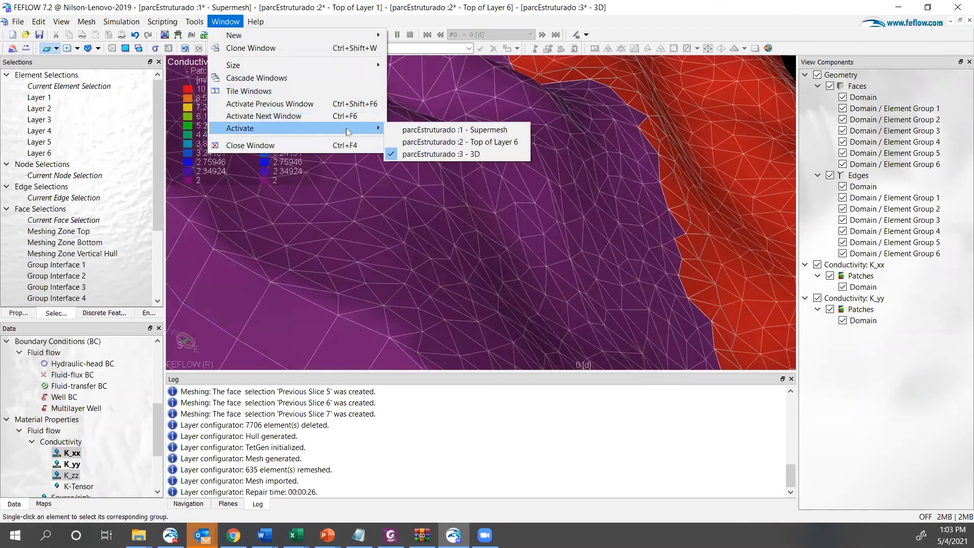
{"action": "left_click", "coordinate": [438, 146]}
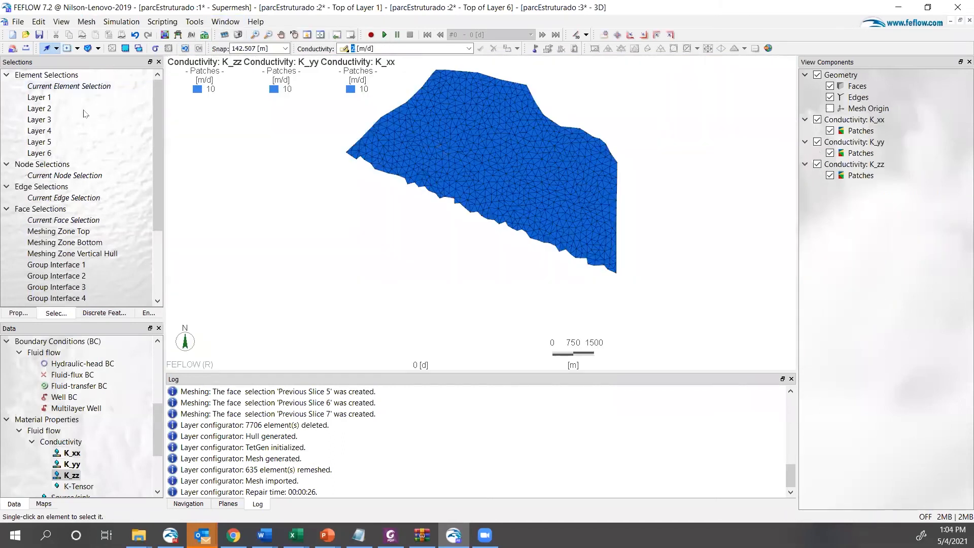
- Clear the mistakenly selected diagonal edge and select the vertical edge at a mesh node near the middle of the Layer 6 top view
{"action": "left_click", "coordinate": [77, 409]}
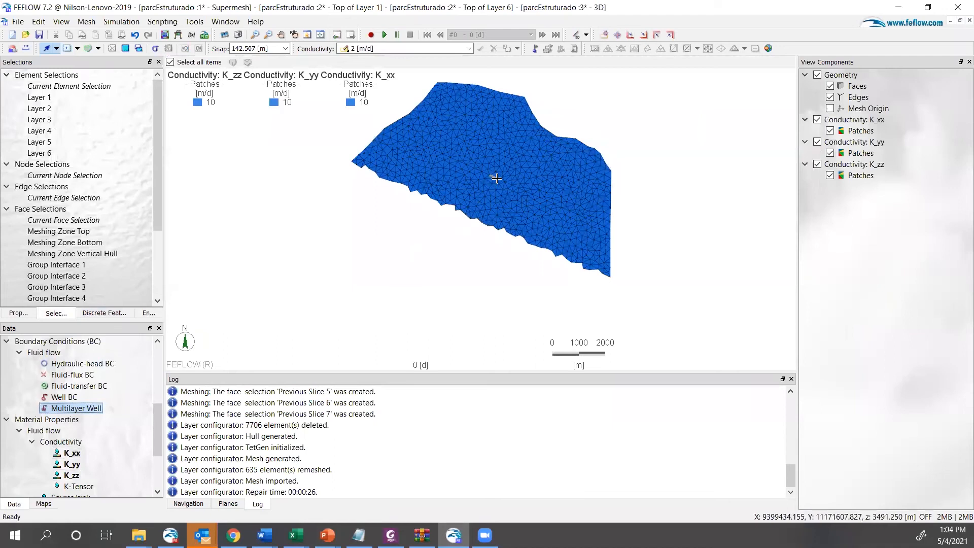
{"action": "right_click_drag", "start_coordinate": [497, 178], "coordinate": [537, 276]}
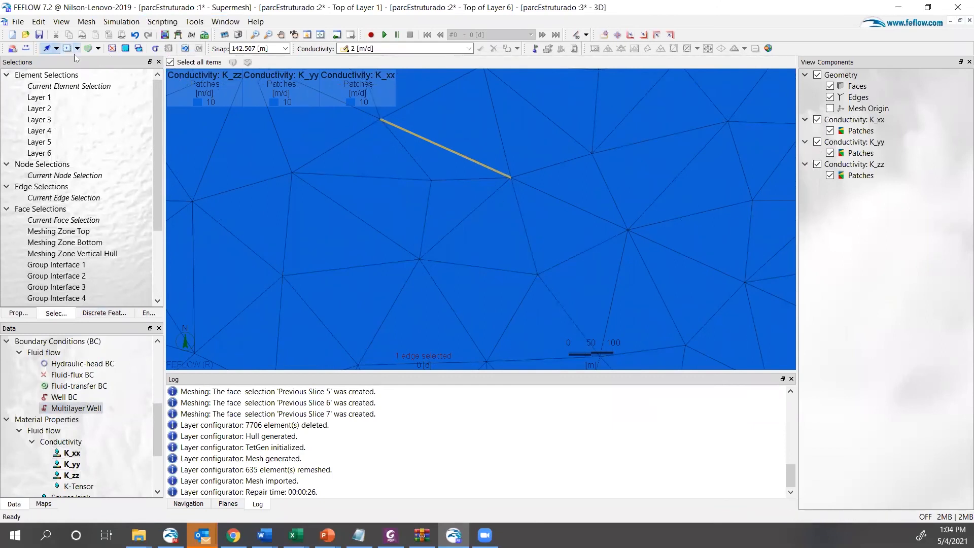
{"action": "left_click", "coordinate": [112, 49]}
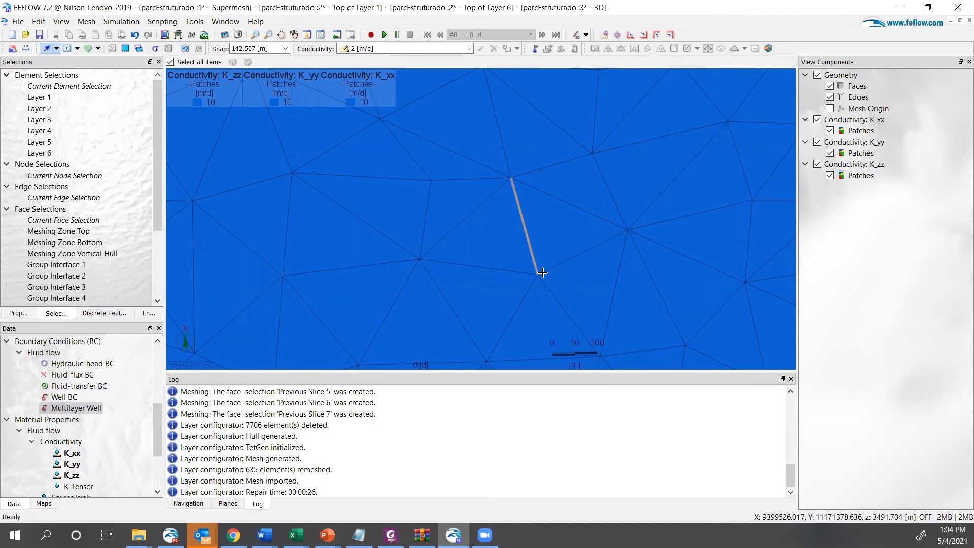
{"action": "left_click", "coordinate": [537, 275]}
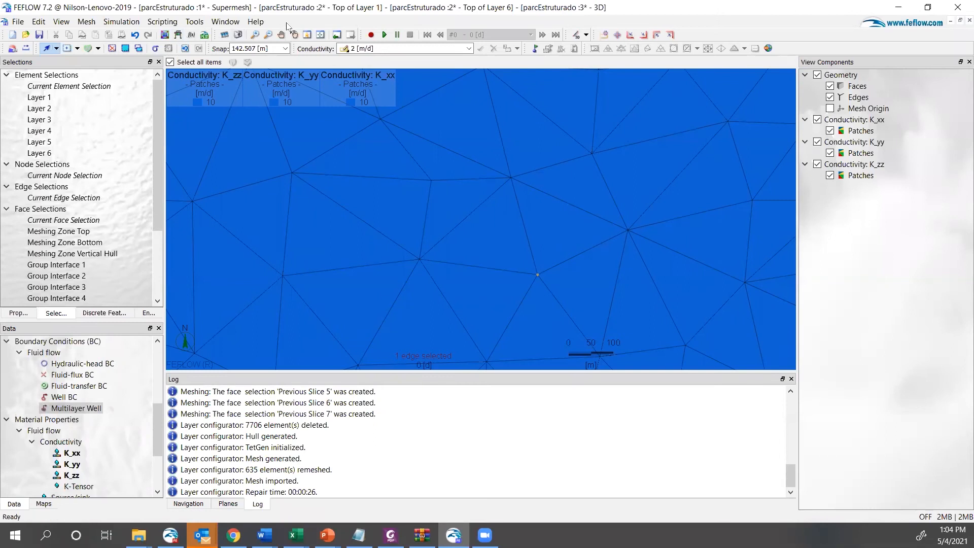
- Make Multilayer Well the active parameter, open its editor for the selected vertical edge, and close it without assigning a well
{"action": "double_click", "coordinate": [76, 408]}
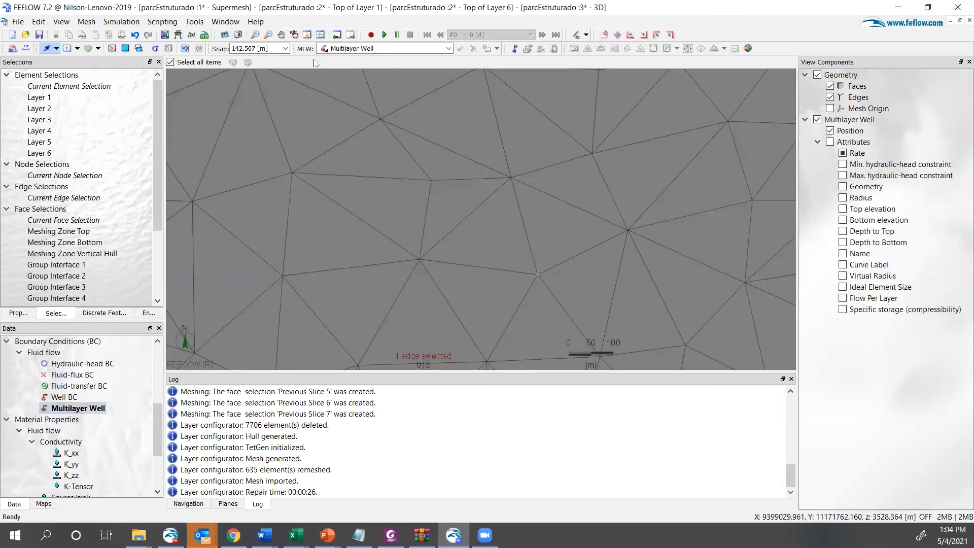
{"action": "left_click", "coordinate": [359, 50]}
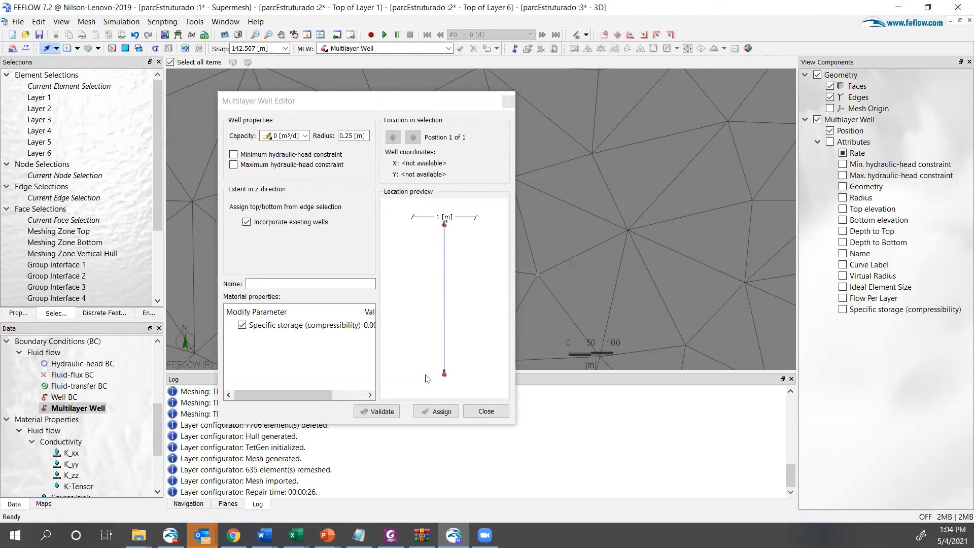
{"action": "left_click", "coordinate": [490, 413]}
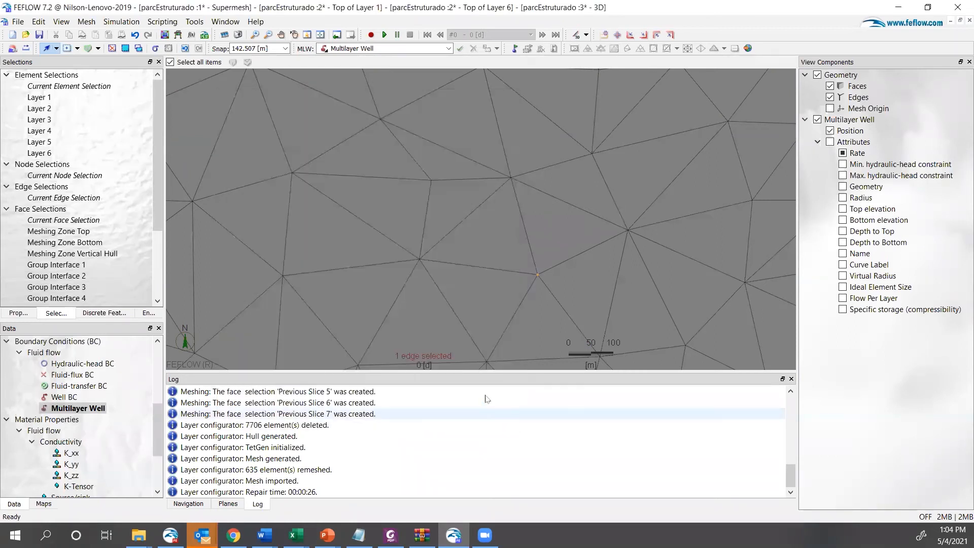
- Set picking to add to the selection and try to add the well's vertical edge with Layer 1 as the active selection
{"action": "left_click", "coordinate": [77, 49]}
{"action": "left_click", "coordinate": [91, 76]}
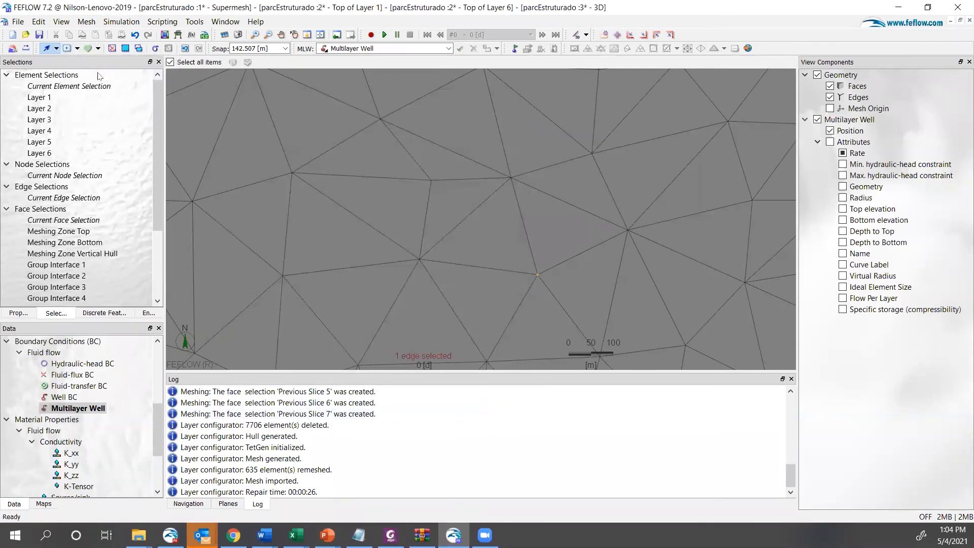
{"action": "double_click", "coordinate": [53, 97]}
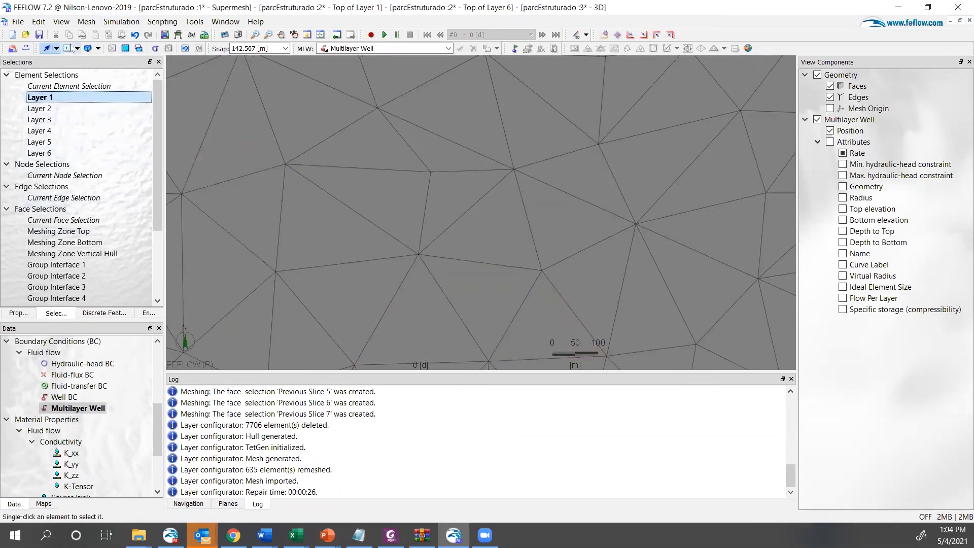
{"action": "left_click", "coordinate": [90, 407]}
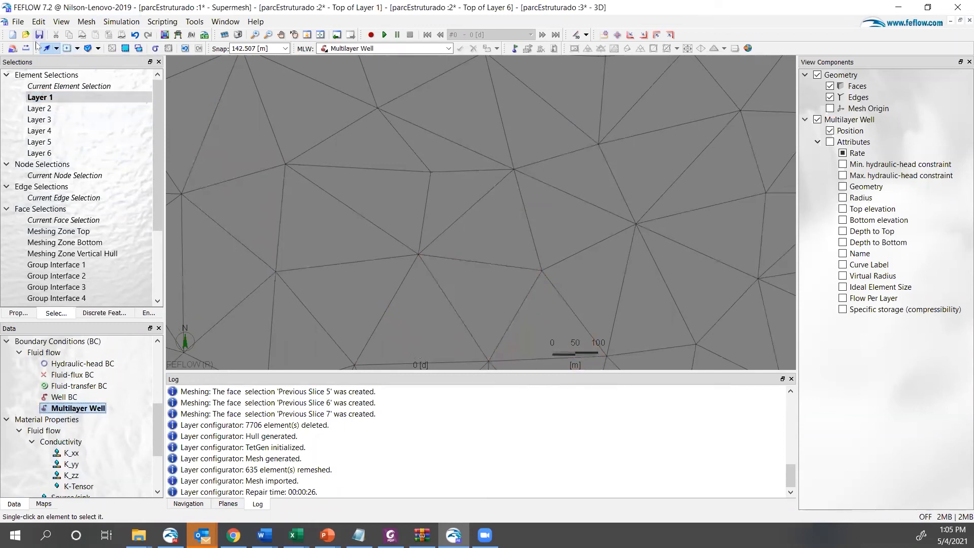
{"action": "scroll", "coordinate": [68, 251], "scroll_direction": "down", "scroll_amount": 3}
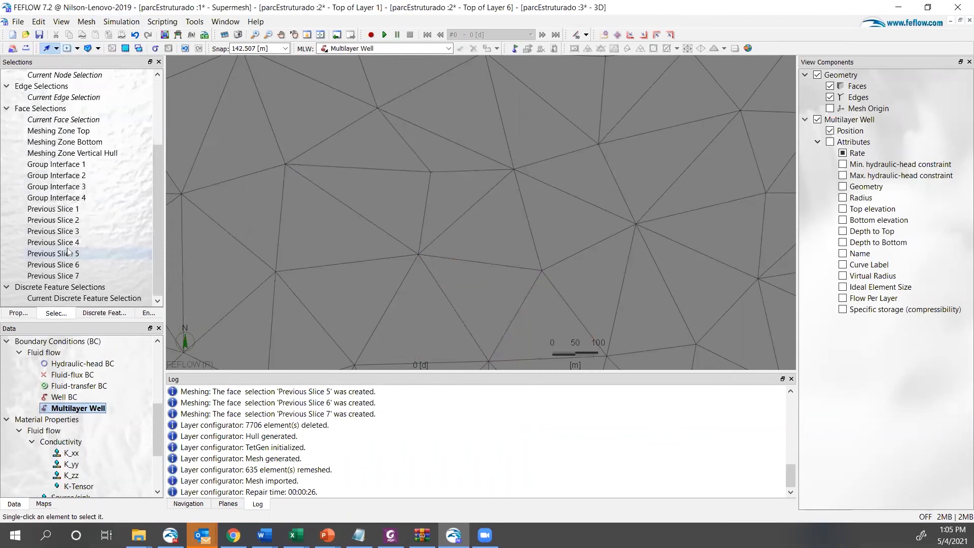
{"action": "scroll", "coordinate": [68, 251], "scroll_direction": "up", "scroll_amount": 3}
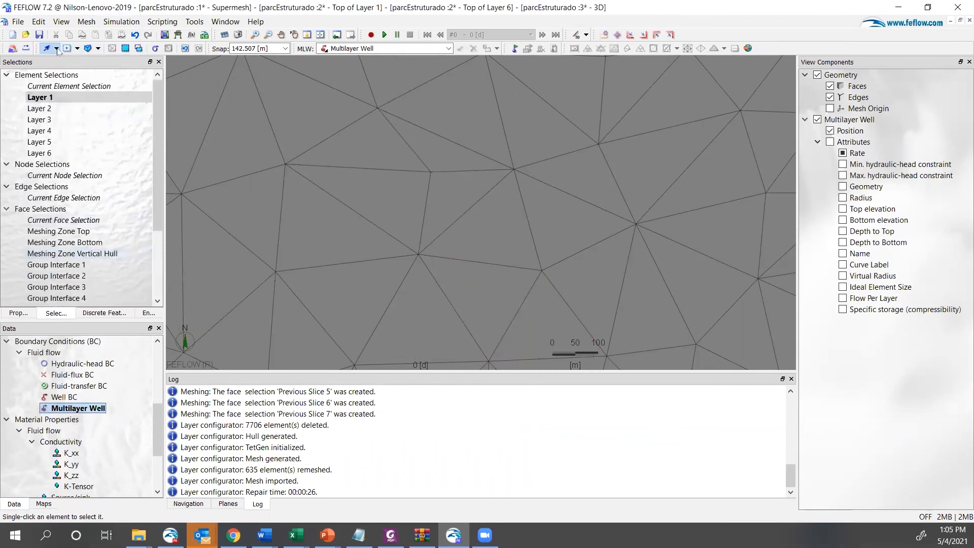
{"action": "left_click", "coordinate": [98, 48]}
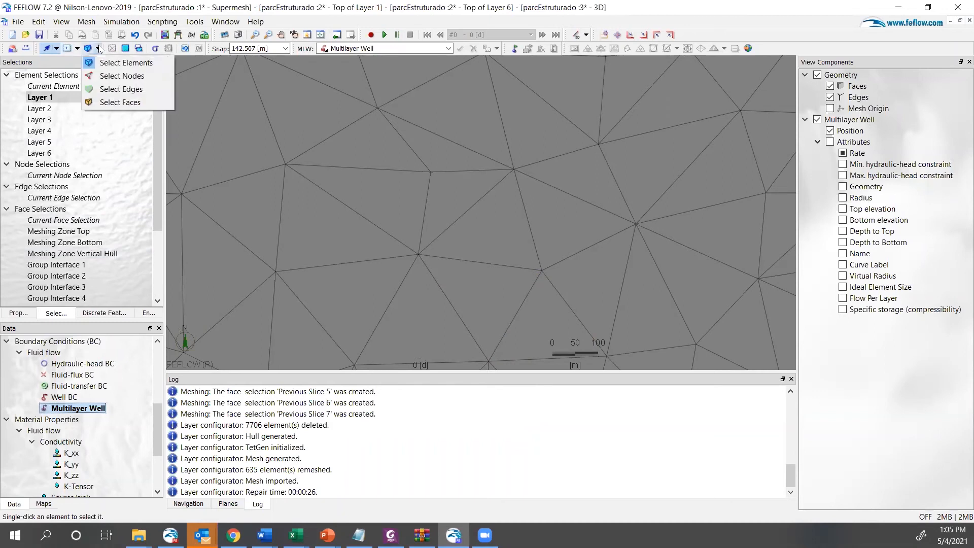
{"action": "left_click", "coordinate": [116, 88]}
{"action": "left_click", "coordinate": [460, 289]}
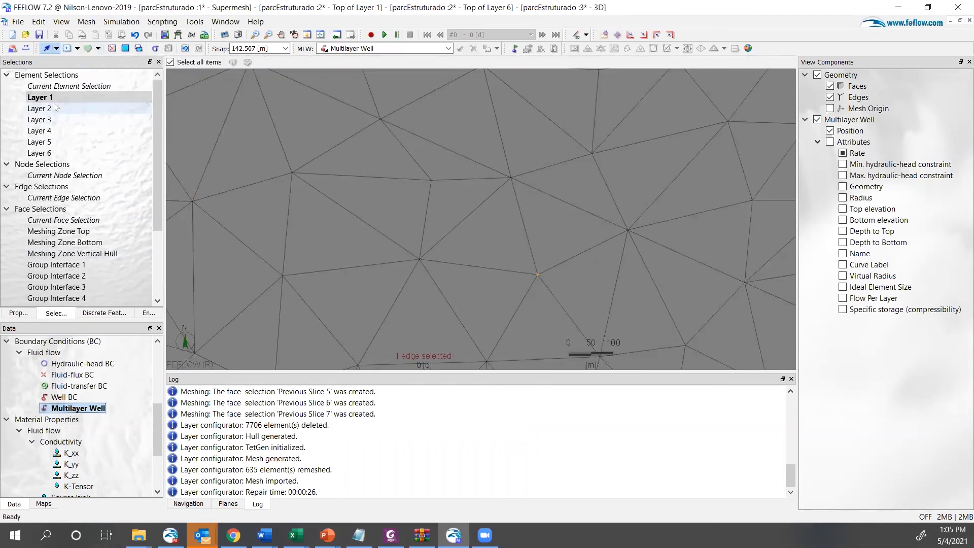
- Activate the Layer 2 selection and try to add the vertical edge at the same mesh node in edge selection mode
{"action": "double_click", "coordinate": [39, 108]}
{"action": "left_click", "coordinate": [98, 48]}
{"action": "left_click", "coordinate": [117, 88]}
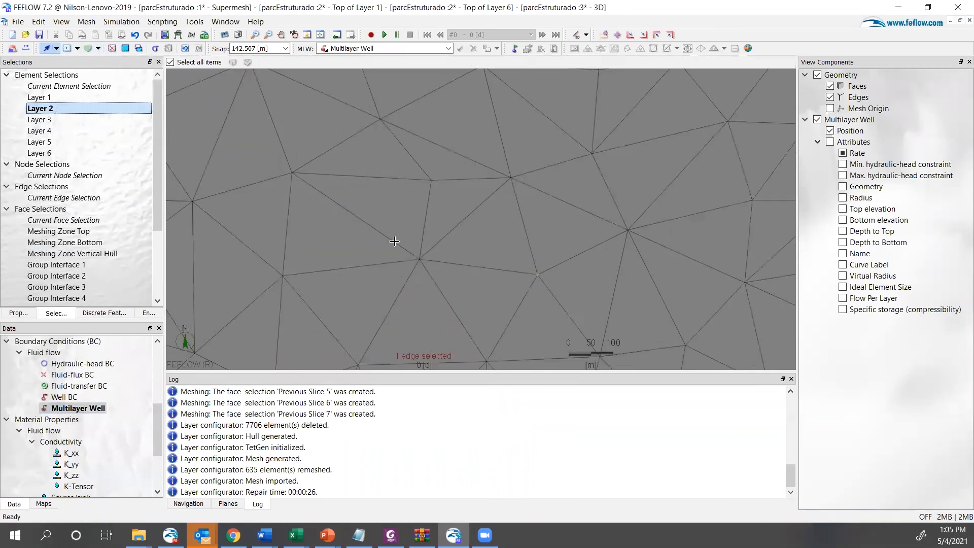
{"action": "left_click", "coordinate": [539, 275]}
- Activate the Layer 3 selection and, in edge selection mode, pick further edges at the same mesh node
{"action": "double_click", "coordinate": [41, 122]}
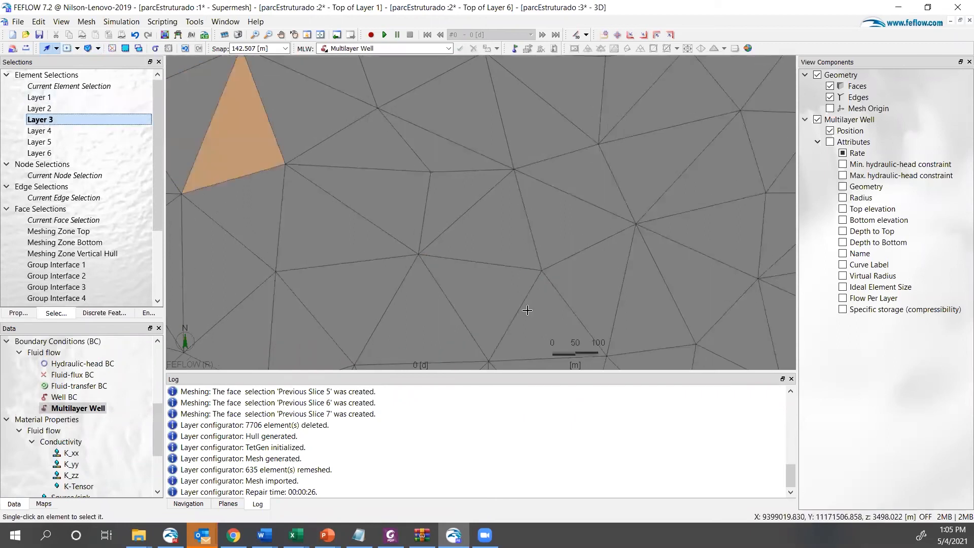
{"action": "left_click", "coordinate": [97, 50]}
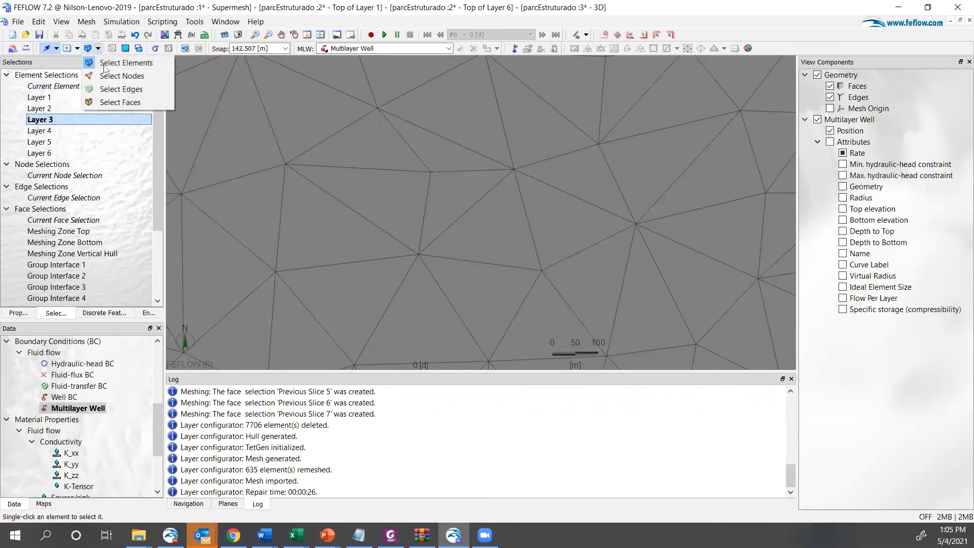
{"action": "left_click", "coordinate": [118, 92]}
{"action": "left_click", "coordinate": [541, 277]}
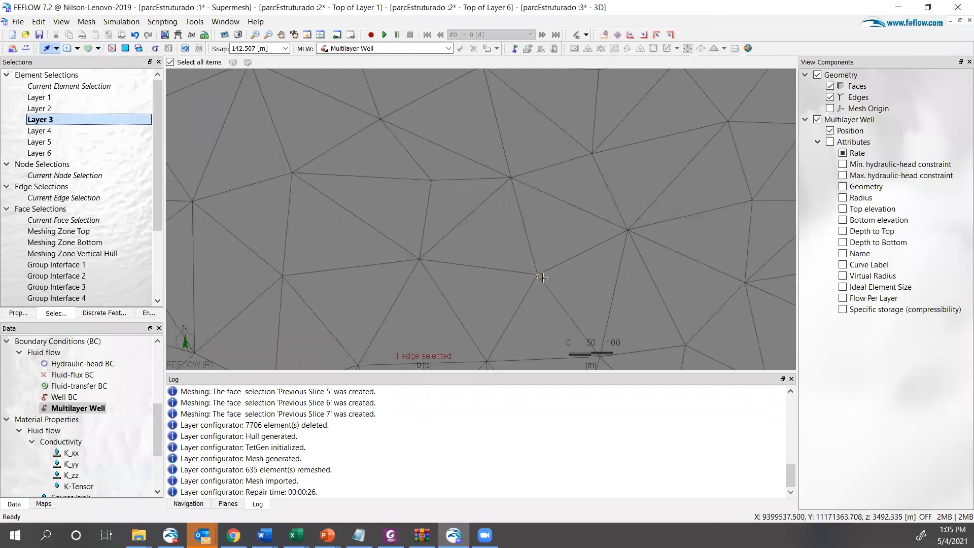
{"action": "left_click", "coordinate": [543, 281]}
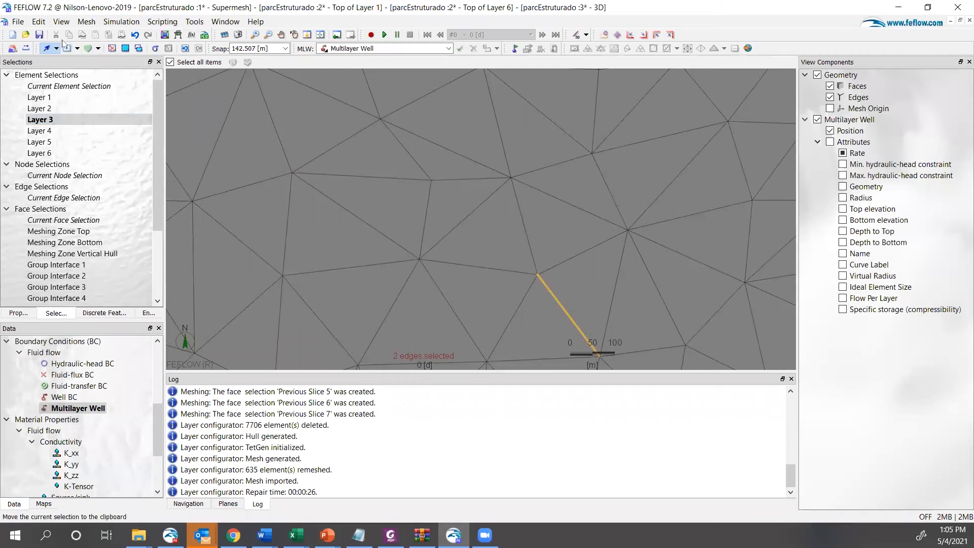
- Remove the diagonal edge from the selection and check the remaining vertical edge in the Multilayer Well Editor without assigning a well
{"action": "left_click", "coordinate": [77, 49]}
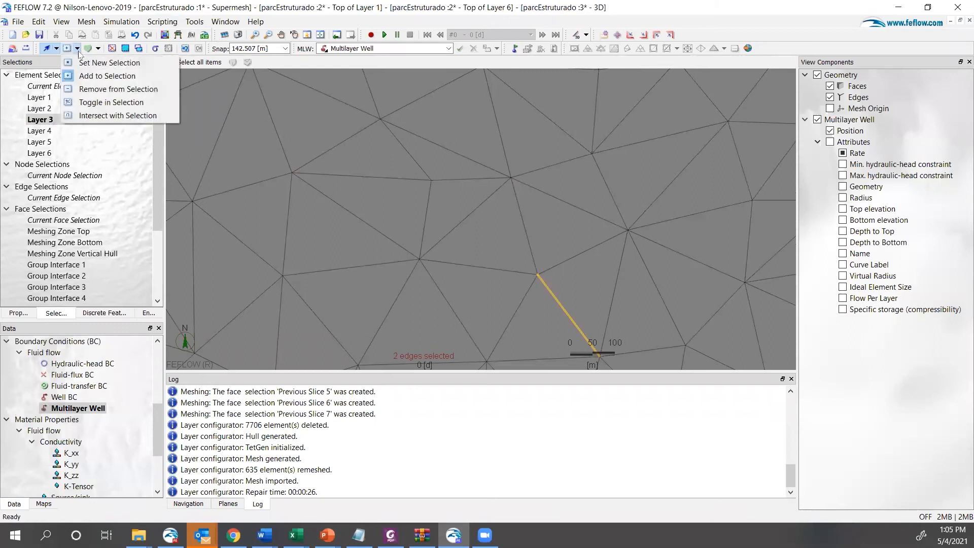
{"action": "left_click", "coordinate": [95, 89]}
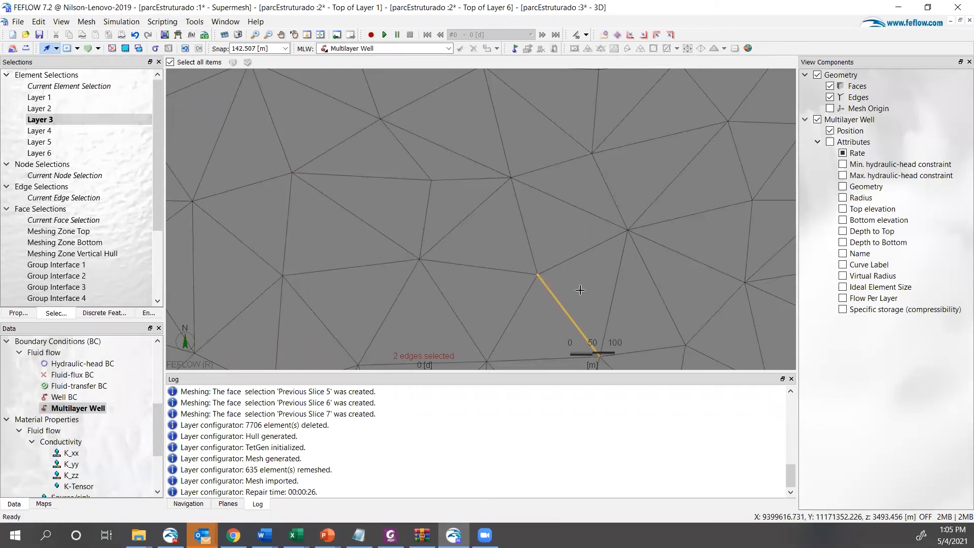
{"action": "left_click", "coordinate": [580, 324]}
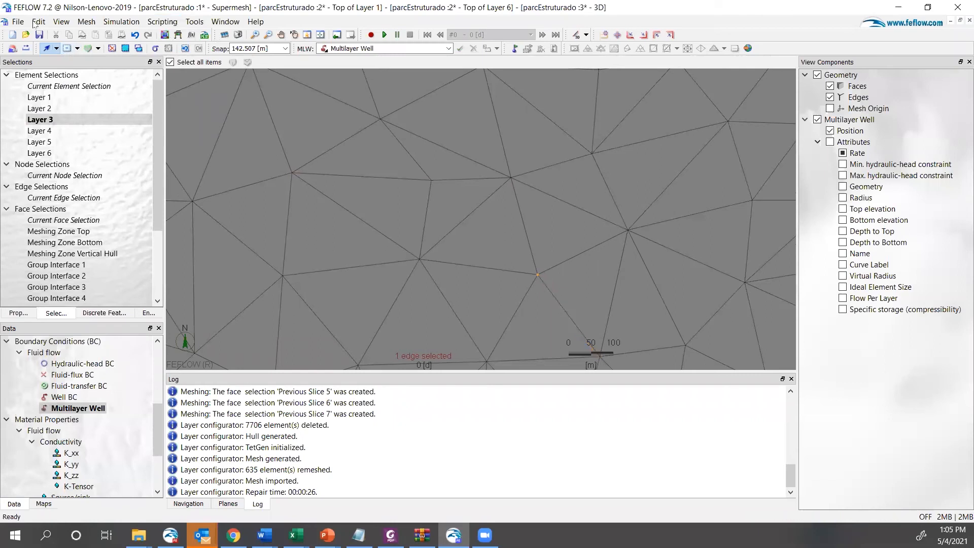
{"action": "left_click", "coordinate": [358, 50]}
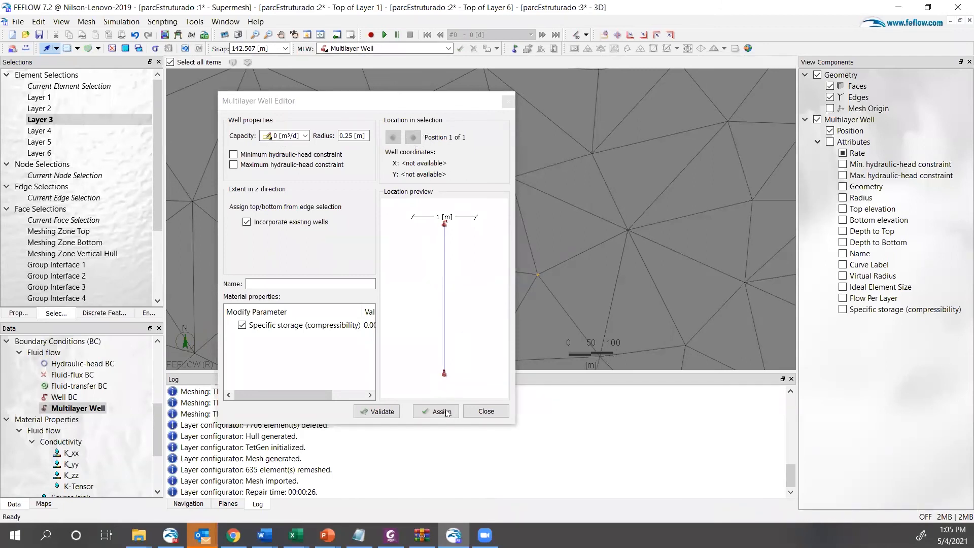
{"action": "left_click", "coordinate": [485, 412]}
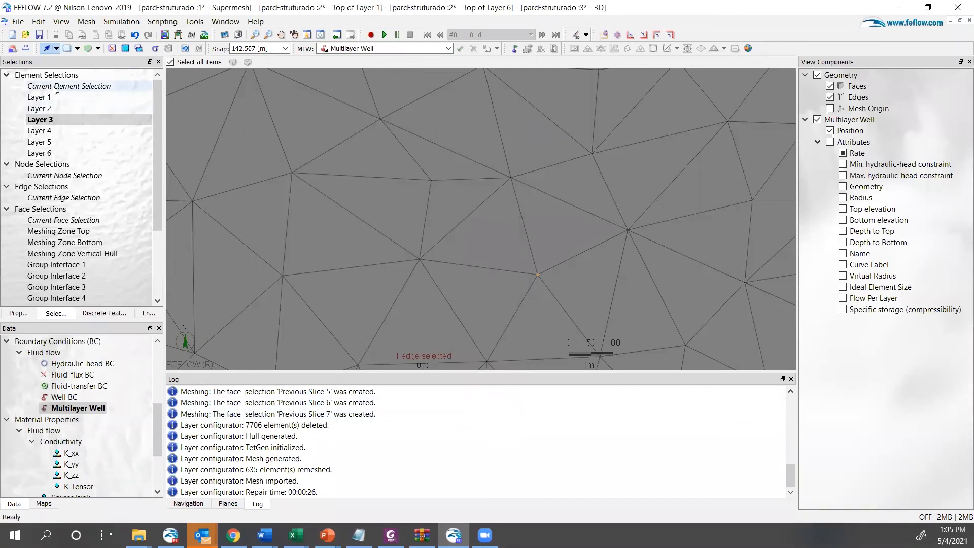
- Display Layer 4 and try to pick the well's vertical edge at the same mesh node
{"action": "scroll", "coordinate": [54, 89], "scroll_direction": "down", "scroll_amount": 3}
{"action": "left_click", "coordinate": [149, 312]}
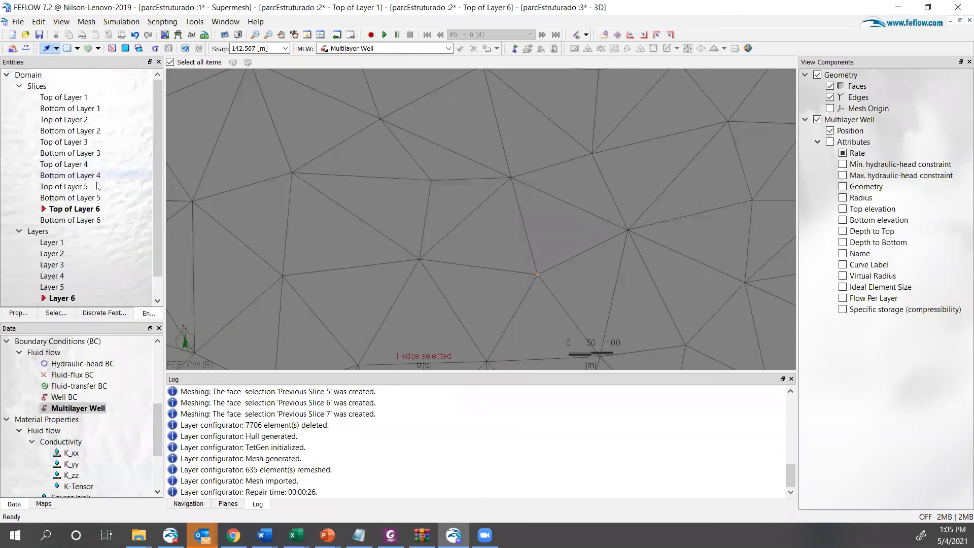
{"action": "left_click", "coordinate": [66, 242]}
{"action": "left_click", "coordinate": [66, 253]}
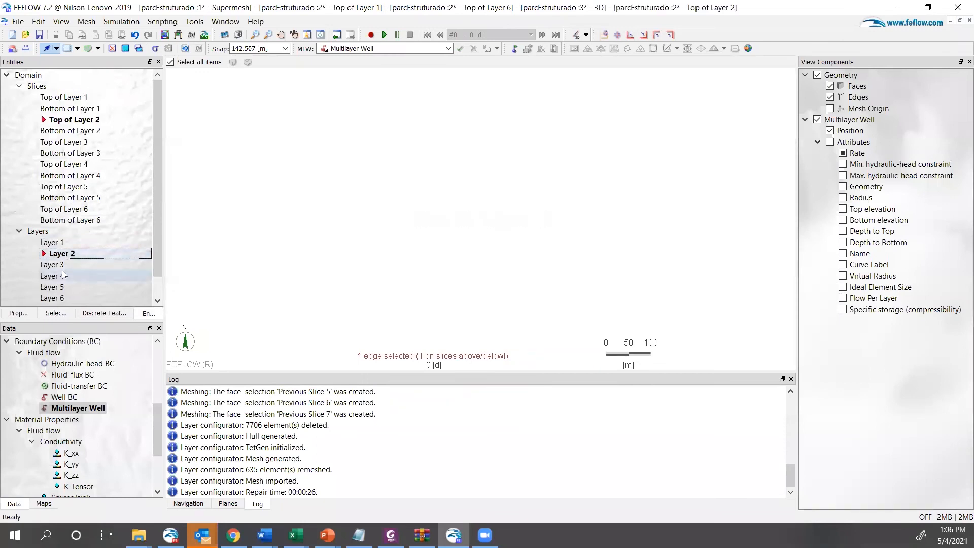
{"action": "left_click", "coordinate": [66, 276]}
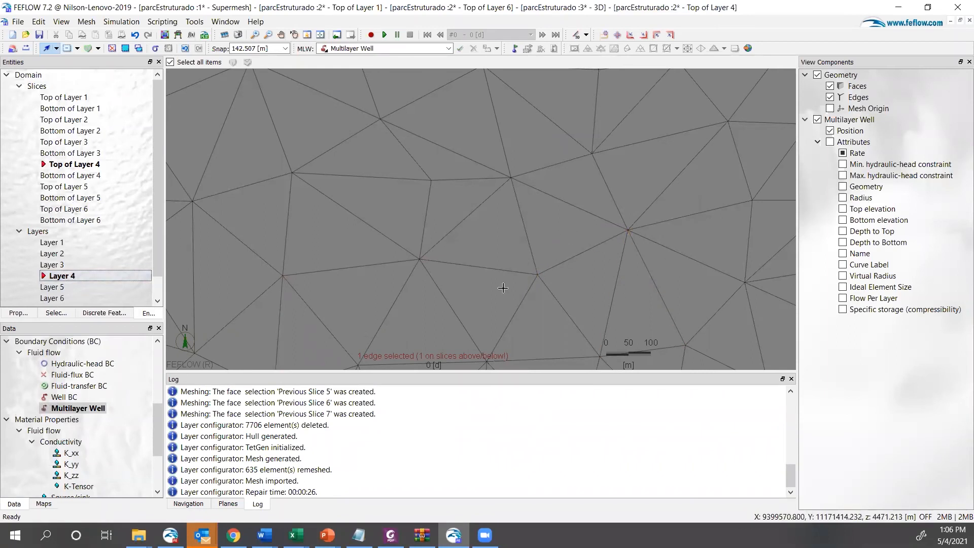
{"action": "left_click", "coordinate": [541, 274]}
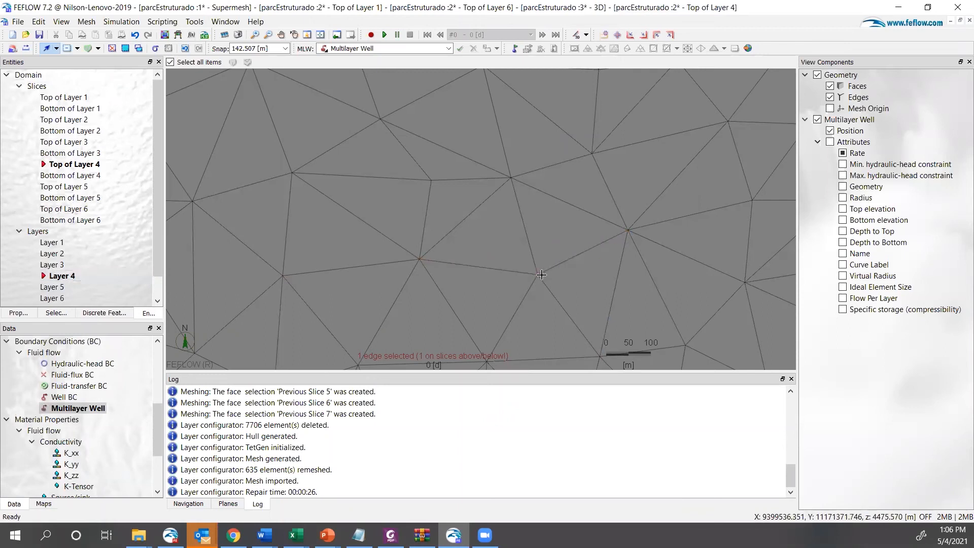
- Display Layer 5, set picking to Add to Selection, and add the vertical edge at the well's mesh node
{"action": "left_click", "coordinate": [58, 287]}
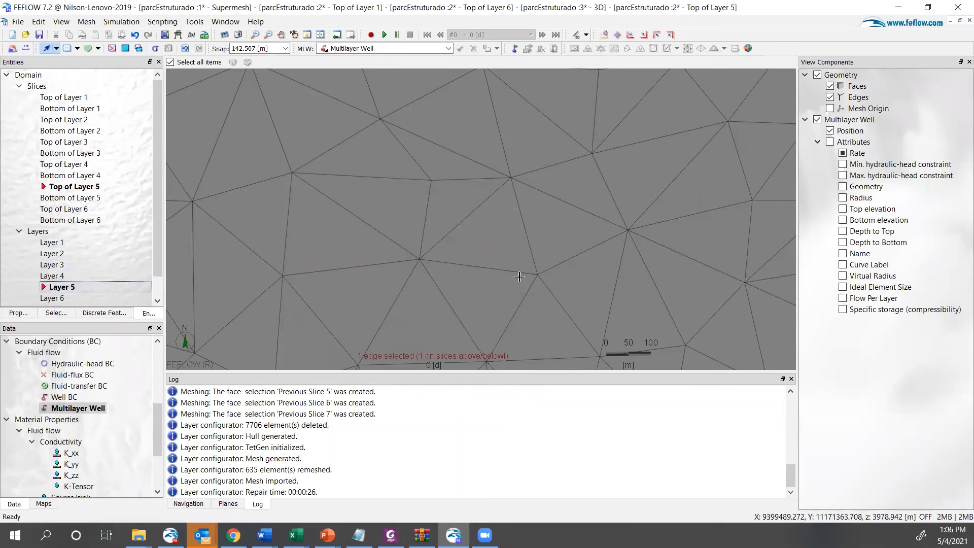
{"action": "left_click", "coordinate": [78, 48]}
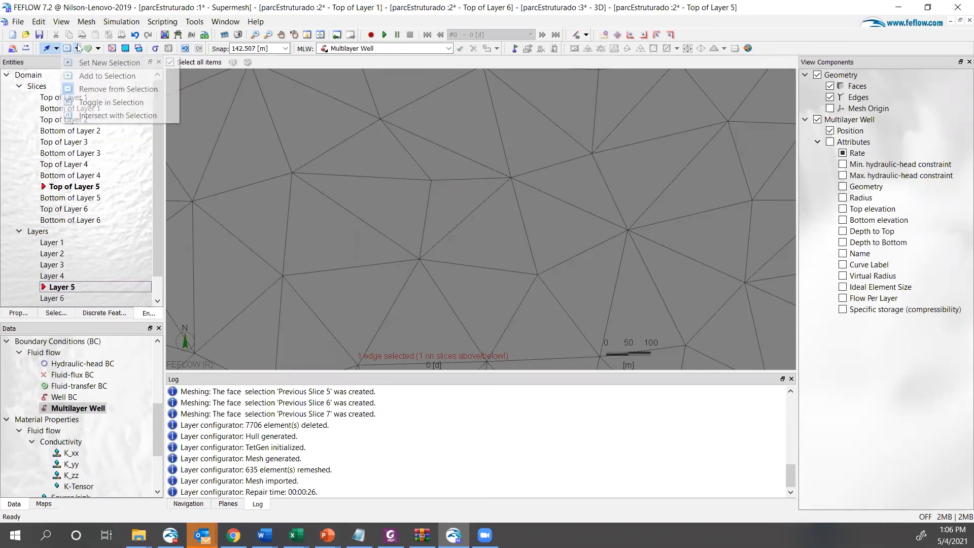
{"action": "left_click", "coordinate": [101, 76]}
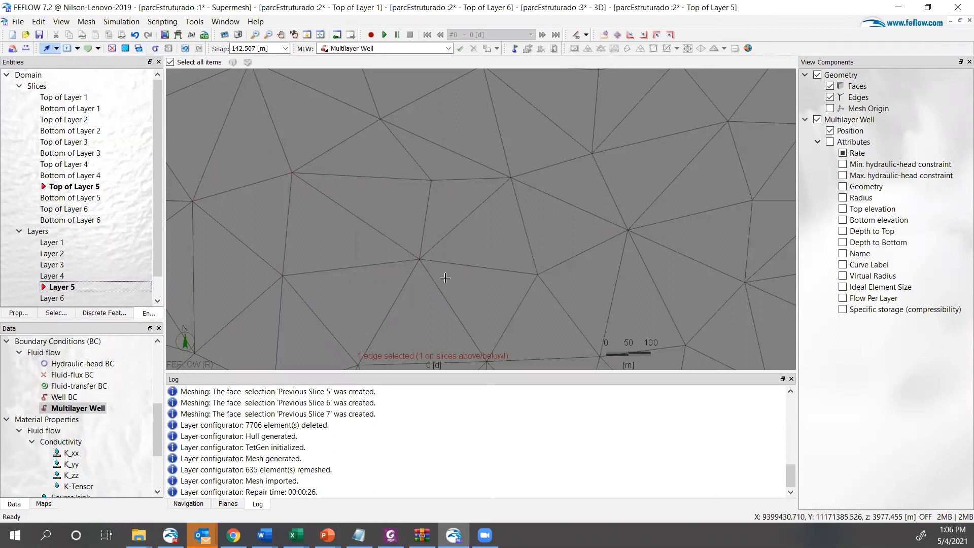
{"action": "left_click", "coordinate": [537, 274]}
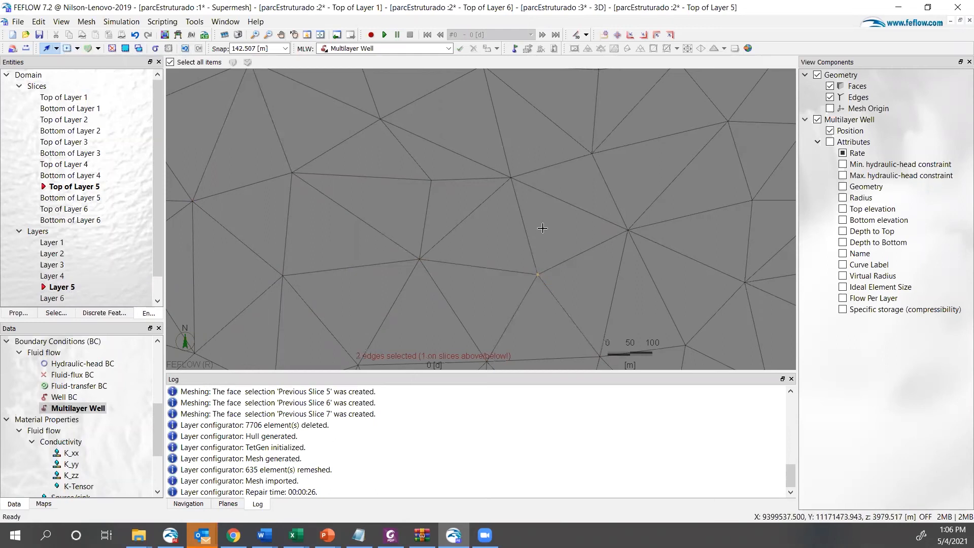
- Assign a multilayer well with a capacity of 500 m³/d to the selected vertical edges and close the editor
{"action": "left_click", "coordinate": [365, 49]}
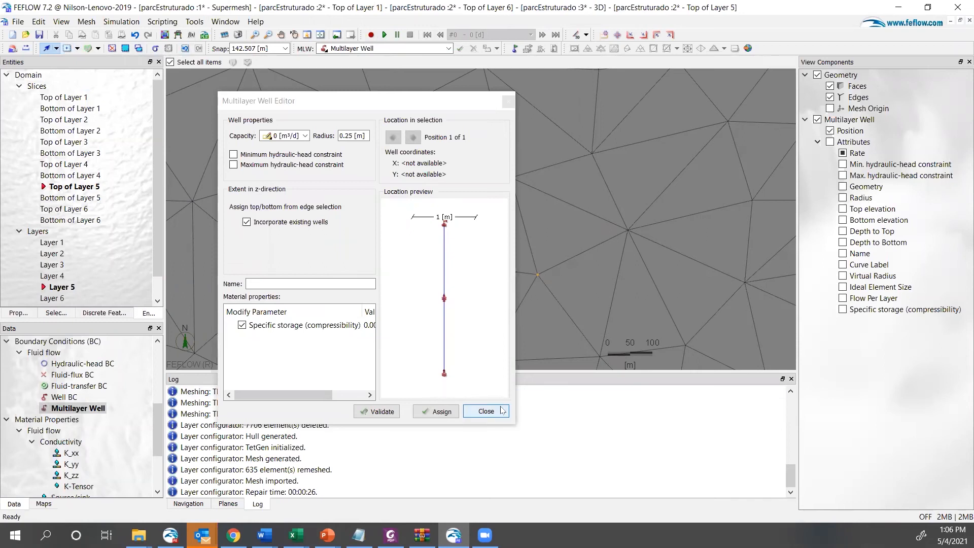
{"action": "double_click", "coordinate": [276, 137]}
{"action": "type", "text": "500"}
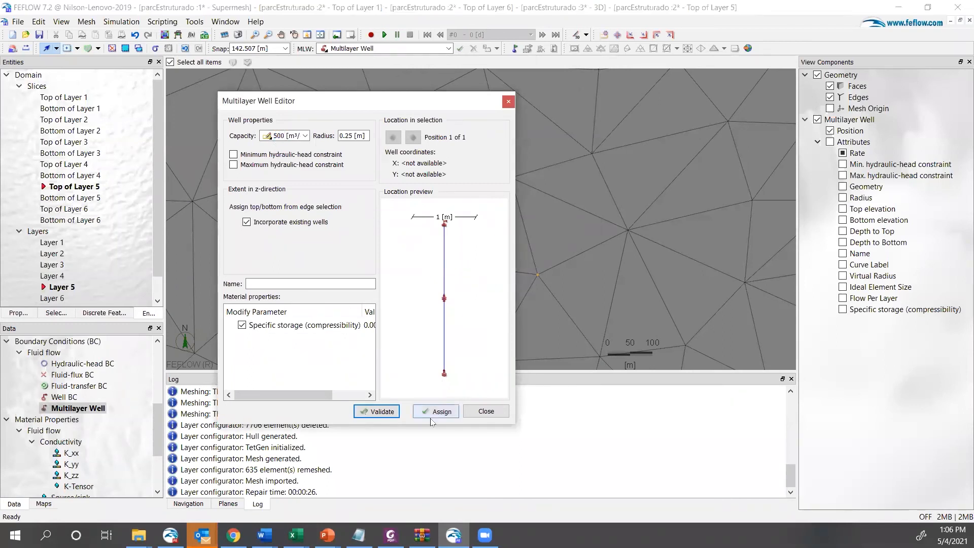
{"action": "left_click", "coordinate": [453, 412]}
{"action": "left_click", "coordinate": [509, 104]}
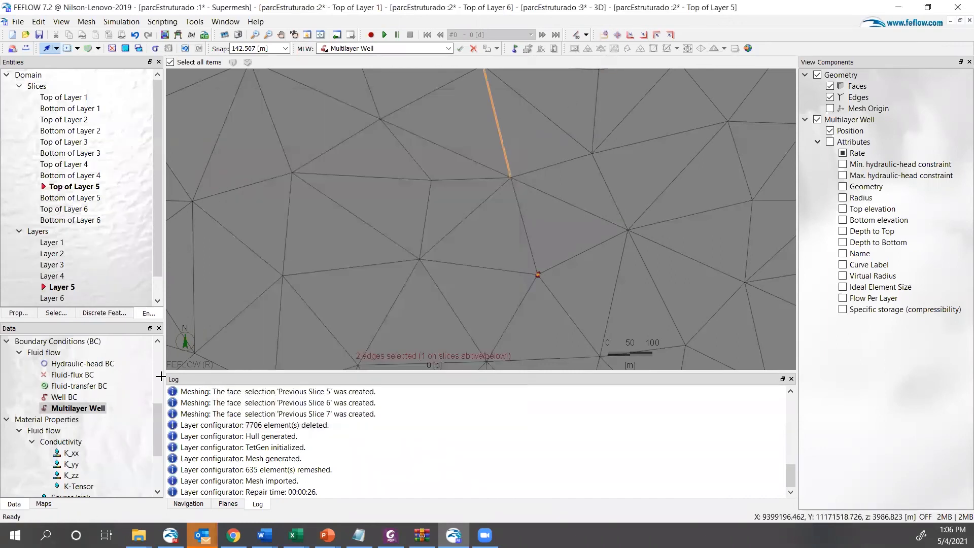
- Show the In/outflow on top/bottom parameter on Layer 1 and select all of the layer's elements
{"action": "scroll", "coordinate": [91, 394], "scroll_direction": "down", "scroll_amount": 3}
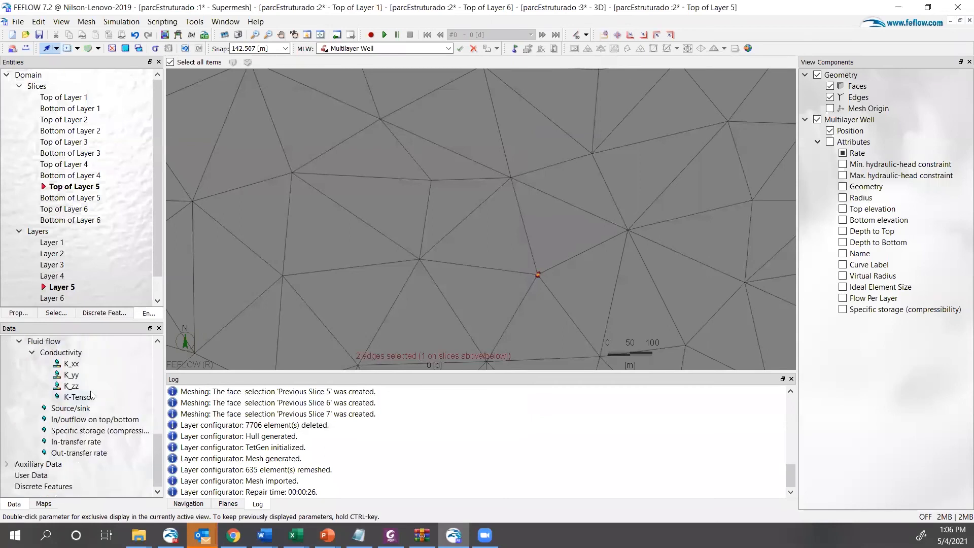
{"action": "double_click", "coordinate": [94, 420]}
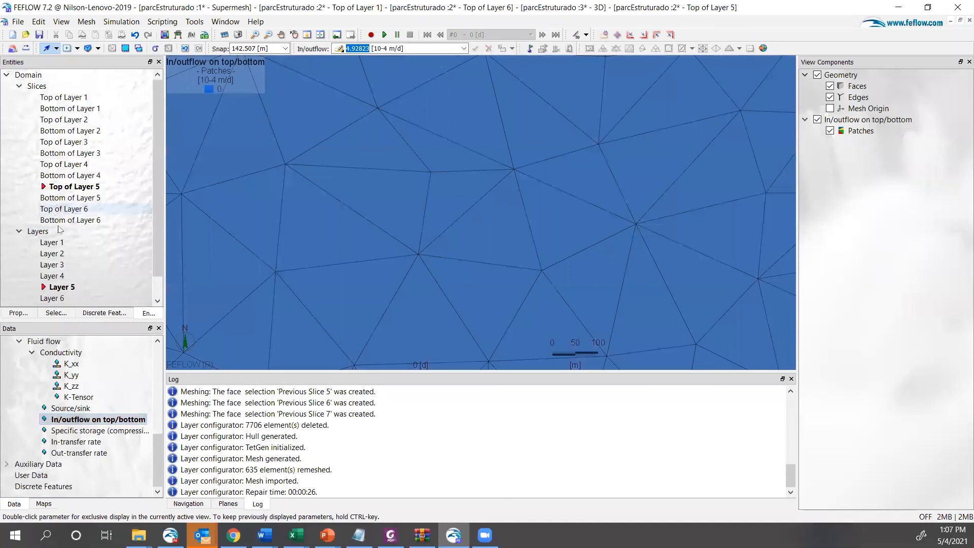
{"action": "double_click", "coordinate": [63, 242]}
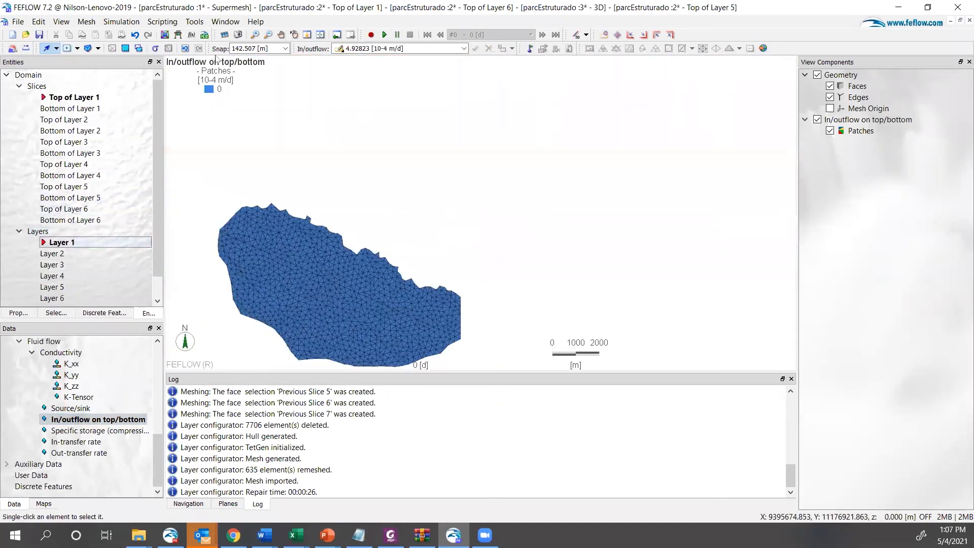
{"action": "left_click", "coordinate": [126, 49]}
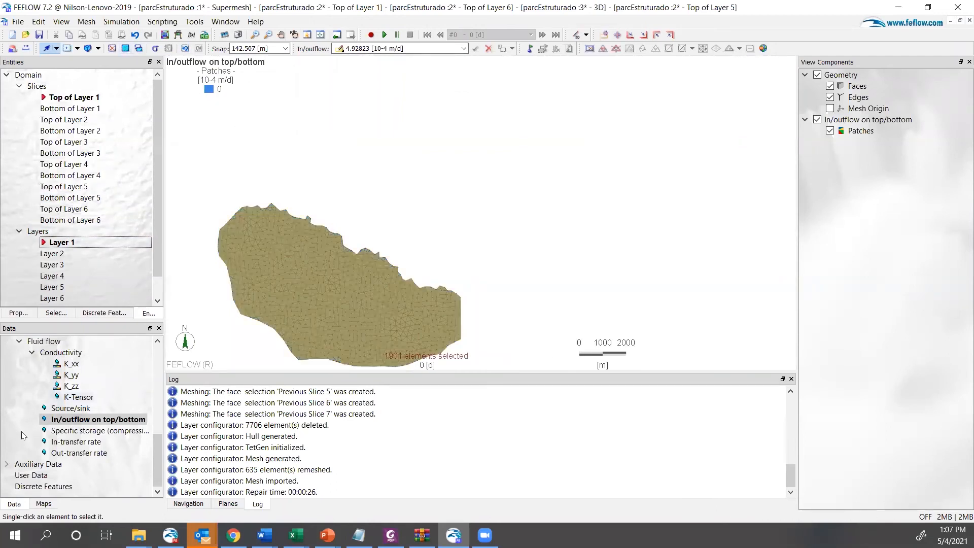
- Set the In/outflow on top/bottom units to mm/a and assign 180 mm/a to the selected Layer 1 elements
{"action": "right_click", "coordinate": [132, 425]}
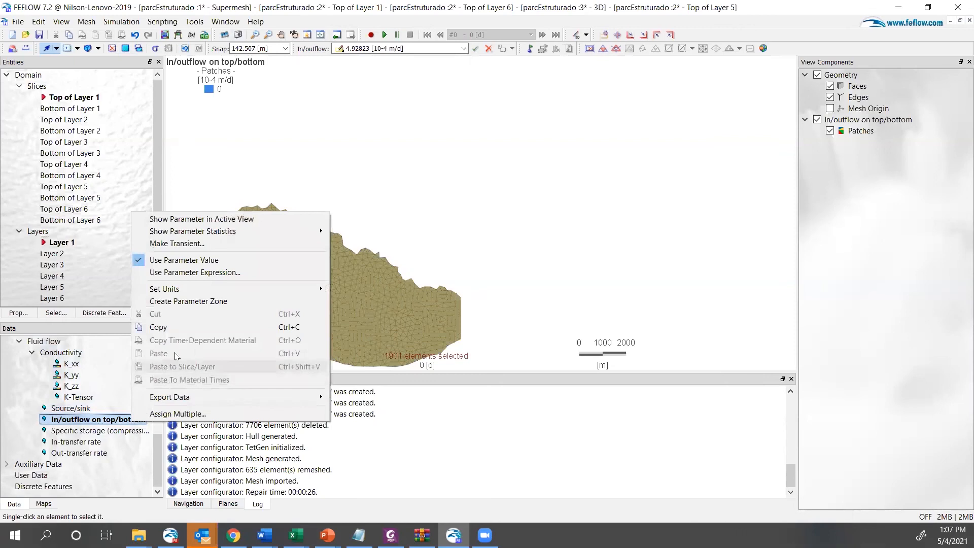
{"action": "mouse_move", "coordinate": [247, 291]}
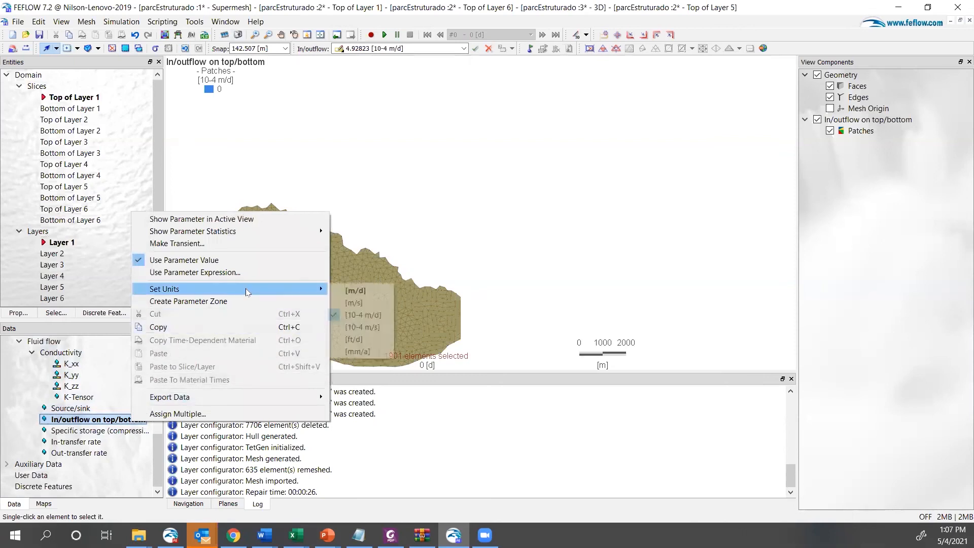
{"action": "left_click", "coordinate": [377, 355]}
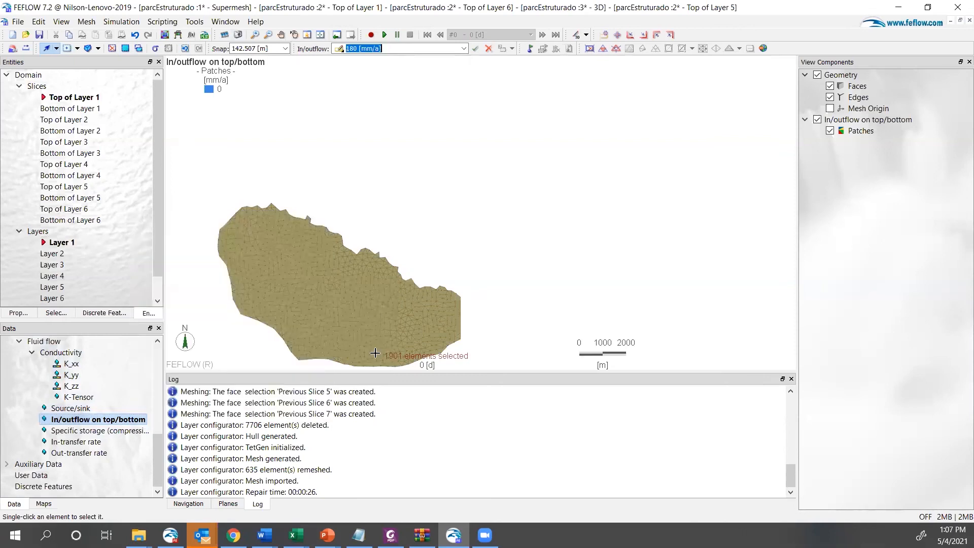
{"action": "left_click", "coordinate": [476, 49]}
- Display Layer 4, select all its elements, and assign an In/outflow on top/bottom of 180 mm/a
{"action": "left_click", "coordinate": [62, 255]}
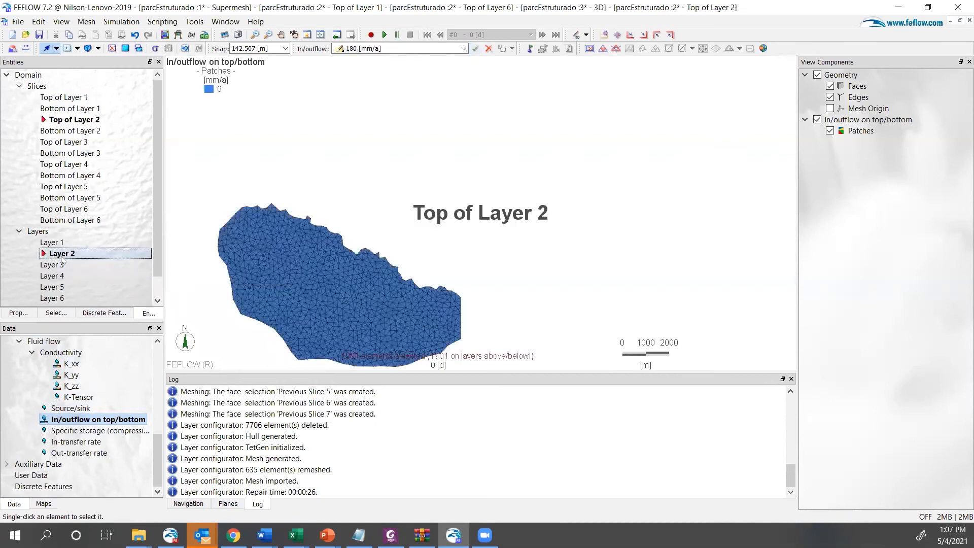
{"action": "left_click", "coordinate": [62, 265]}
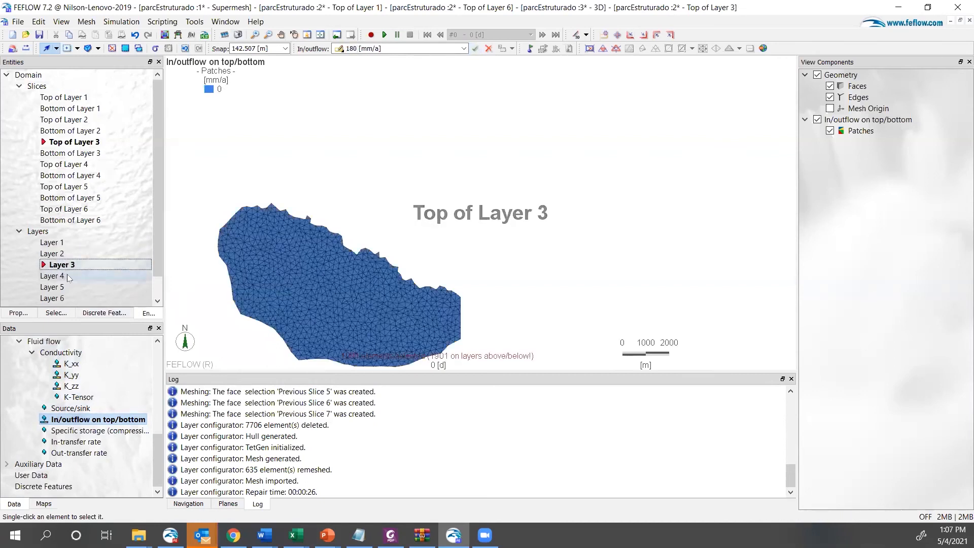
{"action": "left_click", "coordinate": [61, 276]}
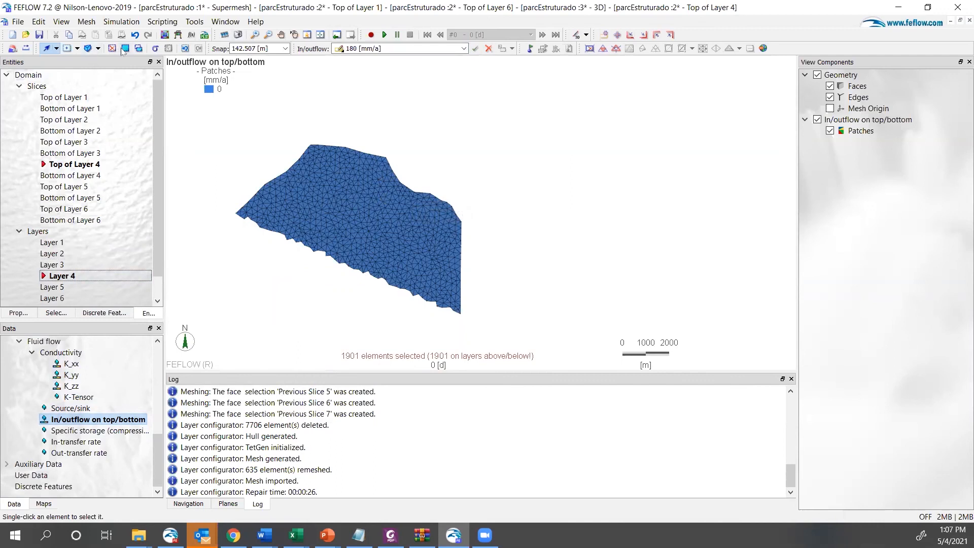
{"action": "left_click", "coordinate": [475, 48]}
{"action": "left_click", "coordinate": [475, 48]}
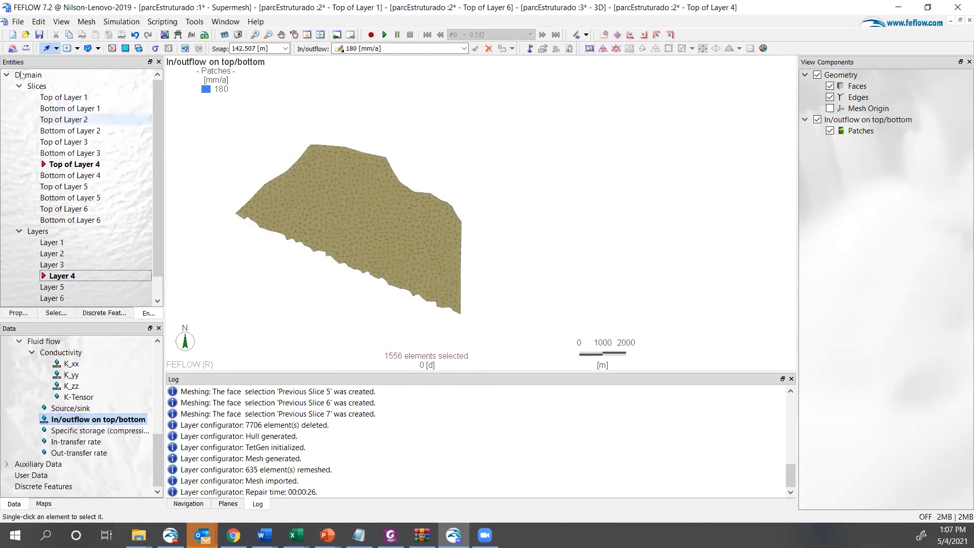
- Display the default point layer of the border_north shape file map over the Layer 4 mesh
{"action": "left_click", "coordinate": [56, 48]}
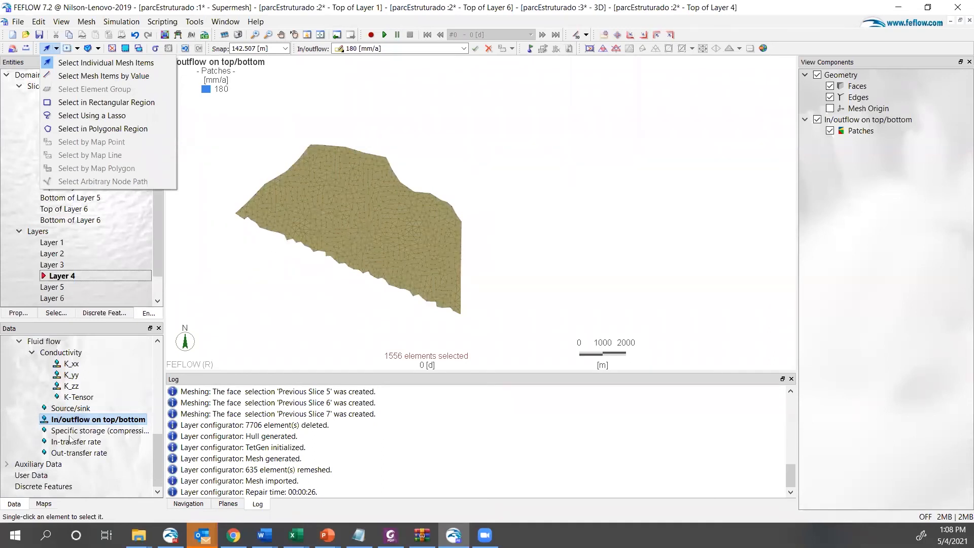
{"action": "left_click", "coordinate": [44, 504]}
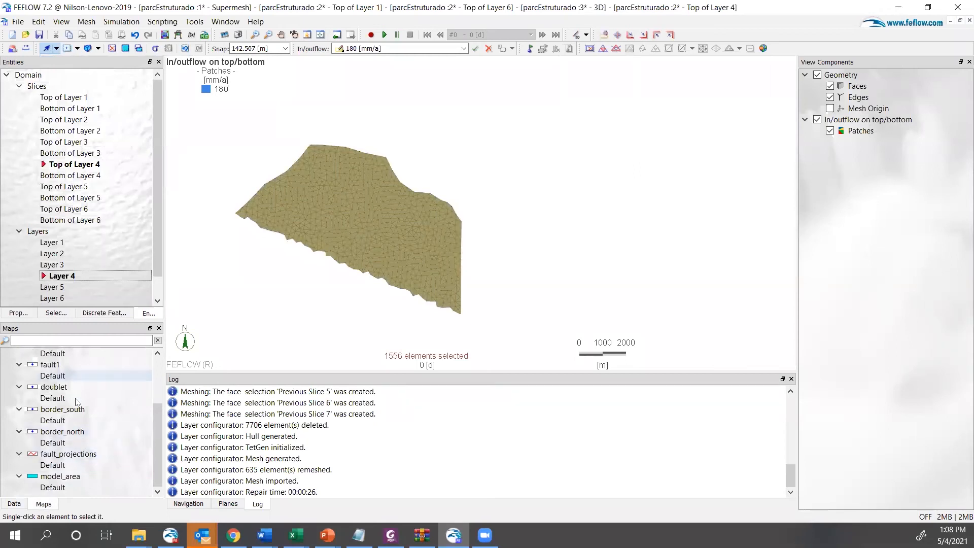
{"action": "scroll", "coordinate": [77, 401], "scroll_direction": "up", "scroll_amount": 2}
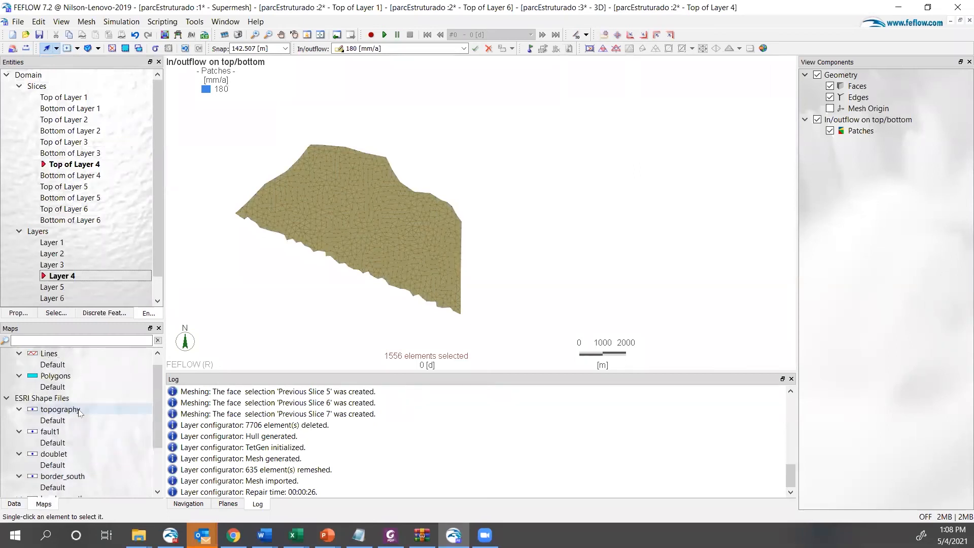
{"action": "scroll", "coordinate": [80, 413], "scroll_direction": "down", "scroll_amount": 1}
{"action": "scroll", "coordinate": [79, 413], "scroll_direction": "down", "scroll_amount": 1}
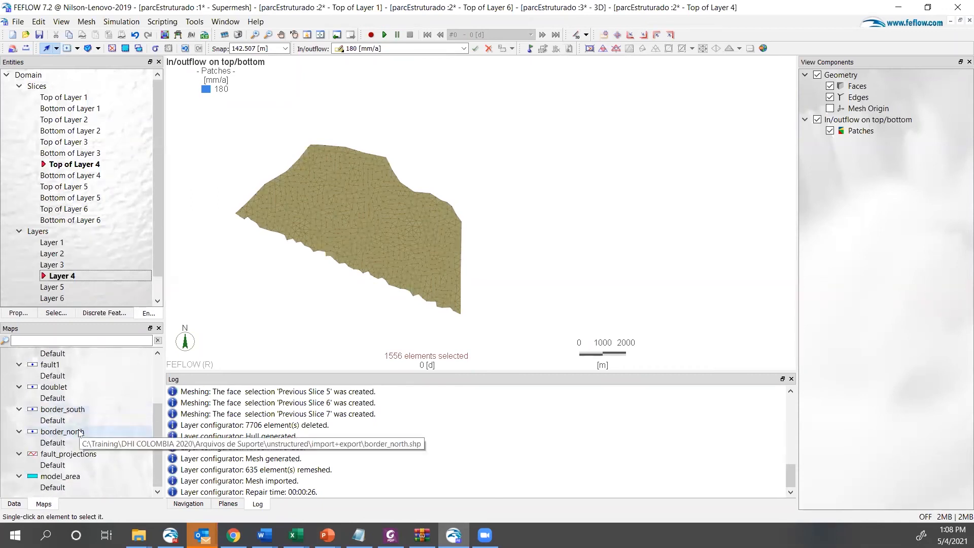
{"action": "left_click", "coordinate": [79, 433]}
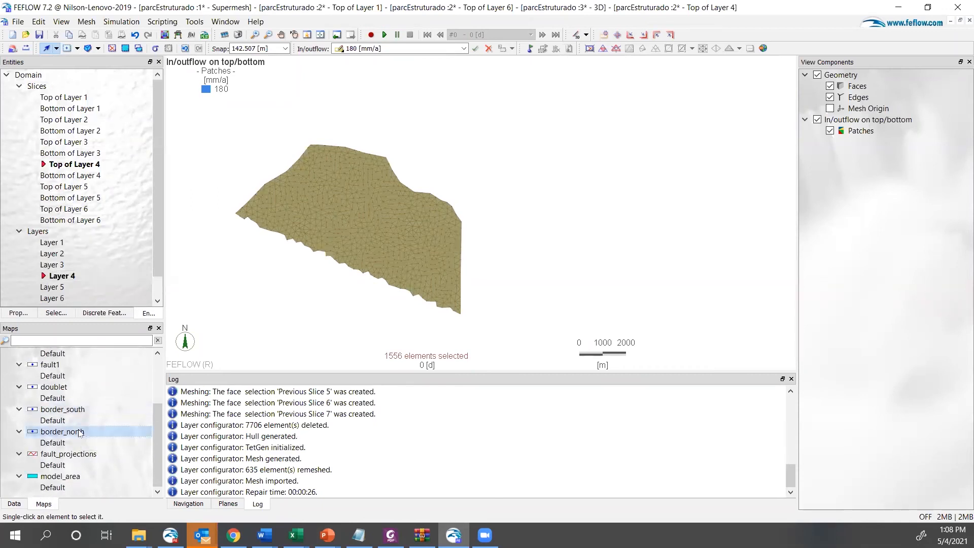
{"action": "double_click", "coordinate": [54, 443]}
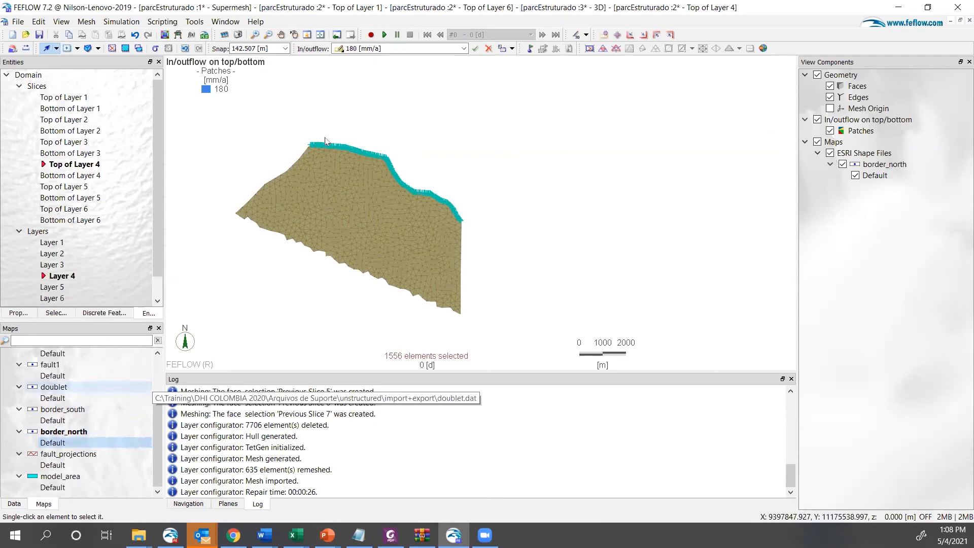
- Activate Select by Map Point with a snap distance of 500 m and return to the model's data parameters
{"action": "left_click", "coordinate": [57, 49]}
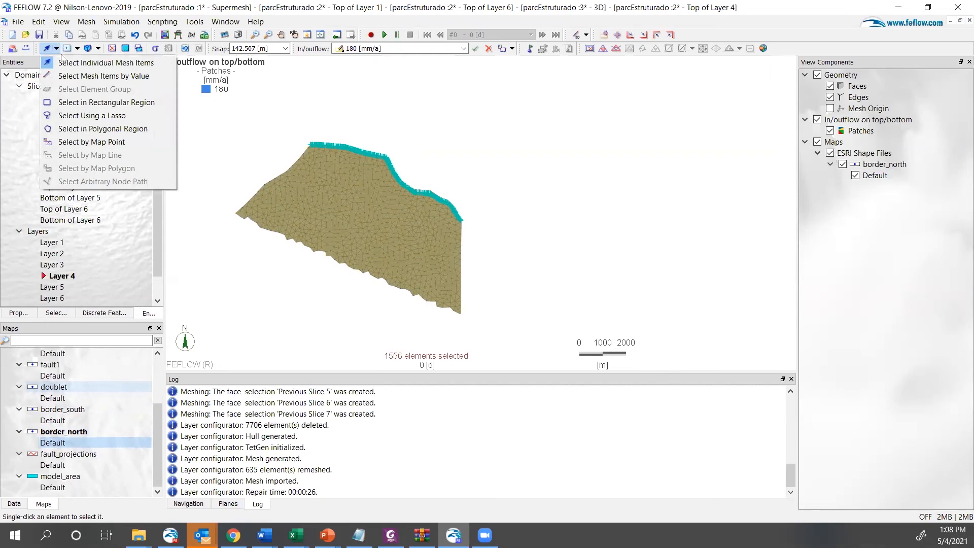
{"action": "left_click", "coordinate": [103, 143]}
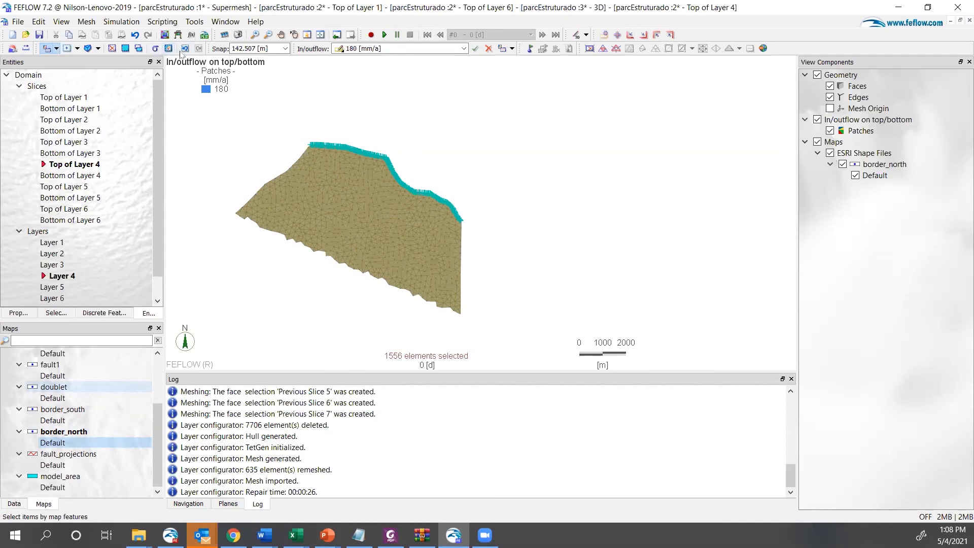
{"action": "left_click", "coordinate": [275, 47]}
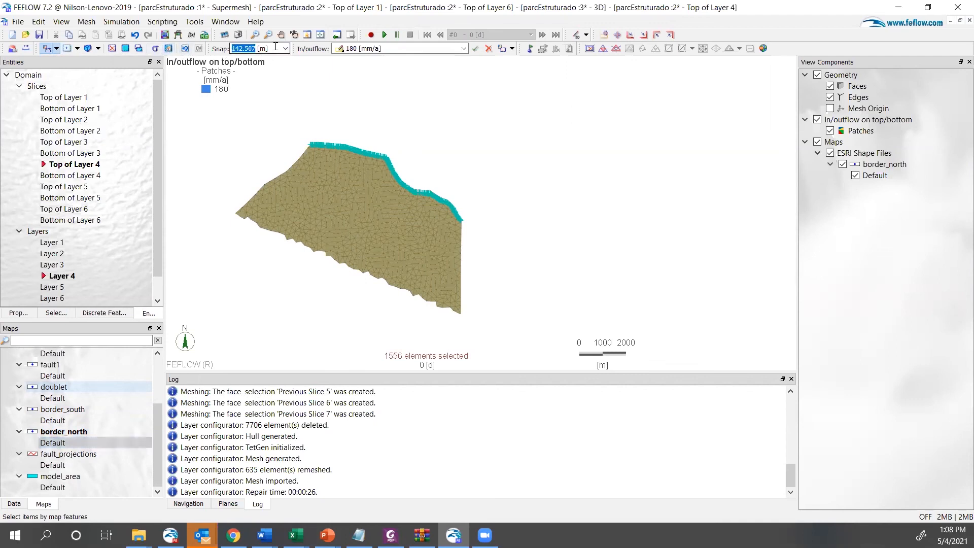
{"action": "type", "text": "500"}
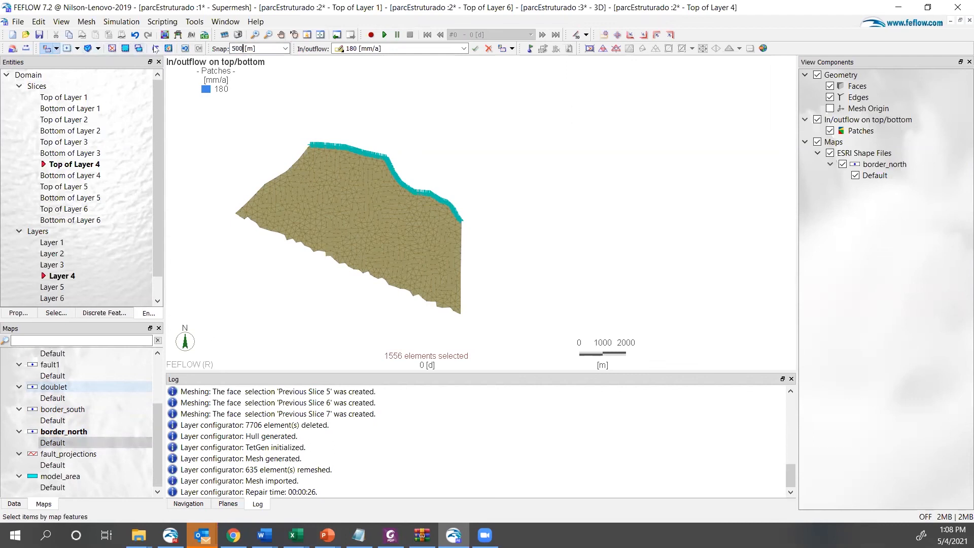
{"action": "key", "text": "Return"}
{"action": "left_click", "coordinate": [169, 48]}
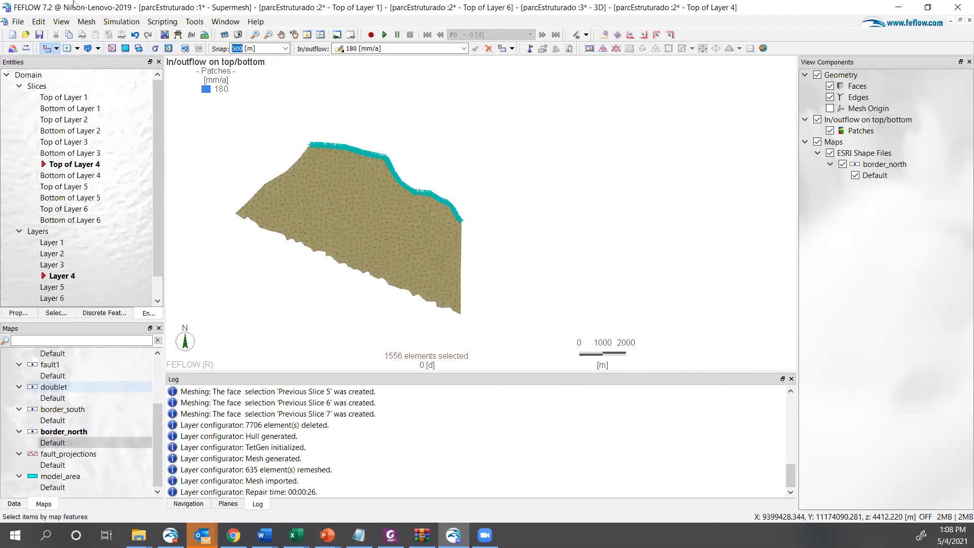
{"action": "left_click", "coordinate": [98, 48]}
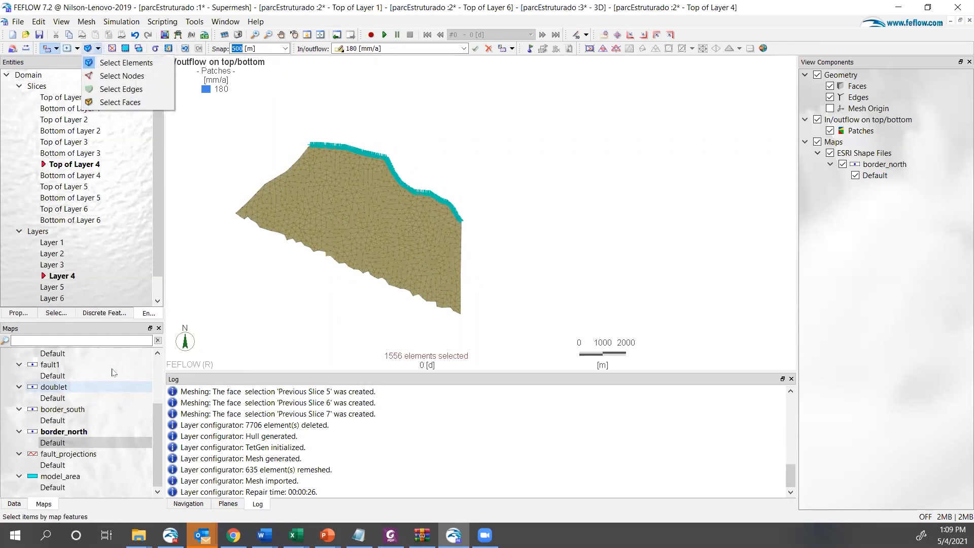
{"action": "left_click", "coordinate": [12, 504]}
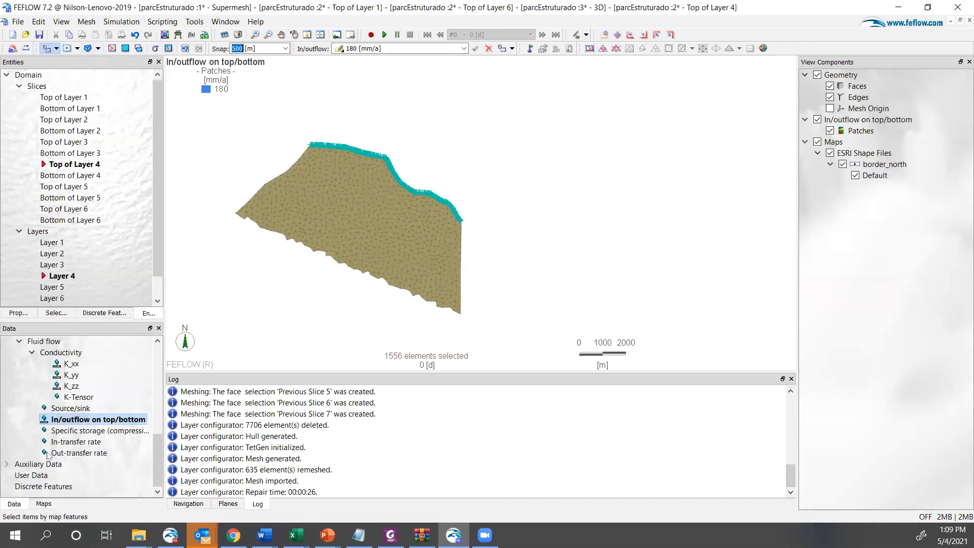
- Display the Hydraulic-head BC and select the Top of Layer 4 nodes within 500 m of the border_north map points
{"action": "scroll", "coordinate": [95, 419], "scroll_direction": "up", "scroll_amount": 5}
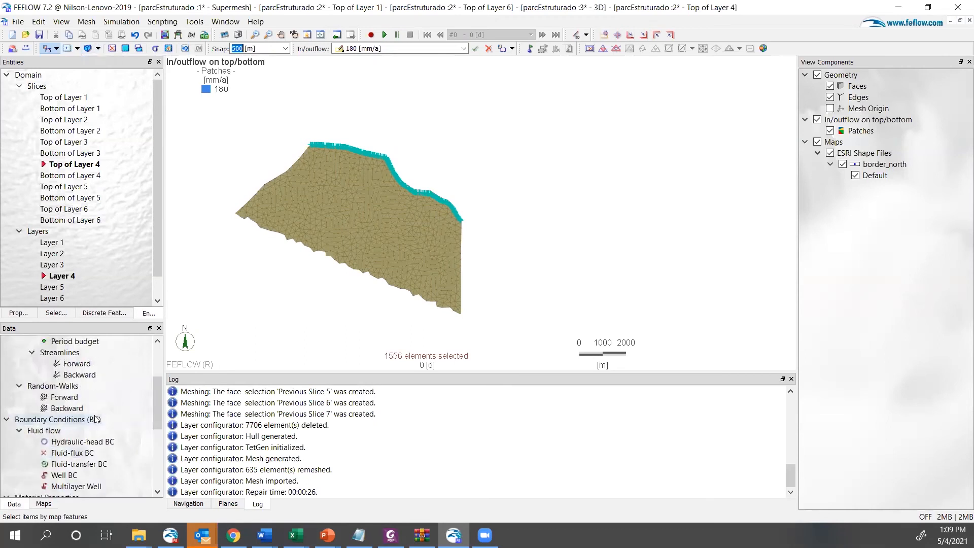
{"action": "double_click", "coordinate": [96, 440]}
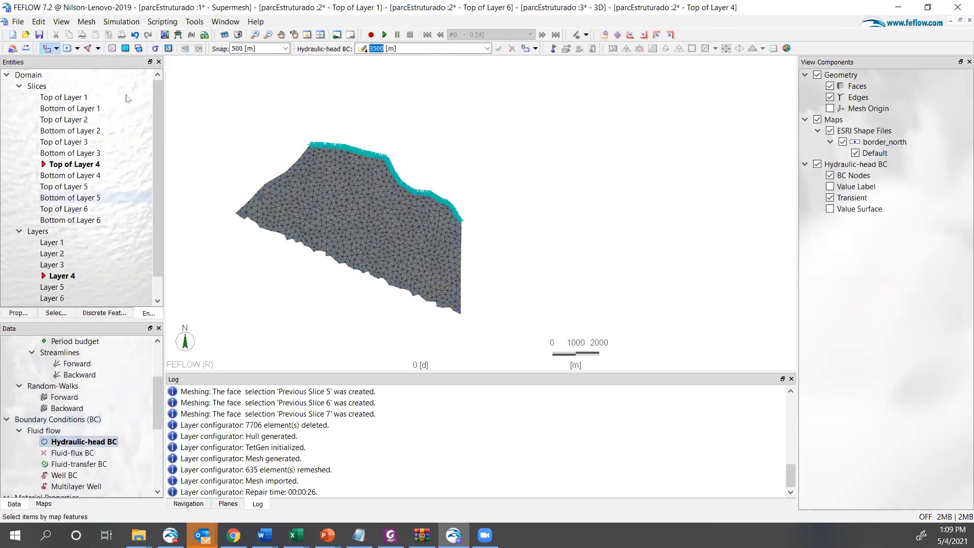
{"action": "left_click", "coordinate": [169, 48]}
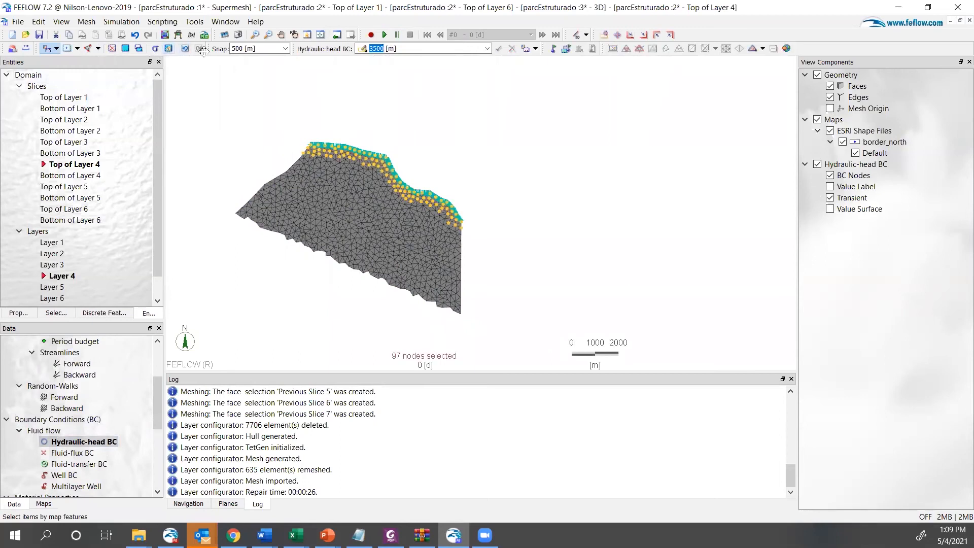
- Clear the selection, reselect the nodes within 100 m of the border_north points, and assign them a Hydraulic-head BC of 3500 m
{"action": "left_click", "coordinate": [112, 48]}
{"action": "left_click", "coordinate": [253, 48]}
{"action": "type", "text": "100"}
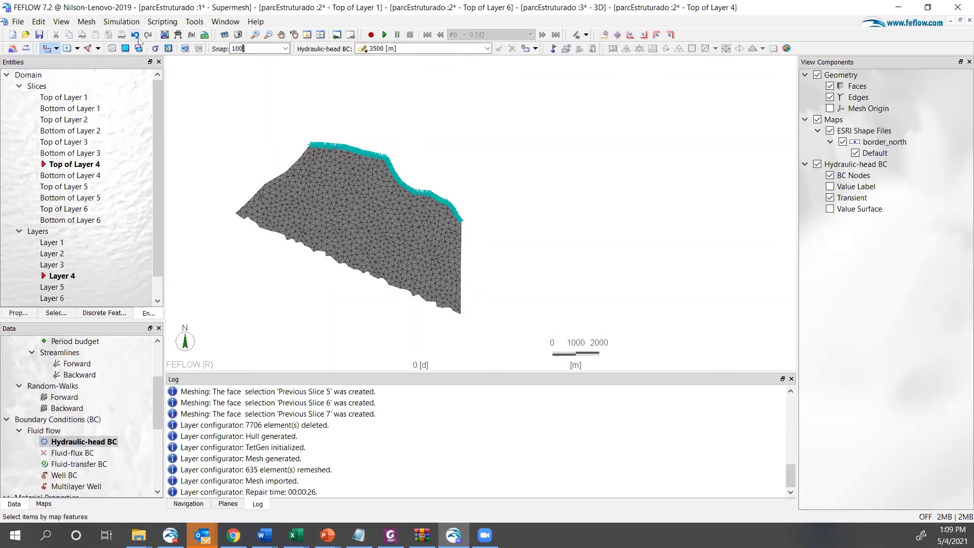
{"action": "key", "text": "Return"}
{"action": "left_click", "coordinate": [171, 48]}
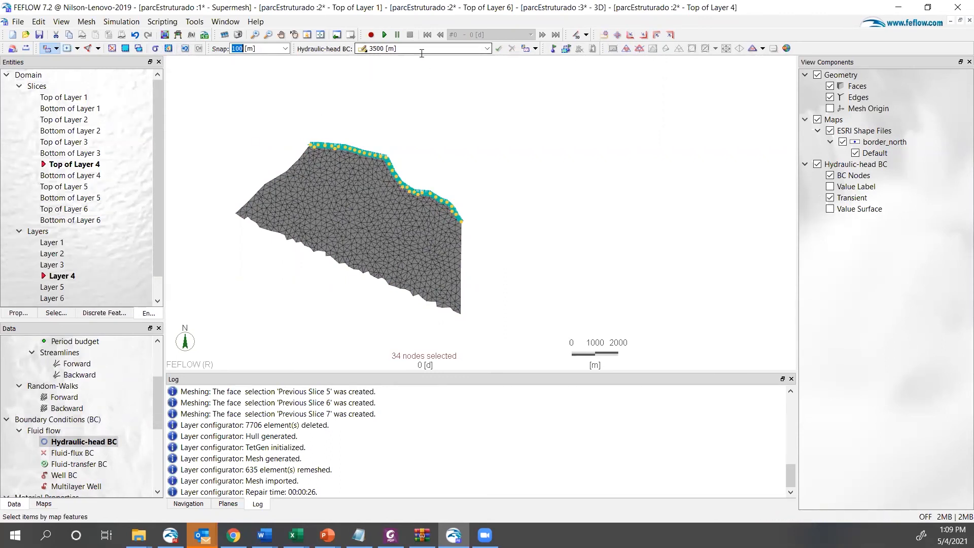
{"action": "left_click", "coordinate": [501, 47]}
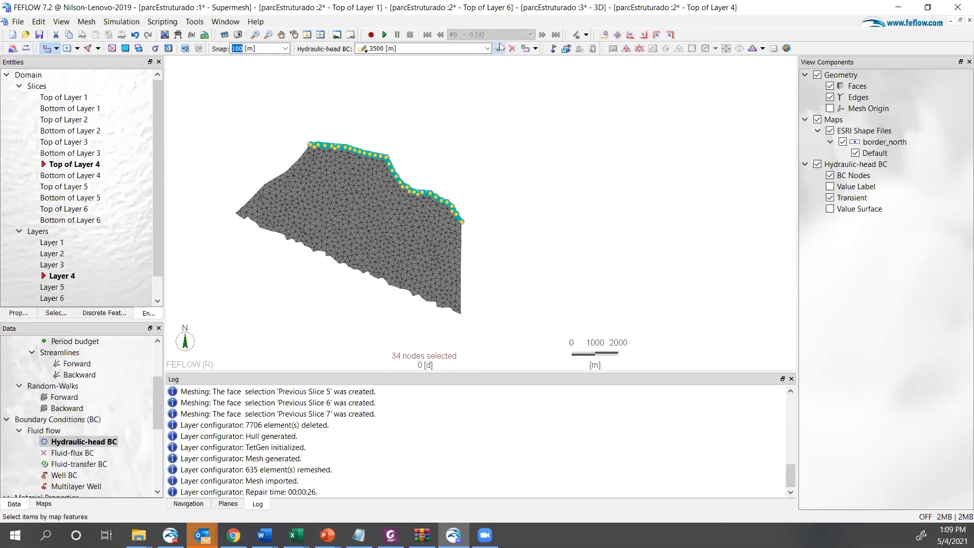
- Switch to the 3D view of parcEstruturado, display the Hydraulic head, and examine the northern border nodes
{"action": "left_click", "coordinate": [228, 21]}
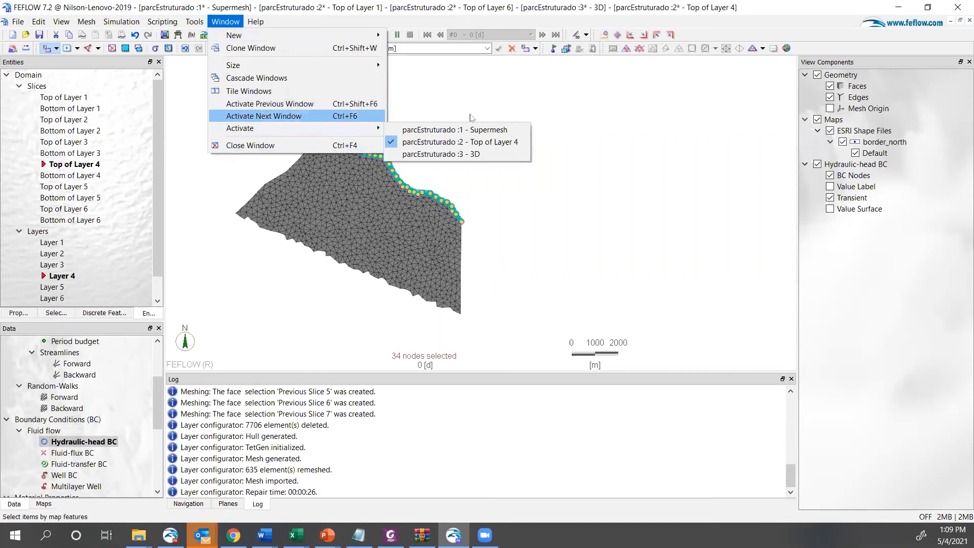
{"action": "left_click", "coordinate": [492, 152]}
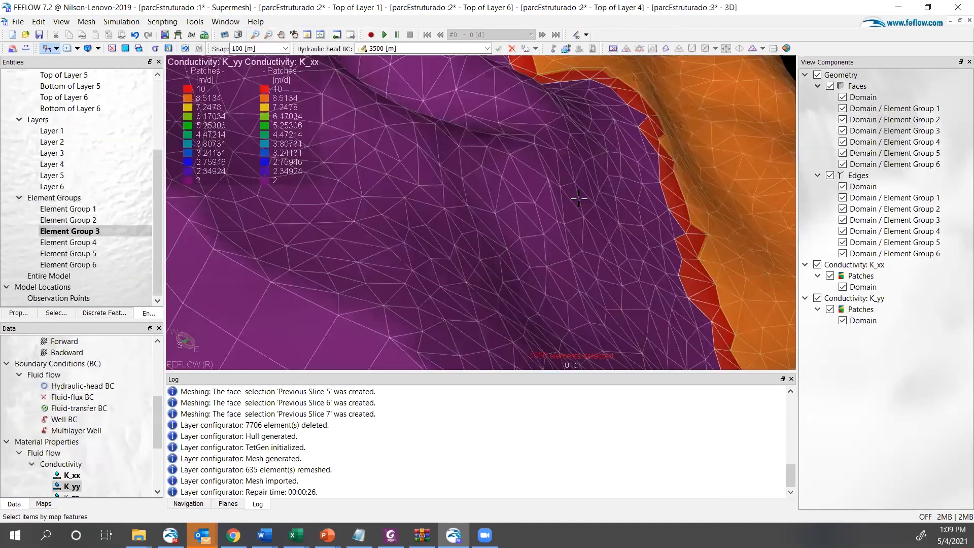
{"action": "right_click_drag", "start_coordinate": [515, 147], "coordinate": [495, 138]}
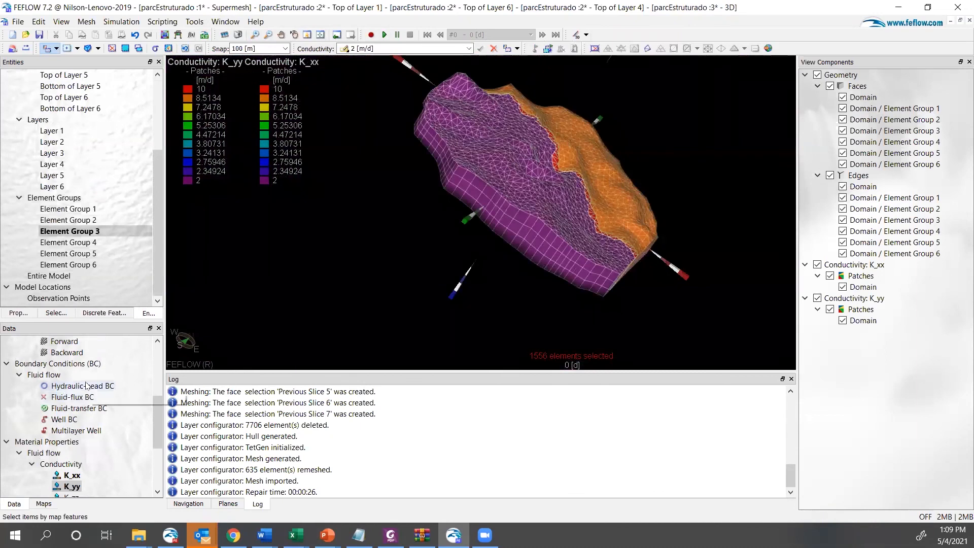
{"action": "scroll", "coordinate": [86, 393], "scroll_direction": "up", "scroll_amount": 4}
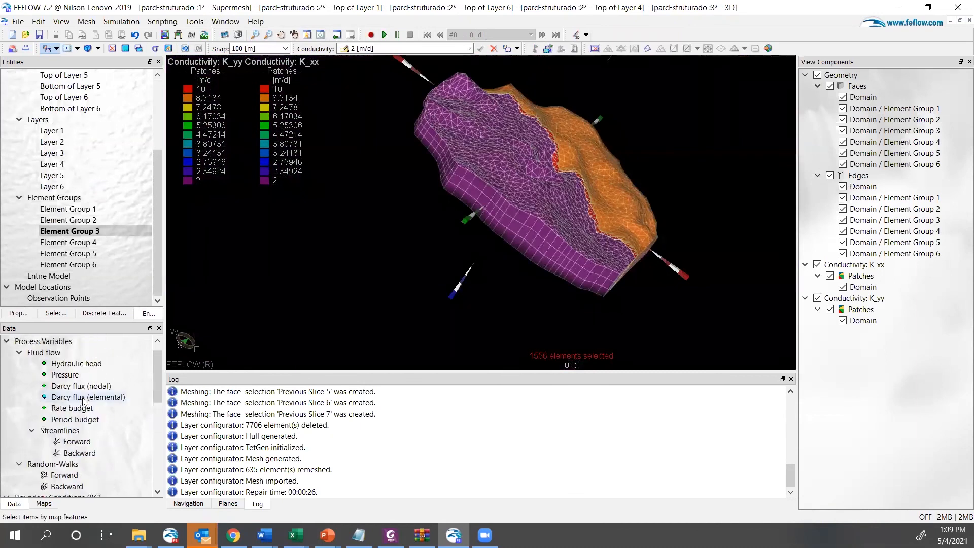
{"action": "scroll", "coordinate": [85, 400], "scroll_direction": "up", "scroll_amount": 1}
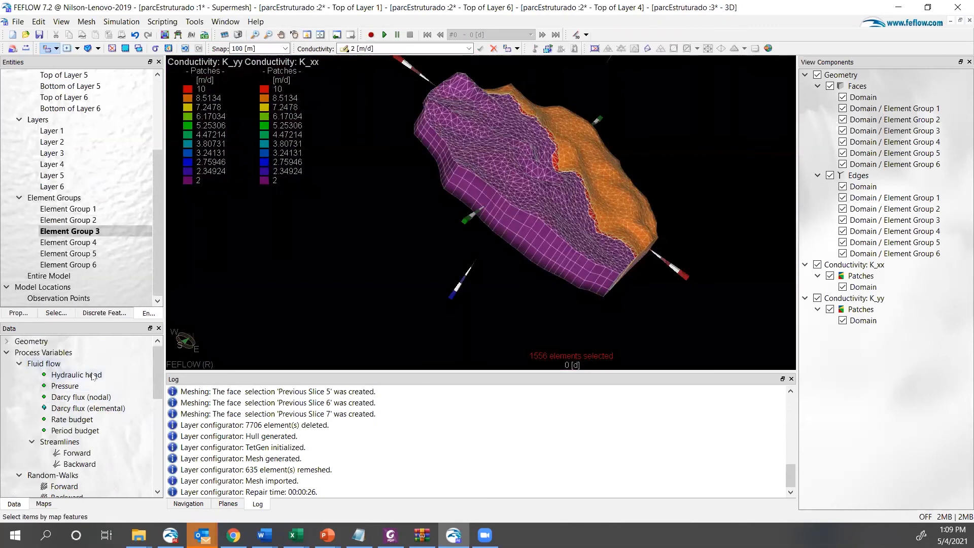
{"action": "double_click", "coordinate": [78, 374]}
{"action": "middle_click_drag", "start_coordinate": [583, 299], "coordinate": [583, 299]}
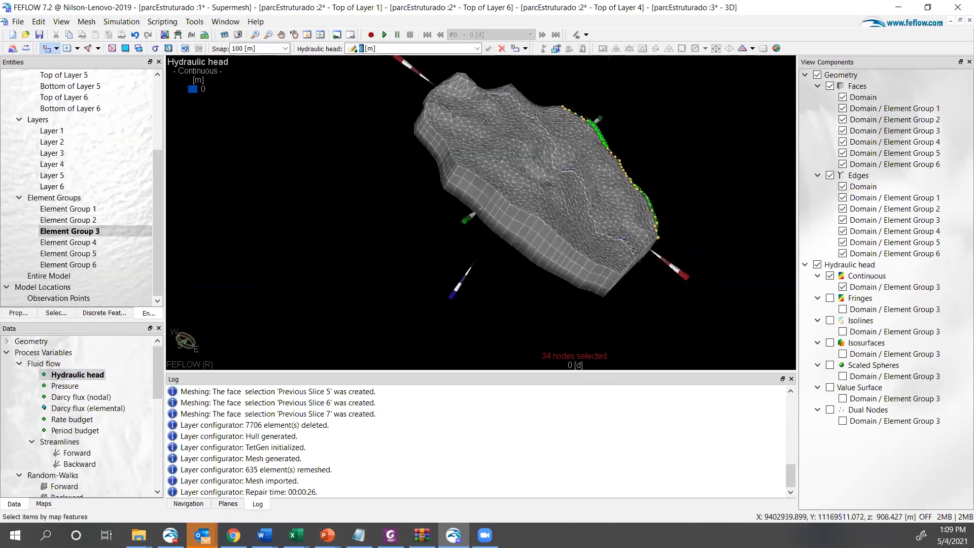
- Open unstructured1.fem from C:\temp without saving parcEstruturado, and review its loaded maps
{"action": "left_click", "coordinate": [19, 23]}
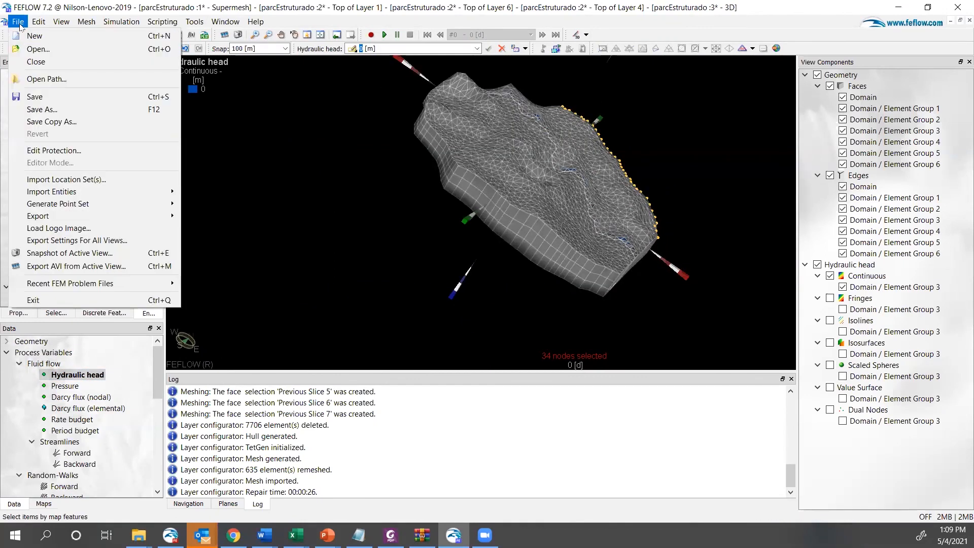
{"action": "left_click", "coordinate": [38, 49]}
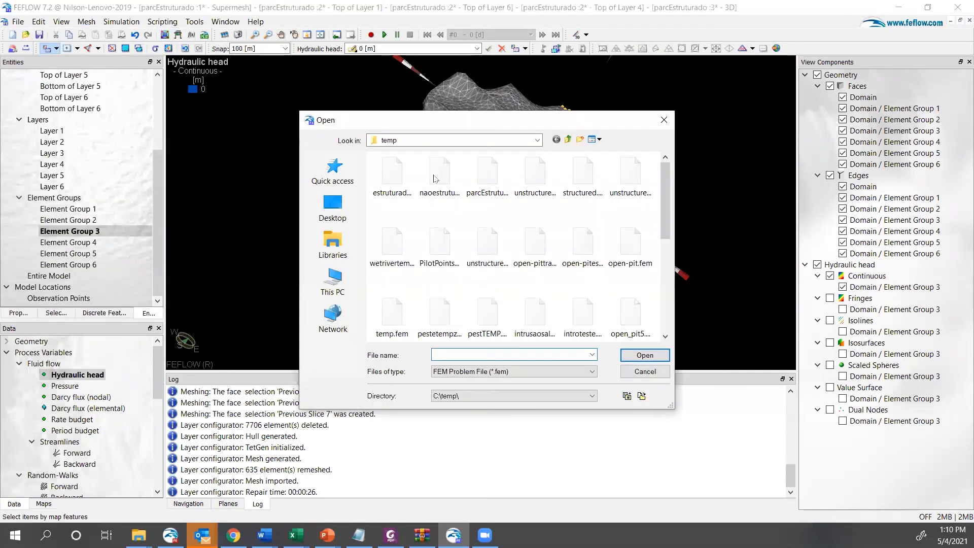
{"action": "left_click", "coordinate": [531, 177]}
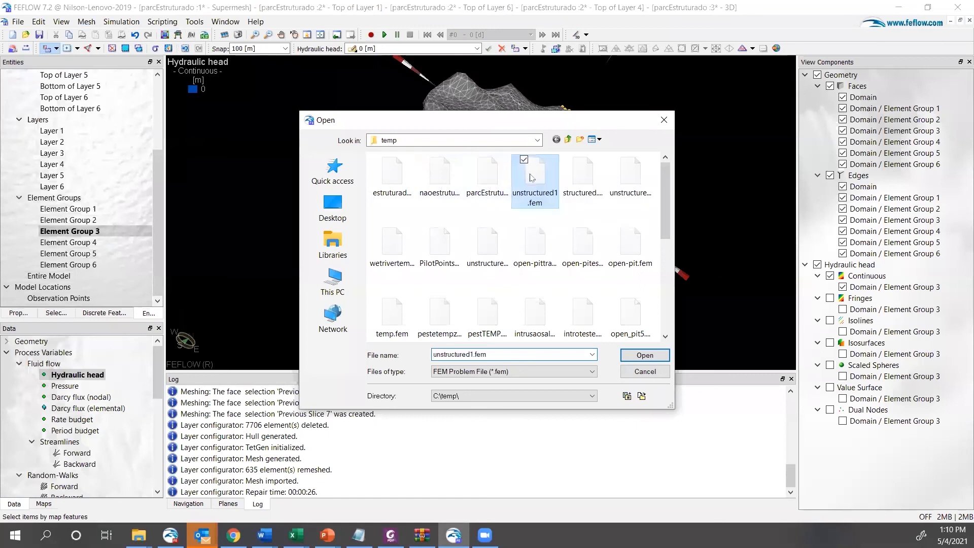
{"action": "double_click", "coordinate": [531, 177]}
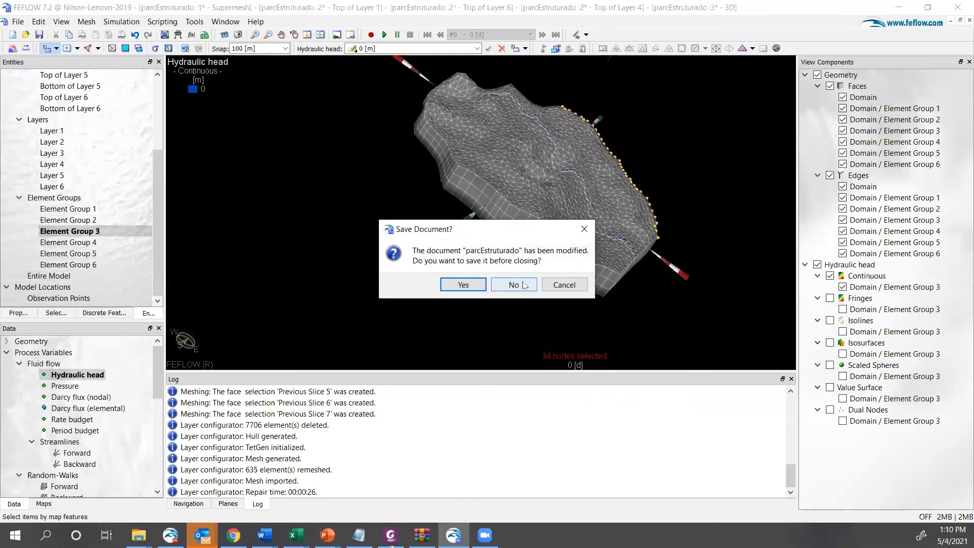
{"action": "left_click", "coordinate": [524, 285]}
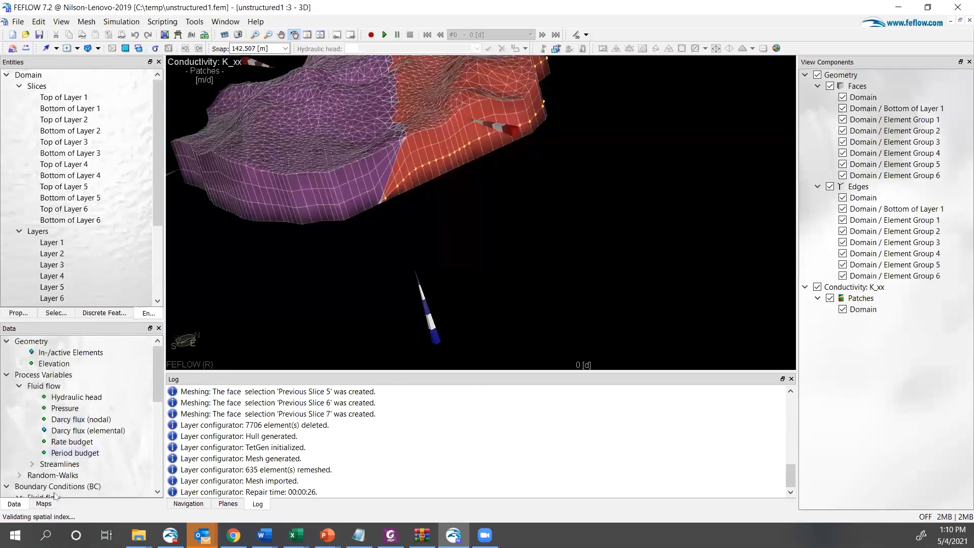
{"action": "left_click", "coordinate": [44, 504]}
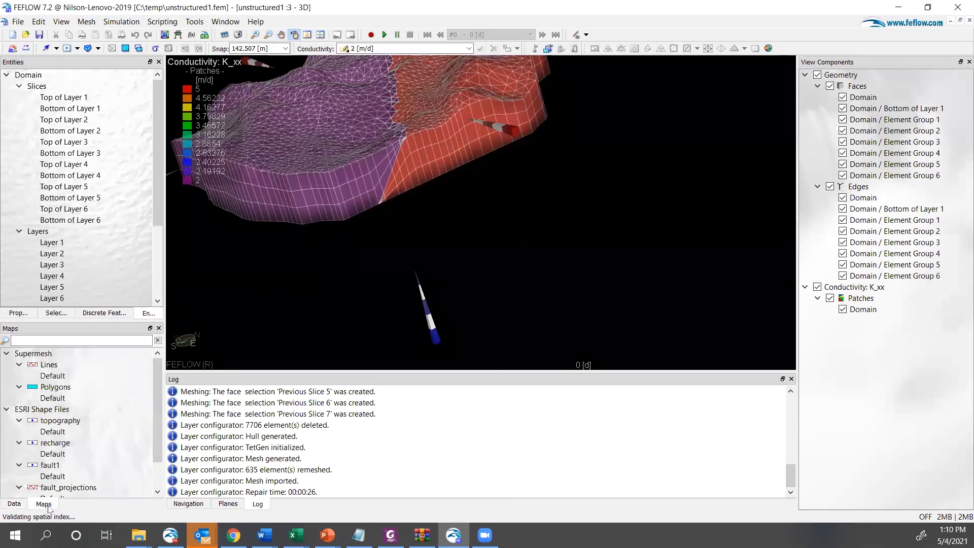
{"action": "scroll", "coordinate": [67, 425], "scroll_direction": "down", "scroll_amount": 1}
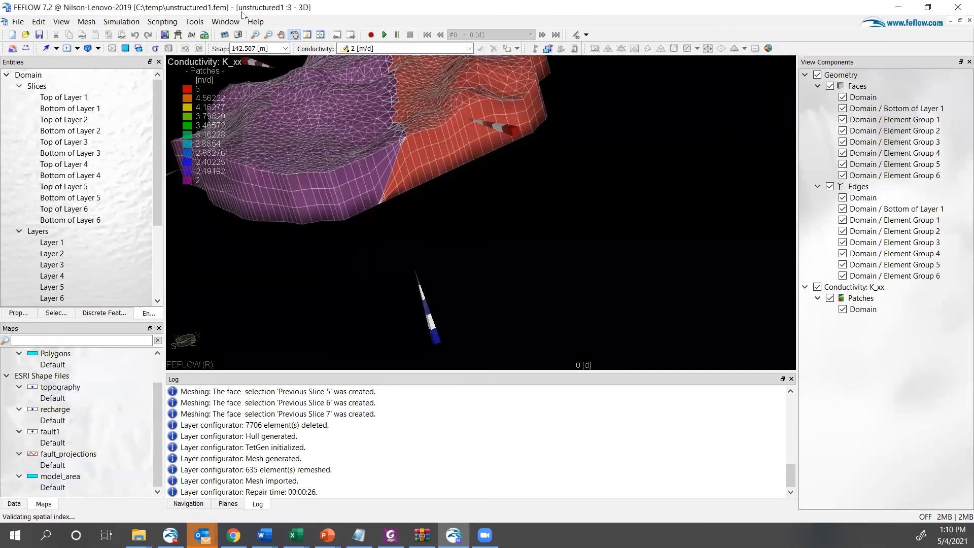
- Open the model naoestruturado.fem from C:\temp
{"action": "left_click", "coordinate": [39, 22]}
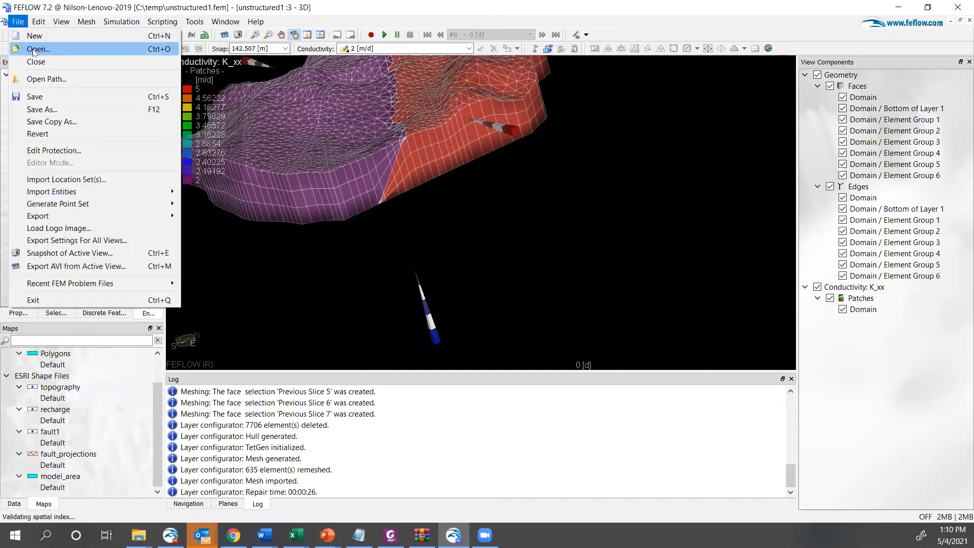
{"action": "key", "text": "Escape"}
{"action": "key", "text": "ctrl+o"}
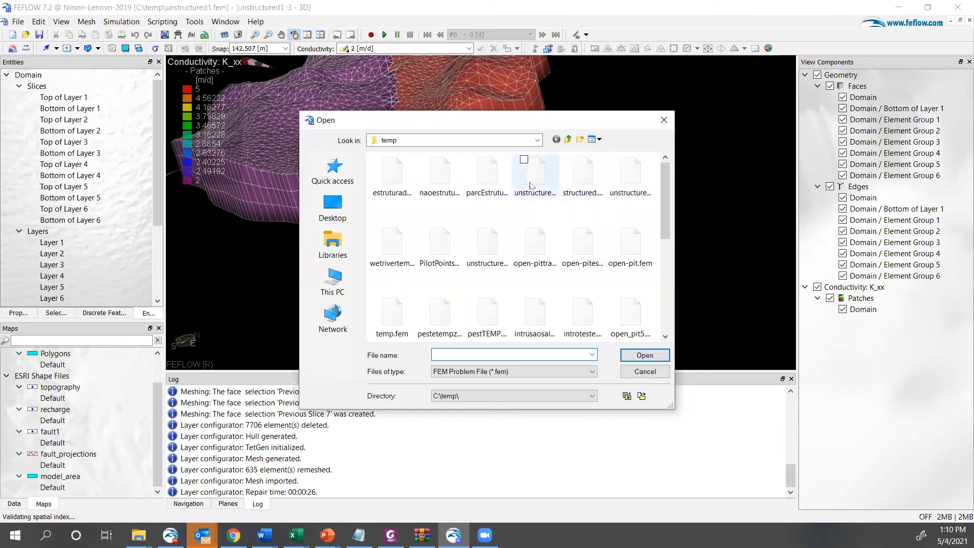
{"action": "double_click", "coordinate": [440, 186]}
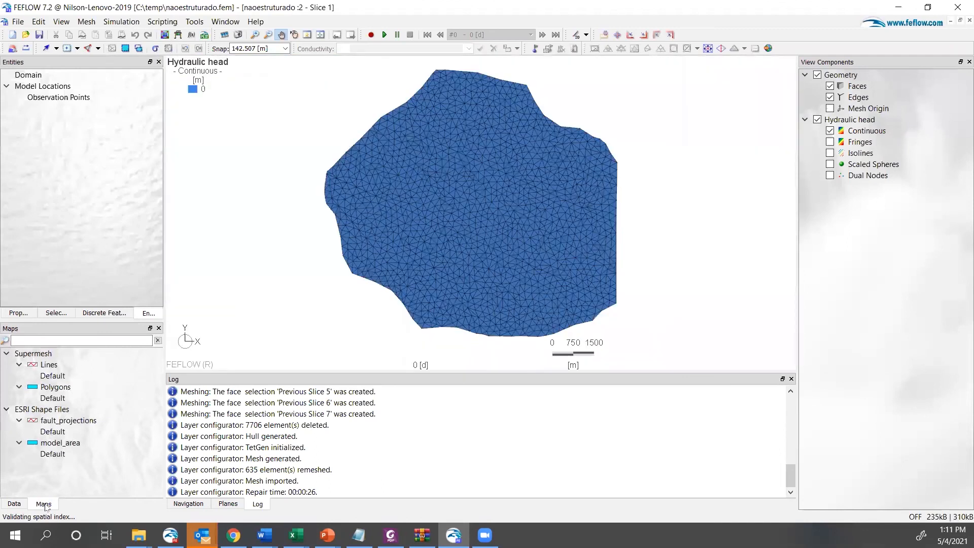
- Start adding maps to the ESRI Shape Files folder and browse to import+export under Training, DHI COLOMBIA 2020, Arquivos de Suporte, unstructured
{"action": "right_click", "coordinate": [54, 409]}
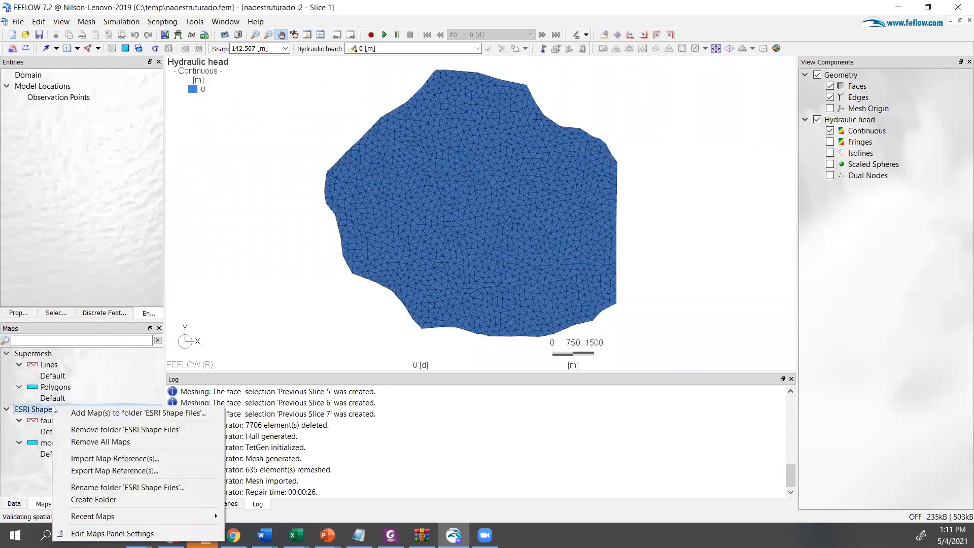
{"action": "left_click", "coordinate": [120, 414]}
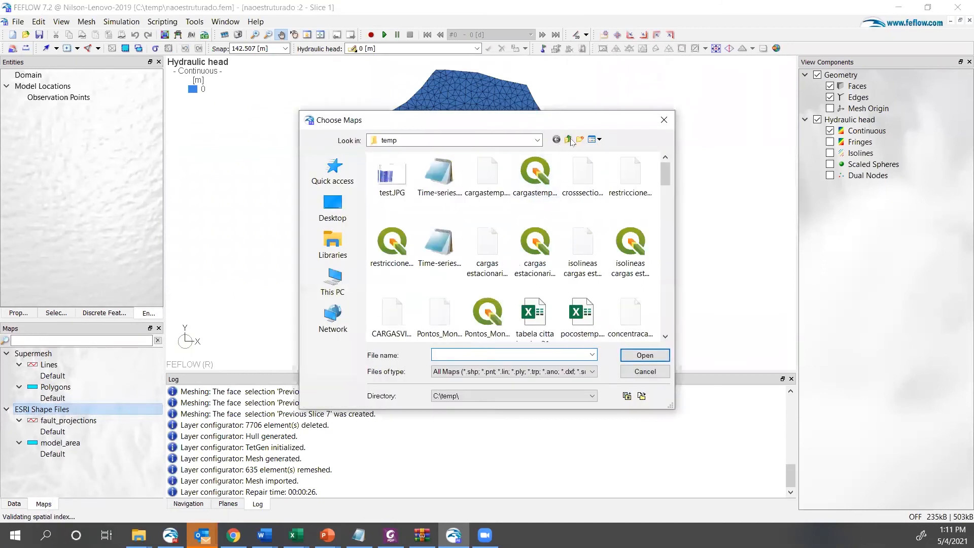
{"action": "left_click", "coordinate": [569, 142]}
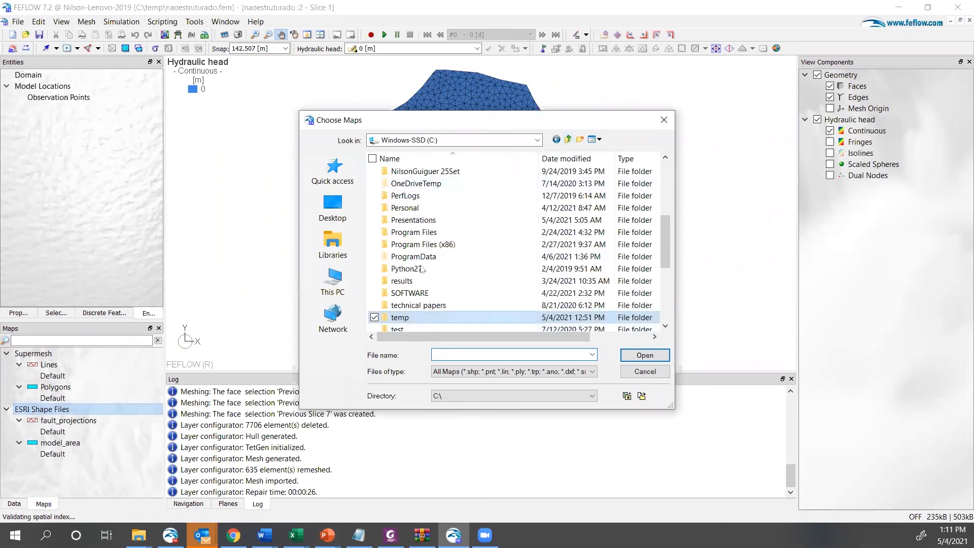
{"action": "scroll", "coordinate": [420, 280], "scroll_direction": "down", "scroll_amount": 2}
{"action": "double_click", "coordinate": [421, 281]}
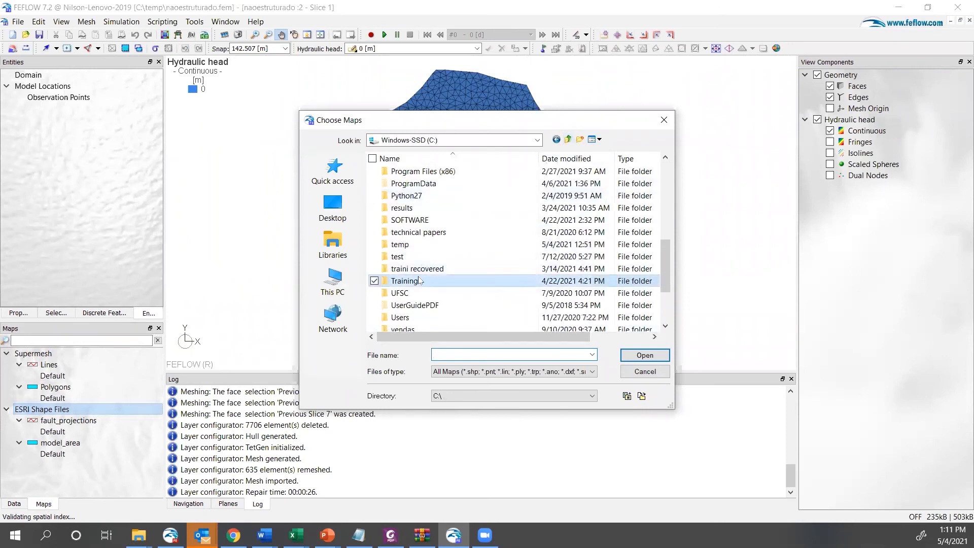
{"action": "double_click", "coordinate": [445, 268]}
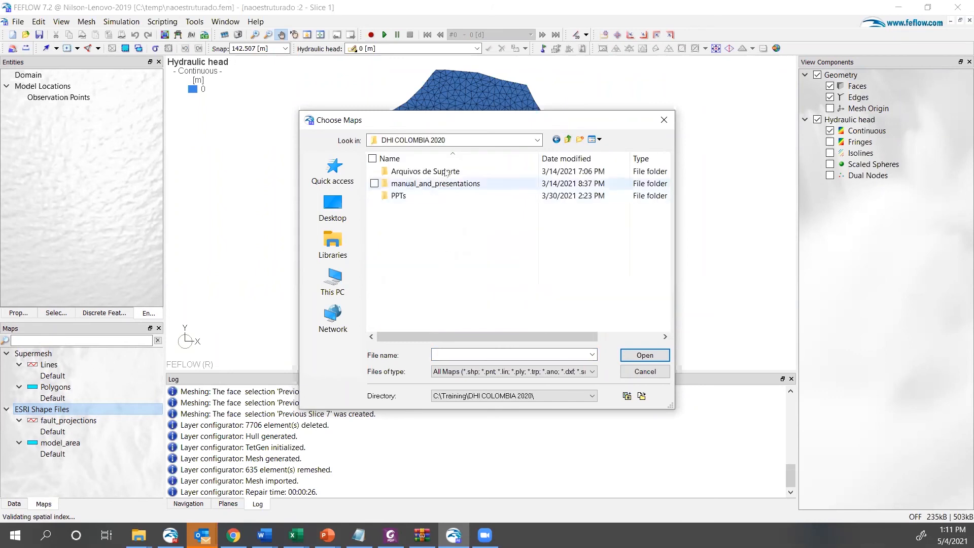
{"action": "double_click", "coordinate": [452, 172]}
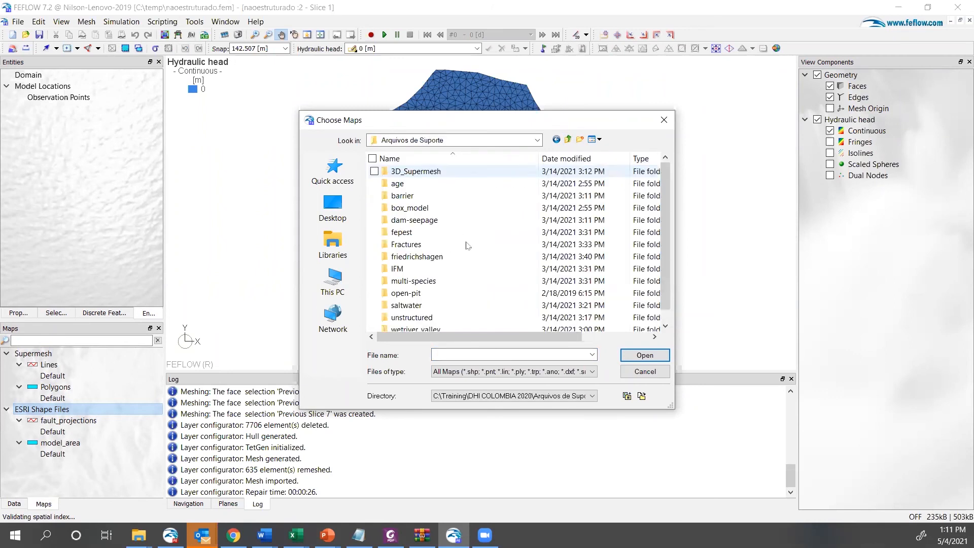
{"action": "scroll", "coordinate": [438, 318], "scroll_direction": "down", "scroll_amount": 1}
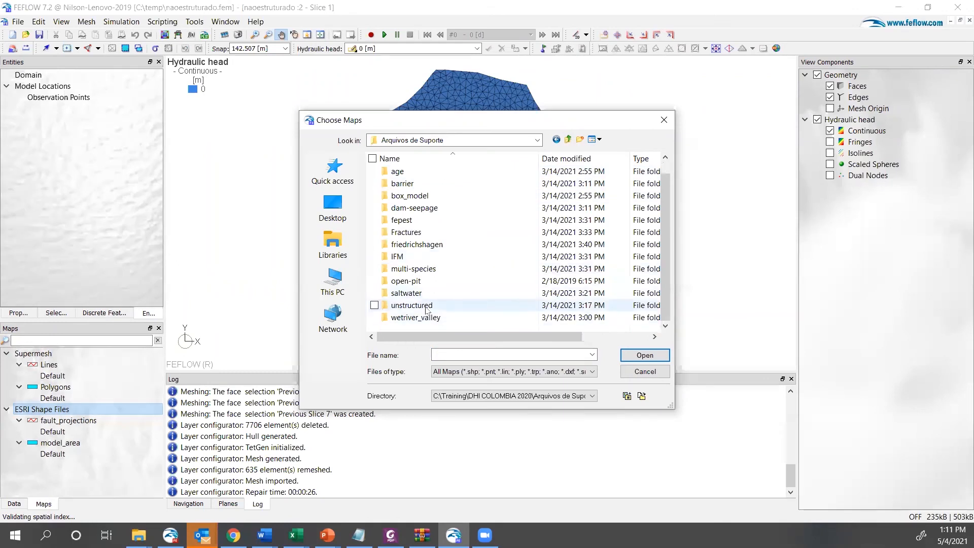
{"action": "double_click", "coordinate": [436, 307]}
{"action": "double_click", "coordinate": [417, 186]}
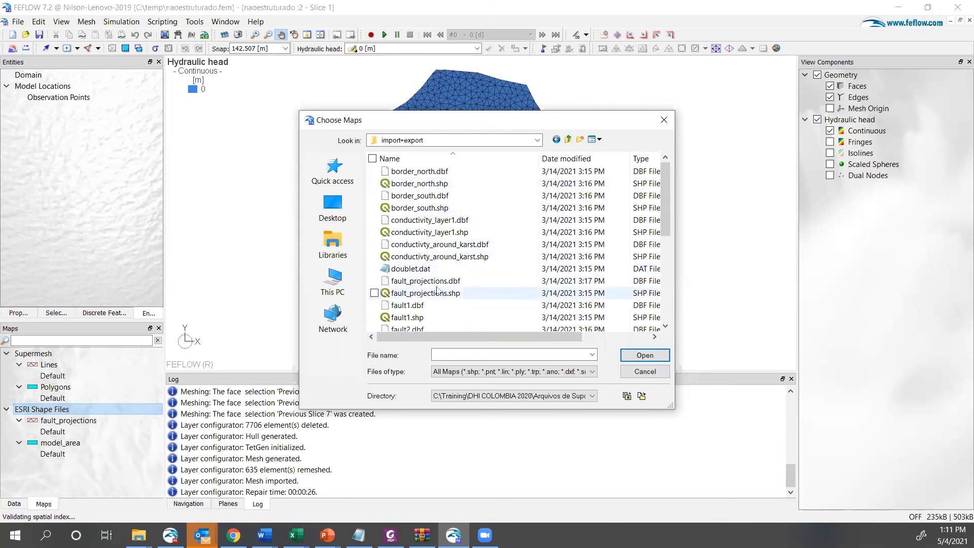
- Choose topography.shp and fault1.shp and load both into the ESRI Shape Files folder
{"action": "scroll", "coordinate": [436, 292], "scroll_direction": "down", "scroll_amount": 4}
{"action": "scroll", "coordinate": [424, 317], "scroll_direction": "down", "scroll_amount": 1}
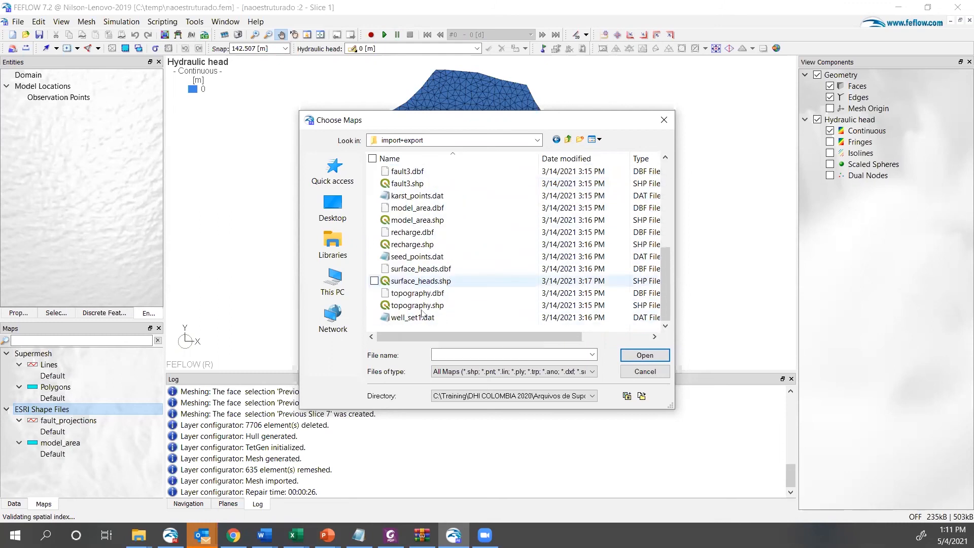
{"action": "left_click", "coordinate": [423, 305]}
{"action": "scroll", "coordinate": [424, 294], "scroll_direction": "up", "scroll_amount": 2}
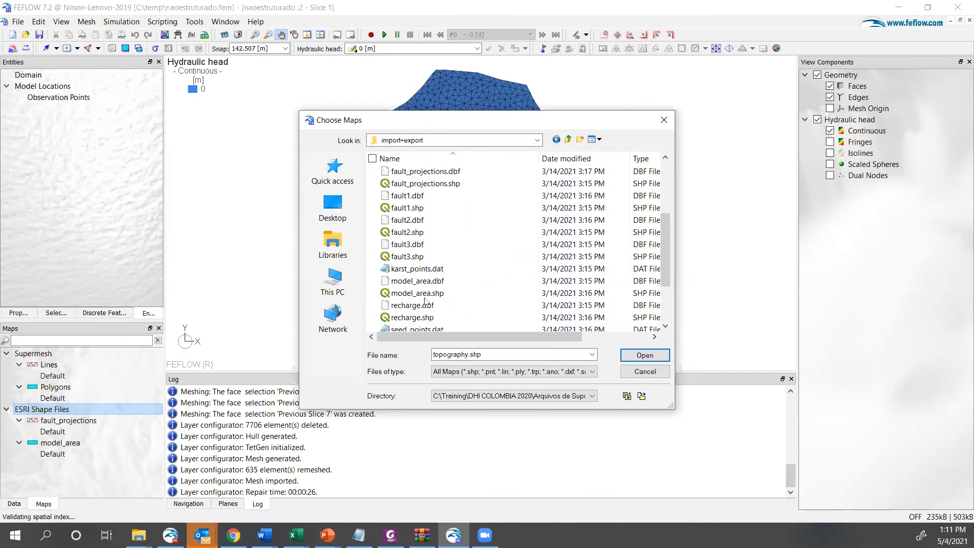
{"action": "left_click", "coordinate": [423, 208], "text": "ctrl"}
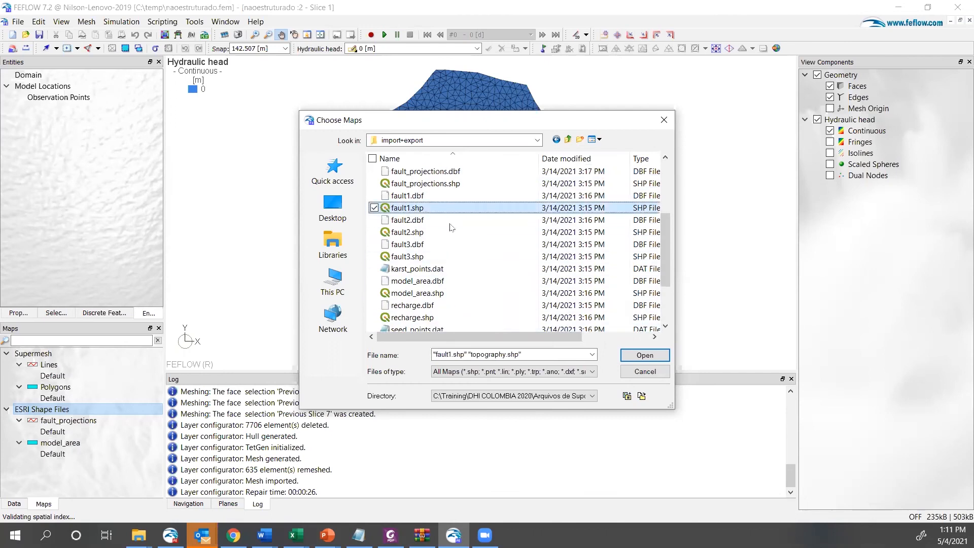
{"action": "left_click", "coordinate": [652, 355]}
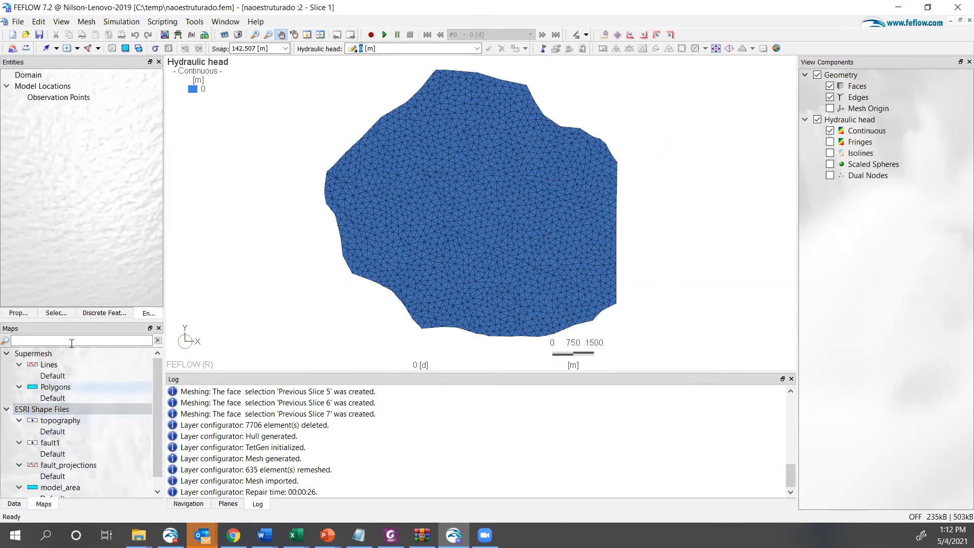
- Open the 3D layer configuration and apply the topography map as the elevation of Slice 1
{"action": "left_click", "coordinate": [61, 24]}
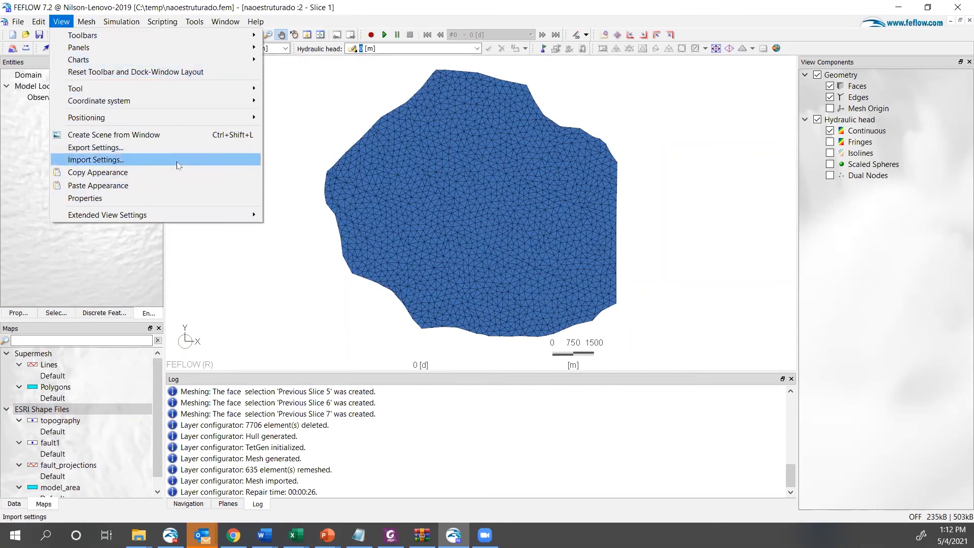
{"action": "mouse_move", "coordinate": [41, 24]}
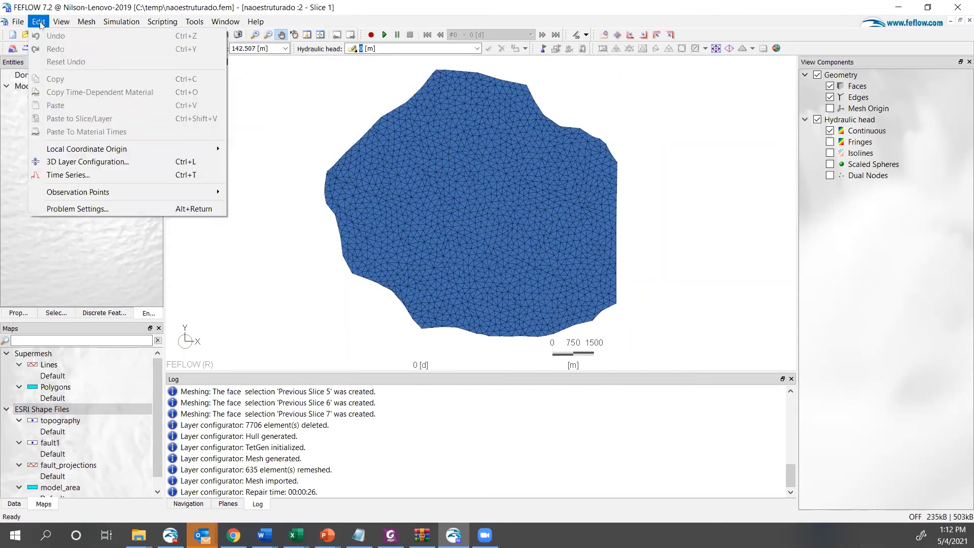
{"action": "left_click", "coordinate": [101, 162]}
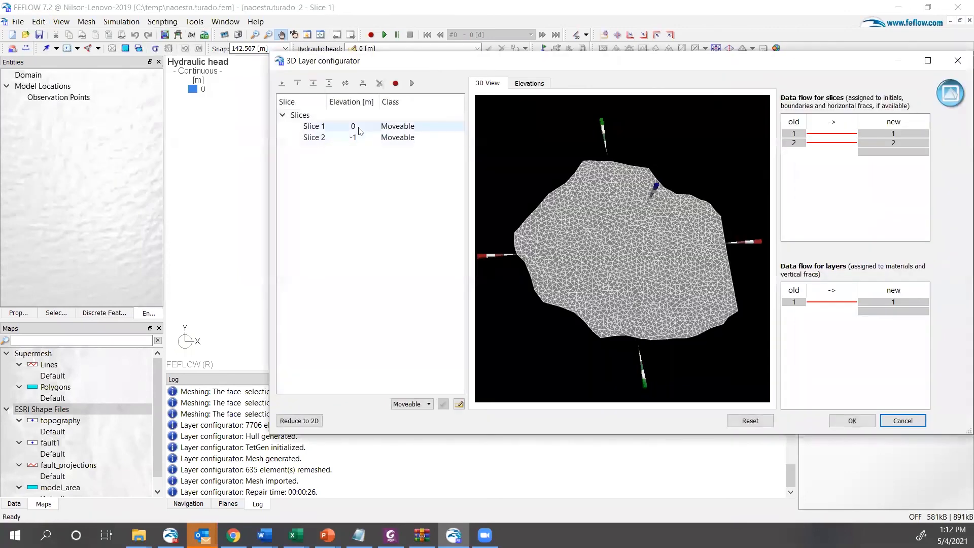
{"action": "left_click_drag", "start_coordinate": [57, 426], "coordinate": [355, 133]}
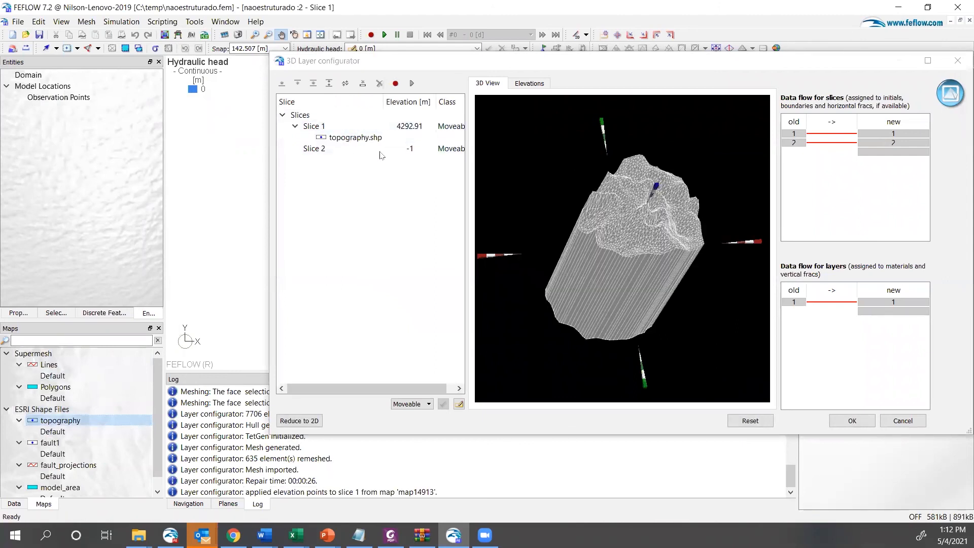
- Set the elevation of Slice 2 to 3000 m
{"action": "left_click", "coordinate": [421, 149]}
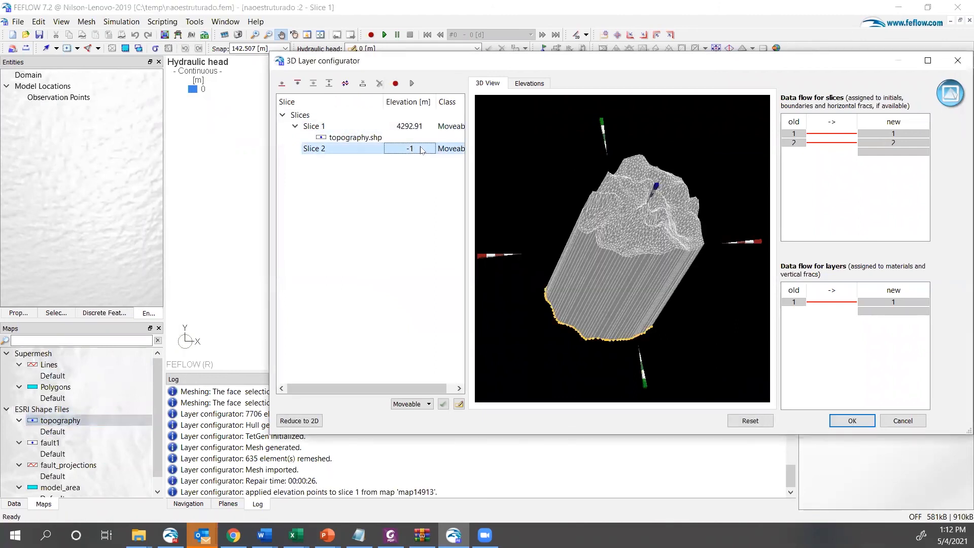
{"action": "left_click", "coordinate": [420, 148]}
{"action": "type", "text": "3000 [m"}
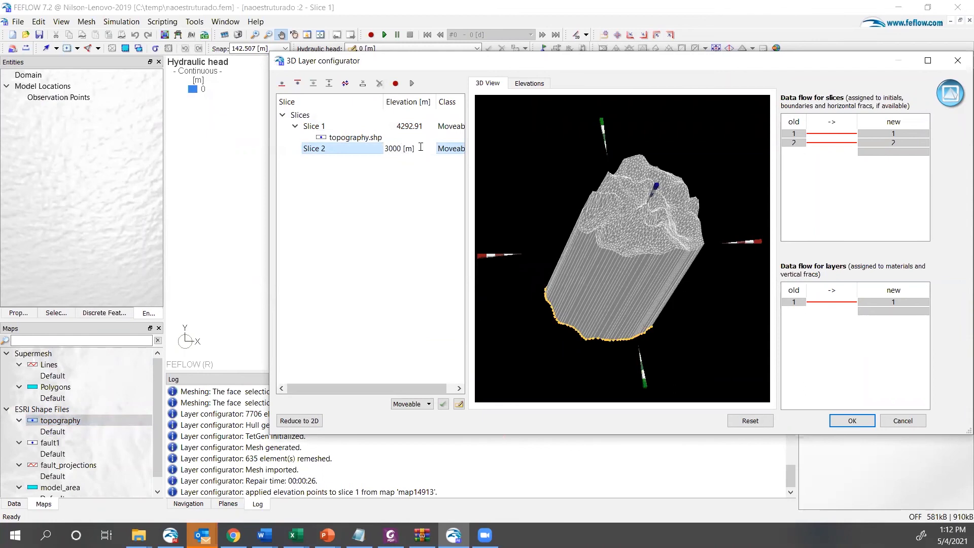
{"action": "key", "text": "Return"}
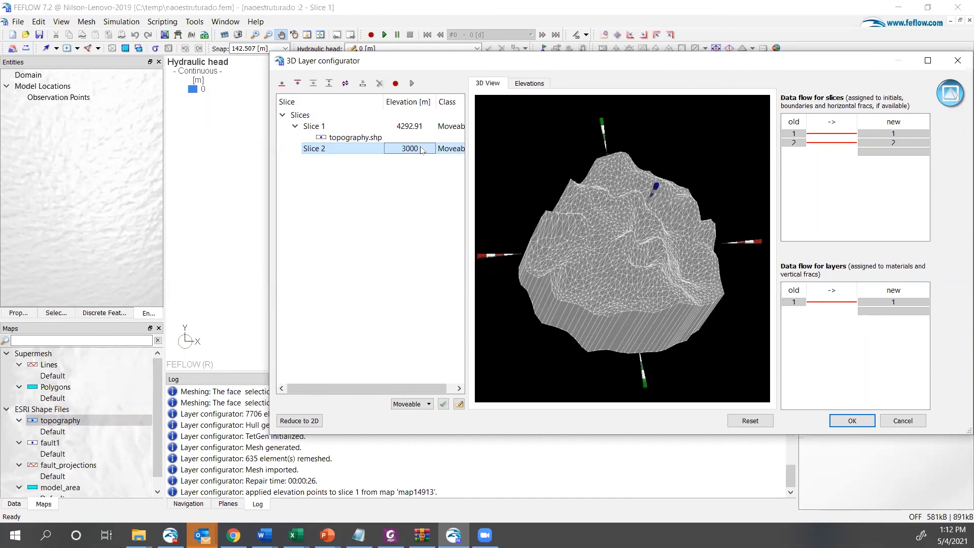
- Change the class of Slice 1 and Slice 2 to Fixed
{"action": "left_click", "coordinate": [328, 126]}
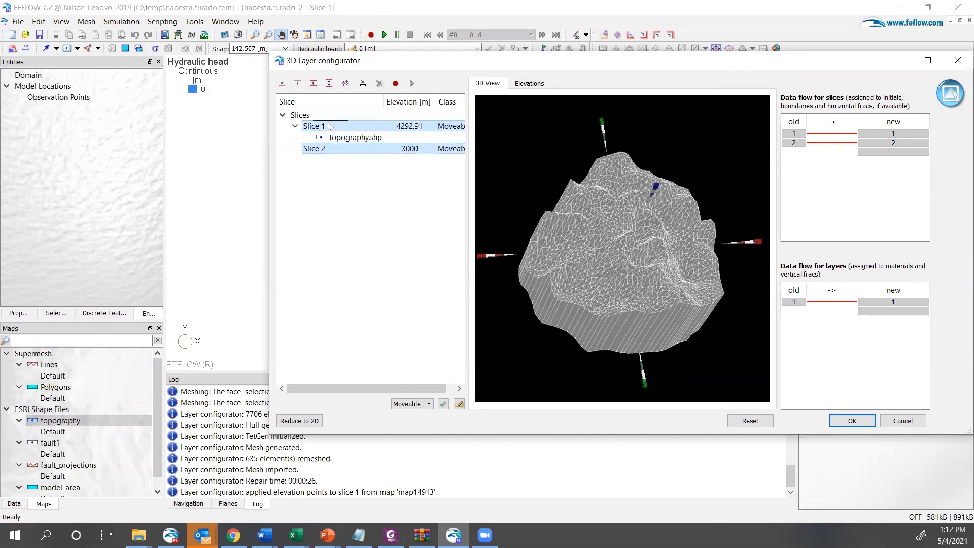
{"action": "left_click", "coordinate": [429, 404]}
{"action": "left_click", "coordinate": [409, 424]}
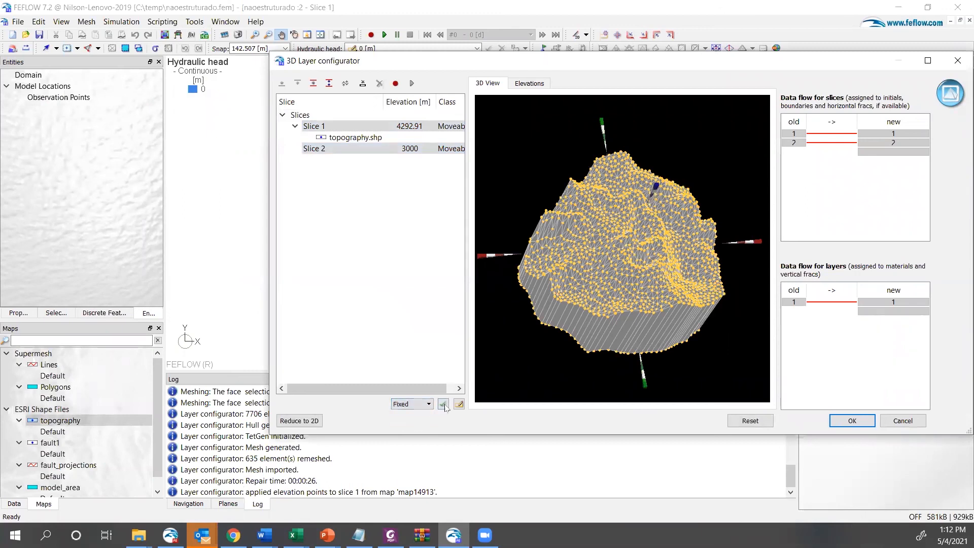
{"action": "left_click", "coordinate": [443, 404]}
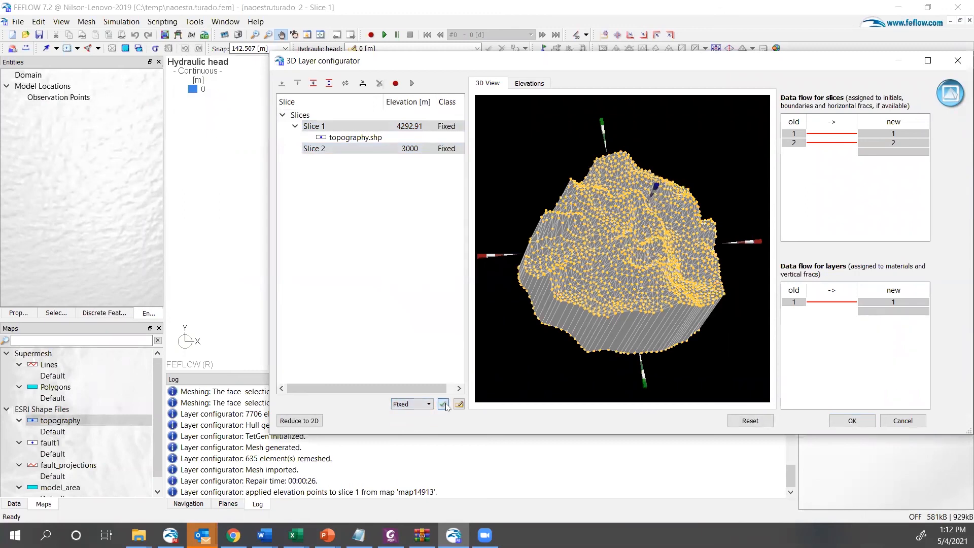
- Insert one slice between Slice 1 and Slice 2
{"action": "left_click", "coordinate": [362, 127]}
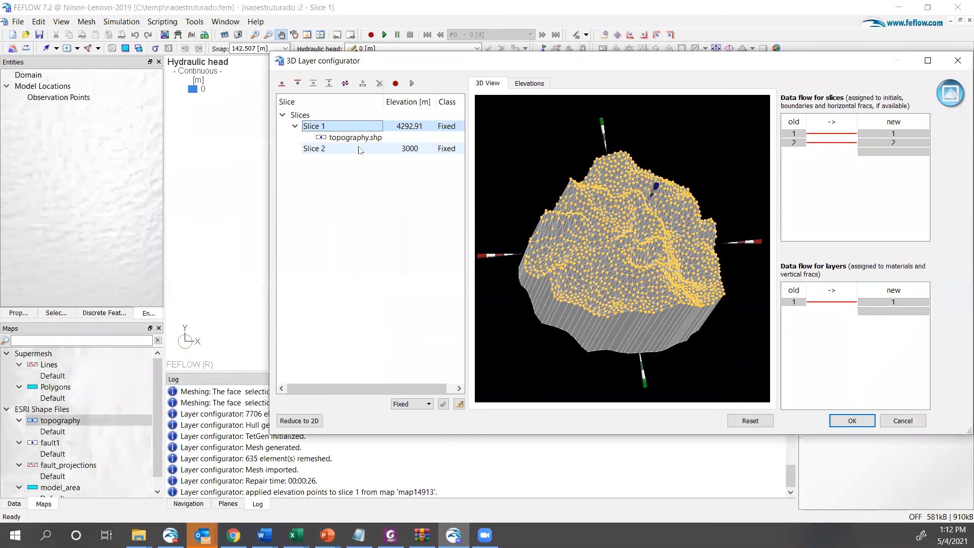
{"action": "right_click", "coordinate": [359, 150]}
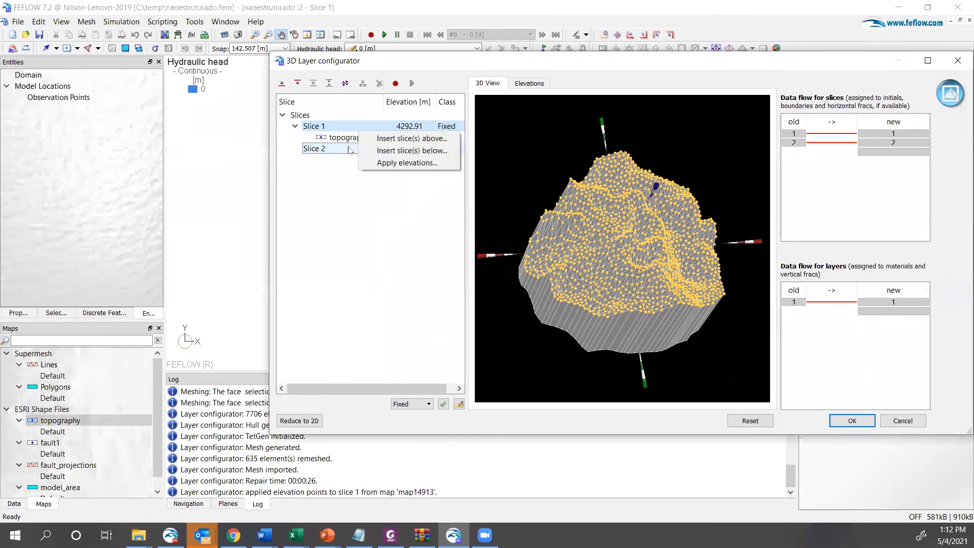
{"action": "left_click", "coordinate": [349, 150]}
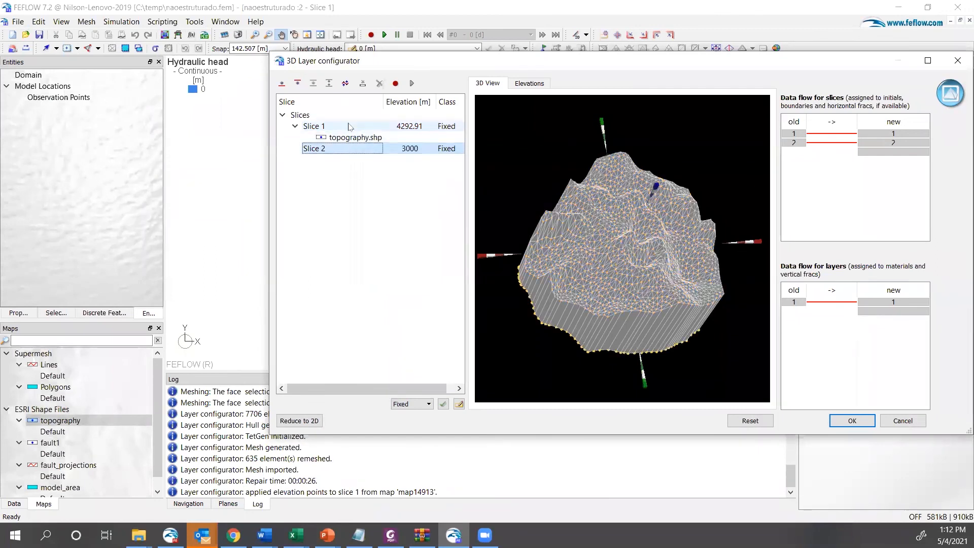
{"action": "left_click", "coordinate": [349, 126], "text": "ctrl"}
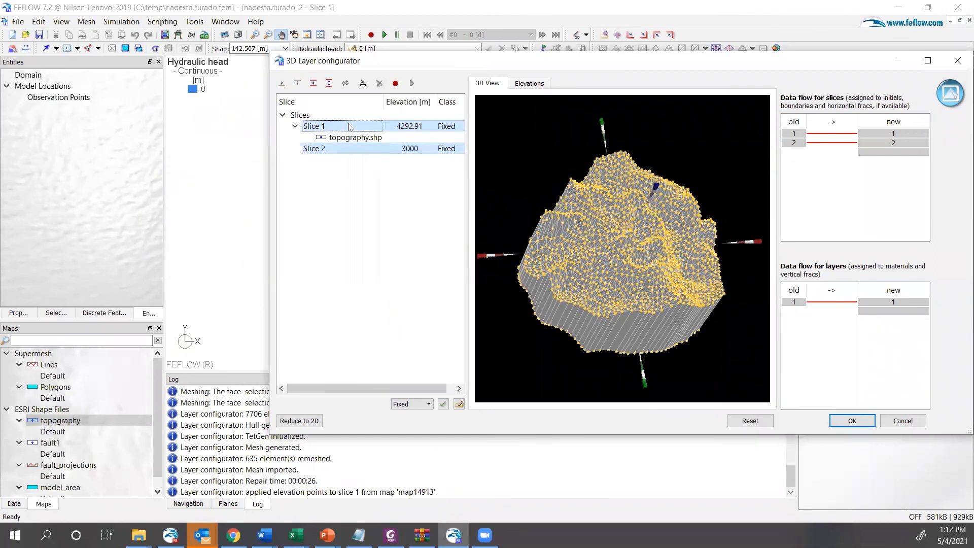
{"action": "left_click", "coordinate": [313, 83]}
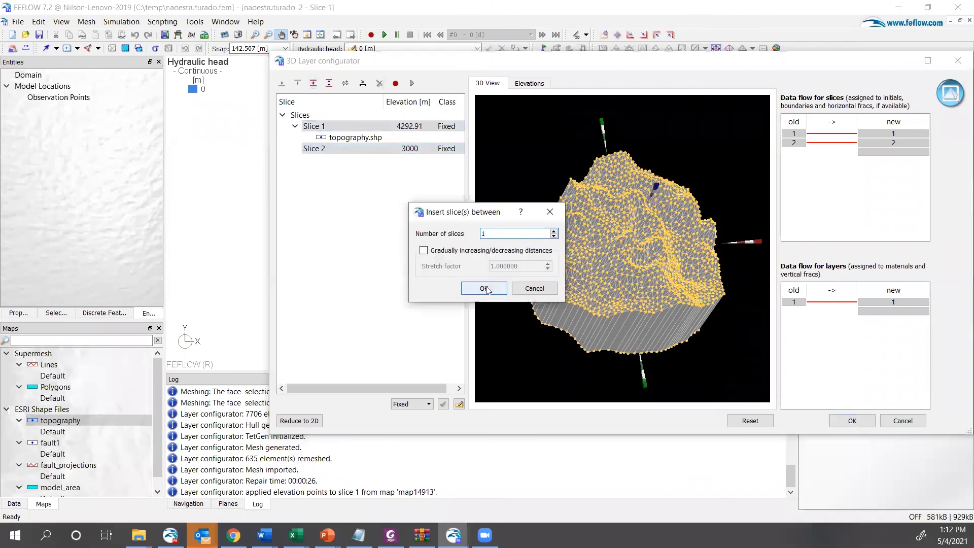
{"action": "left_click", "coordinate": [484, 288]}
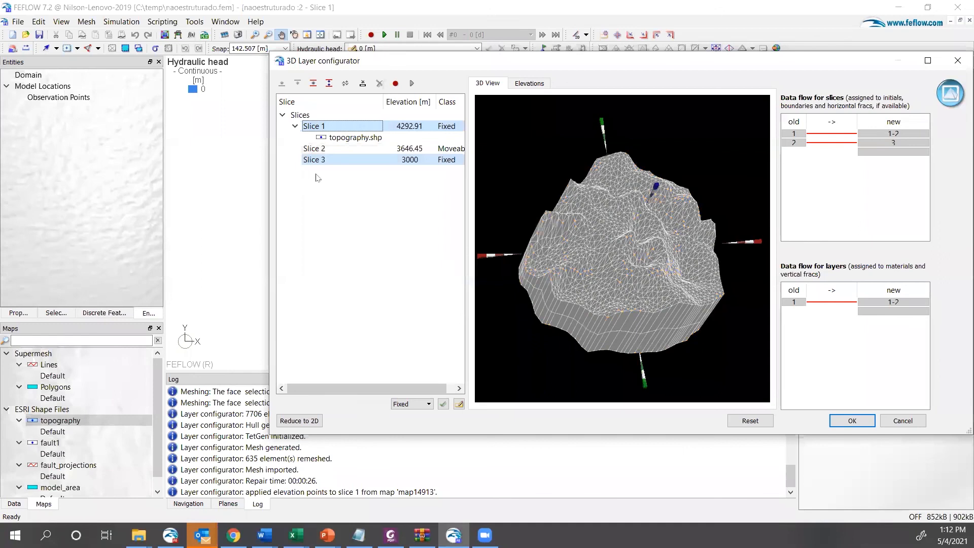
- Try to apply the fault1 map as the elevation of the inserted middle slice, and check the geometry in the 3D view
{"action": "left_click", "coordinate": [327, 148]}
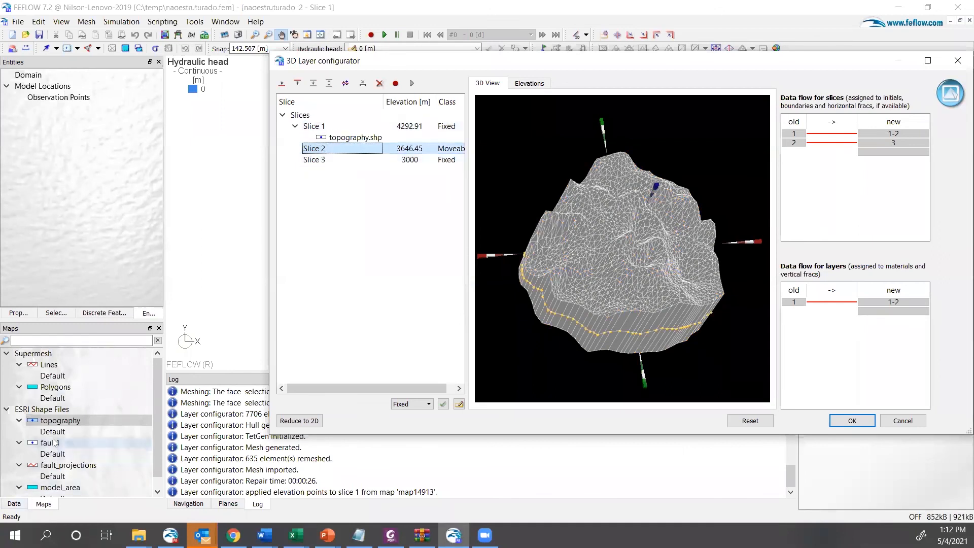
{"action": "left_click_drag", "start_coordinate": [54, 442], "coordinate": [335, 149]}
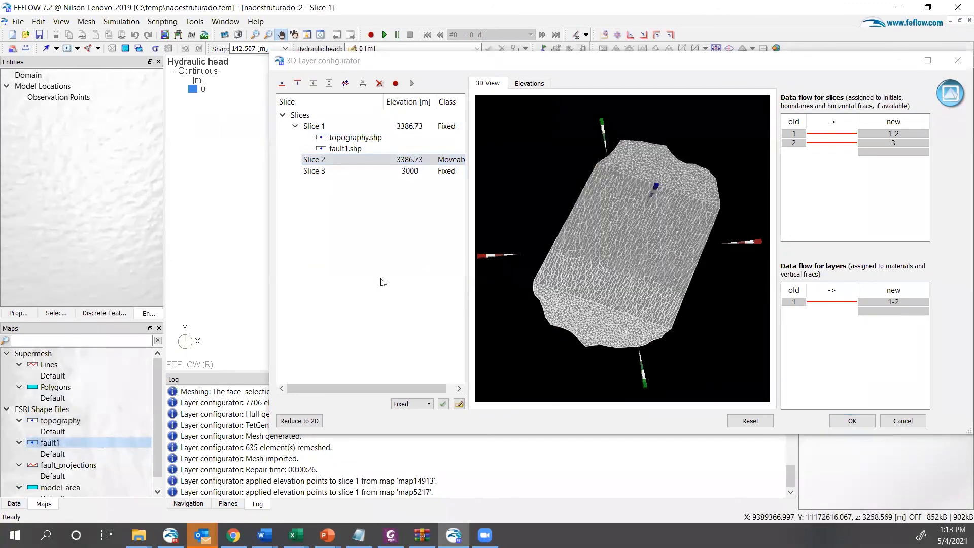
{"action": "left_click_drag", "start_coordinate": [691, 274], "coordinate": [691, 274]}
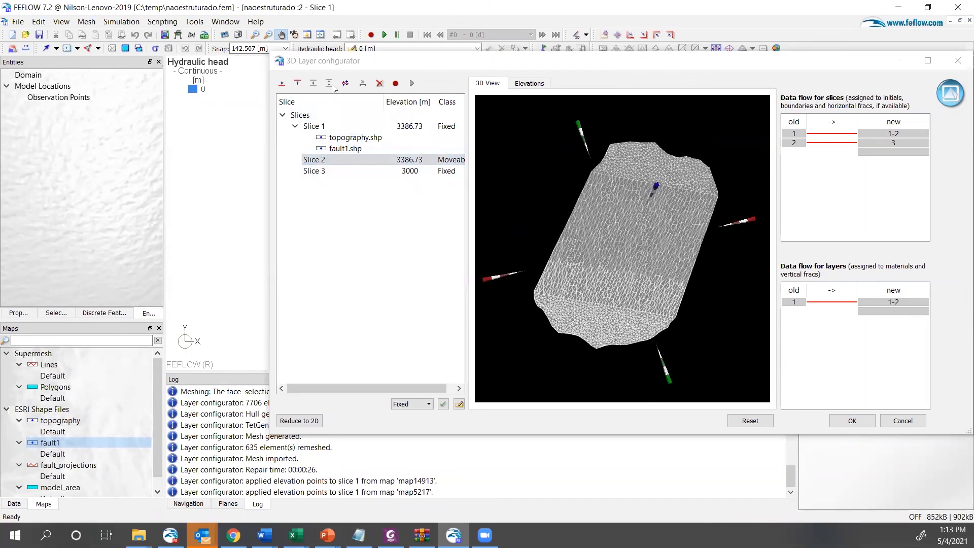
{"action": "left_click", "coordinate": [358, 149]}
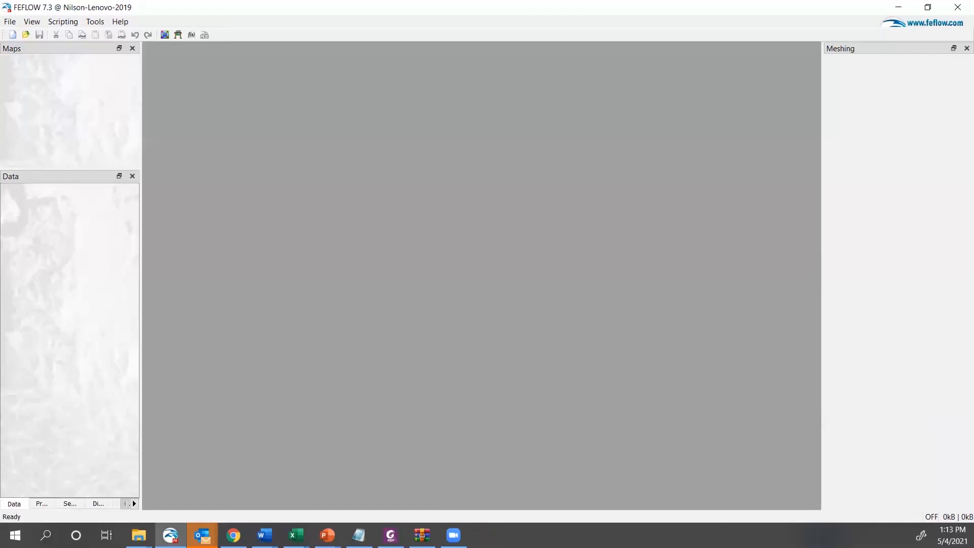
- Try to open naoestruturado.fem from C:\temp in FEFLOW 7.3, and dismiss the license administration
{"action": "left_click", "coordinate": [11, 22]}
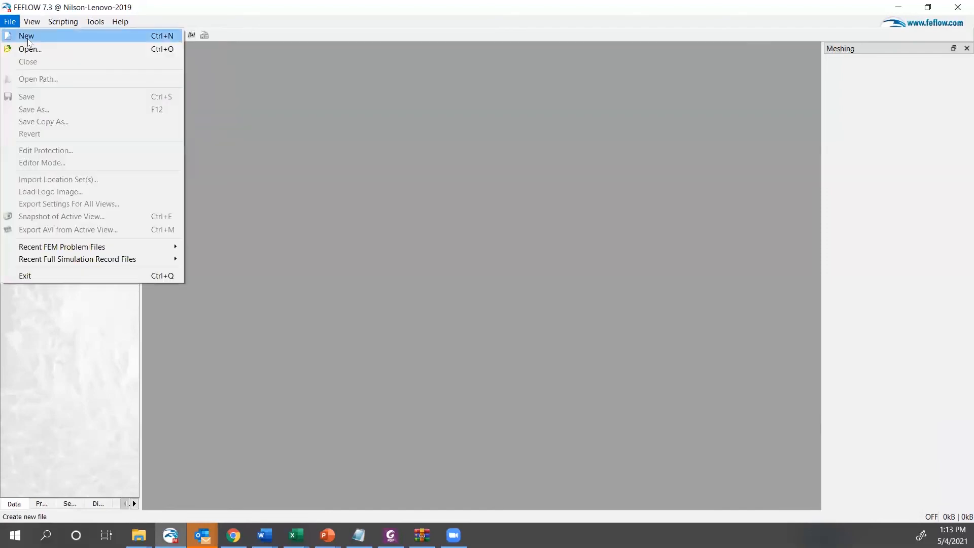
{"action": "left_click", "coordinate": [40, 51]}
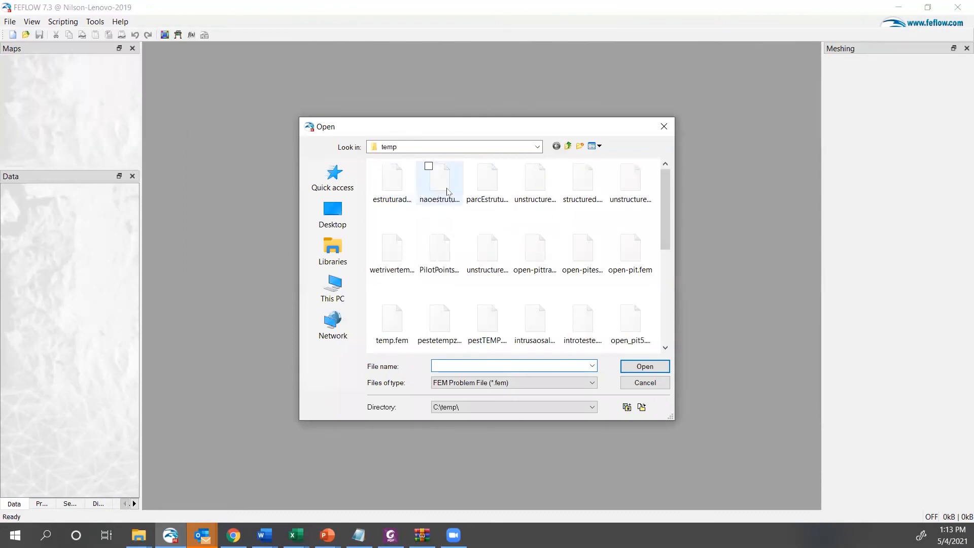
{"action": "left_click", "coordinate": [434, 191]}
{"action": "left_click", "coordinate": [653, 368]}
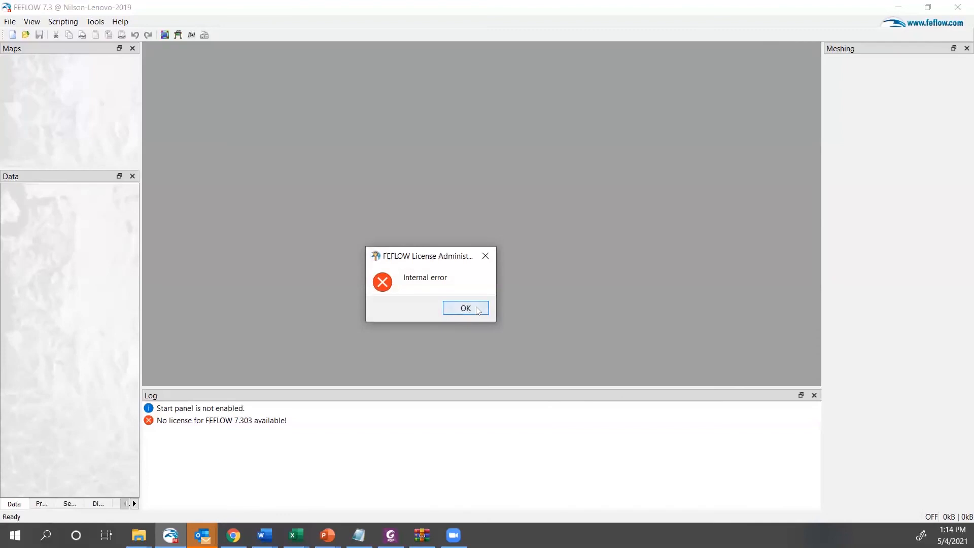
{"action": "left_click", "coordinate": [478, 310]}
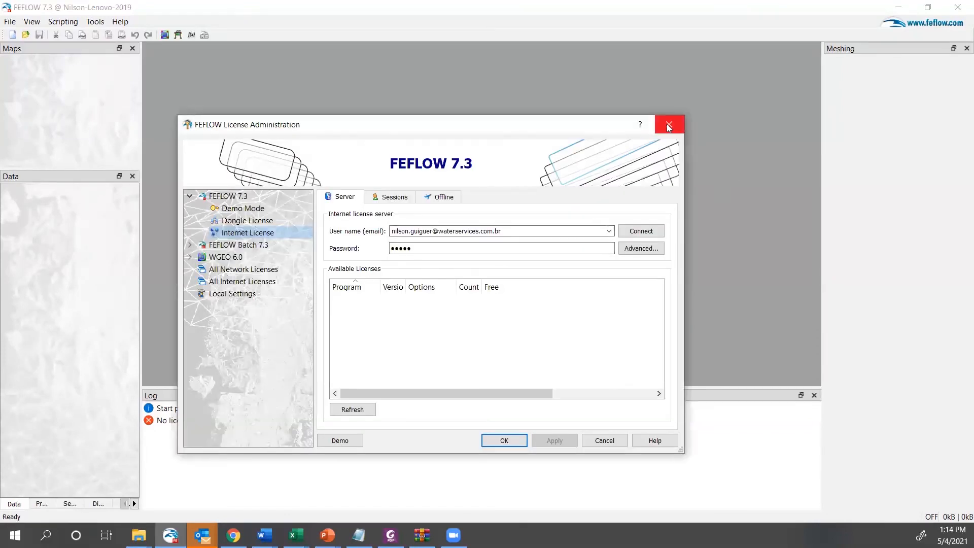
{"action": "left_click", "coordinate": [669, 126]}
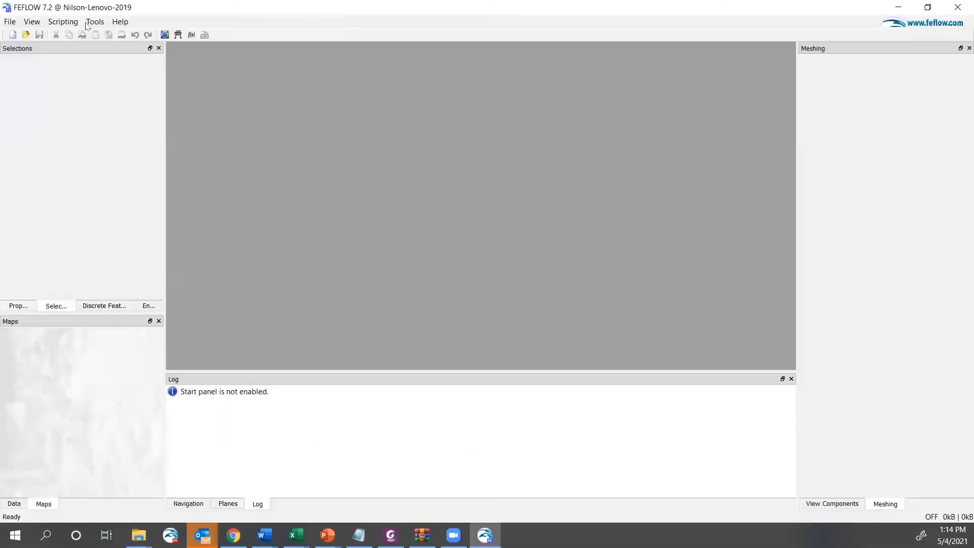
- Open naoestruturado.fem from C:\temp in FEFLOW 7.2 and bring up its 3D layer configuration
{"action": "left_click", "coordinate": [10, 21]}
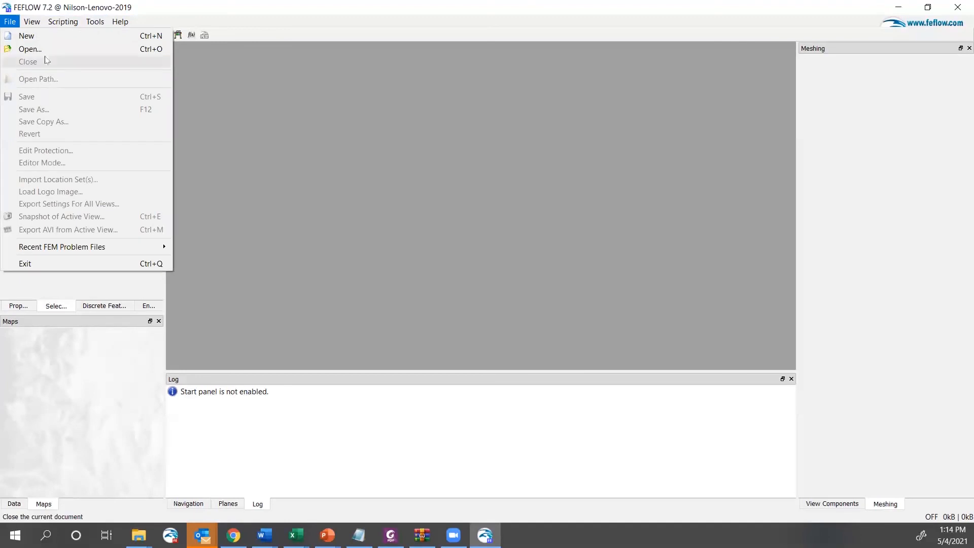
{"action": "left_click", "coordinate": [47, 50]}
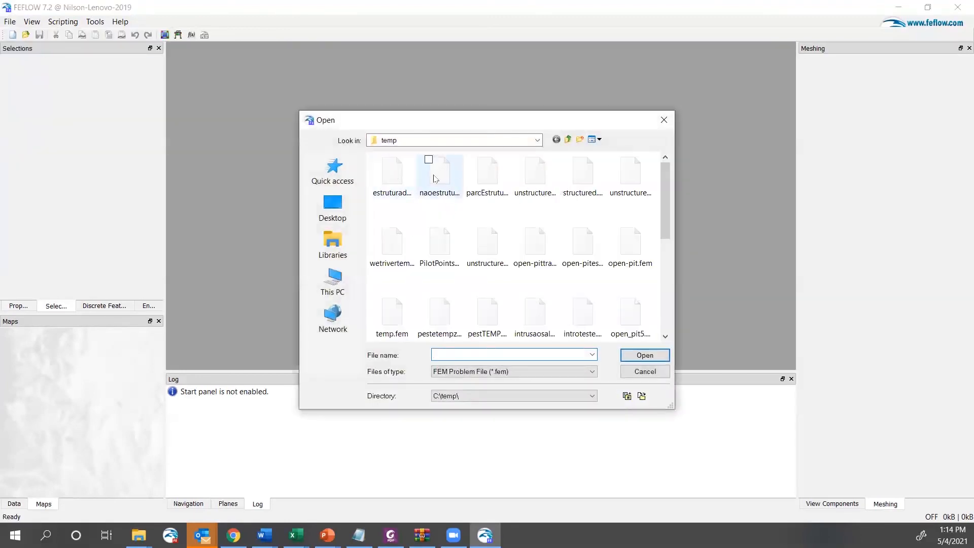
{"action": "double_click", "coordinate": [434, 177]}
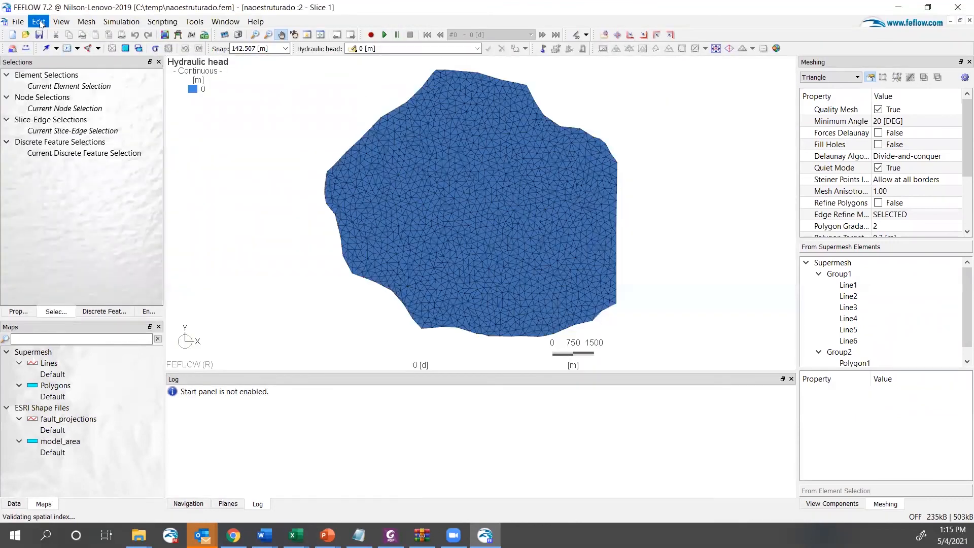
{"action": "left_click", "coordinate": [38, 22]}
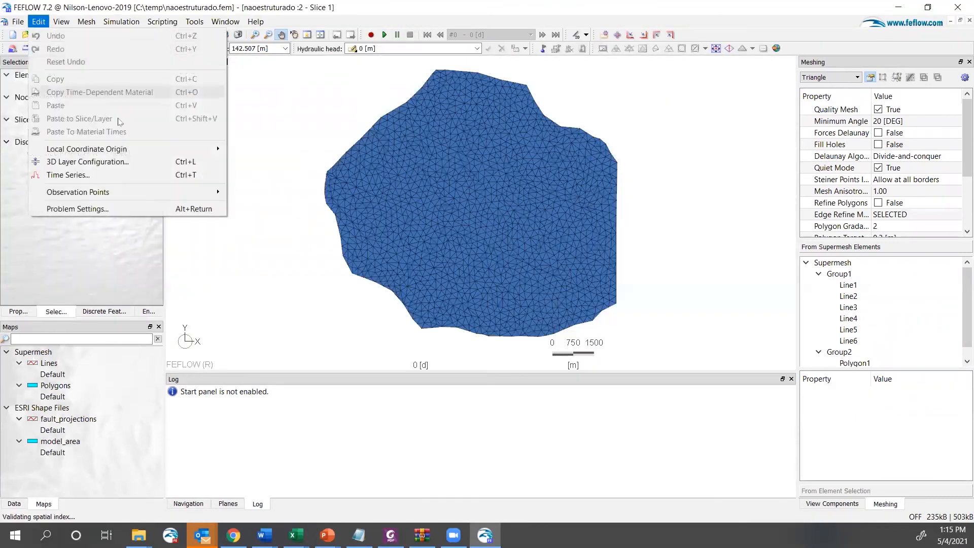
{"action": "left_click", "coordinate": [140, 164]}
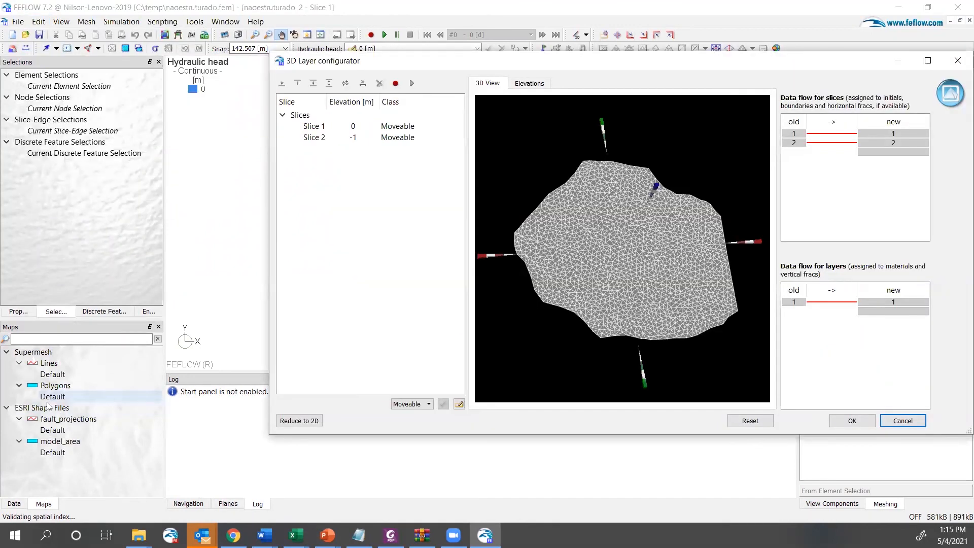
- Start adding ESRI shape file maps and browse to C:\Training\DHI COLOMBIA 2020\Arquivos de Suporte\unstructured\import+export
{"action": "right_click", "coordinate": [48, 406]}
{"action": "left_click", "coordinate": [116, 410]}
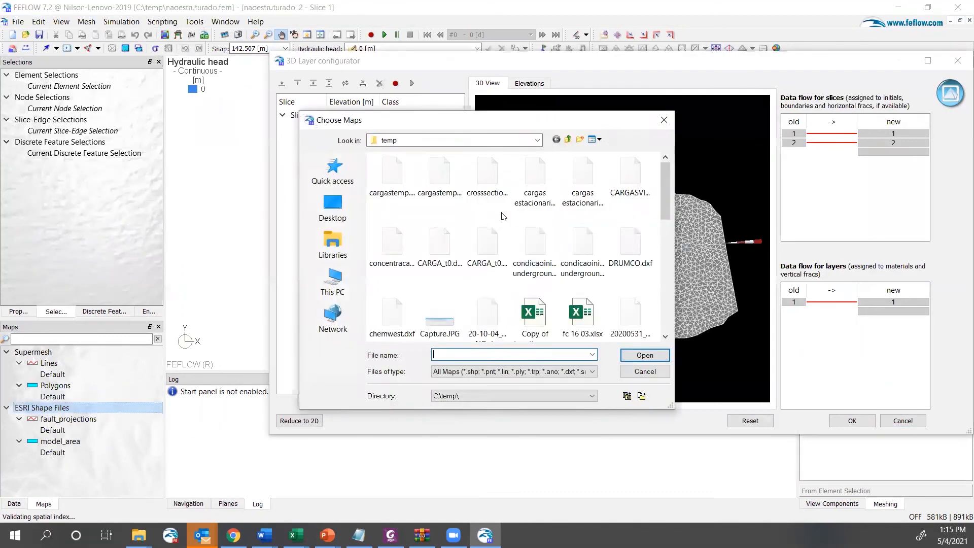
{"action": "left_click", "coordinate": [569, 140]}
{"action": "scroll", "coordinate": [432, 257], "scroll_direction": "down", "scroll_amount": 2}
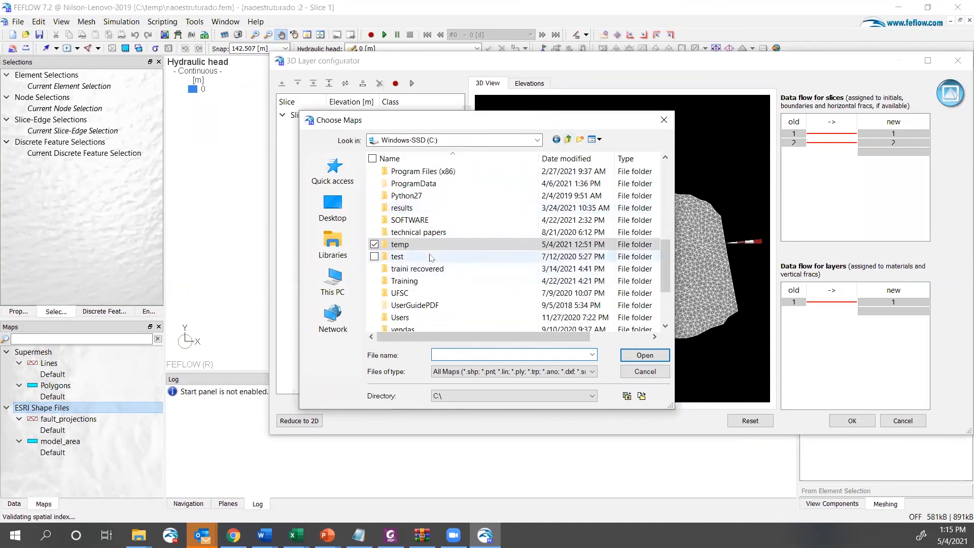
{"action": "double_click", "coordinate": [431, 281]}
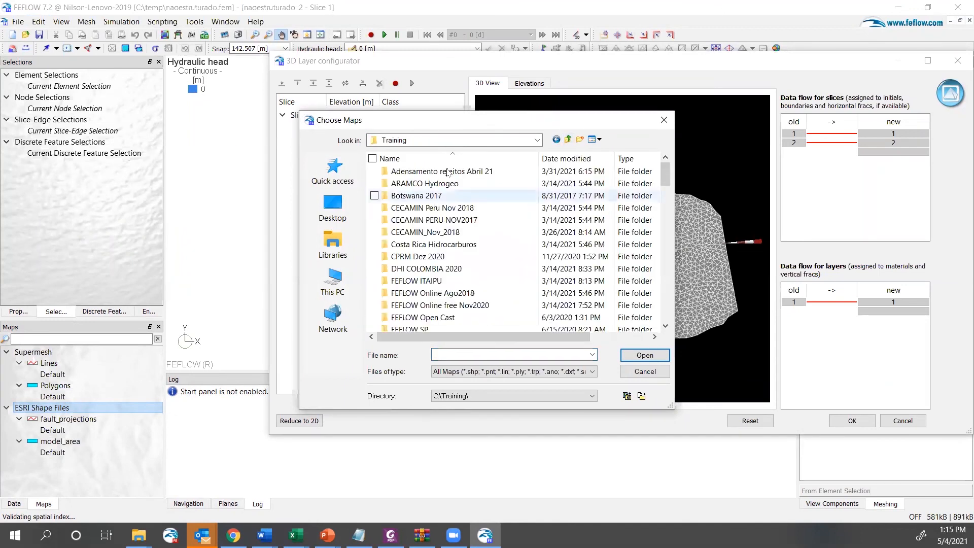
{"action": "scroll", "coordinate": [448, 228], "scroll_direction": "down", "scroll_amount": 1}
{"action": "left_click", "coordinate": [450, 230]}
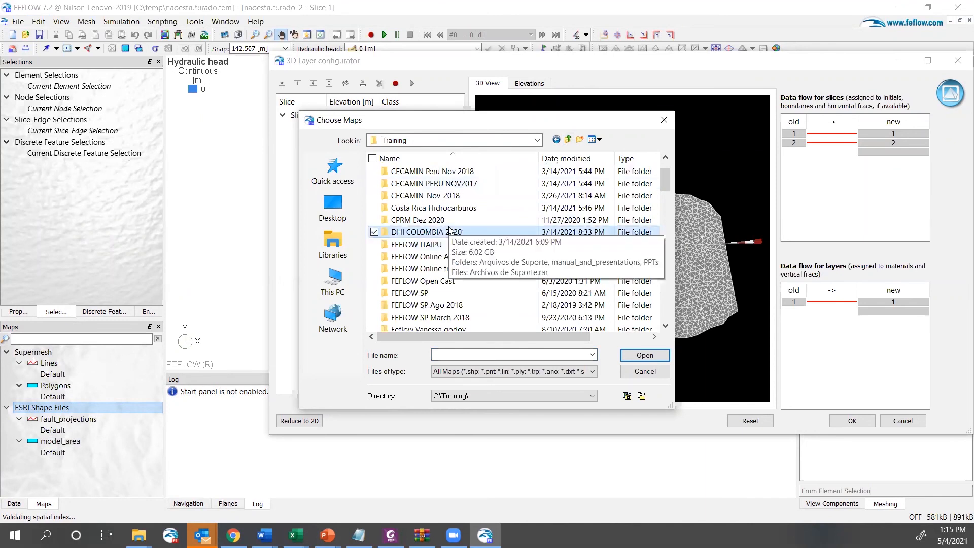
{"action": "double_click", "coordinate": [449, 230]}
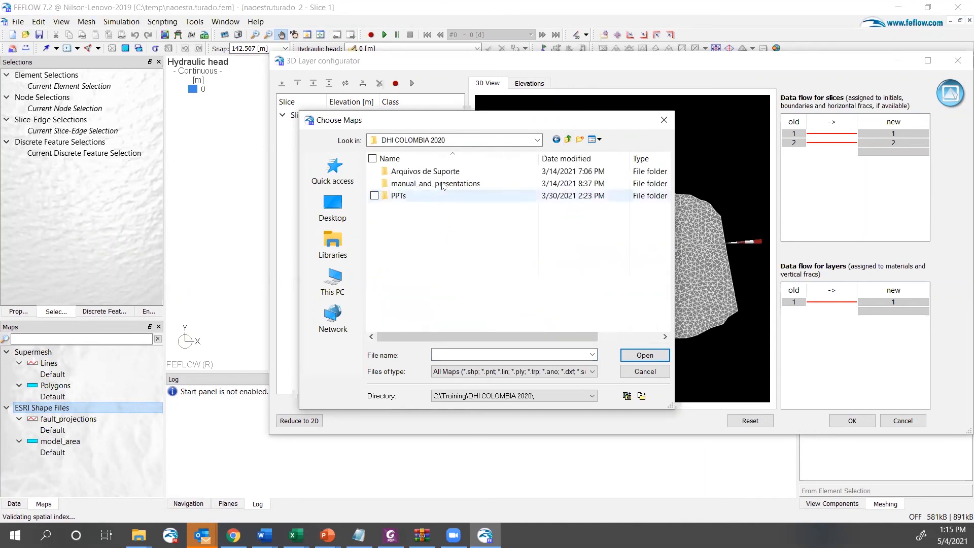
{"action": "double_click", "coordinate": [425, 172]}
{"action": "scroll", "coordinate": [480, 289], "scroll_direction": "down", "scroll_amount": 1}
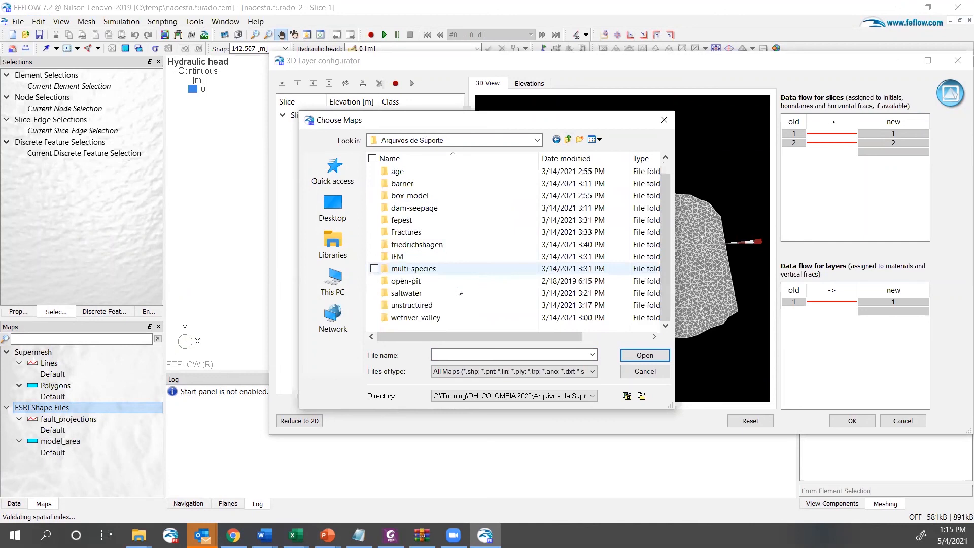
{"action": "double_click", "coordinate": [441, 305]}
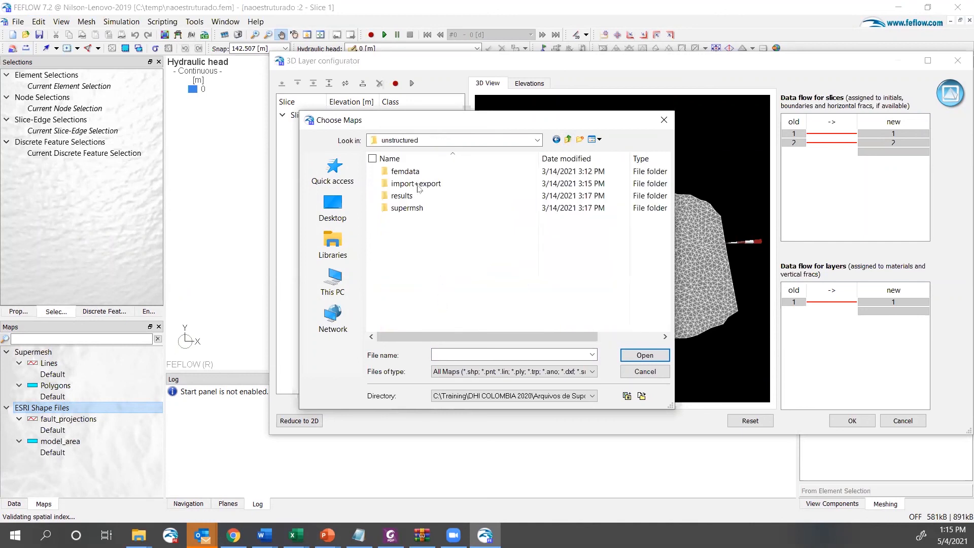
{"action": "double_click", "coordinate": [418, 184]}
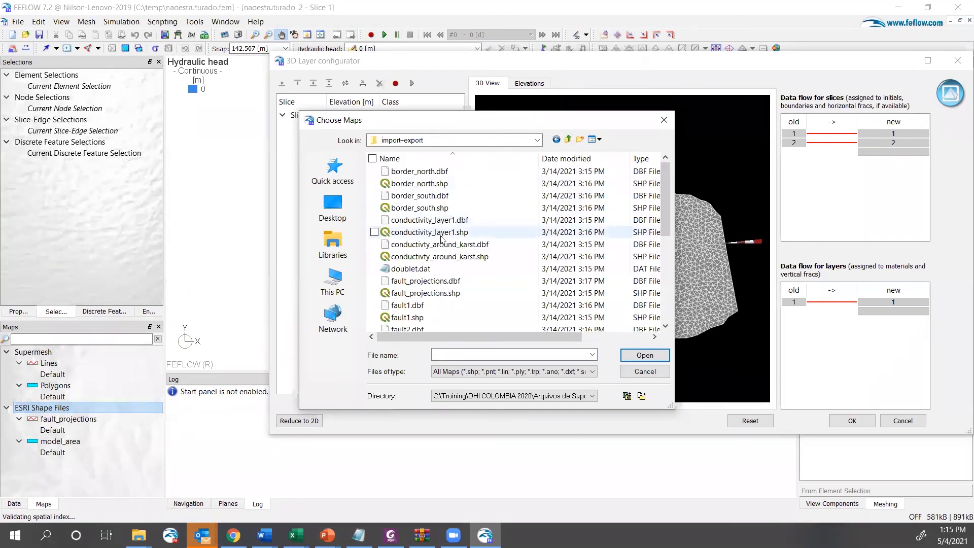
- Load fault1.shp and topography.shp together as maps
{"action": "scroll", "coordinate": [441, 237], "scroll_direction": "down", "scroll_amount": 3}
{"action": "left_click", "coordinate": [420, 207]}
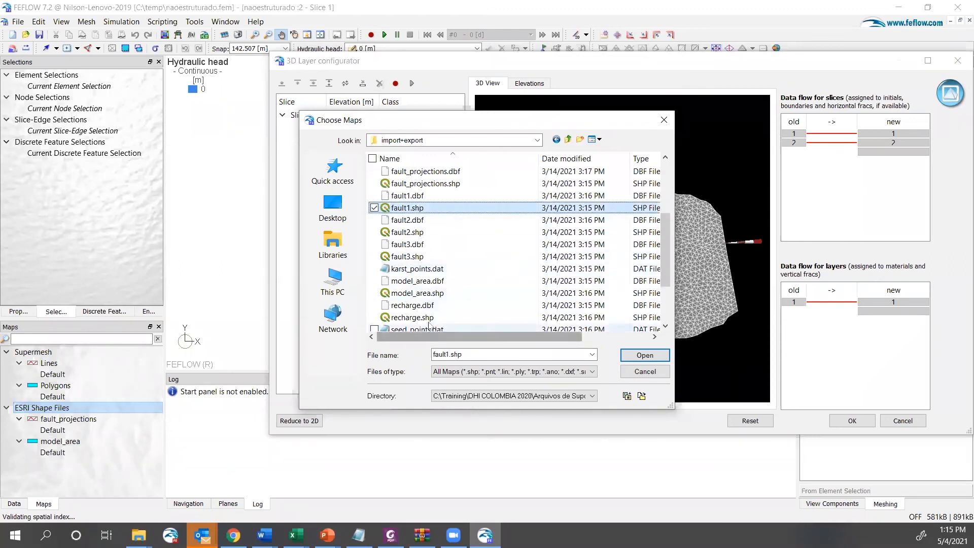
{"action": "scroll", "coordinate": [430, 322], "scroll_direction": "down", "scroll_amount": 2}
{"action": "left_click", "coordinate": [430, 306], "text": "ctrl"}
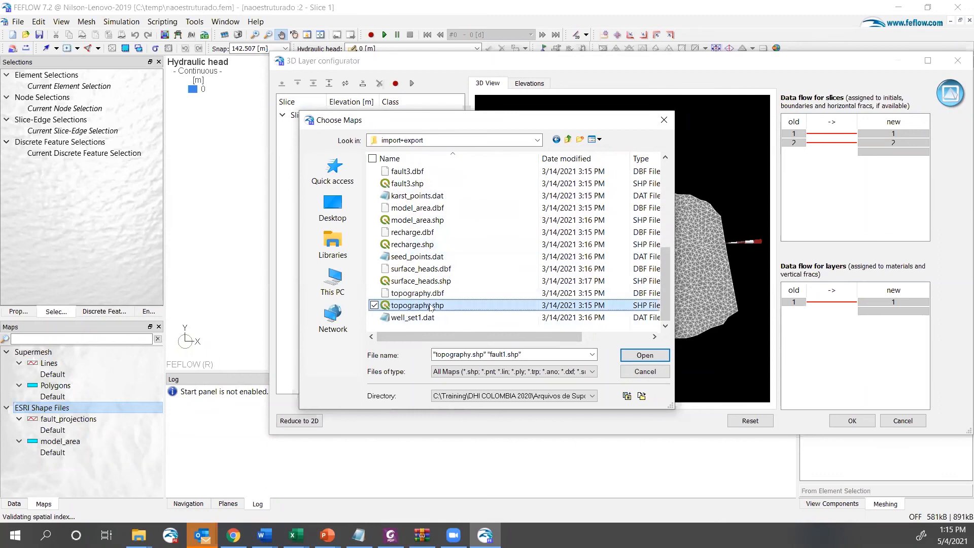
{"action": "left_click", "coordinate": [643, 355]}
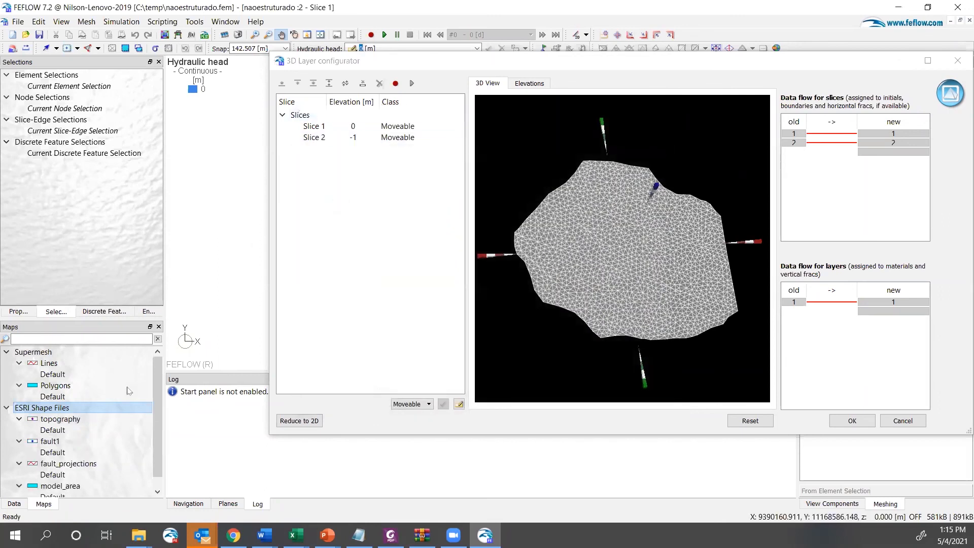
- Apply the topography map as the elevation of Slice 1 and set Slice 2's elevation to 3000 m
{"action": "left_click_drag", "start_coordinate": [60, 421], "coordinate": [346, 130]}
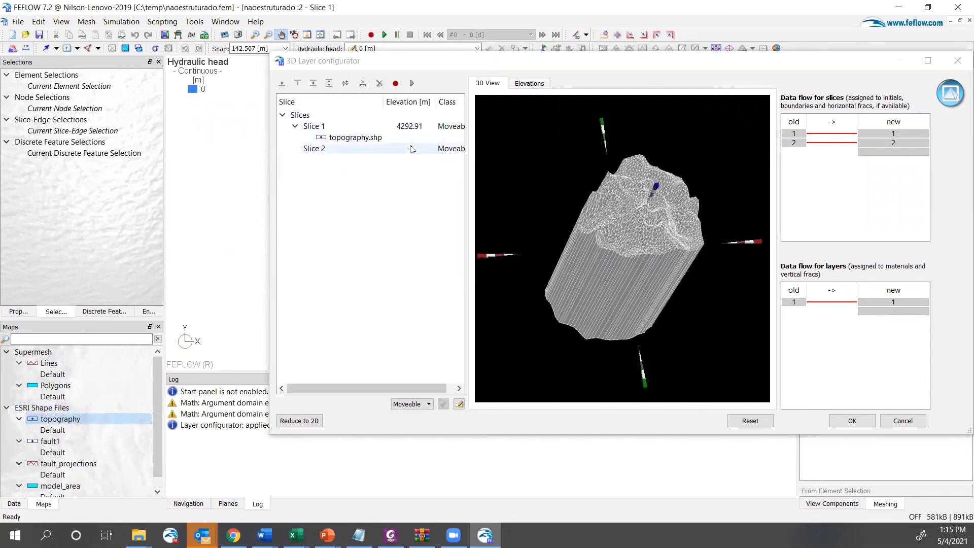
{"action": "double_click", "coordinate": [410, 147]}
{"action": "type", "text": "3000 [m"}
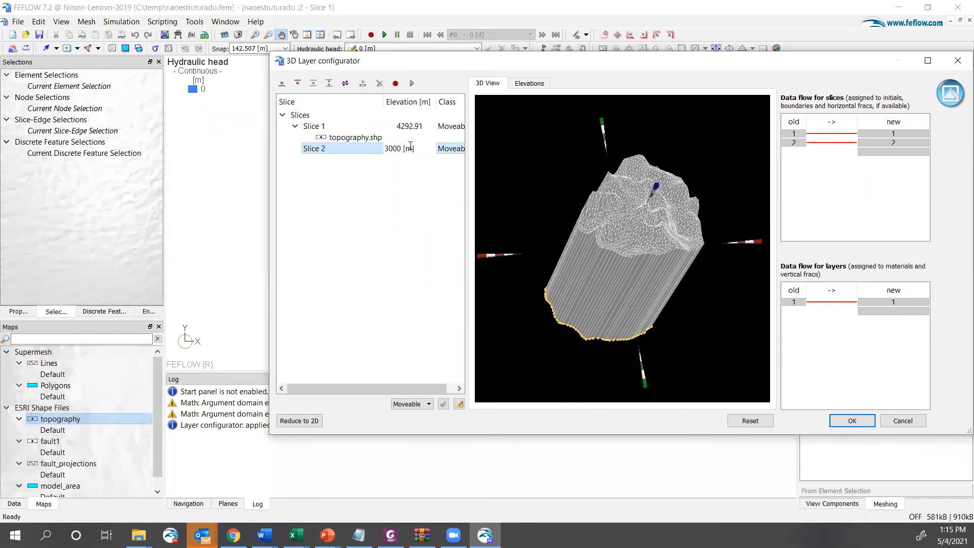
{"action": "left_click", "coordinate": [410, 147]}
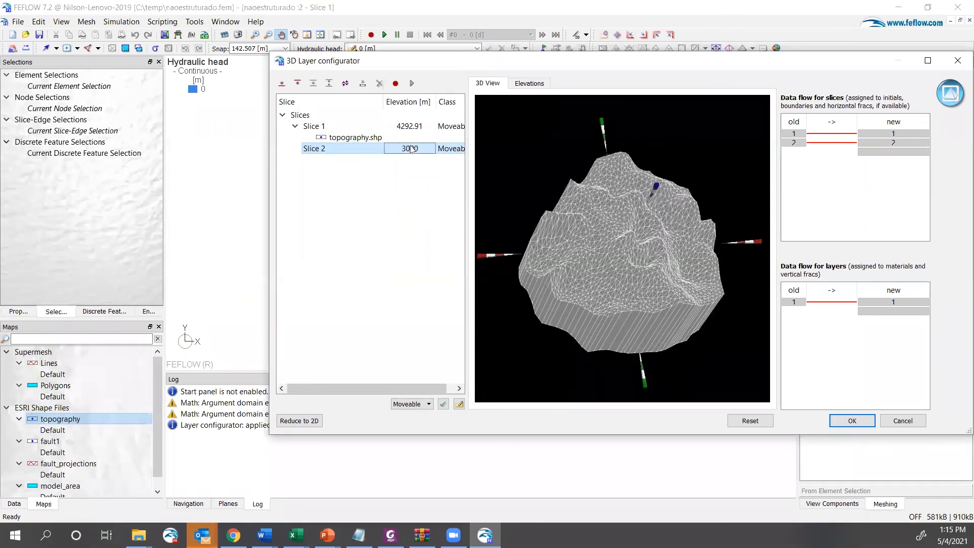
- Insert one slice between Slice 1 and the 3000 m bottom slice
{"action": "left_click", "coordinate": [310, 126]}
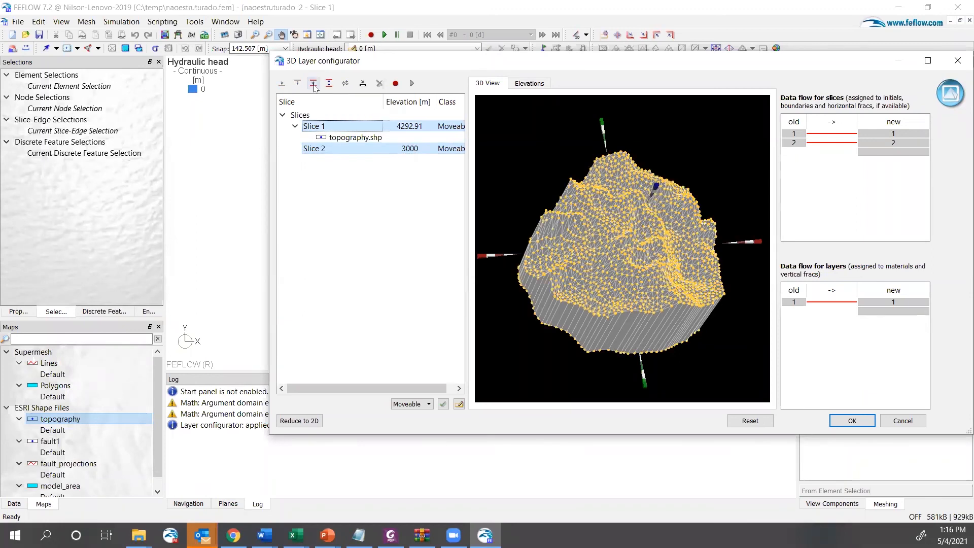
{"action": "left_click", "coordinate": [313, 83]}
{"action": "left_click", "coordinate": [479, 289]}
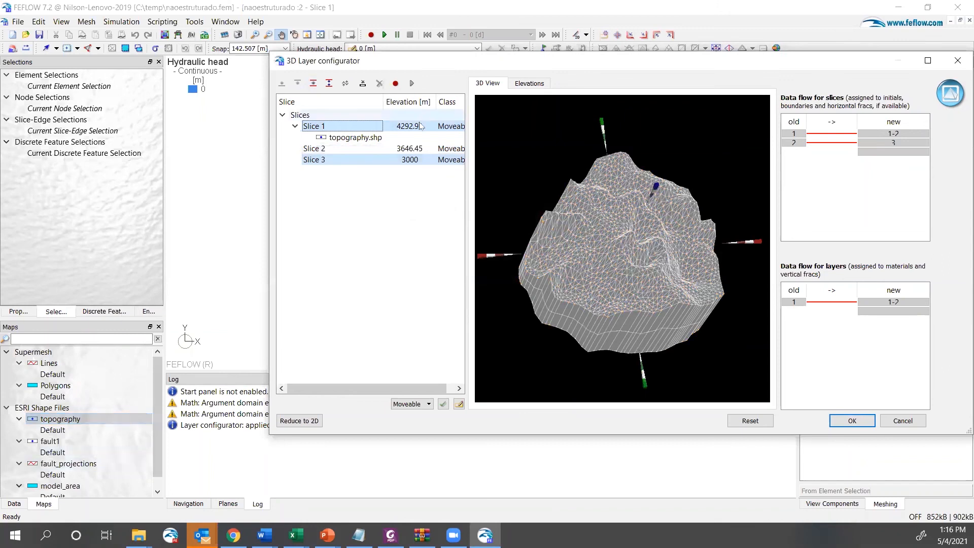
- Set the class of Slice 1 and Slice 3 to Fixed, and apply the fault1 map as the elevation of Slice 2
{"action": "left_click", "coordinate": [428, 405]}
{"action": "left_click", "coordinate": [423, 422]}
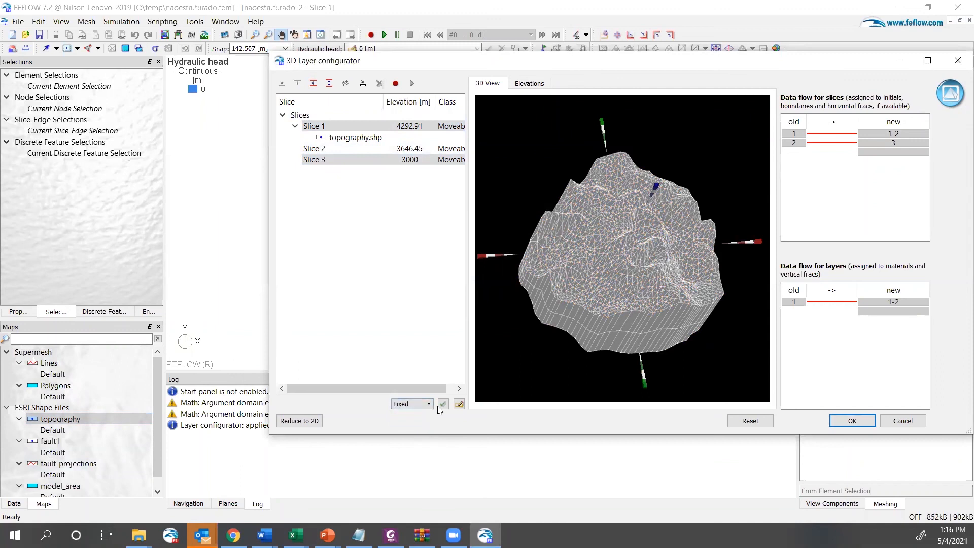
{"action": "left_click", "coordinate": [444, 404]}
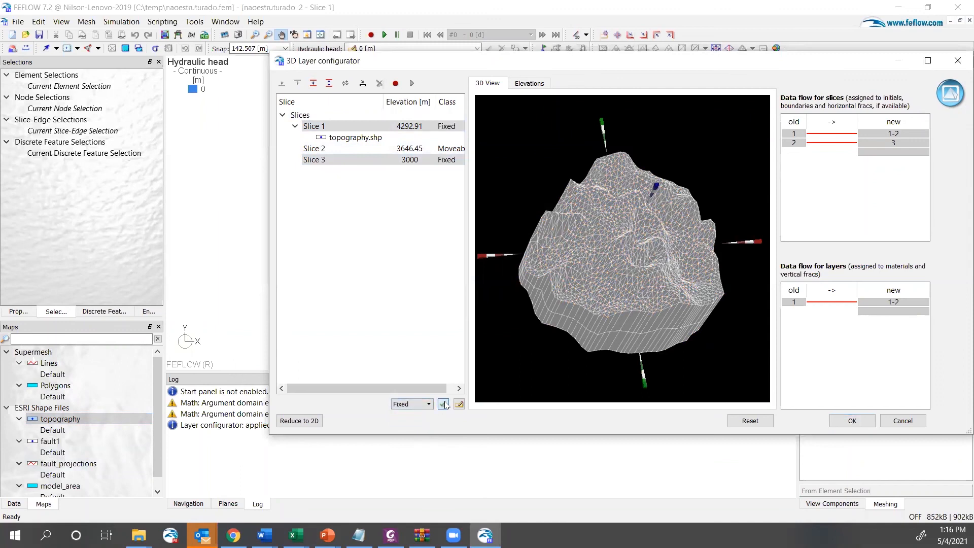
{"action": "left_click", "coordinate": [397, 242]}
{"action": "left_click_drag", "start_coordinate": [49, 441], "coordinate": [309, 148]}
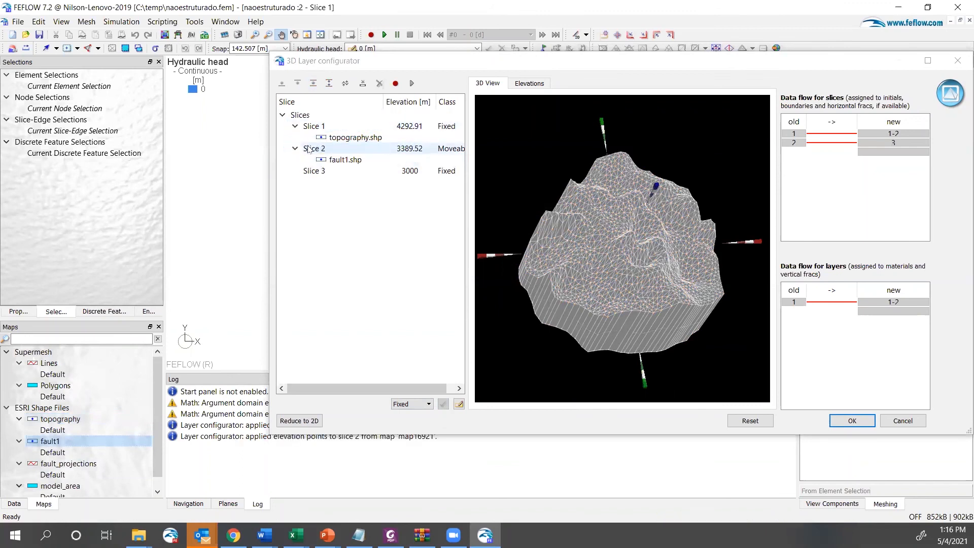
{"action": "left_click_drag", "start_coordinate": [560, 307], "coordinate": [680, 285]}
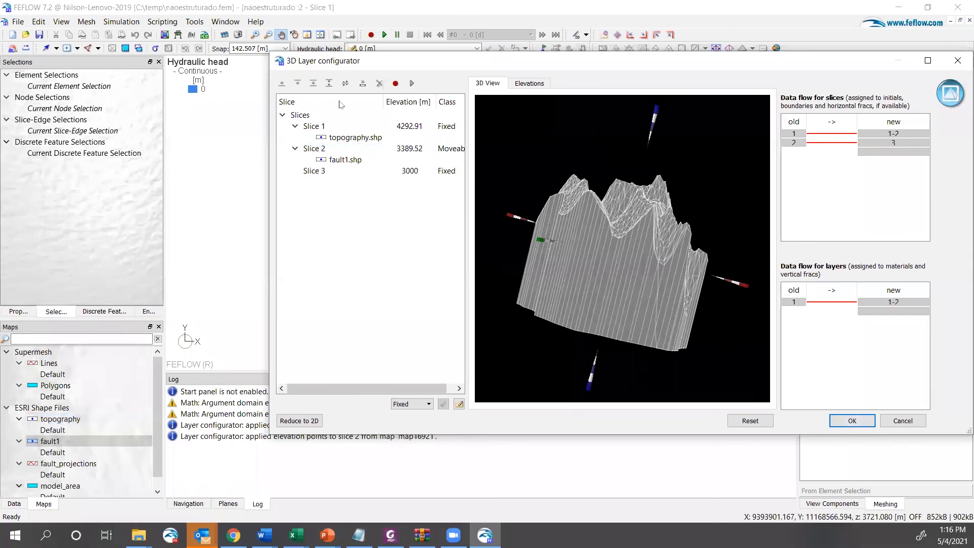
- Insert 2 slices between the topography slice and the fault1 slice
{"action": "left_click", "coordinate": [323, 127]}
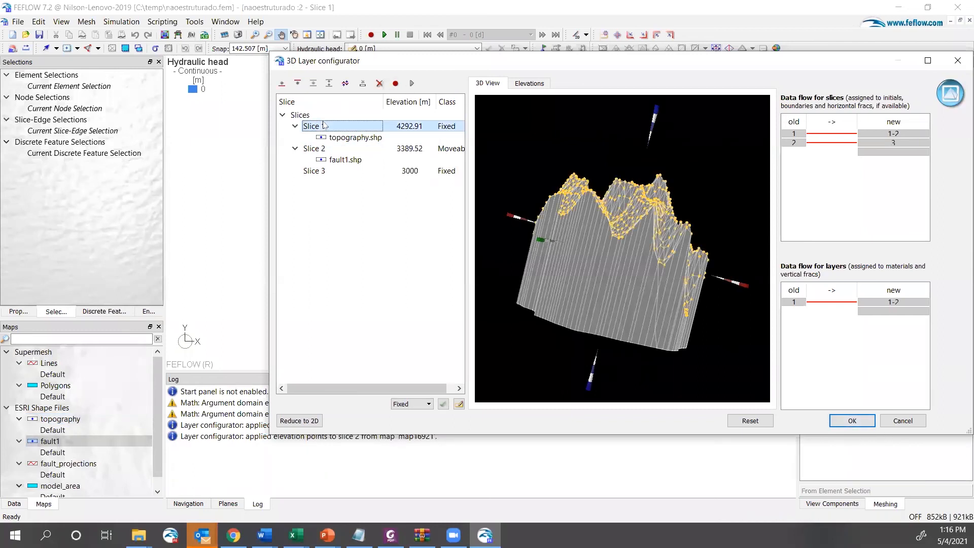
{"action": "left_click", "coordinate": [325, 148], "text": "shift"}
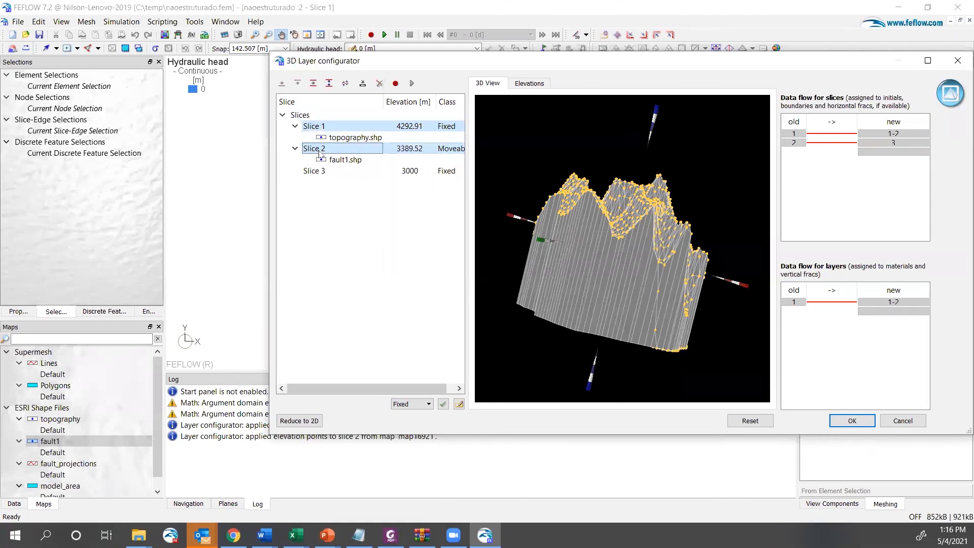
{"action": "left_click", "coordinate": [313, 83]}
{"action": "double_click", "coordinate": [492, 233]}
{"action": "type", "text": "2"}
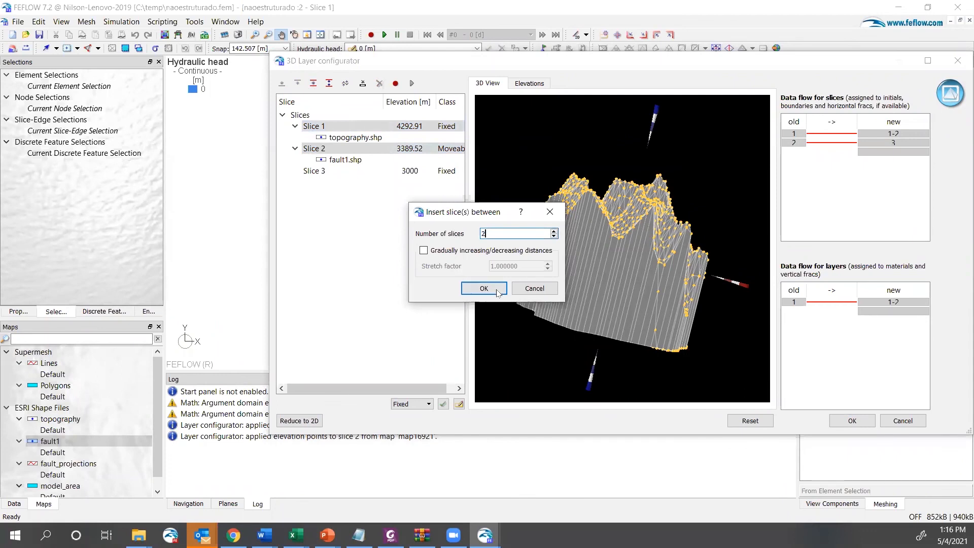
{"action": "left_click", "coordinate": [485, 289]}
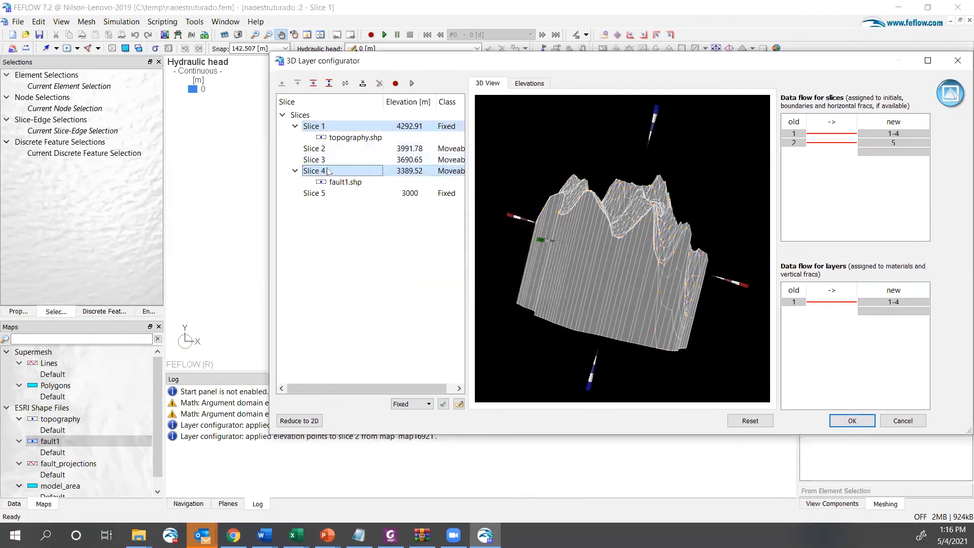
- Insert 2 slices between the fault1 slice and the fixed bottom slice
{"action": "left_click", "coordinate": [329, 194], "text": "ctrl"}
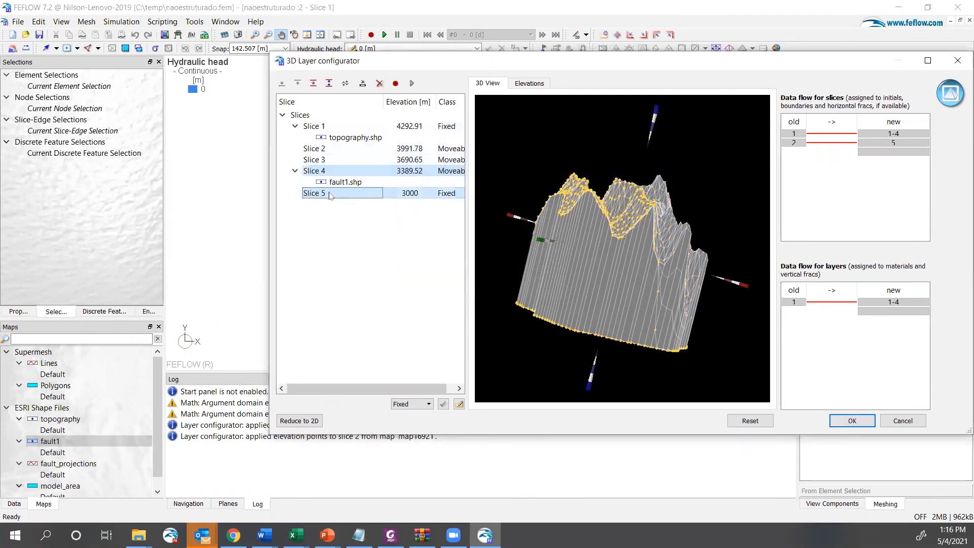
{"action": "left_click", "coordinate": [314, 85]}
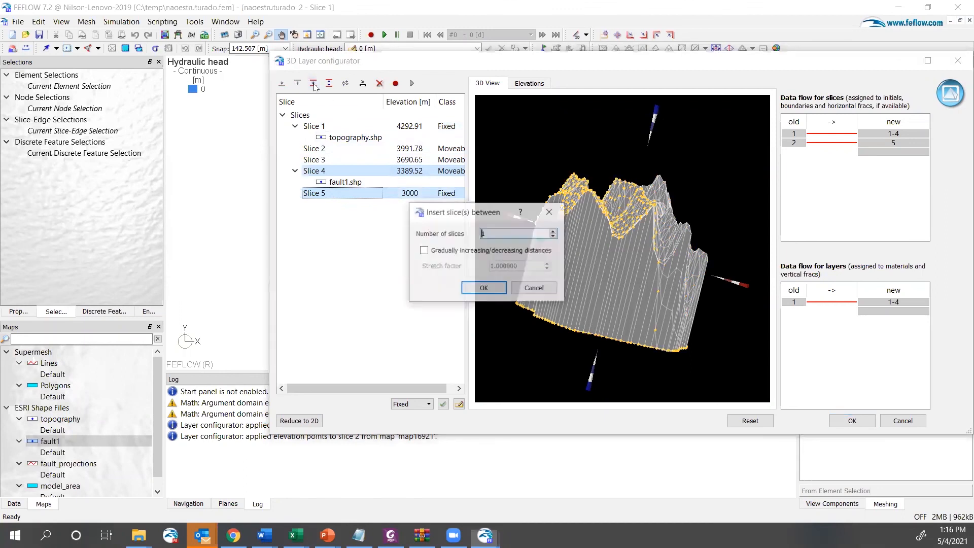
{"action": "type", "text": "2"}
{"action": "left_click", "coordinate": [475, 289]}
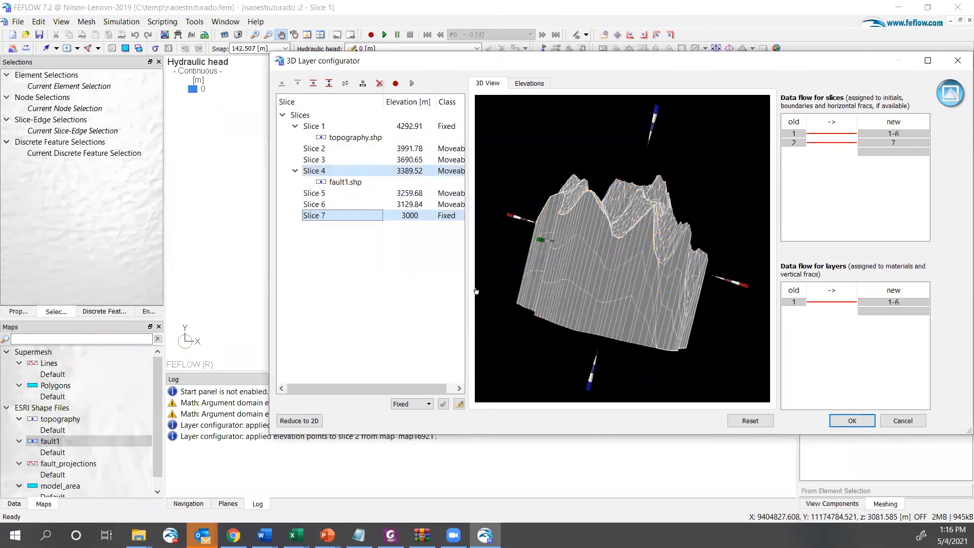
- Try twice to apply the slice configuration, resolving the pinched layers by remeshing the complete mesh
{"action": "left_click", "coordinate": [852, 420]}
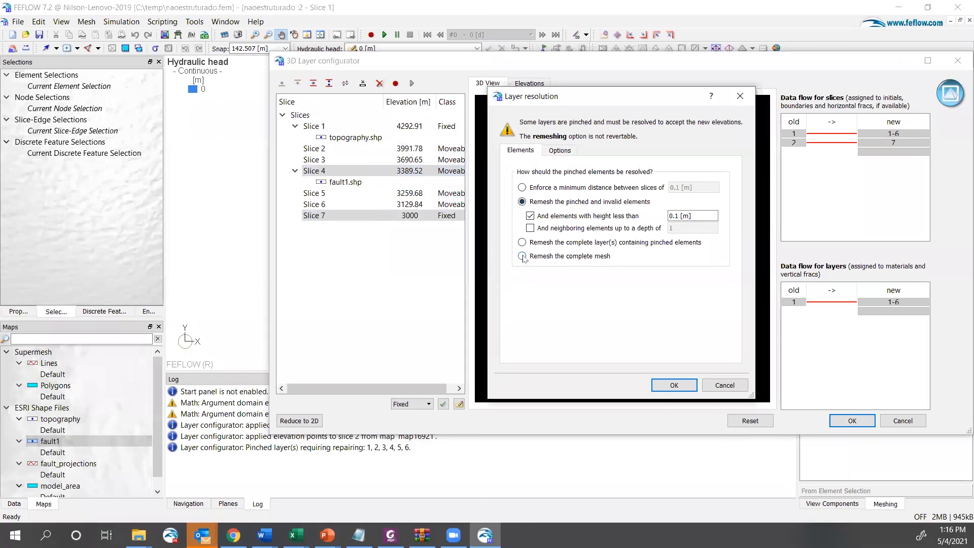
{"action": "left_click", "coordinate": [523, 256]}
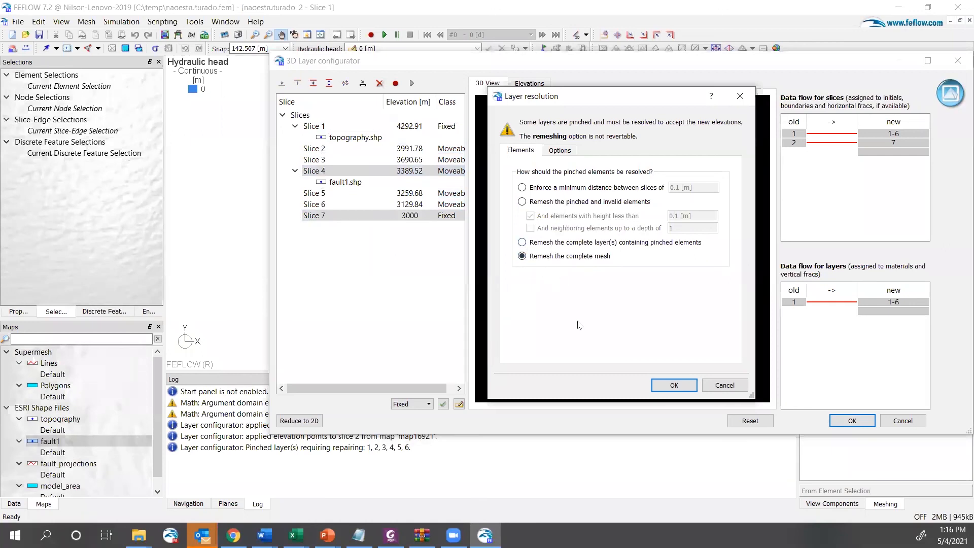
{"action": "left_click", "coordinate": [674, 385]}
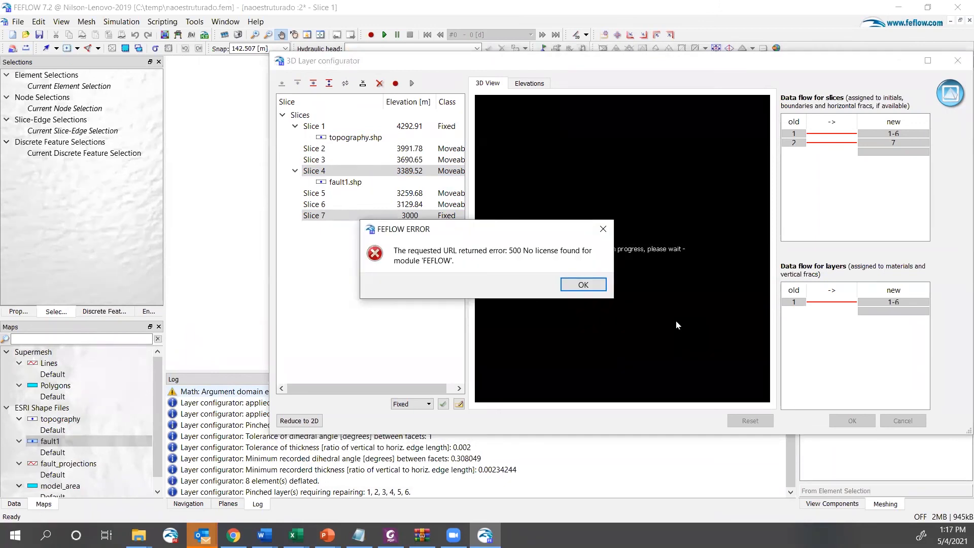
{"action": "left_click", "coordinate": [587, 284]}
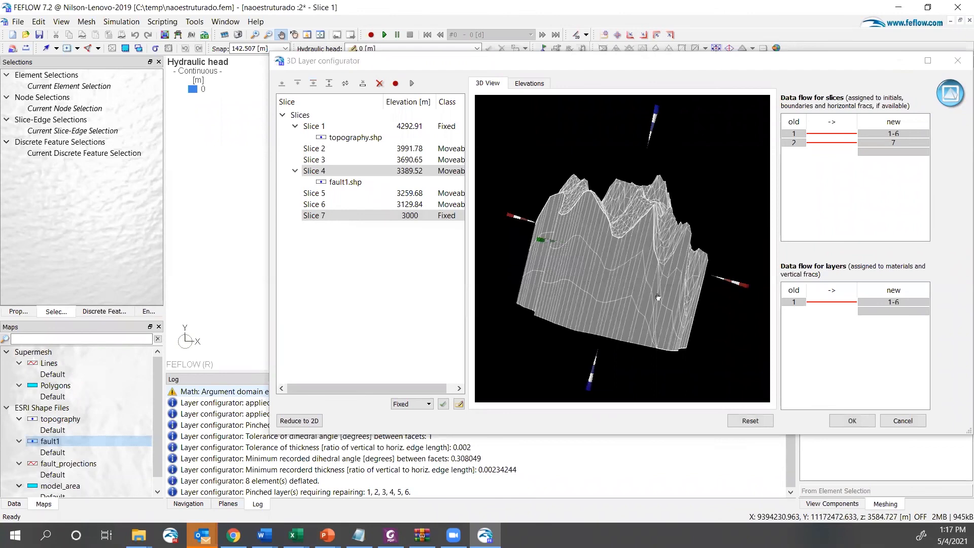
{"action": "left_click", "coordinate": [852, 420]}
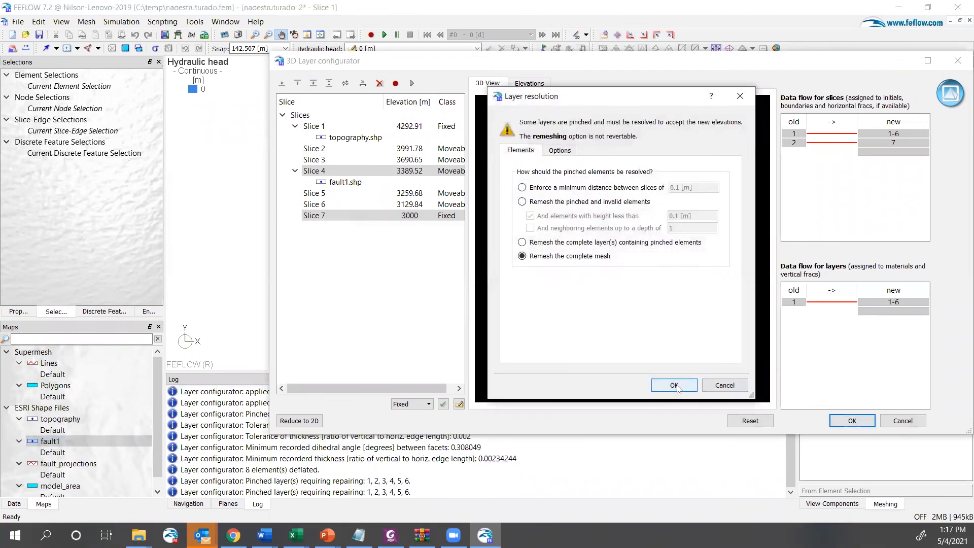
{"action": "left_click", "coordinate": [676, 387]}
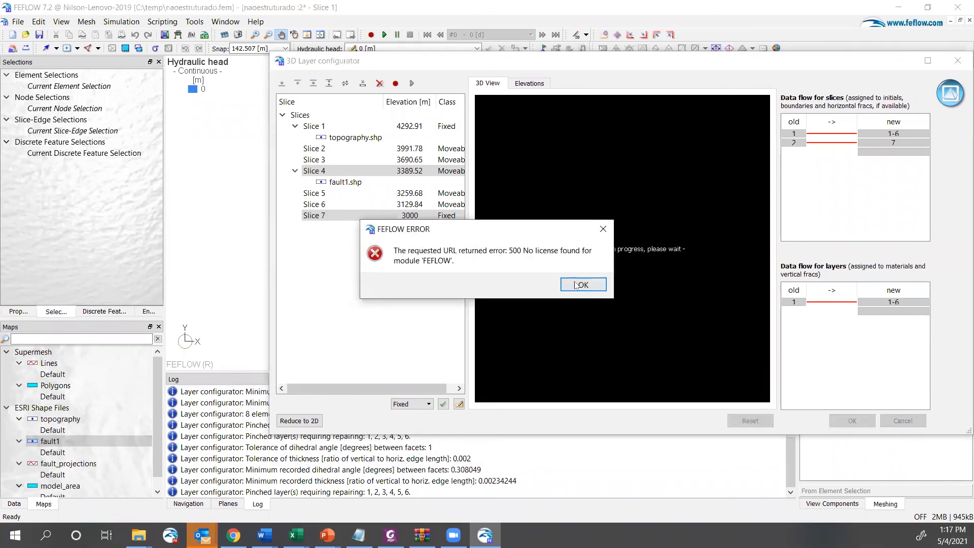
{"action": "left_click", "coordinate": [576, 285]}
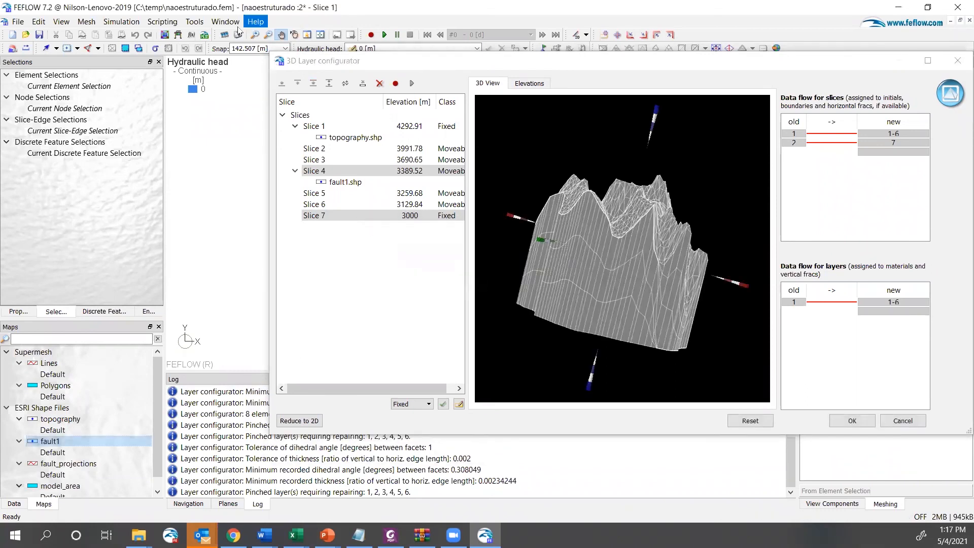
- Reconnect to the Internet license server by entering the account password, and accept the FEFLOW license settings
{"action": "left_click", "coordinate": [190, 22]}
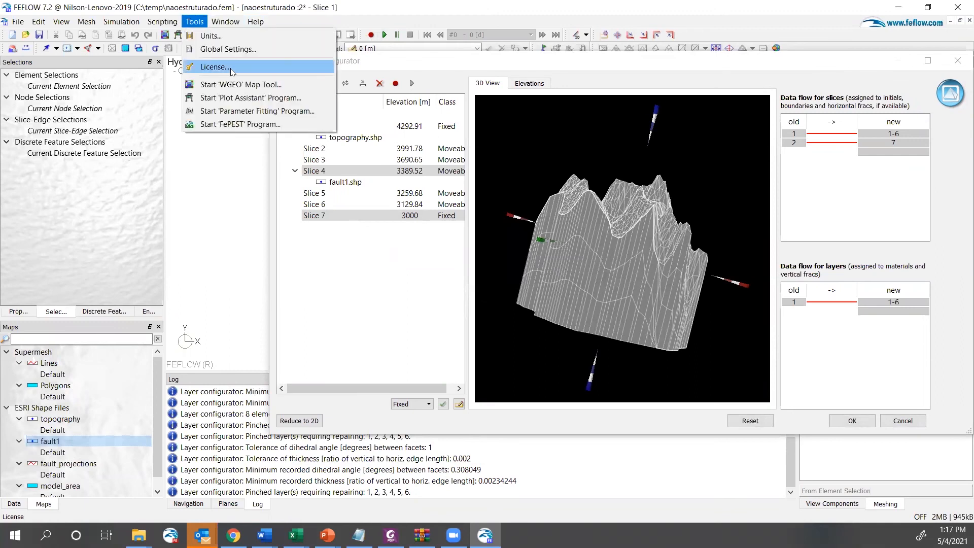
{"action": "left_click", "coordinate": [231, 67]}
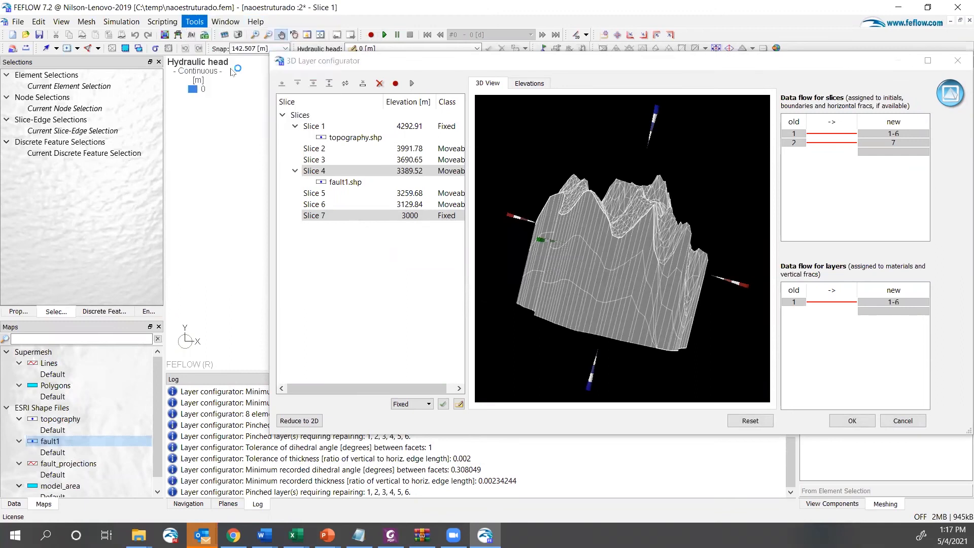
{"action": "left_click", "coordinate": [513, 248]}
{"action": "left_click", "coordinate": [641, 231]}
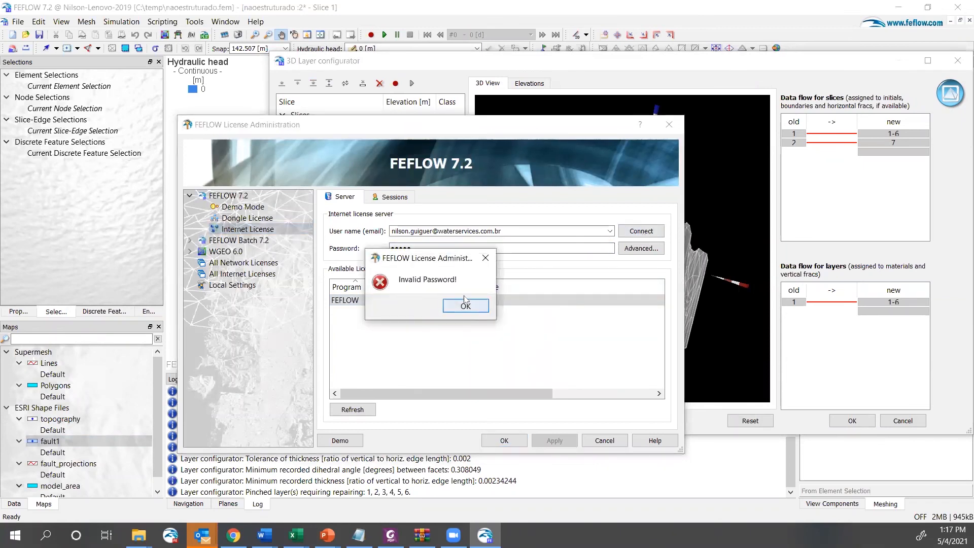
{"action": "left_click", "coordinate": [466, 306]}
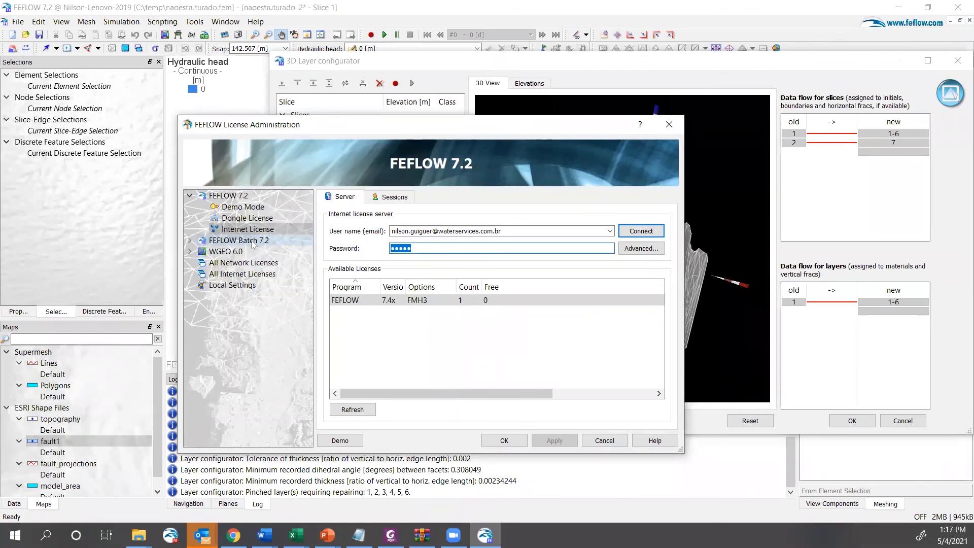
{"action": "type", "text": "•••"}
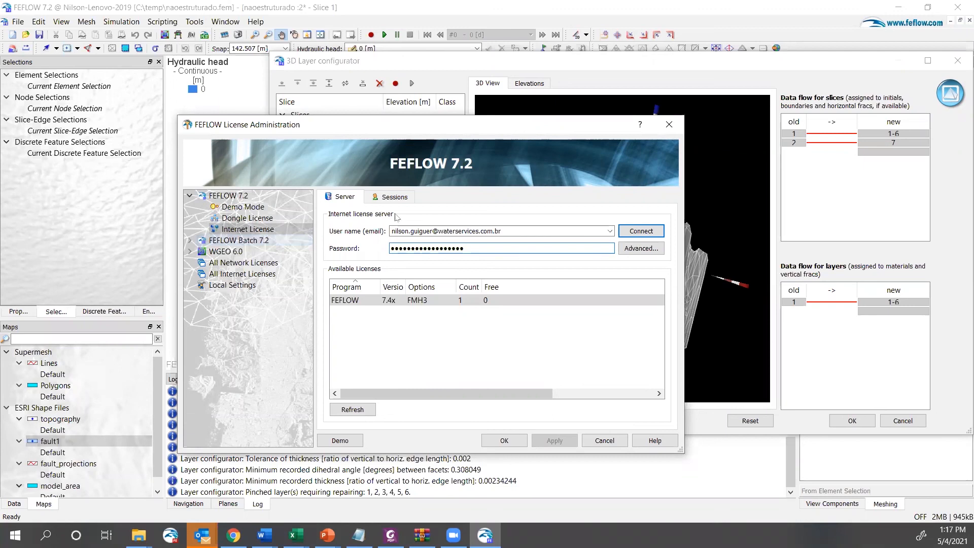
{"action": "left_click", "coordinate": [641, 231]}
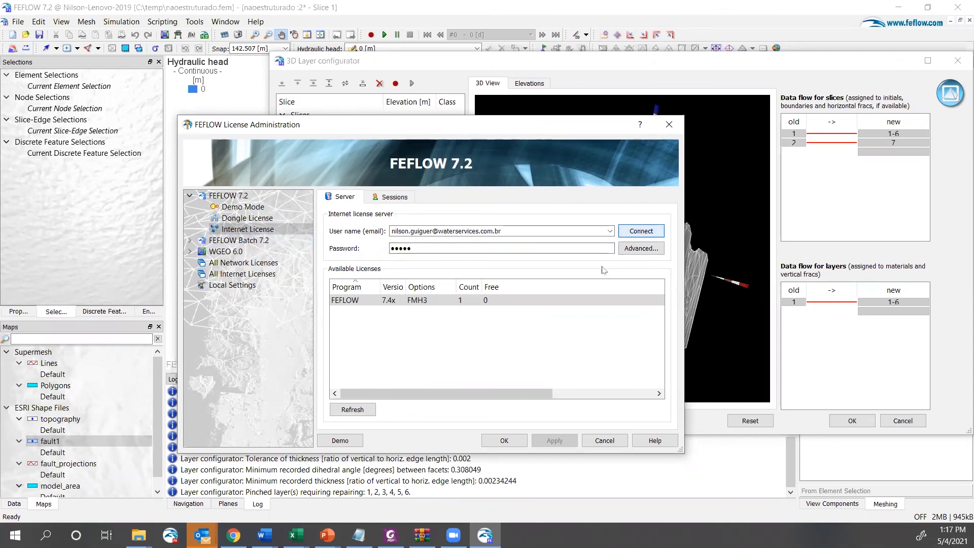
{"action": "left_click", "coordinate": [518, 445]}
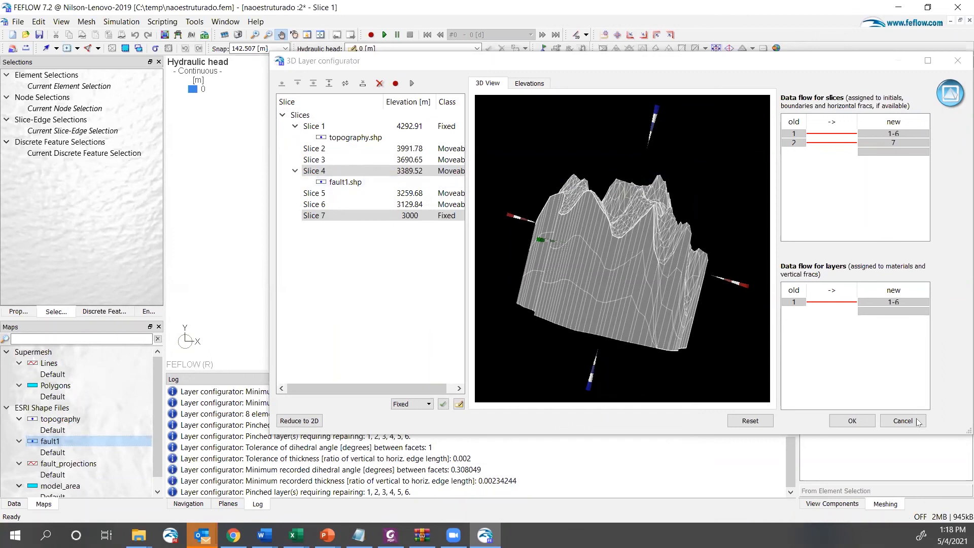
- Try again to apply the seven-slice configuration with remeshing, and dismiss the 3D layer configuration
{"action": "left_click", "coordinate": [853, 420]}
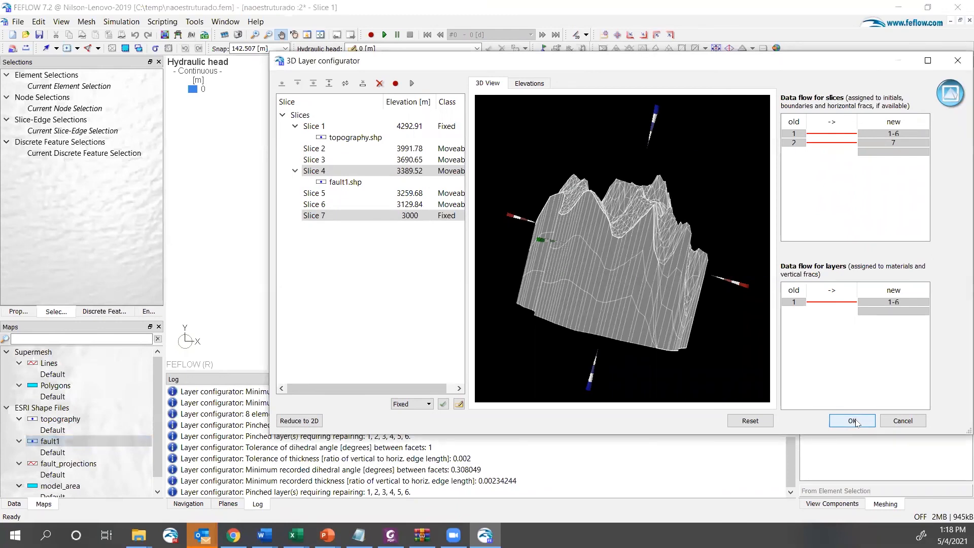
{"action": "left_click", "coordinate": [680, 385]}
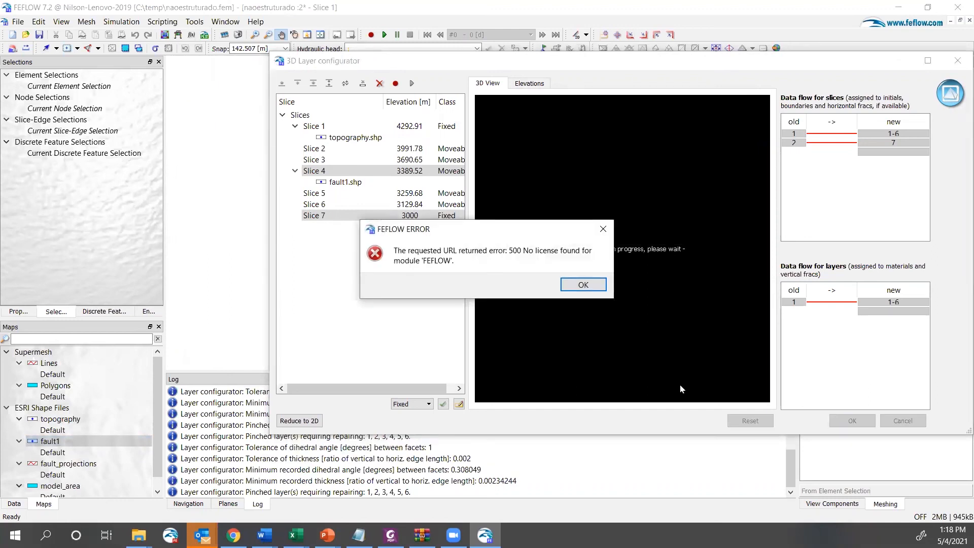
{"action": "left_click", "coordinate": [578, 285]}
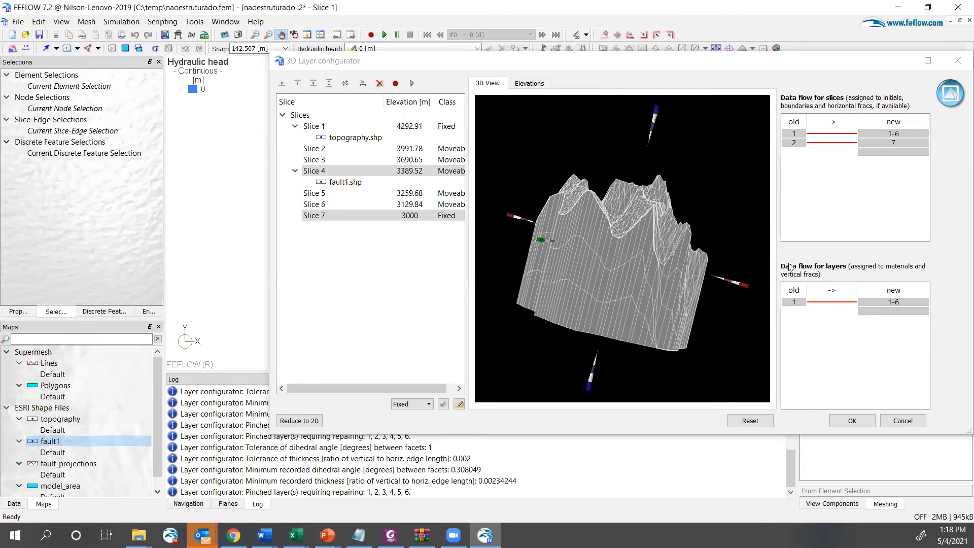
{"action": "left_click", "coordinate": [902, 421]}
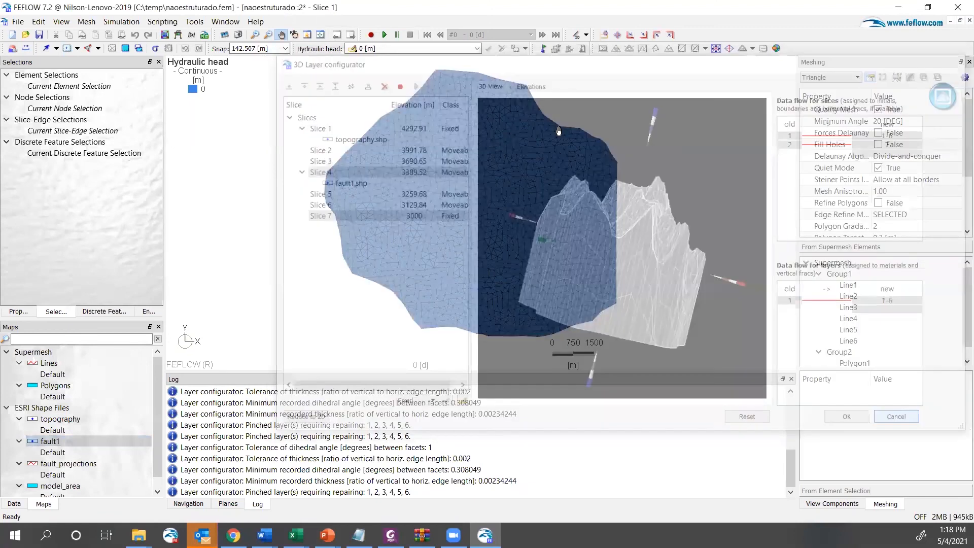
- Check the available FEFLOW Internet licenses in the license administration, and leave it without changes
{"action": "left_click", "coordinate": [226, 22]}
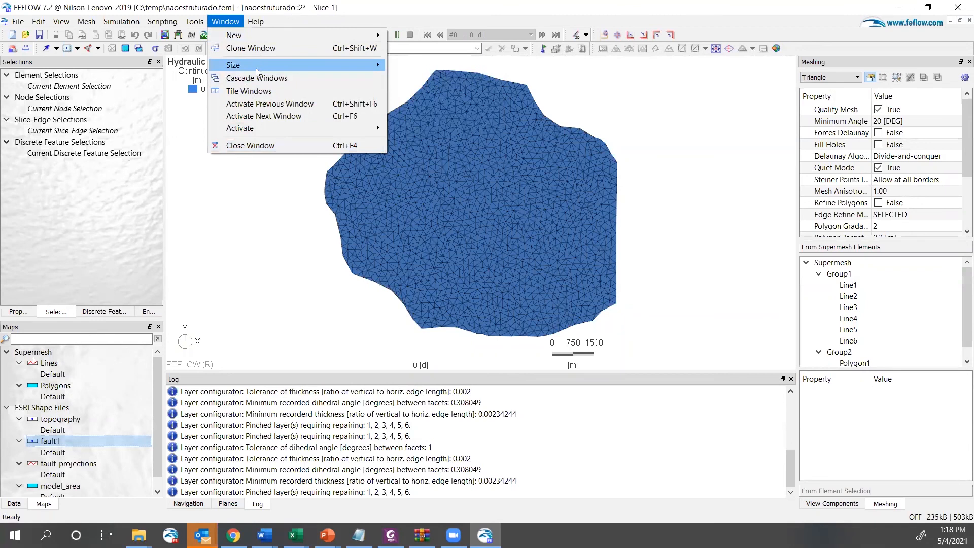
{"action": "mouse_move", "coordinate": [195, 20]}
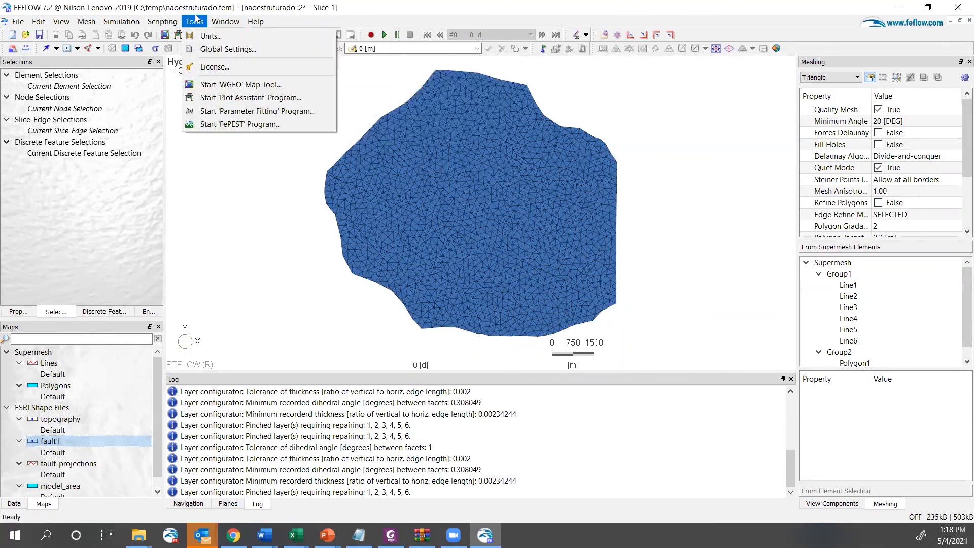
{"action": "left_click", "coordinate": [213, 68]}
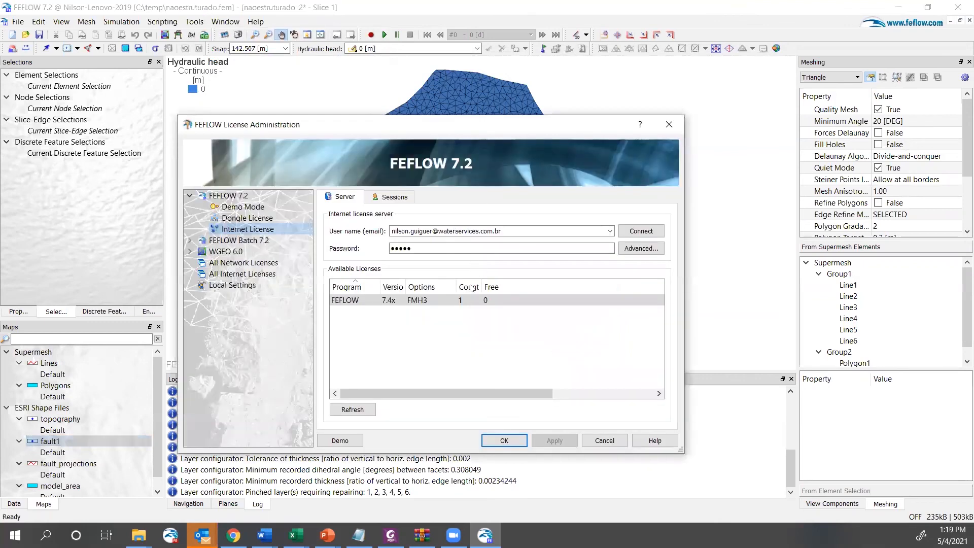
{"action": "left_click", "coordinate": [606, 440]}
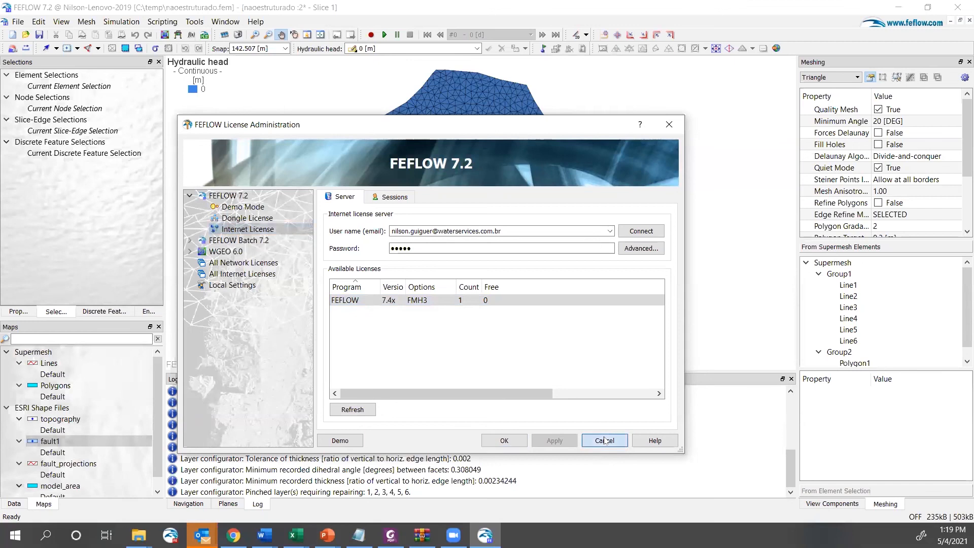